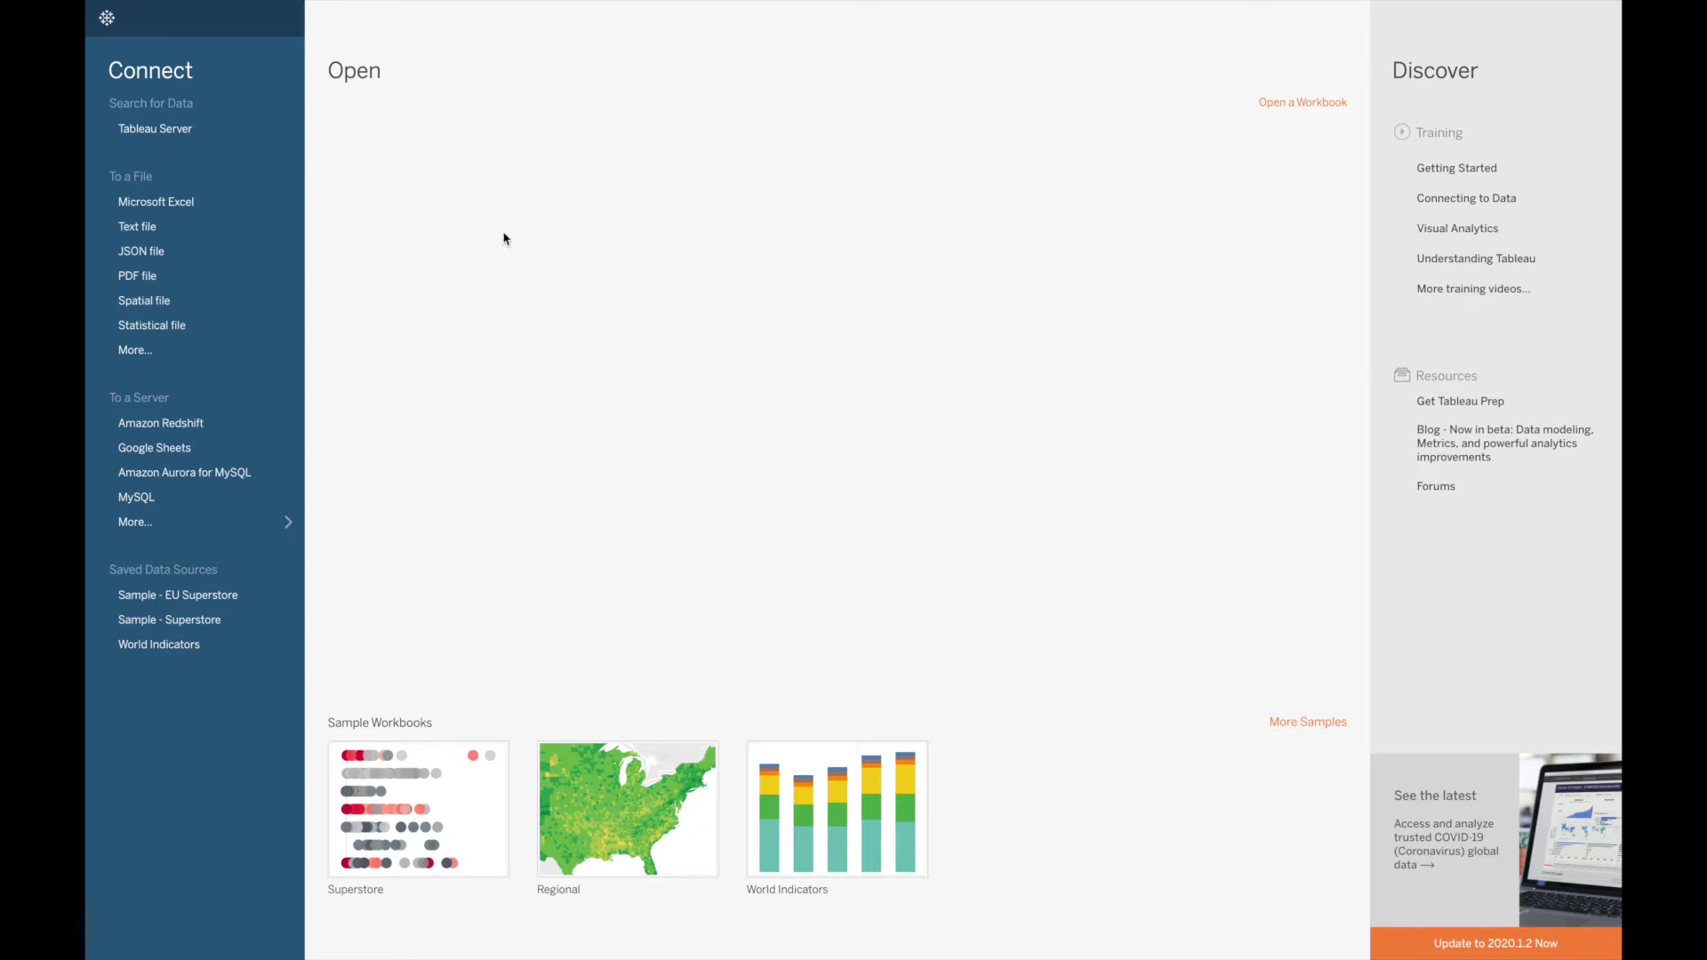
Step: Connect to the Microsoft Excel workbook trumptweets.xlsx in the Twitter Tableau folder
click(216, 211)
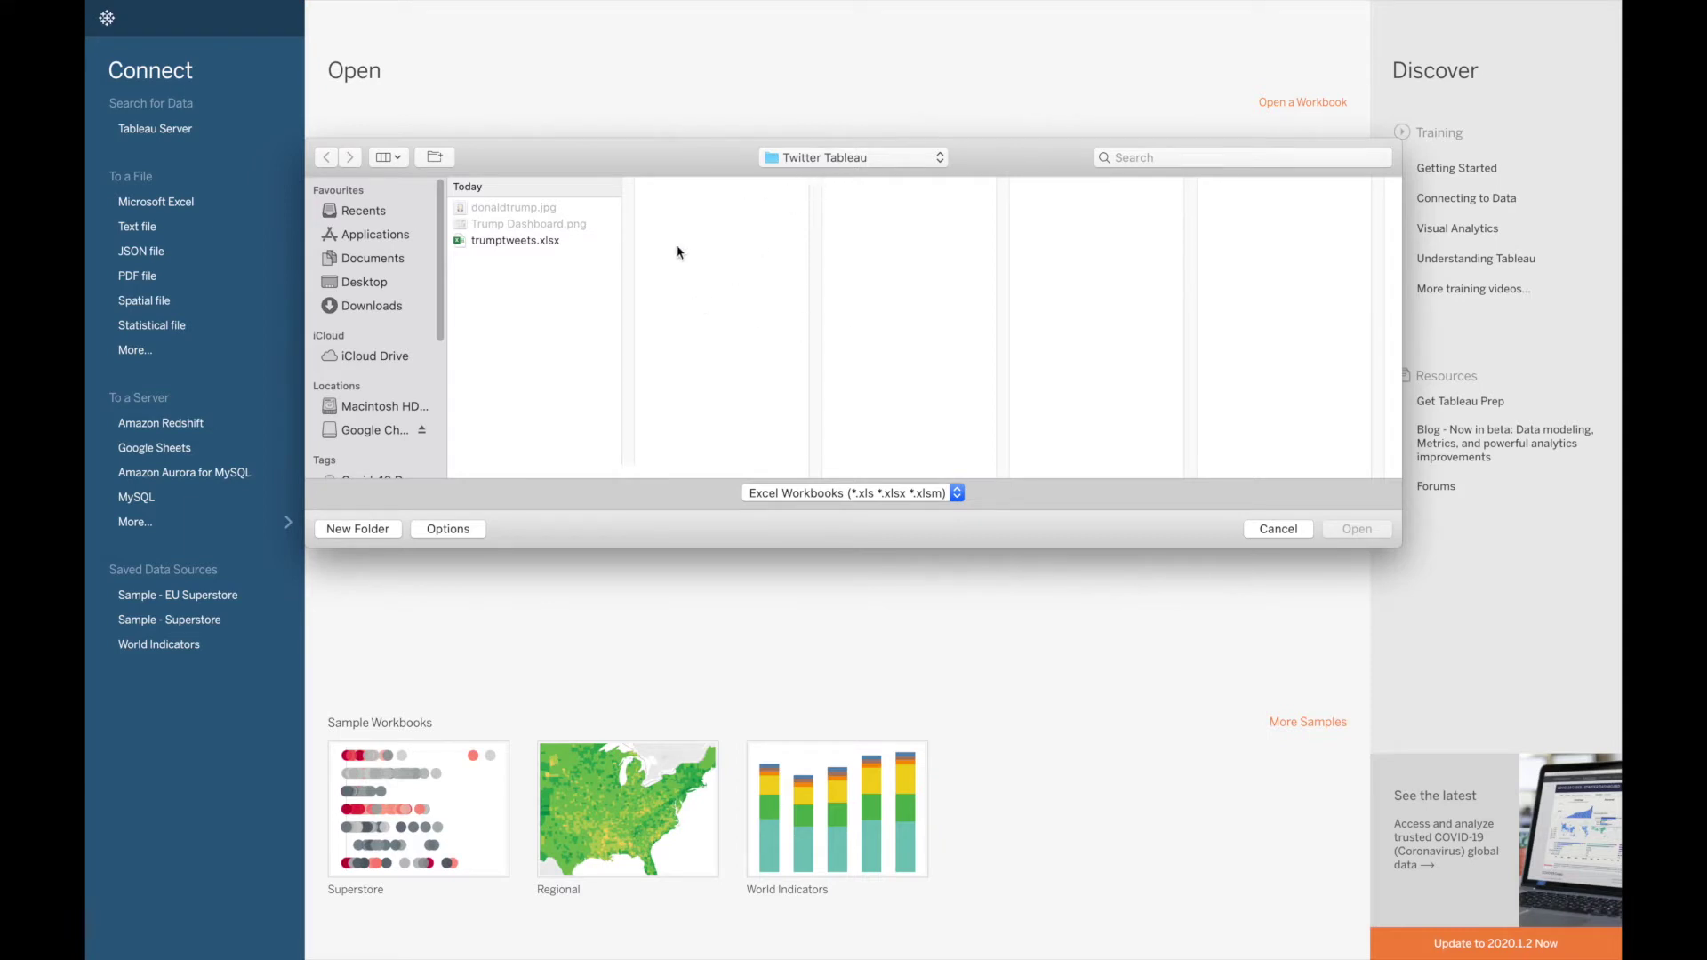
click(545, 247)
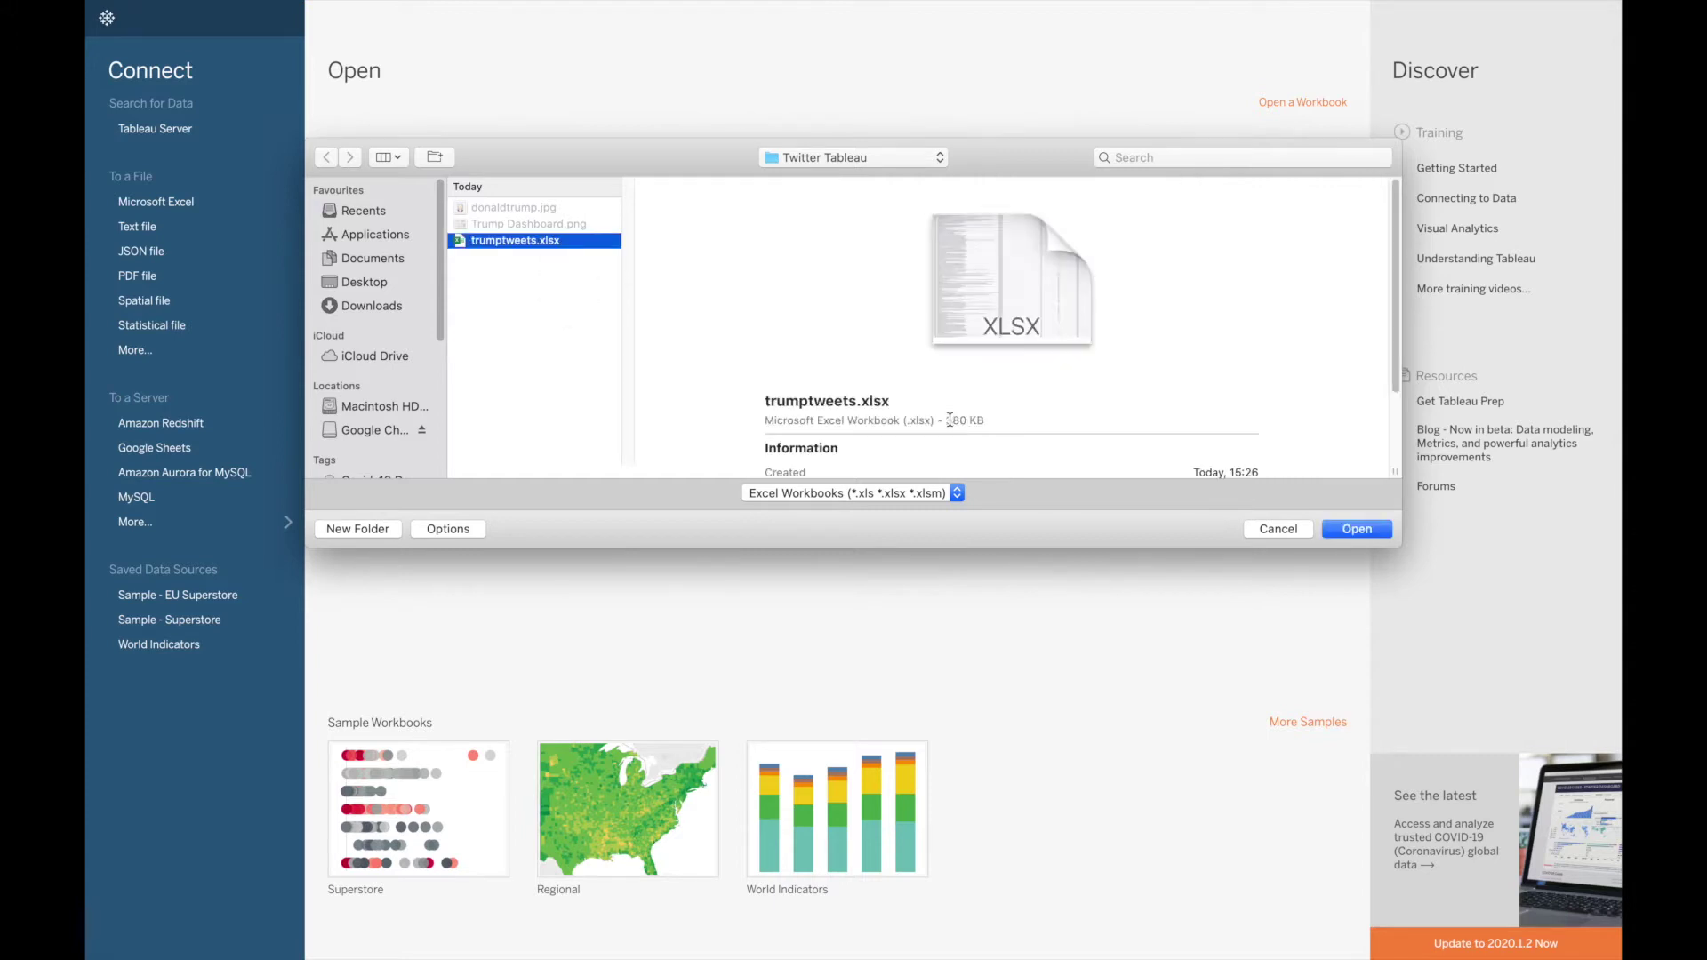
click(951, 419)
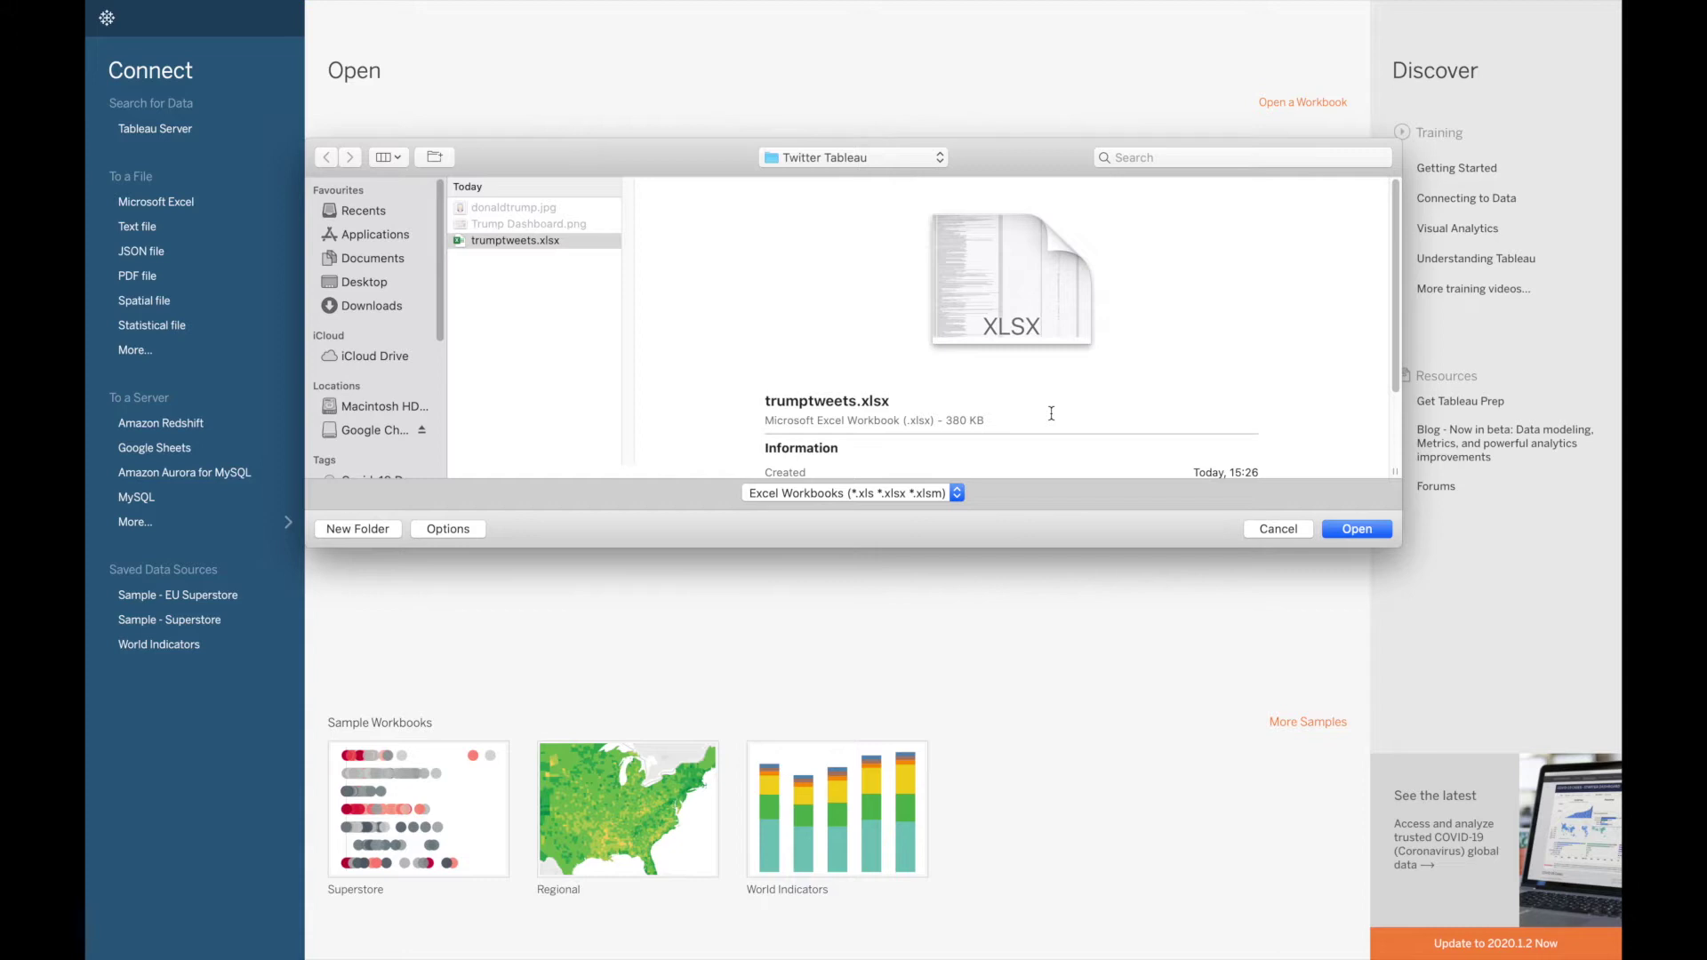
click(1358, 533)
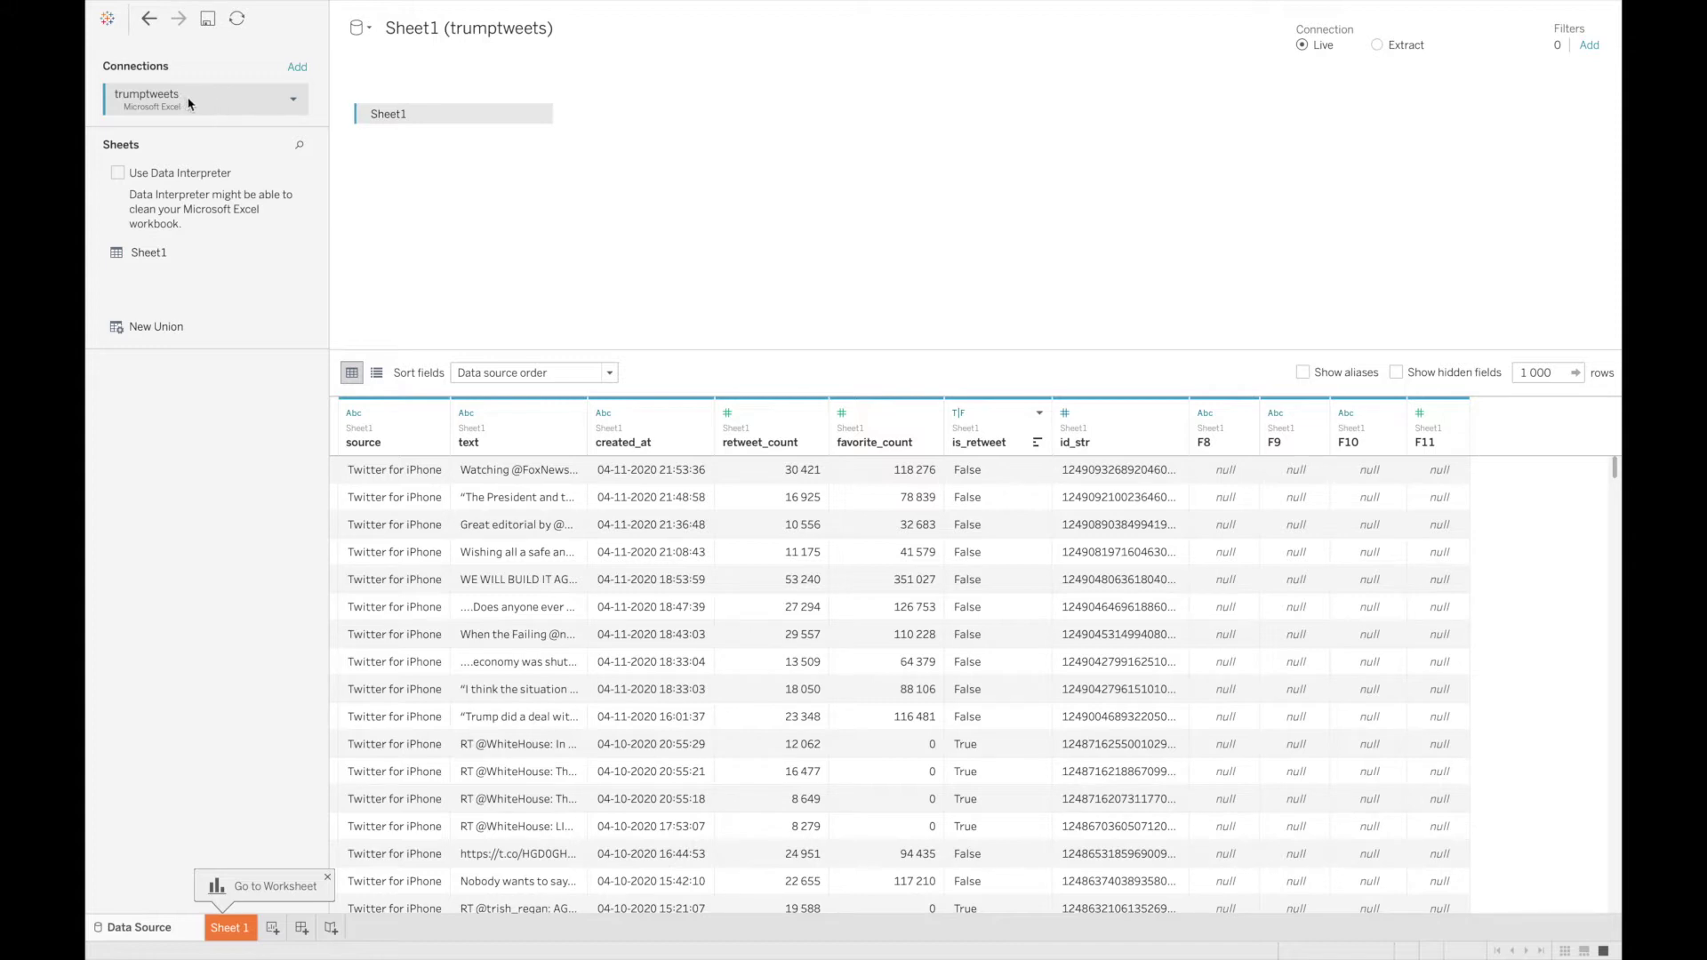
click(292, 100)
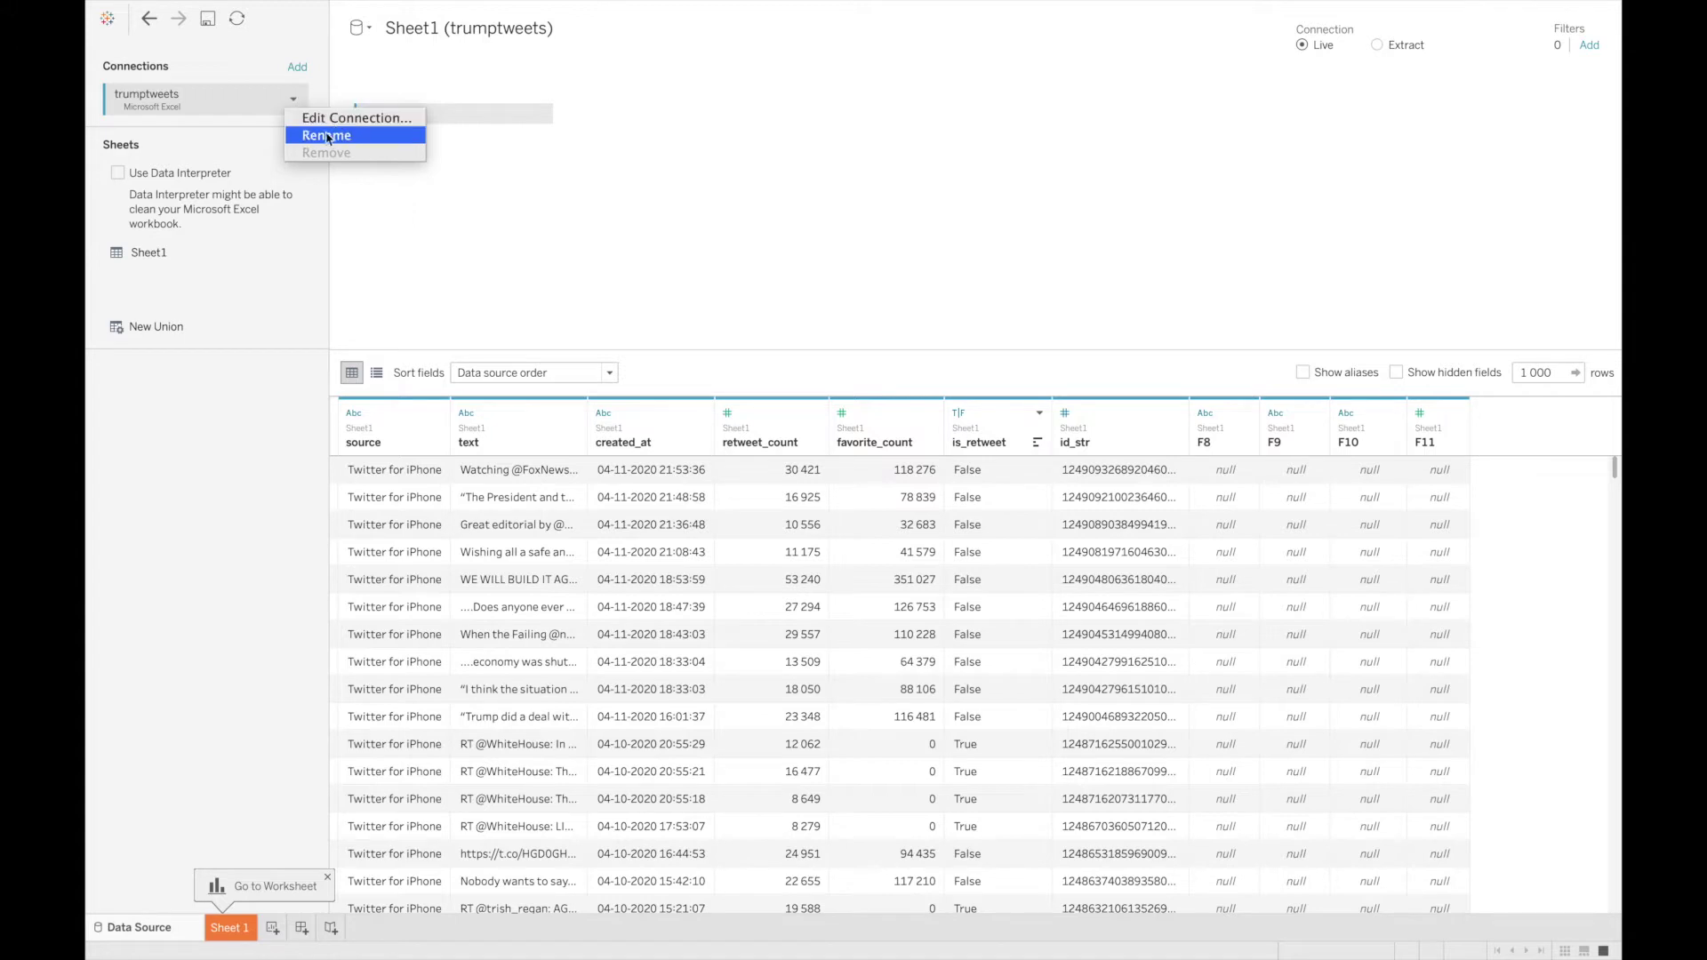
click(373, 251)
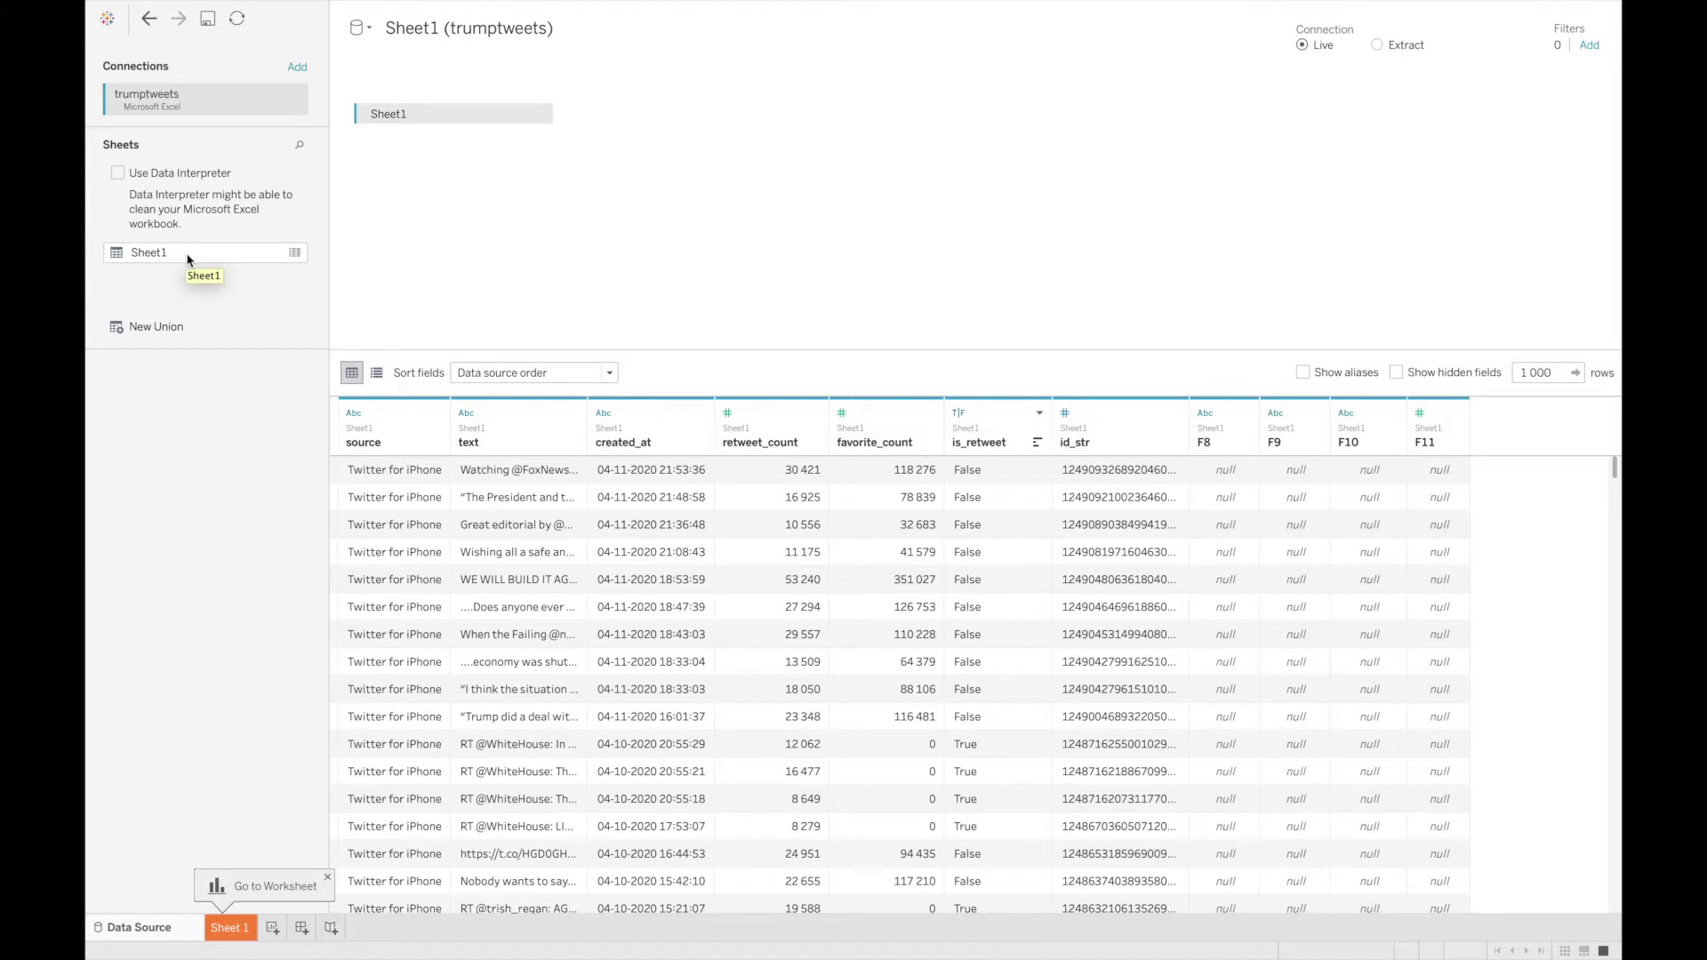
Step: Rename the Sheet1 table on the data source canvas to trumptweets
double_click(422, 113)
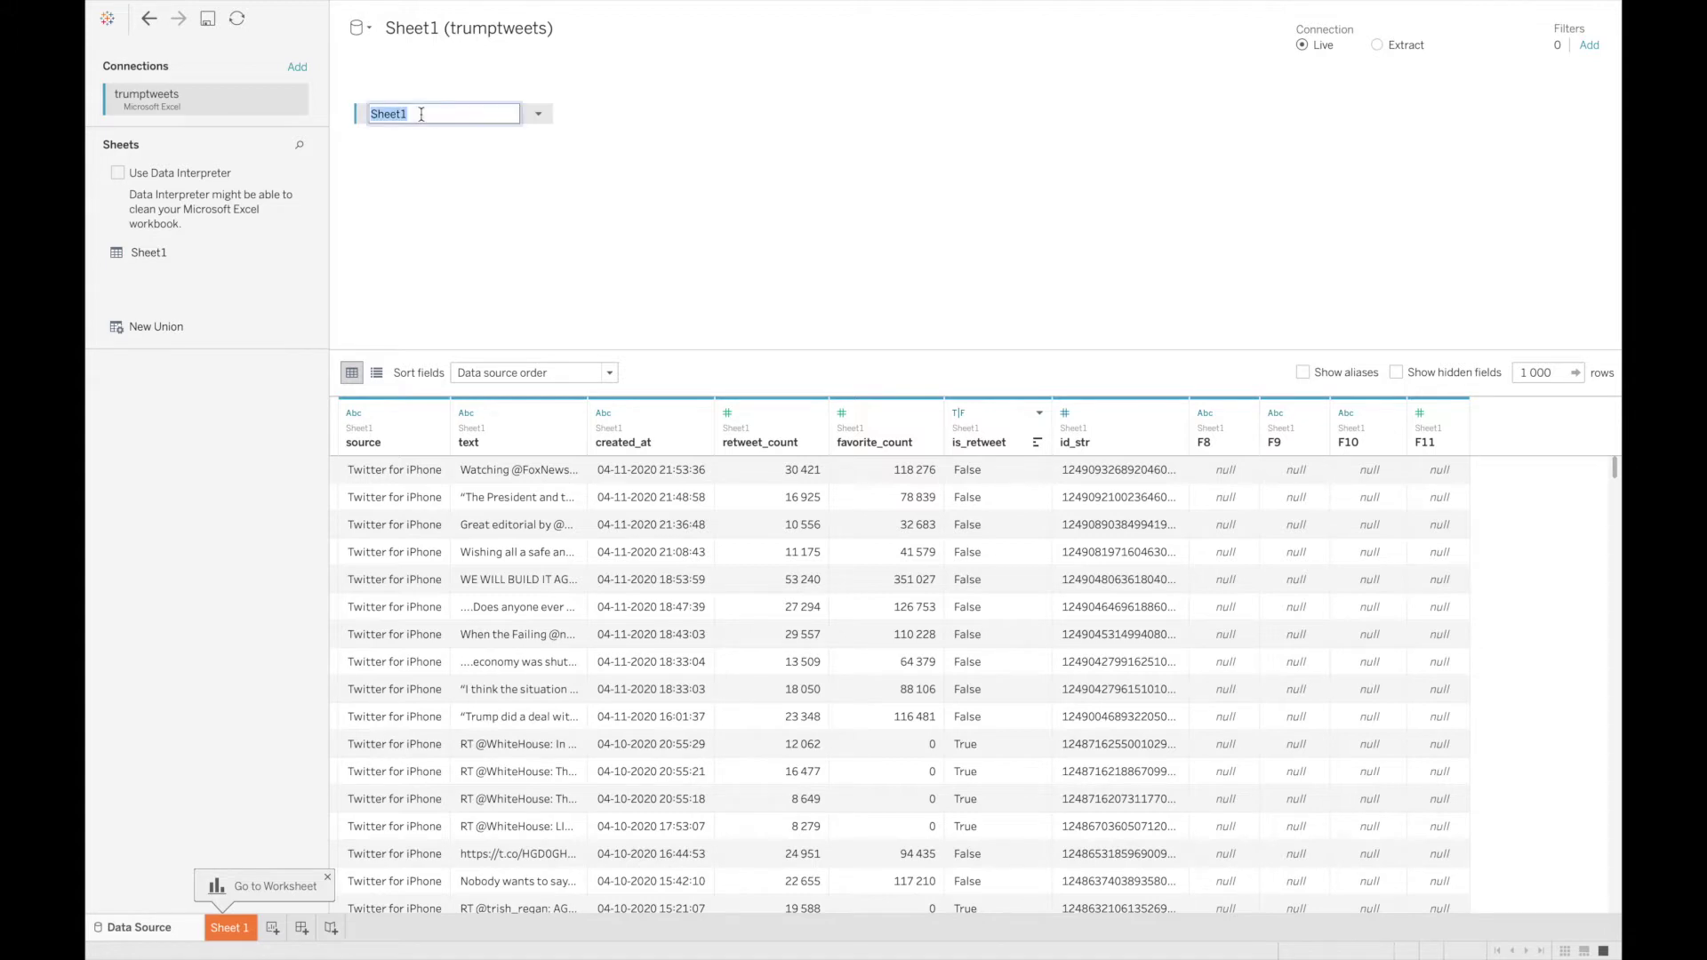
key(BackSpace)
text(trumptweeta)
key(BackSpace)
text(s)
key(Return)
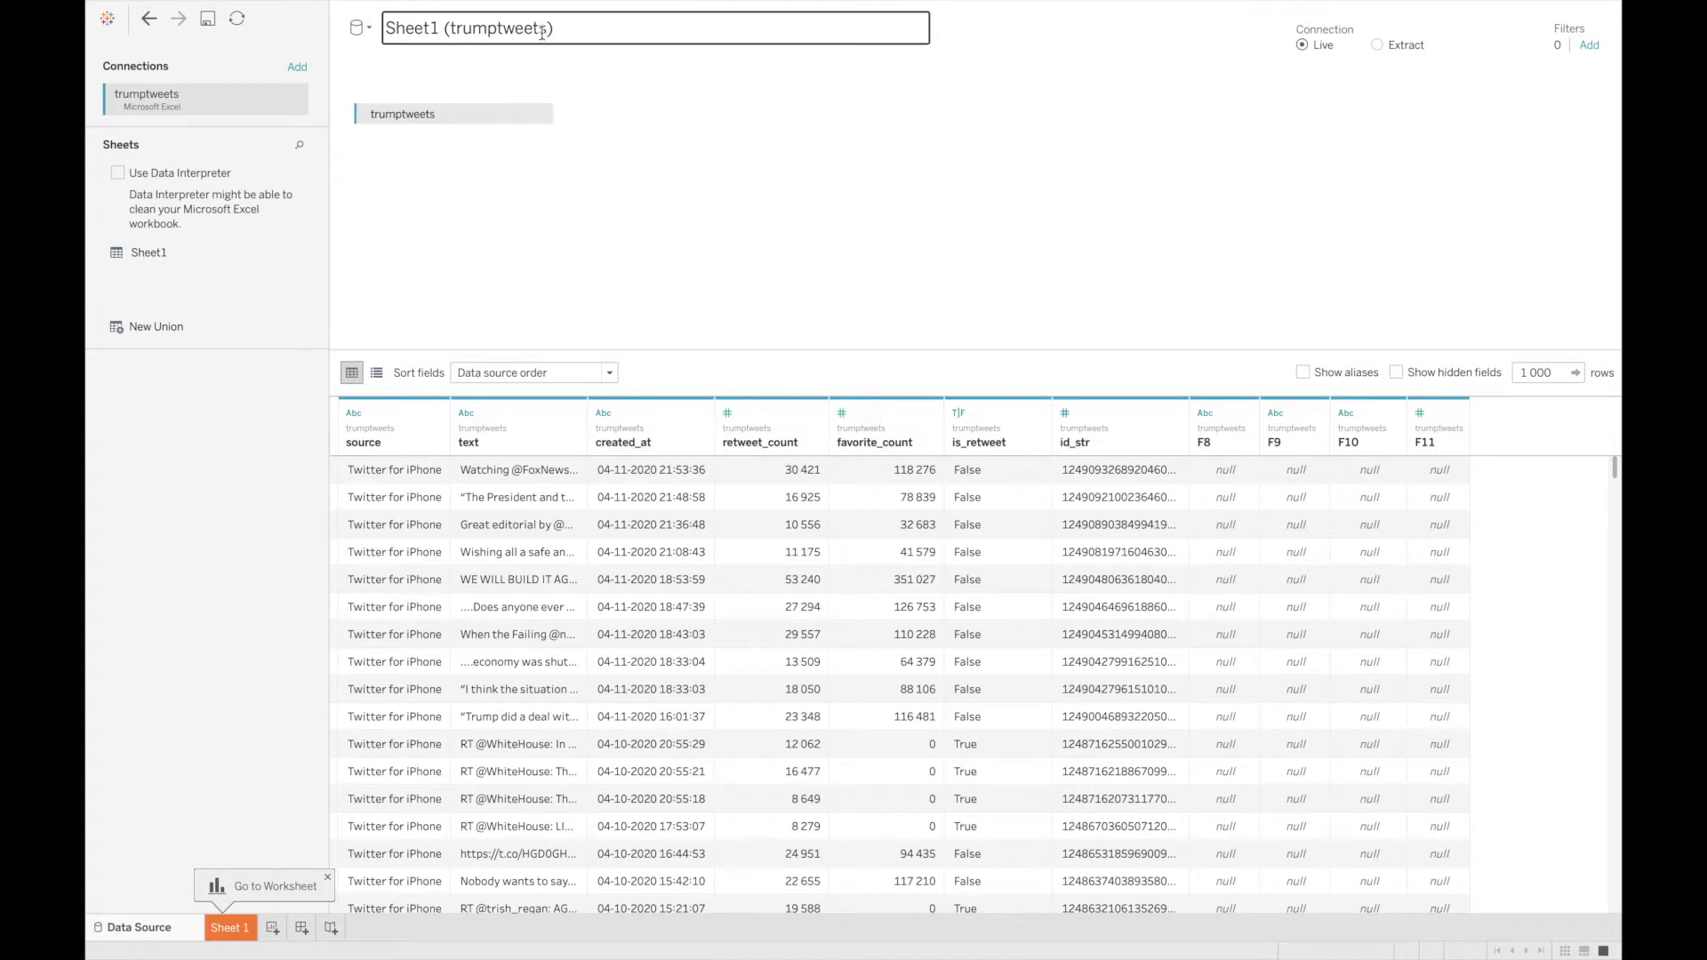
Step: Rename the data source as trumptweets_datasource
click(595, 28)
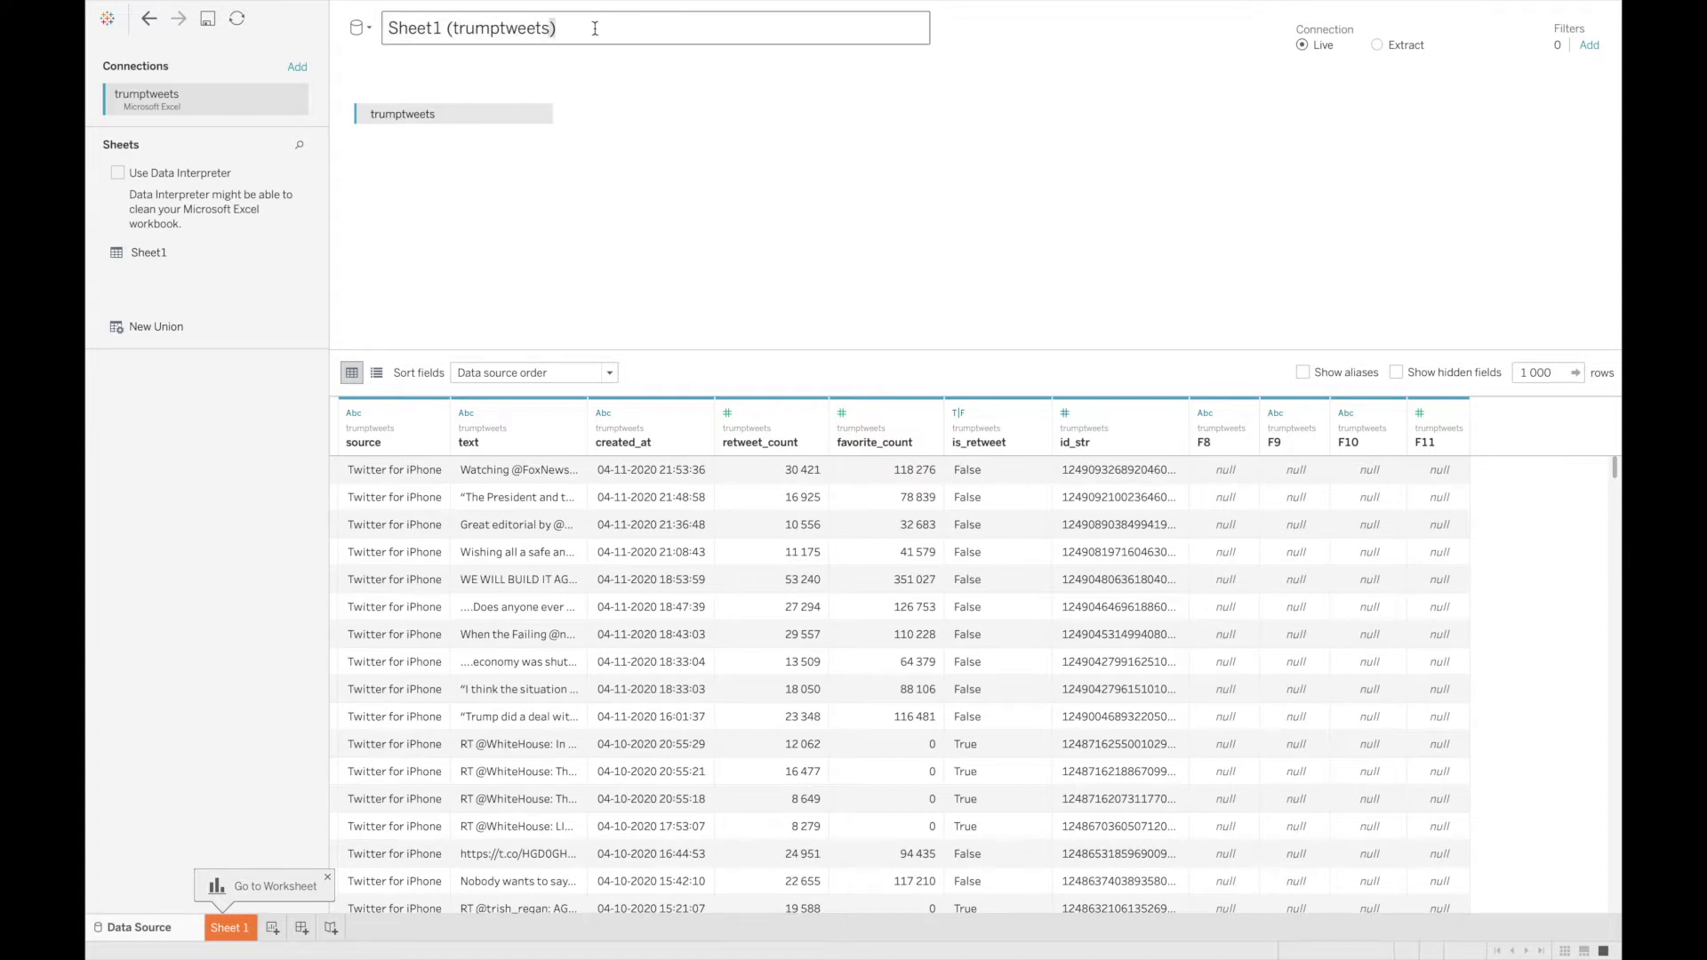
key(ctrl+a)
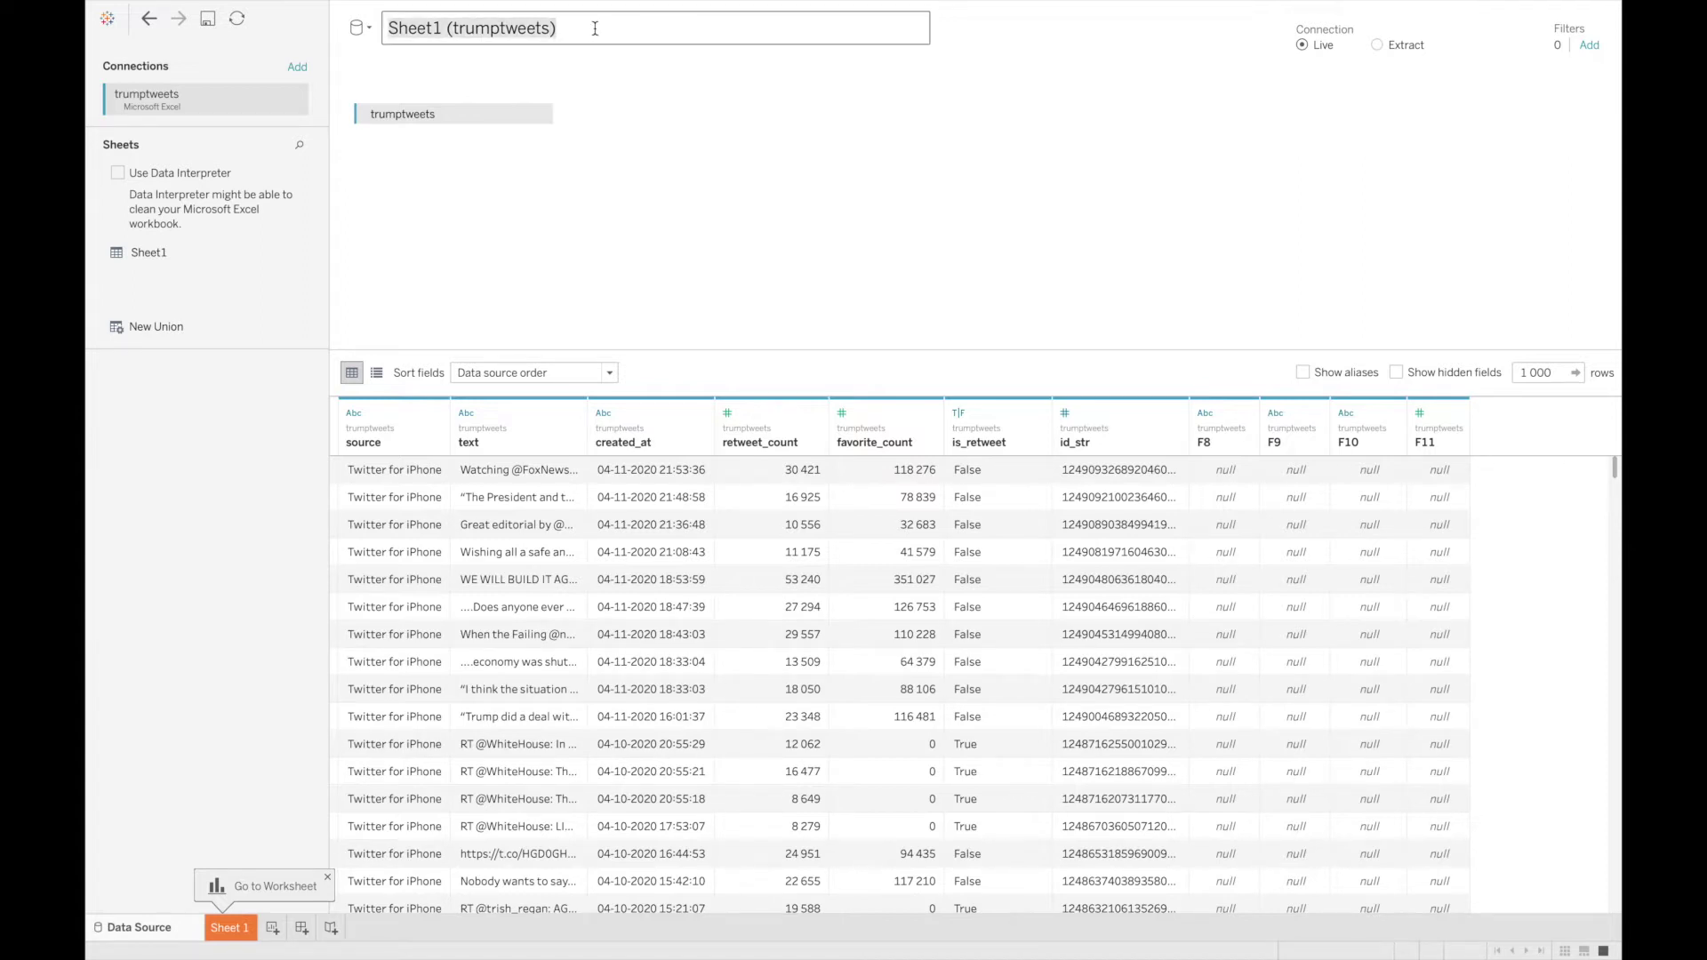
key(BackSpace)
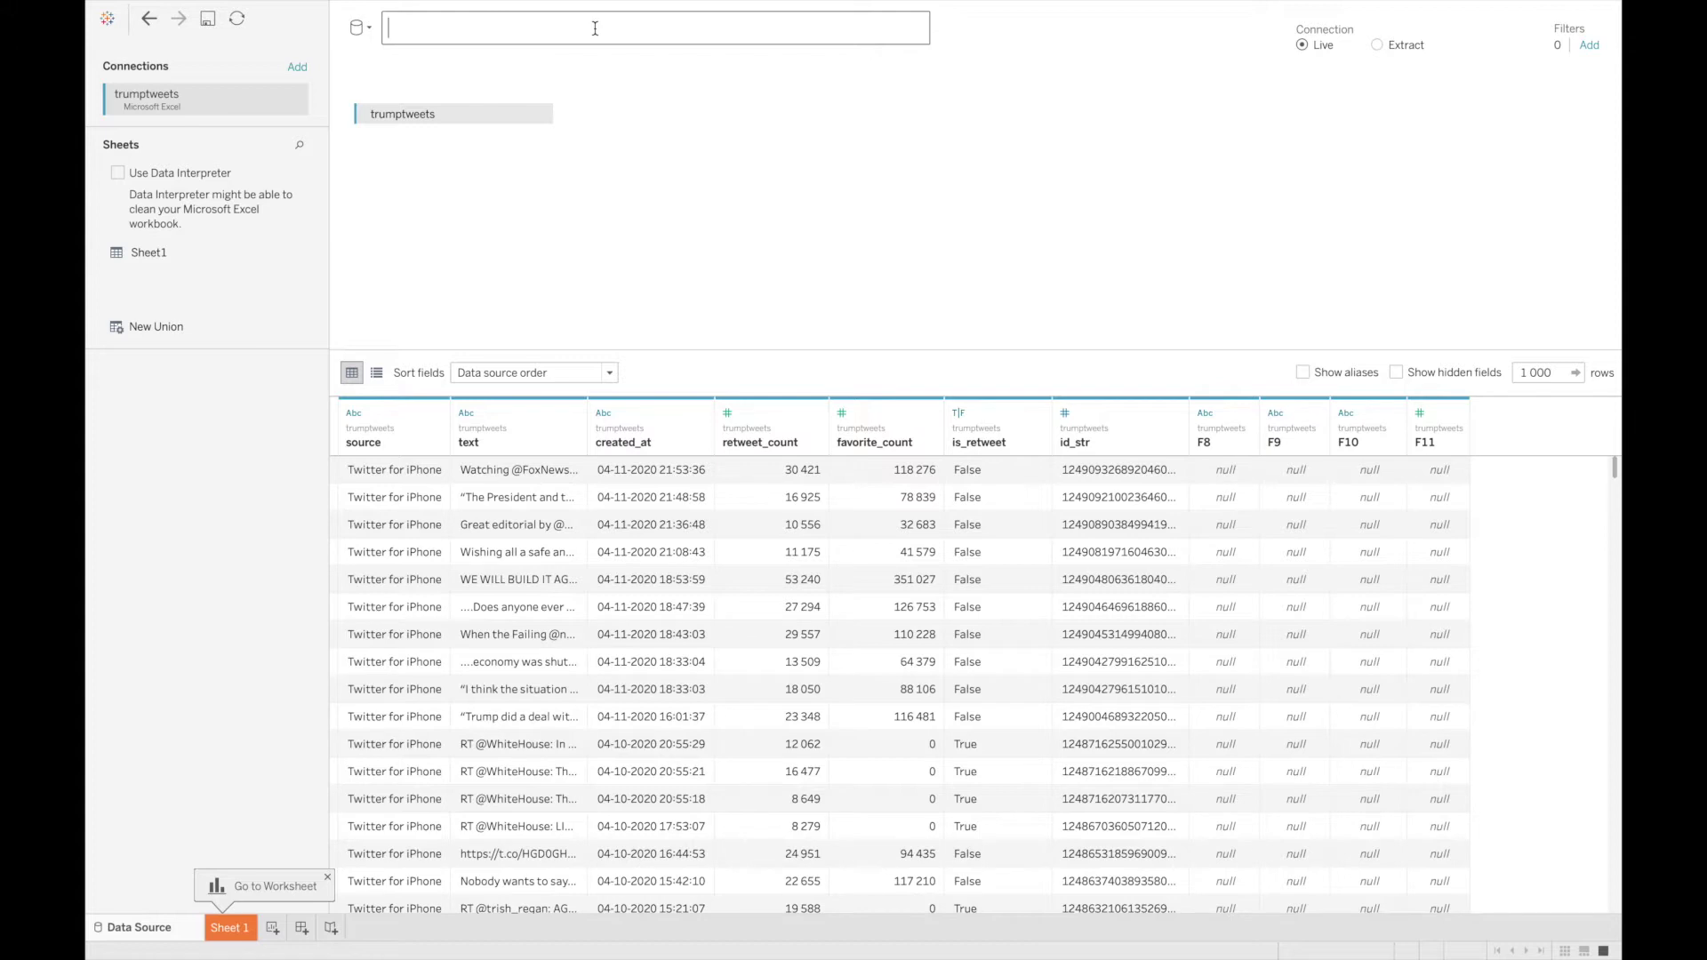
text(trumptweets_datasource)
click(768, 159)
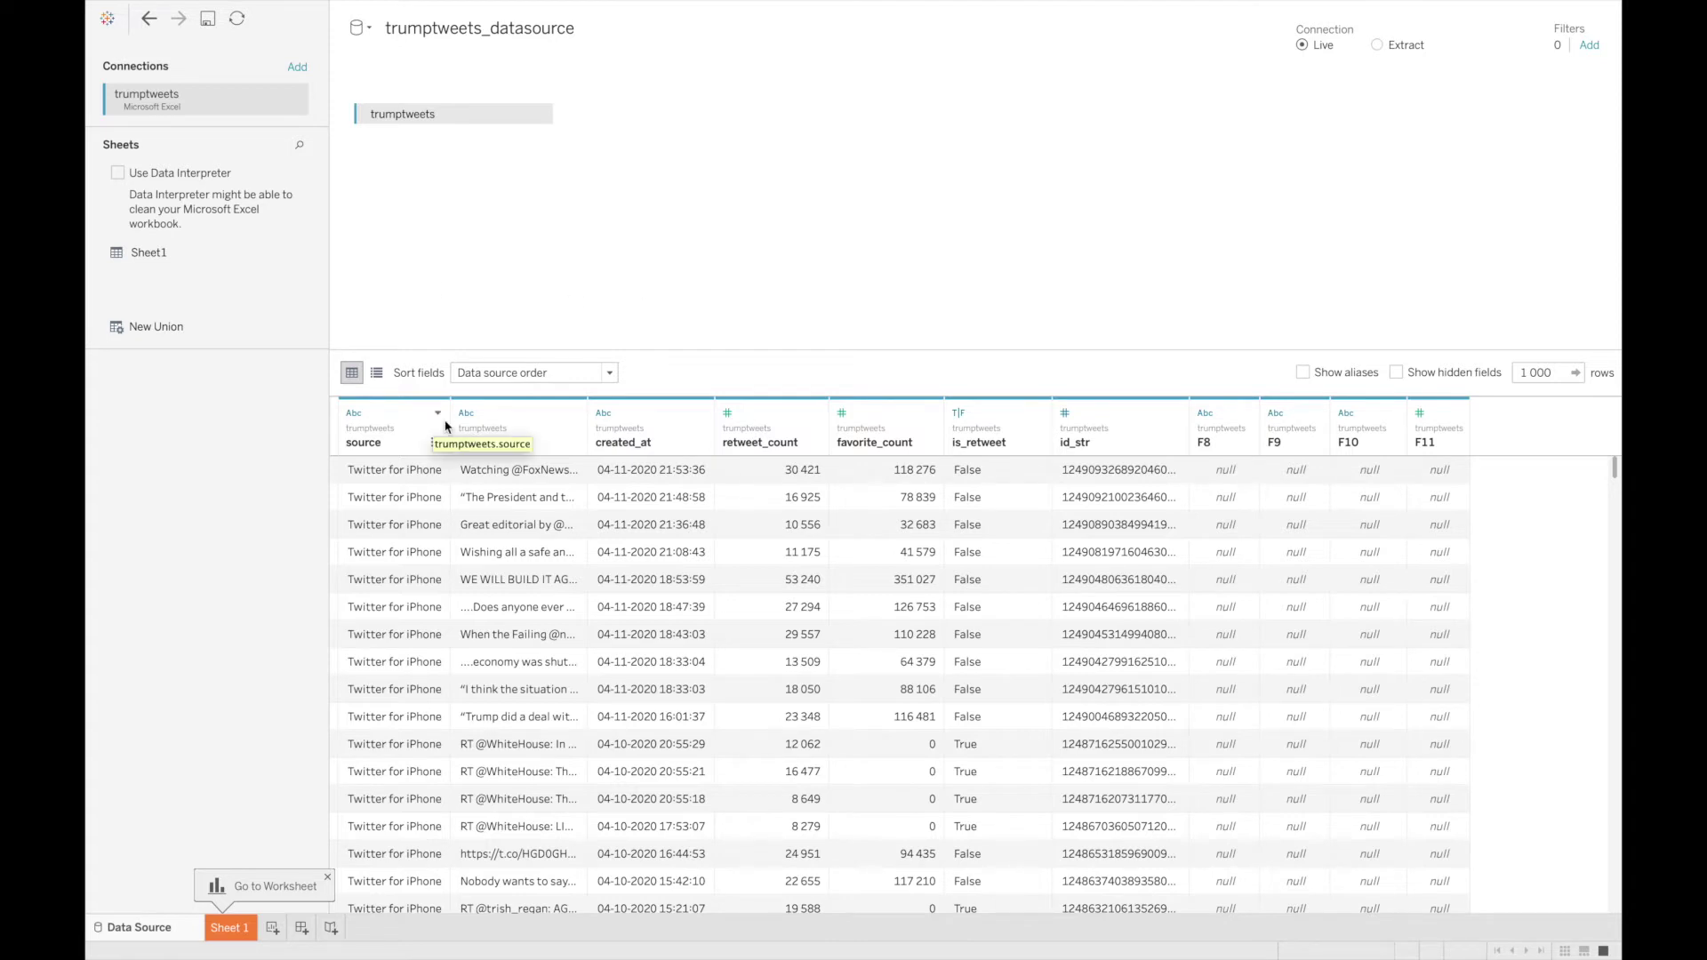
Step: Widen the source and text columns of the data preview so more of their contents can be read
drag(447, 421, 486, 423)
scroll(452, 593, down, 3)
scroll(453, 593, down, 10)
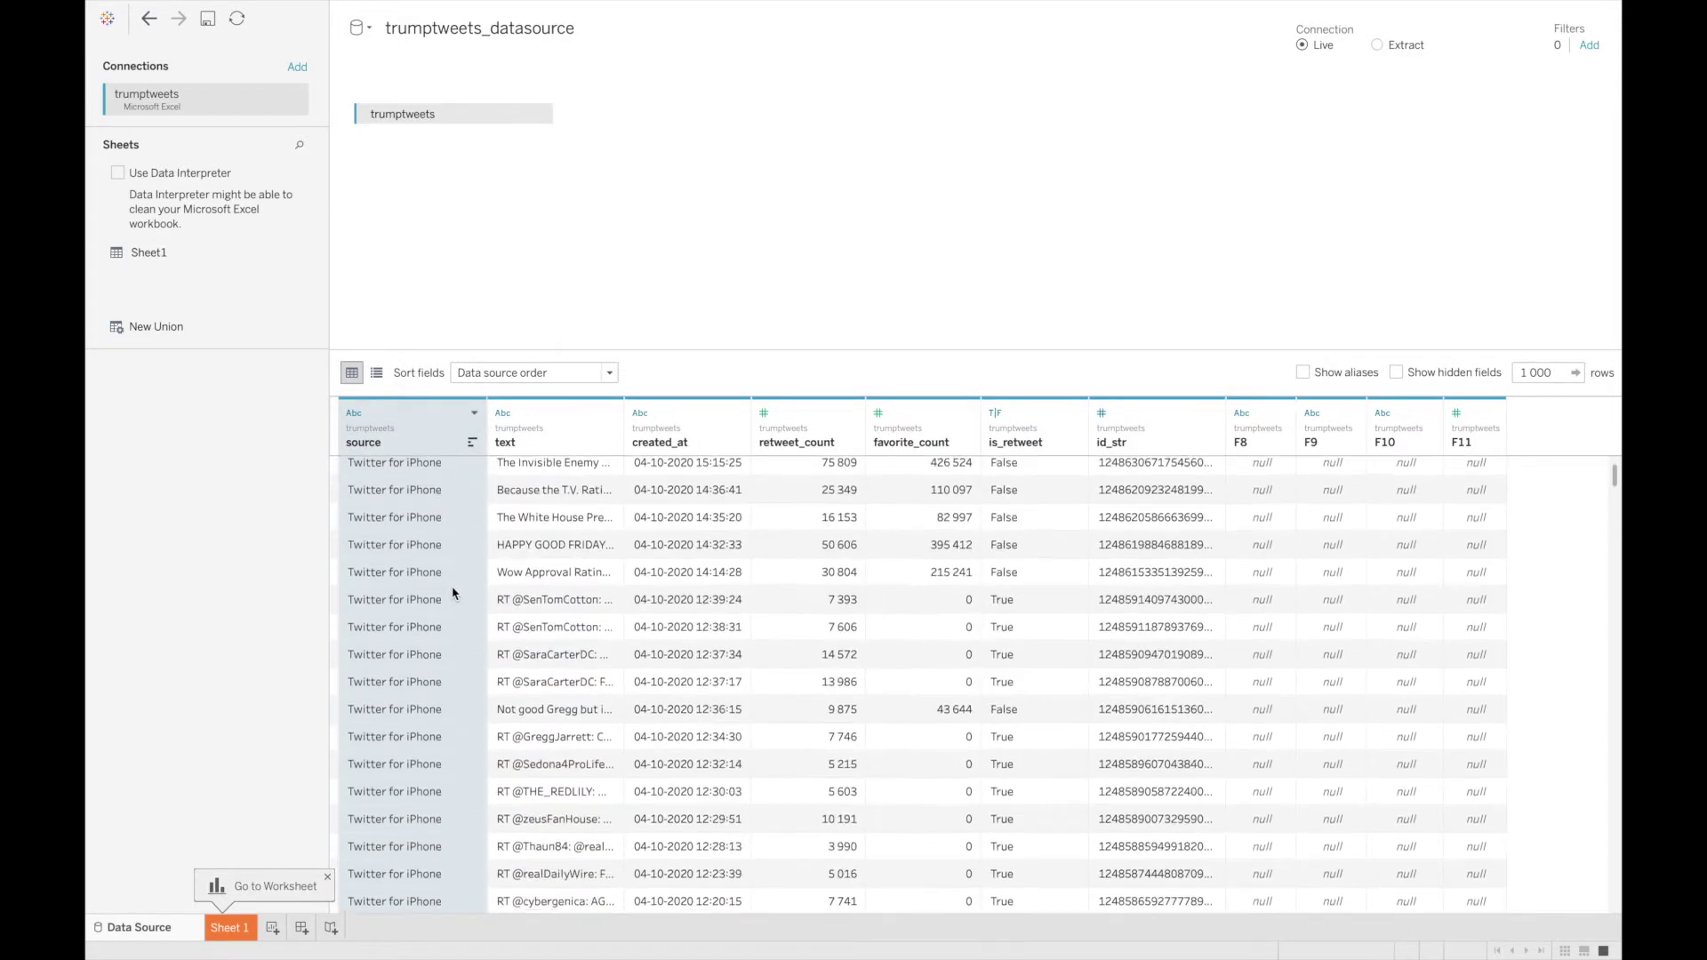
scroll(452, 593, up, 12)
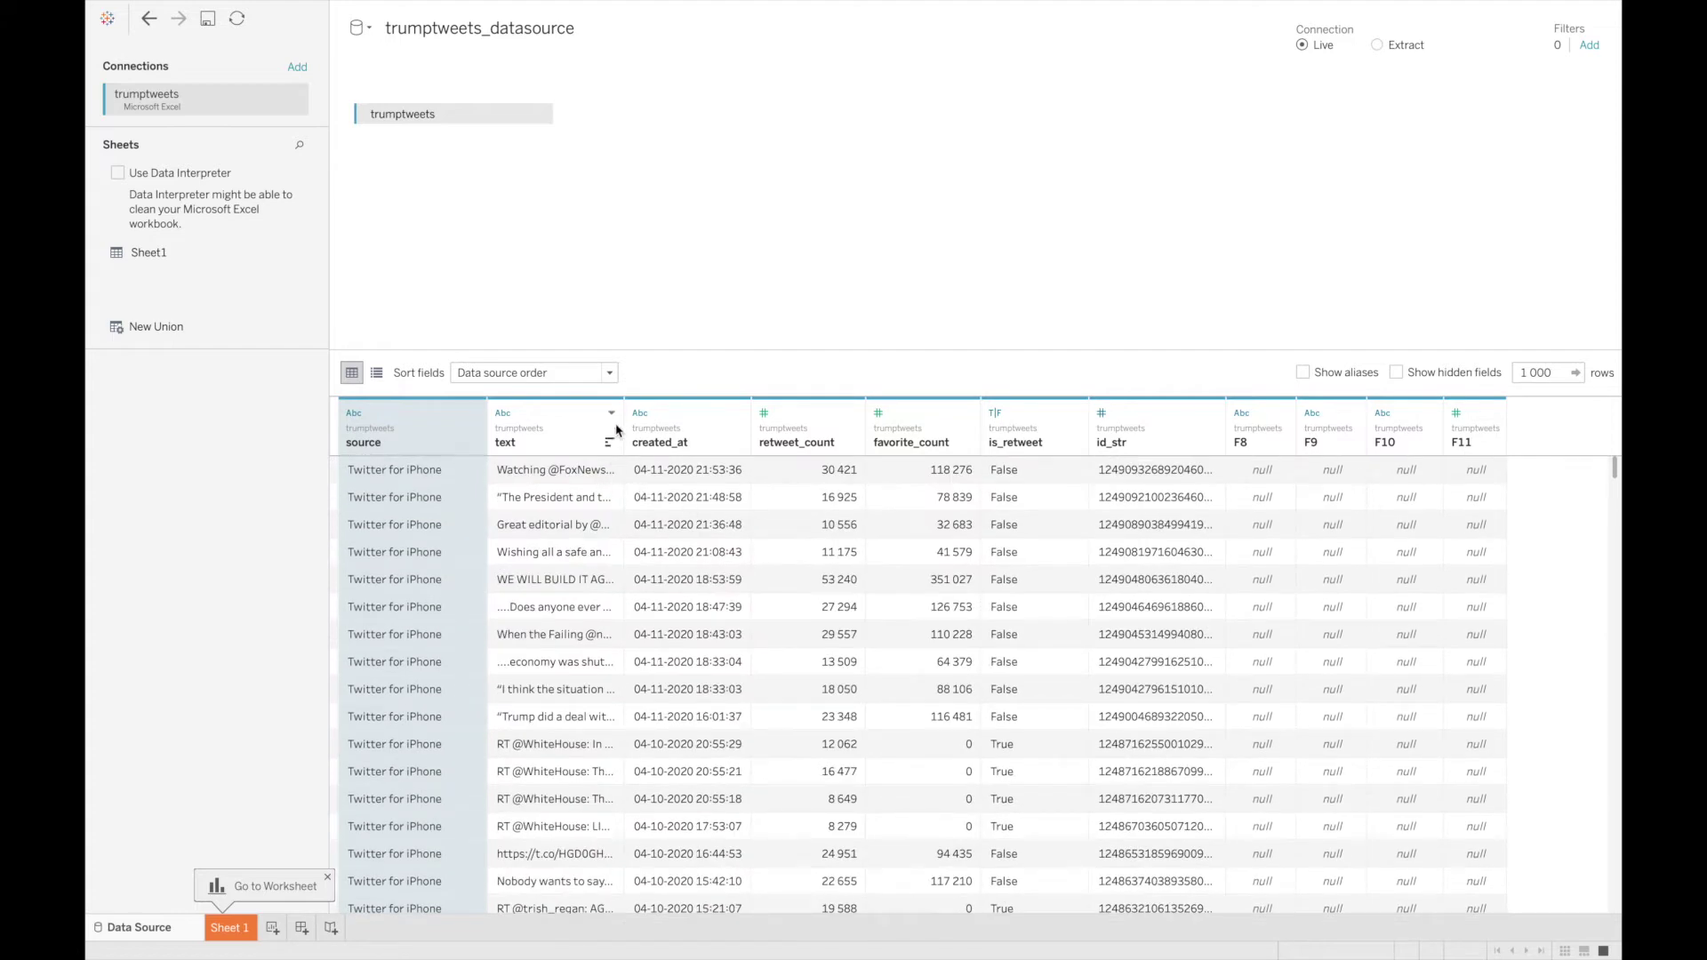
drag(623, 436, 683, 436)
drag(804, 433, 819, 436)
Step: Examine the tweet rows in the data preview, including the created_at, count and is_retweet values and the extra columns F8 to F11
scroll(707, 612, down, 3)
scroll(707, 612, down, 5)
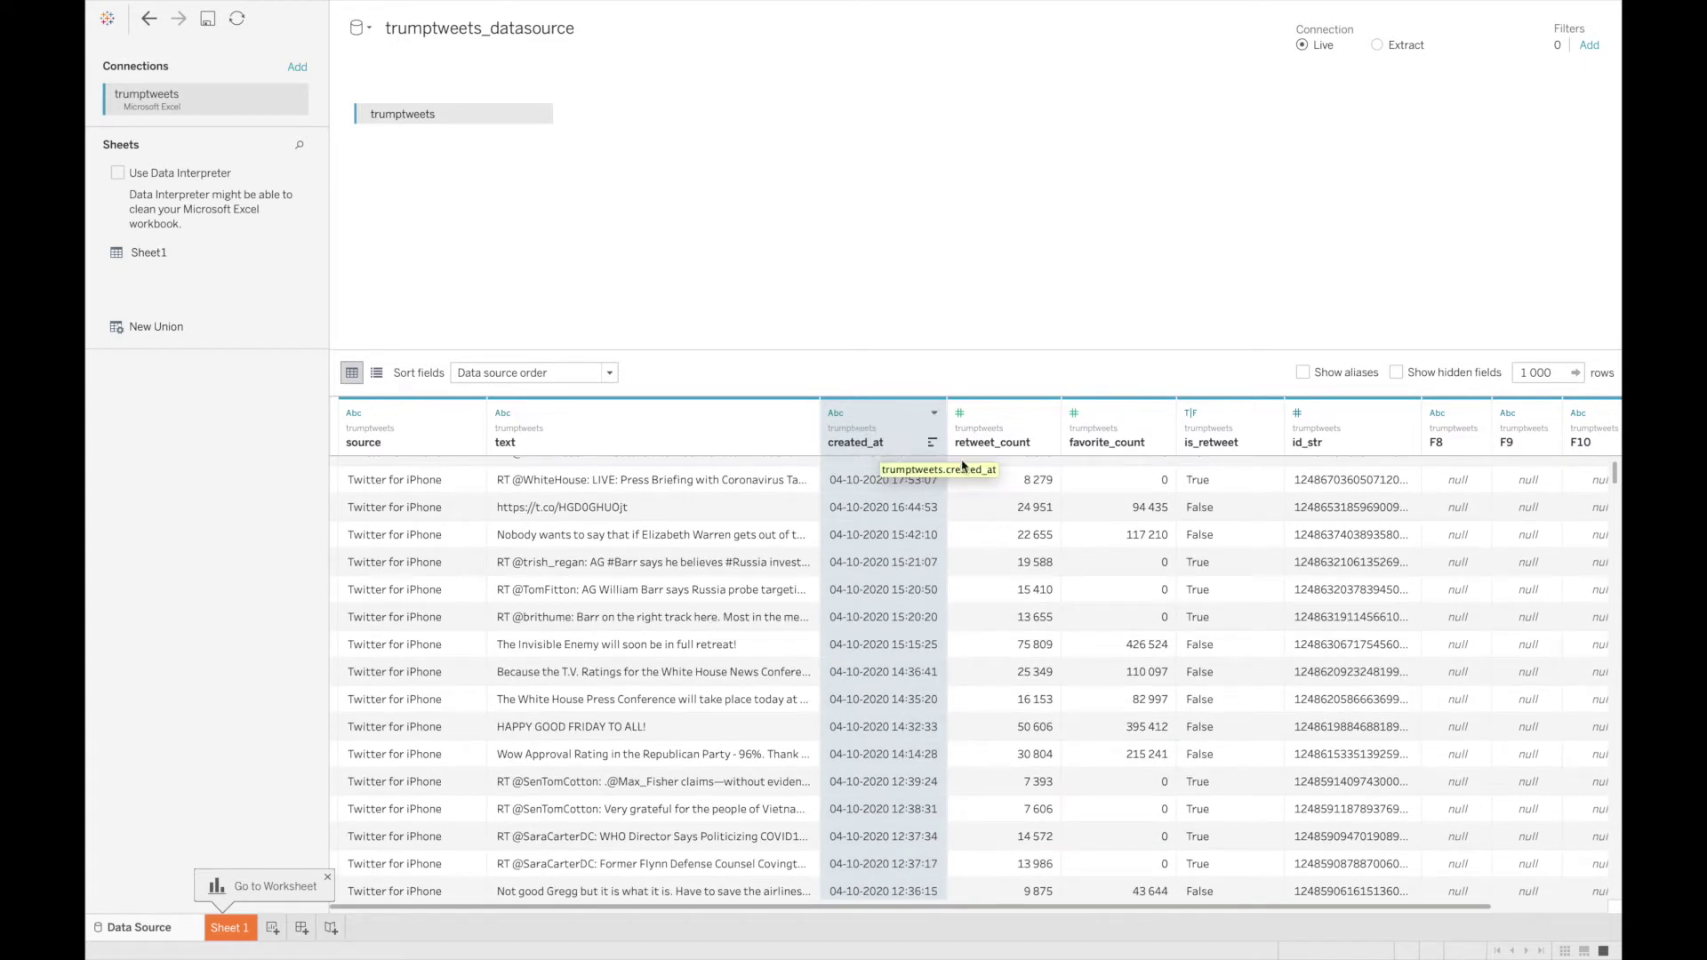
scroll(898, 633, down, 2)
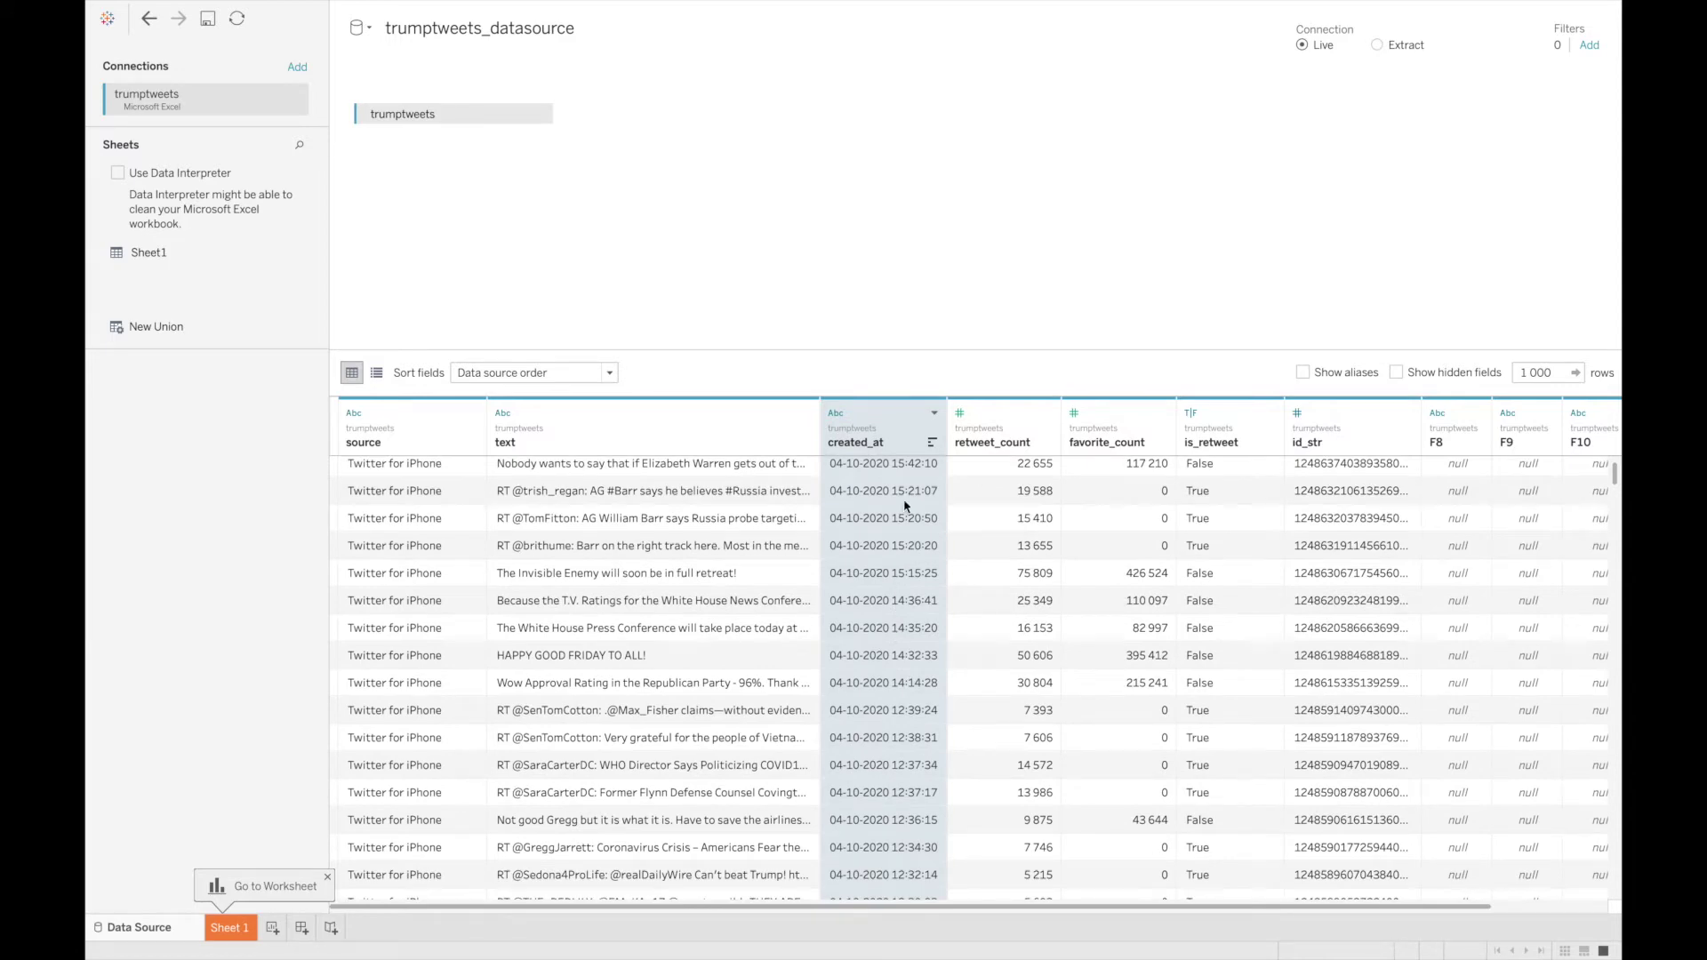
scroll(1005, 494, up, 2)
scroll(1002, 493, up, 2)
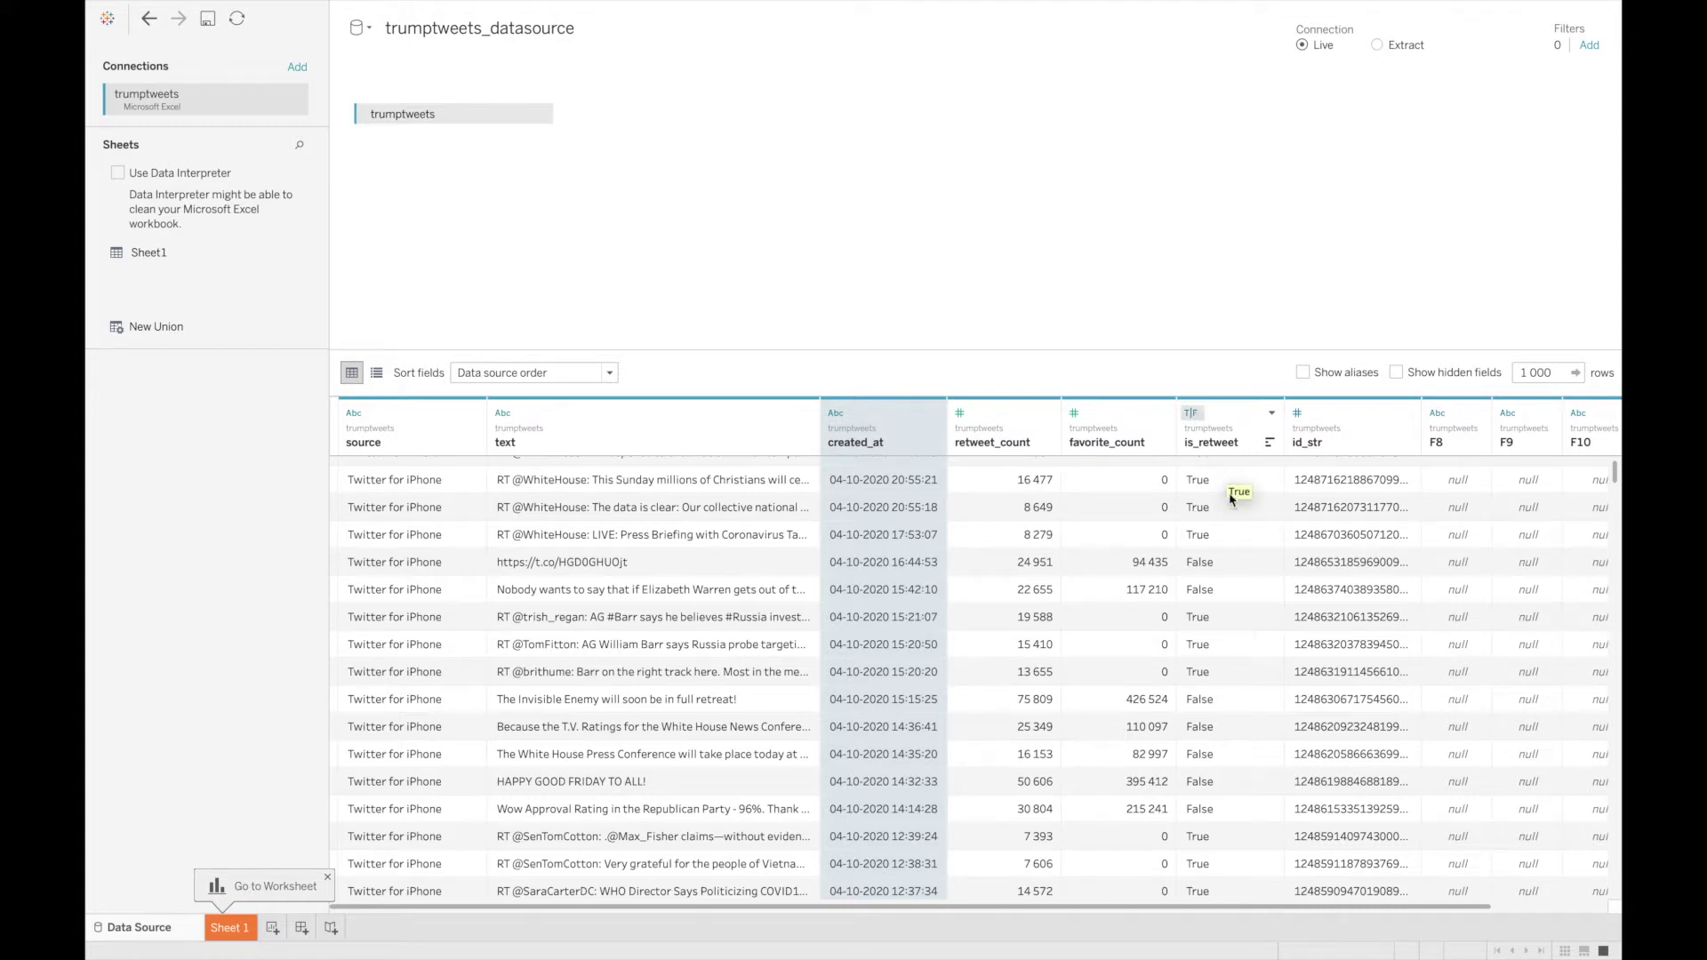
scroll(1236, 507, down, 2)
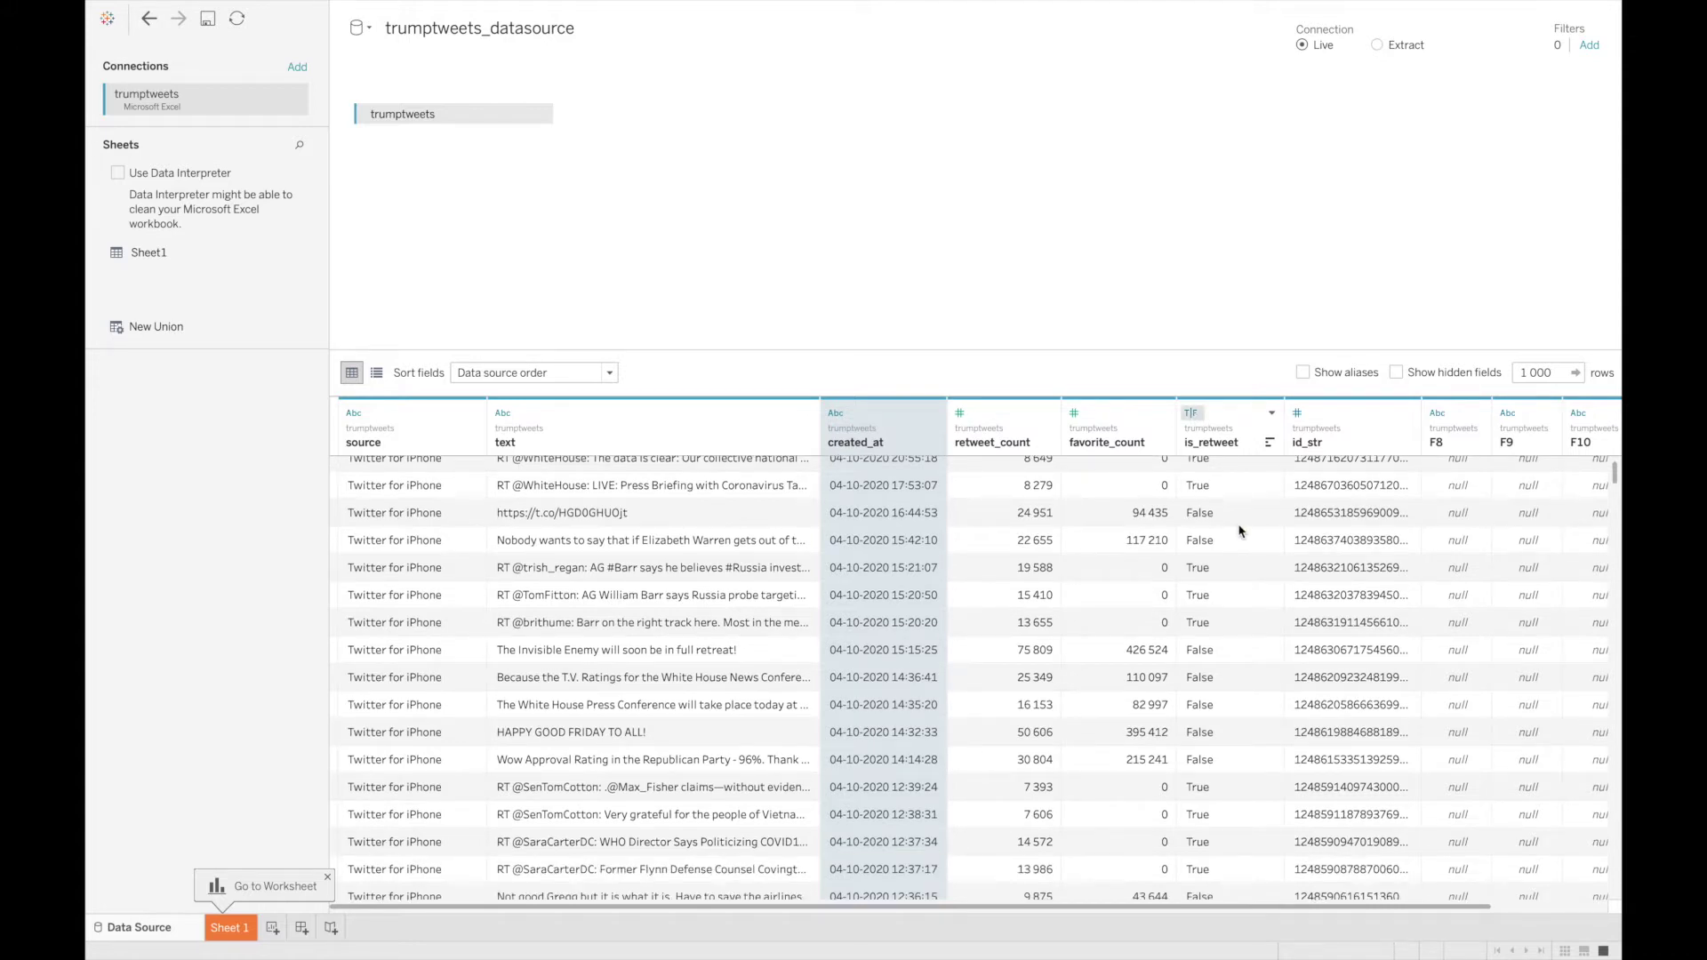
scroll(1241, 530, right, 2)
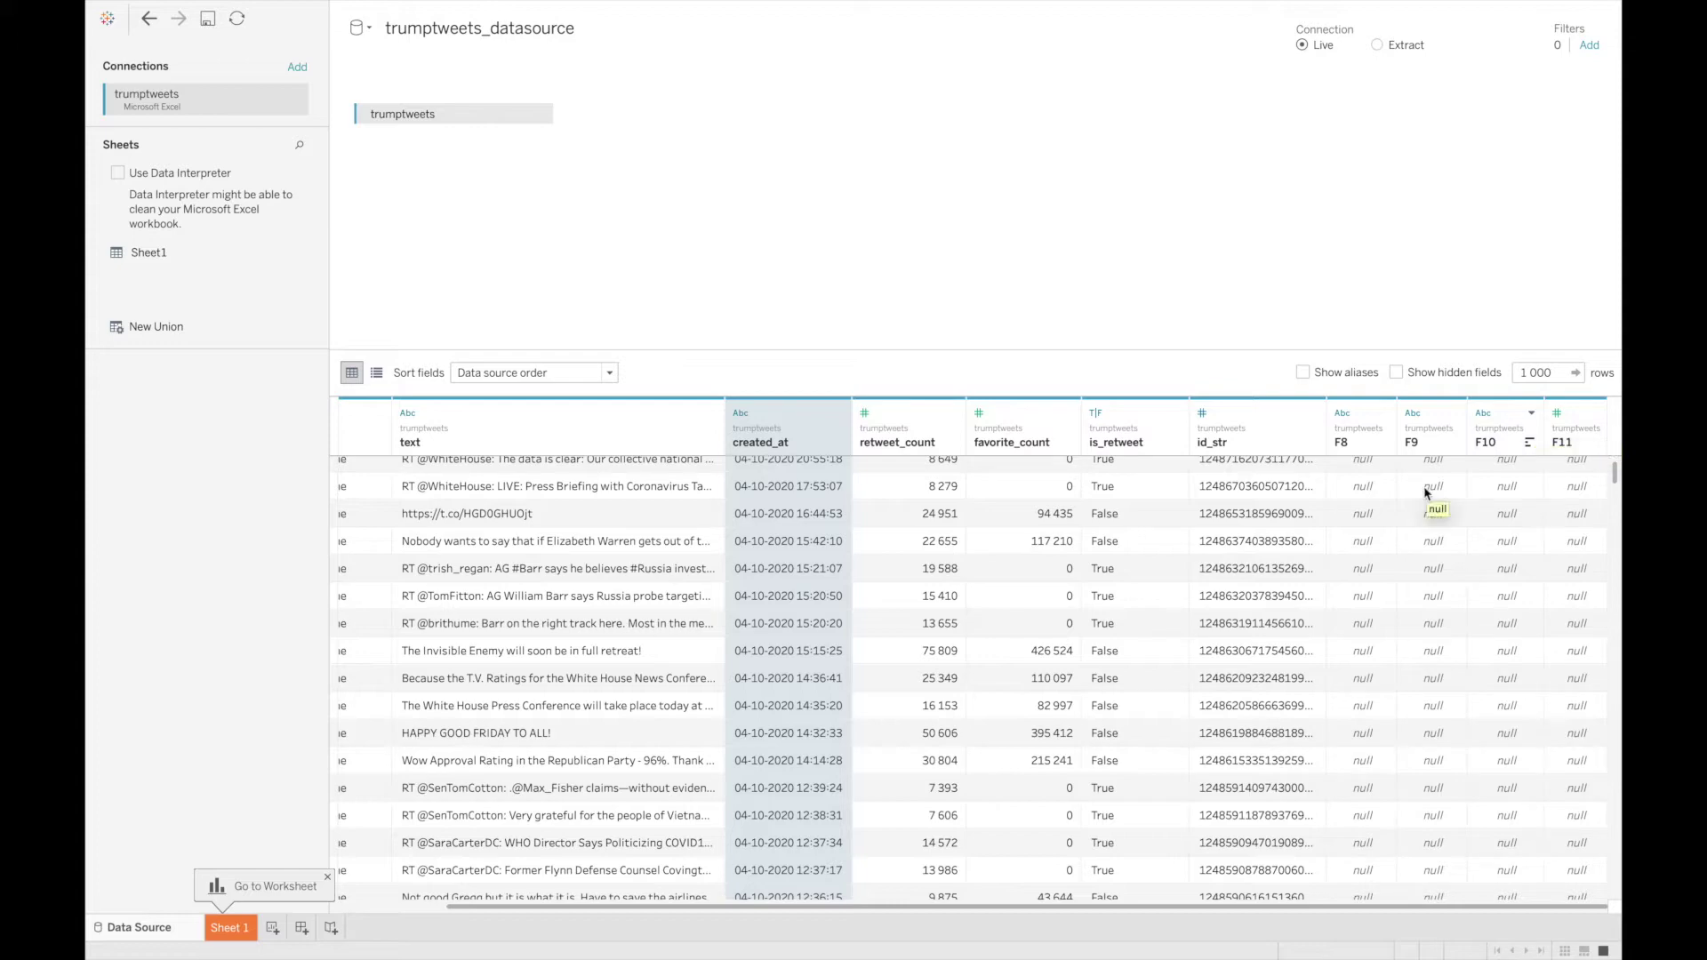
scroll(1425, 492, left, 3)
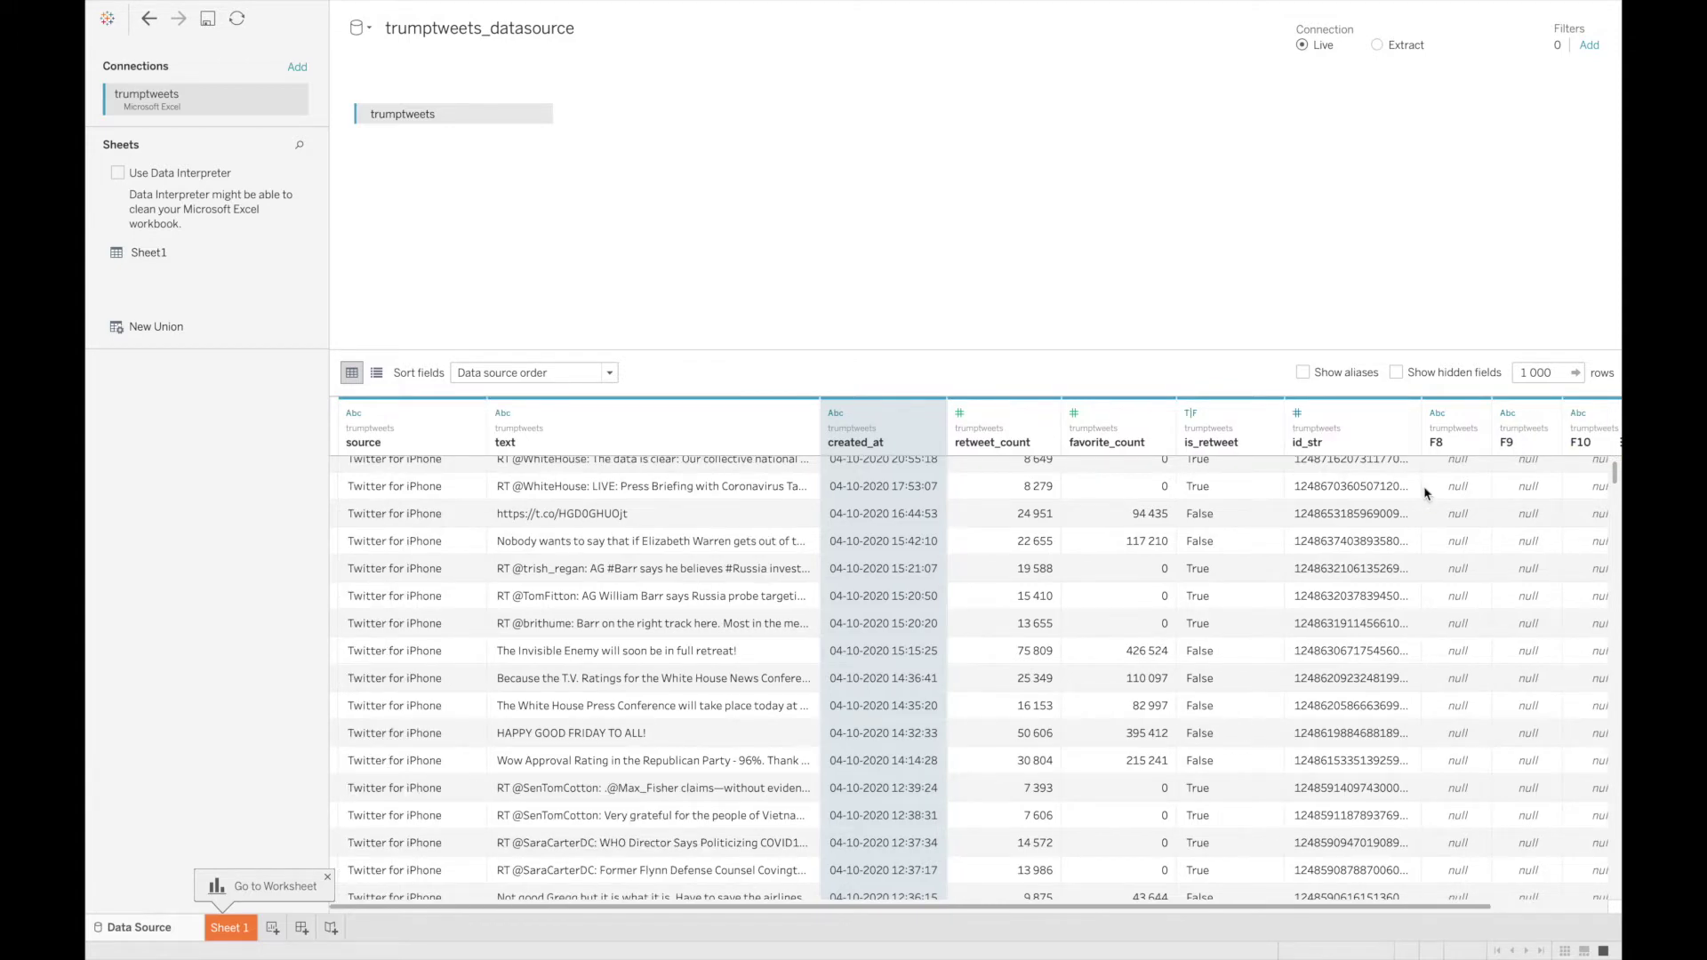
scroll(1425, 492, up, 3)
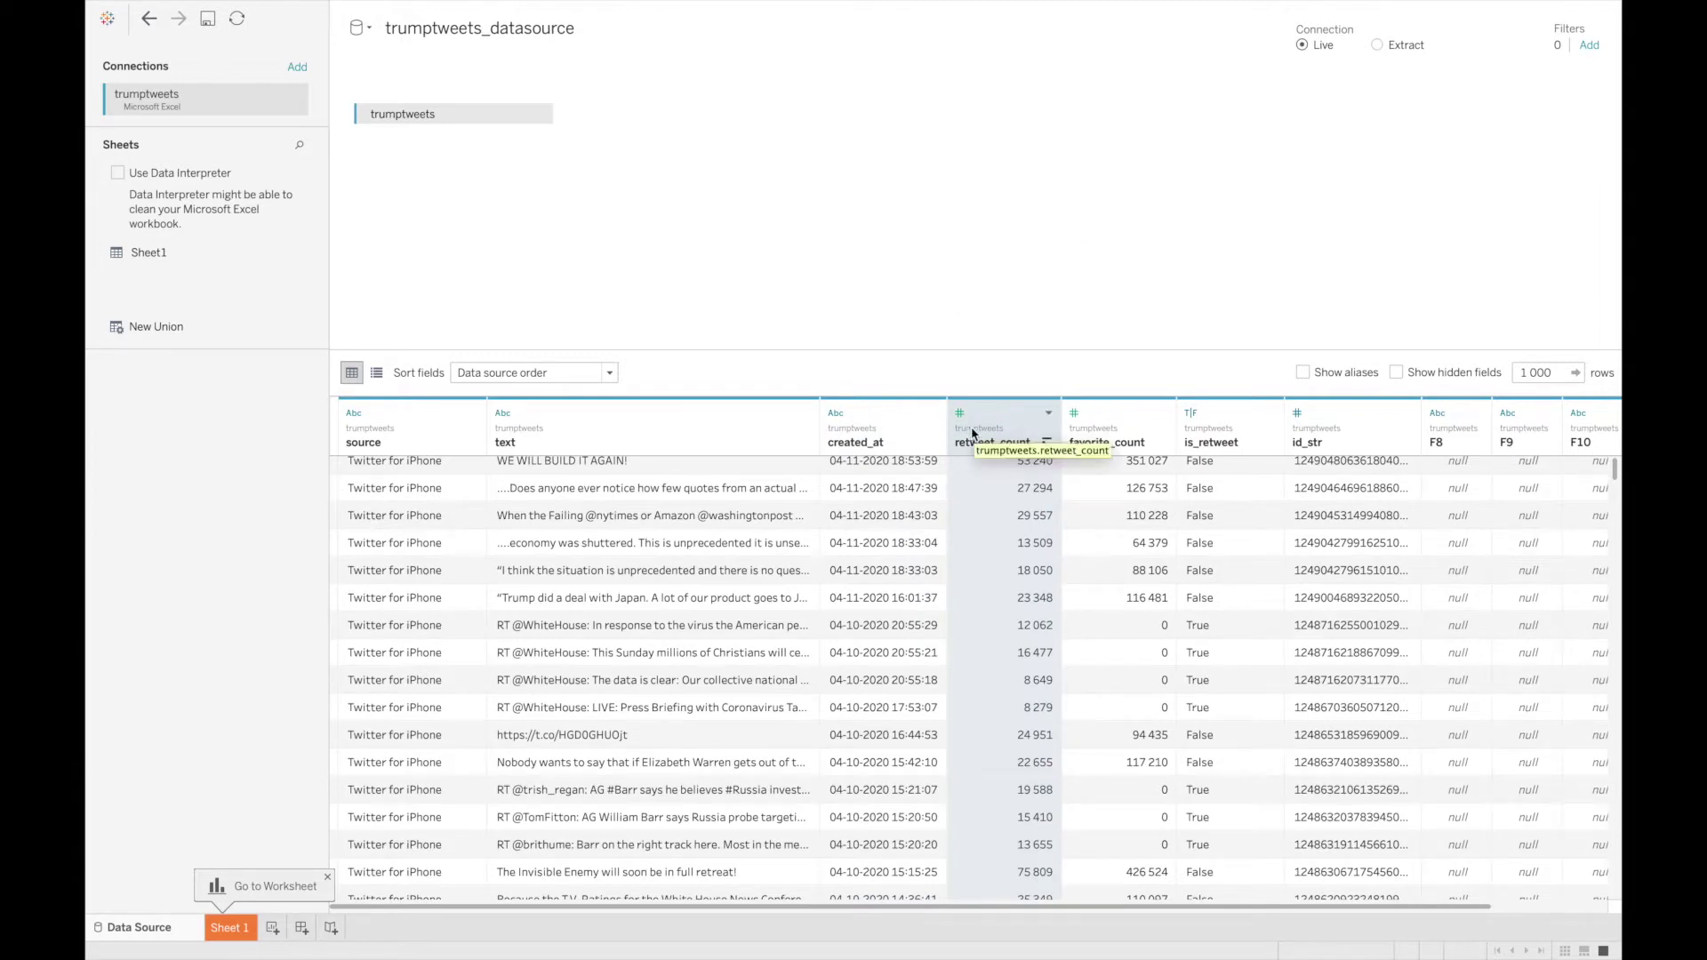
scroll(972, 462, up, 2)
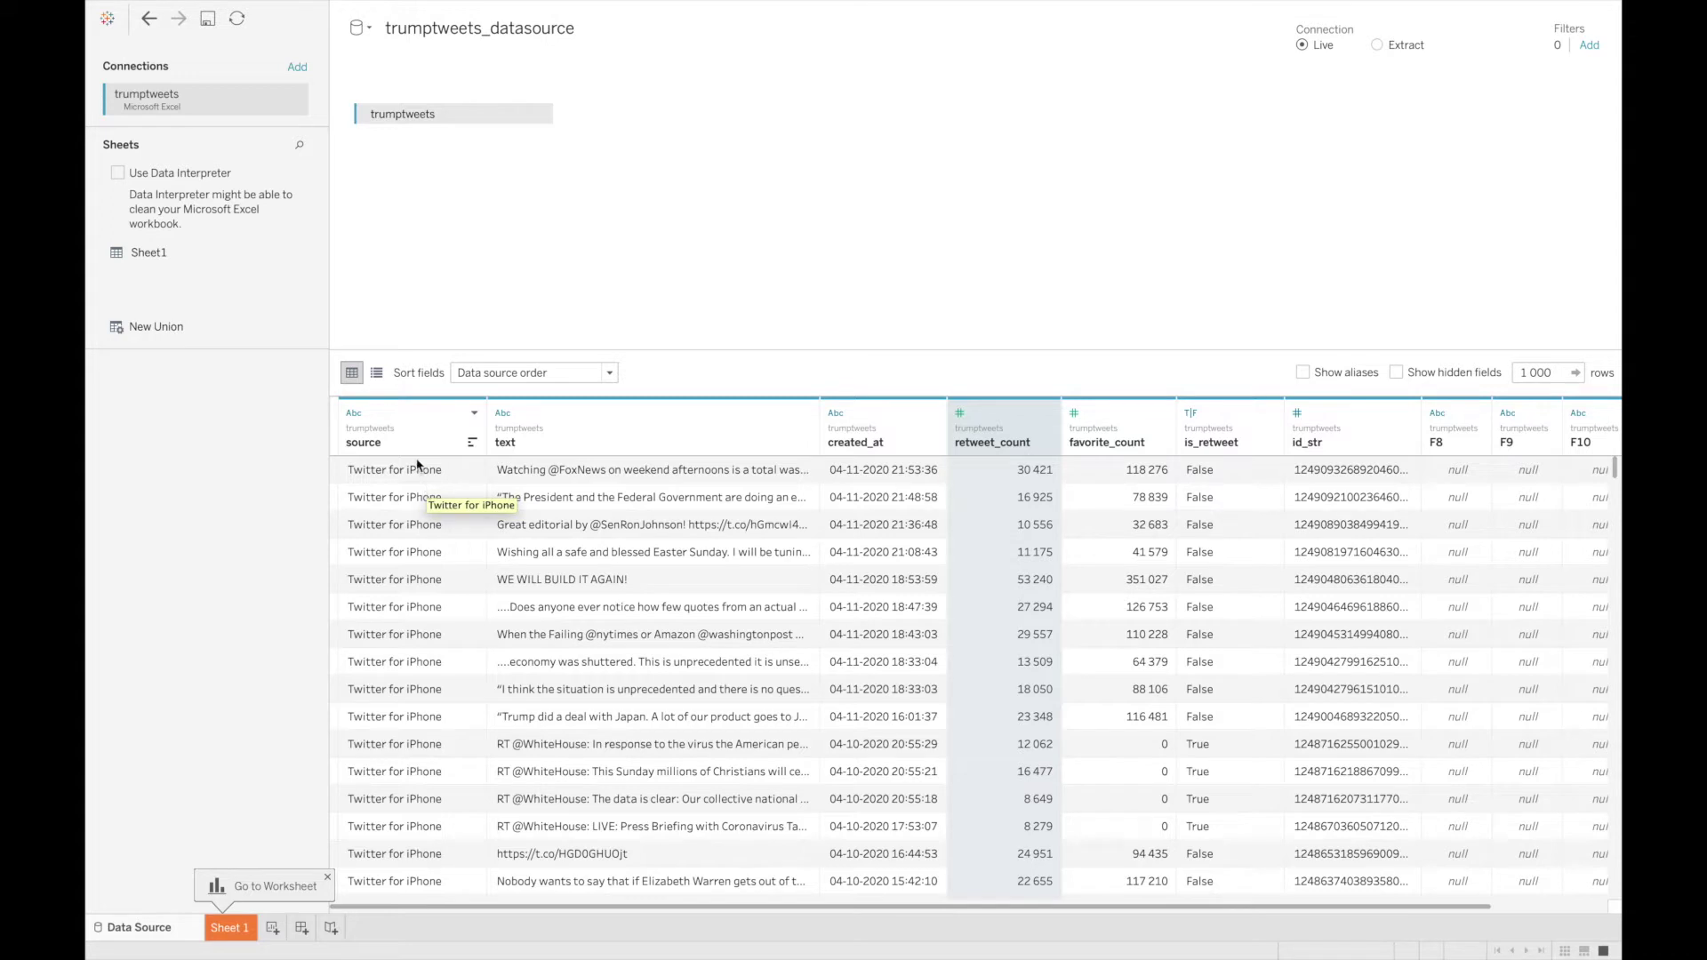
click(354, 414)
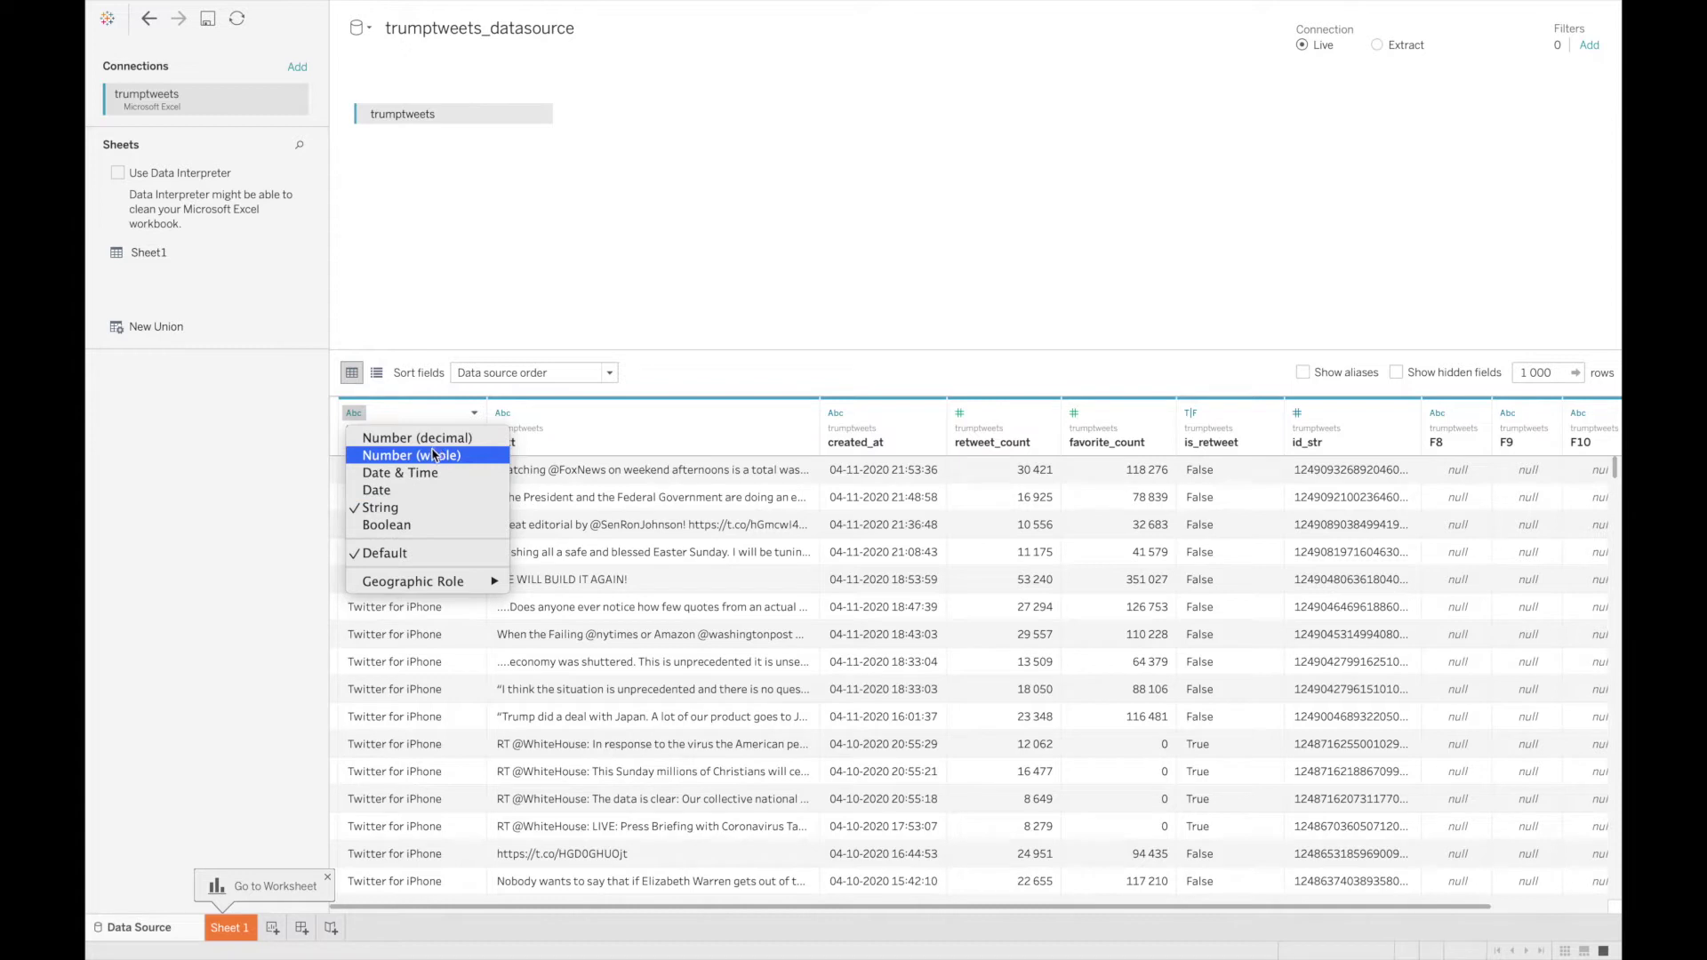
mouse_move(453, 583)
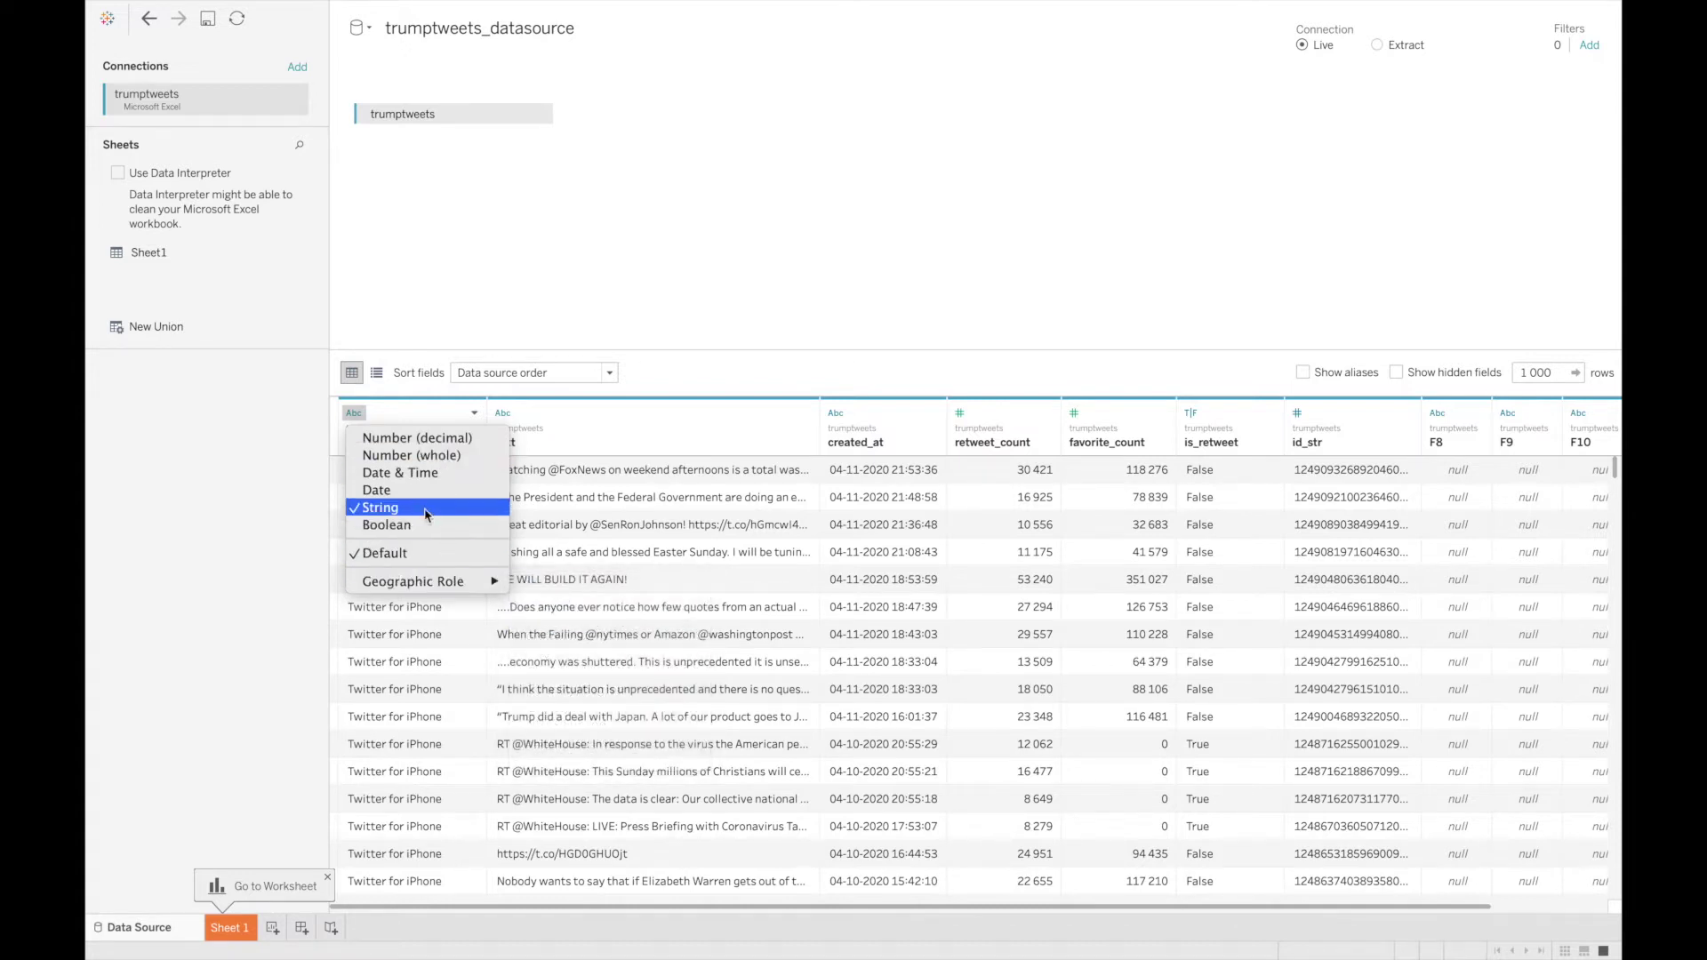
click(624, 341)
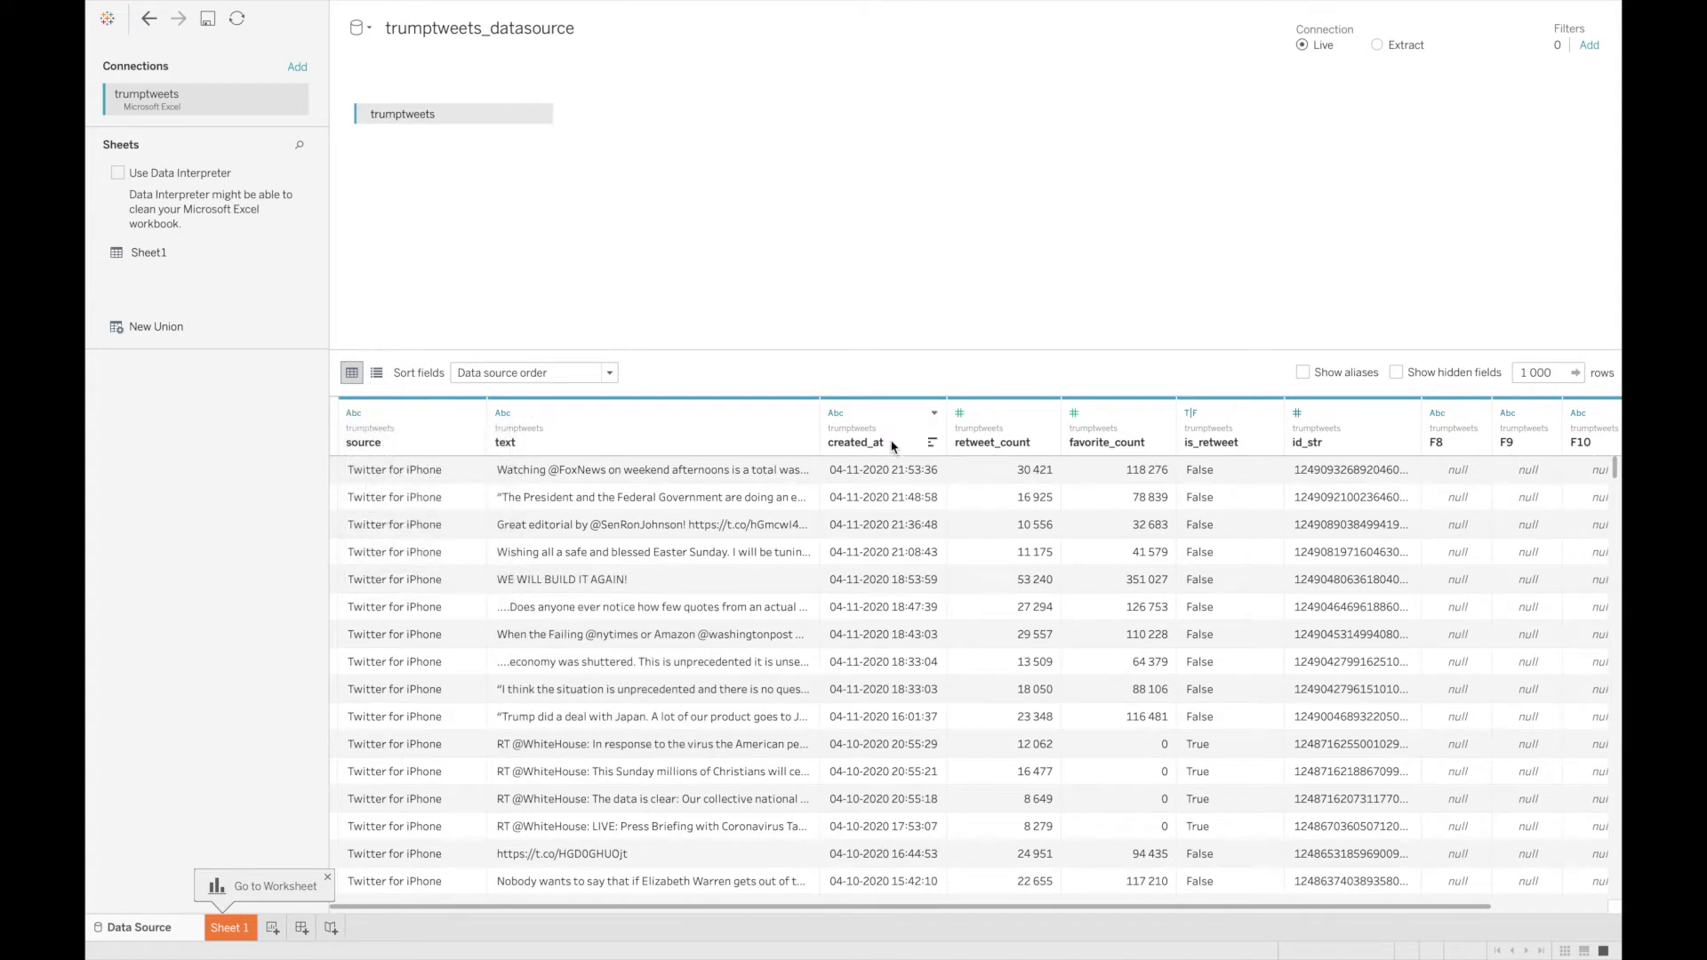
Step: Change the data type of the created_at column to Date & Time
scroll(886, 479, down, 1)
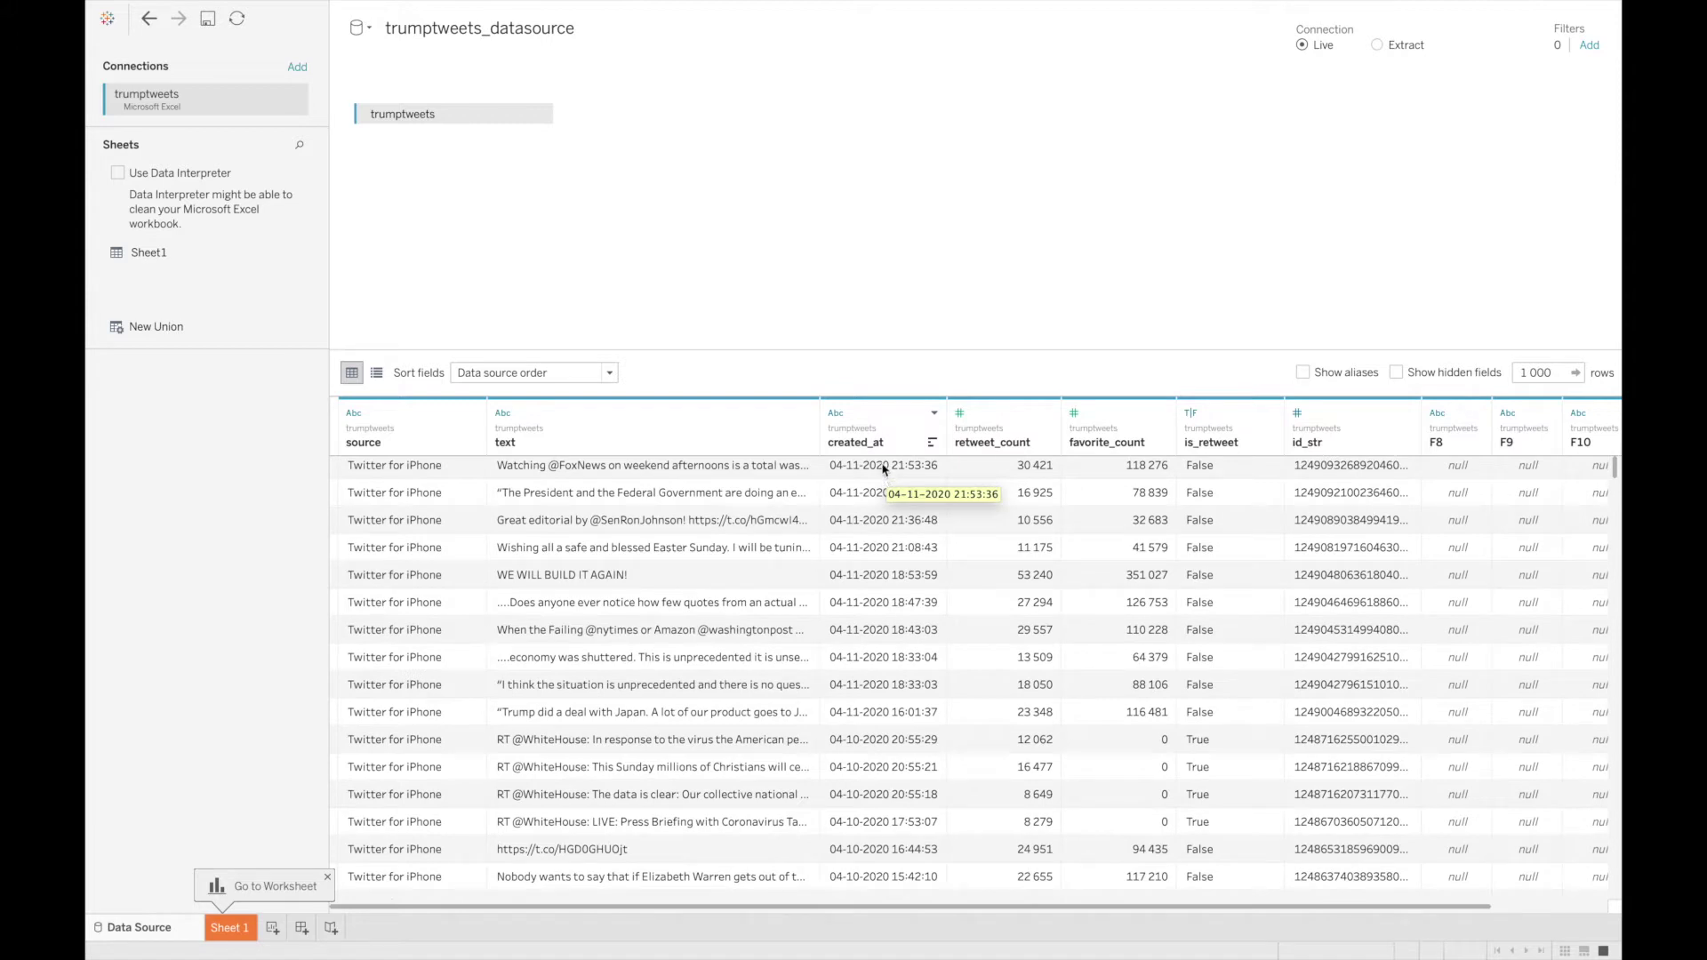
click(837, 415)
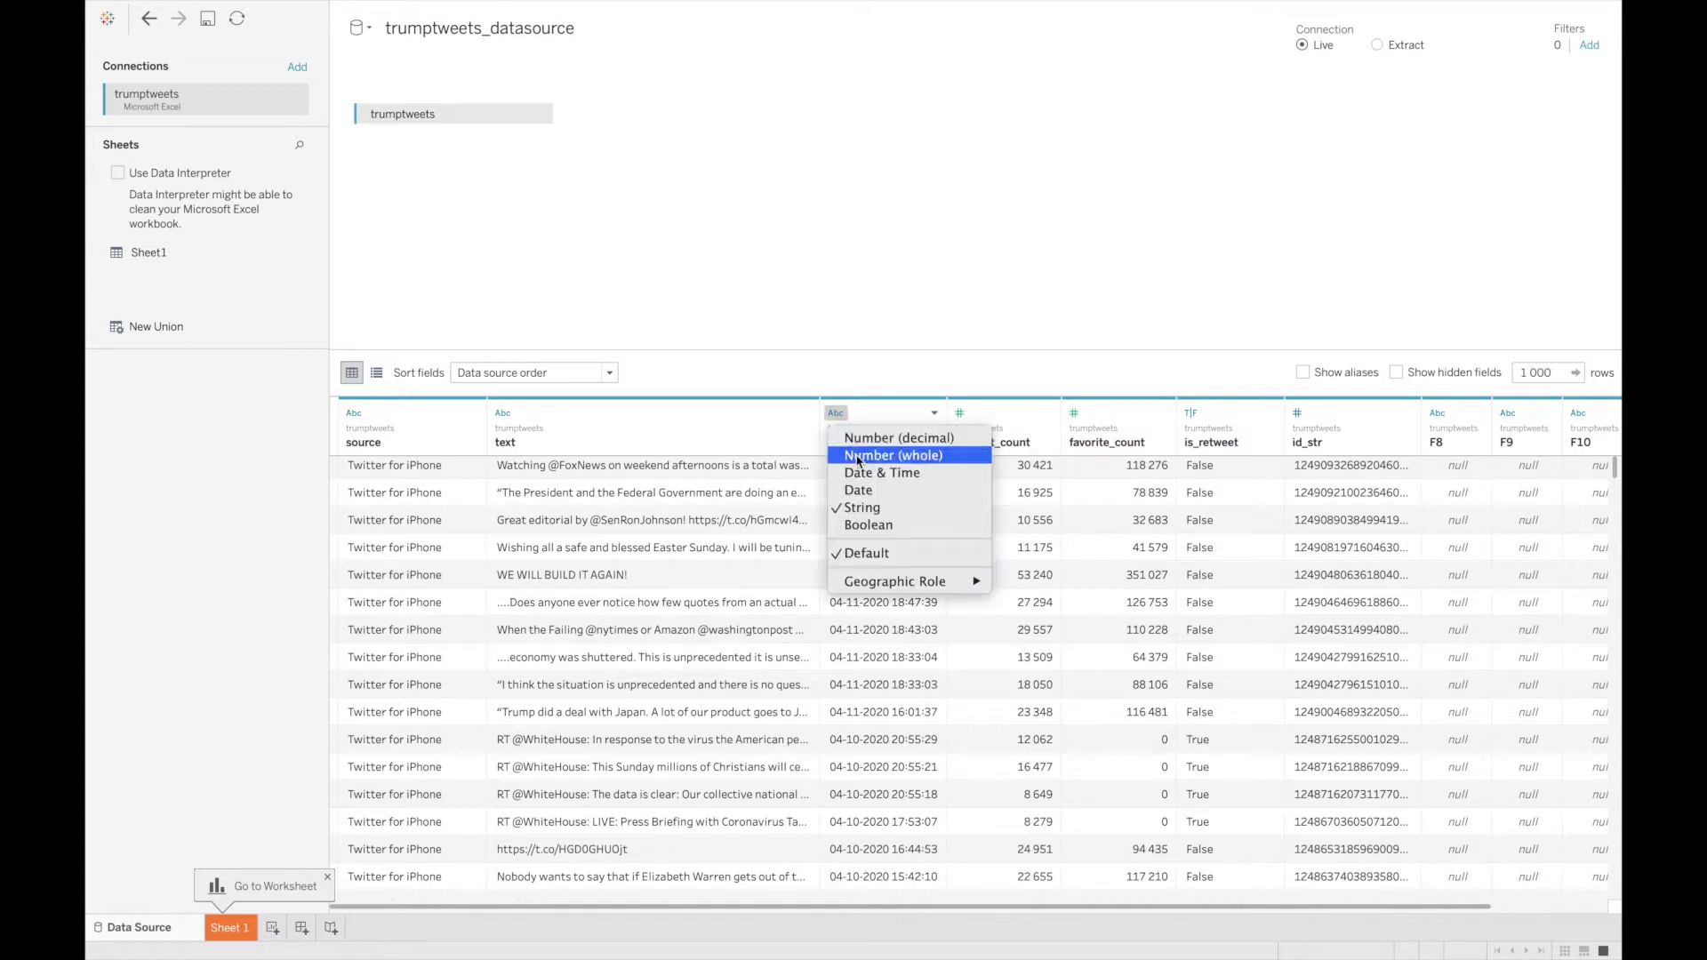
click(902, 474)
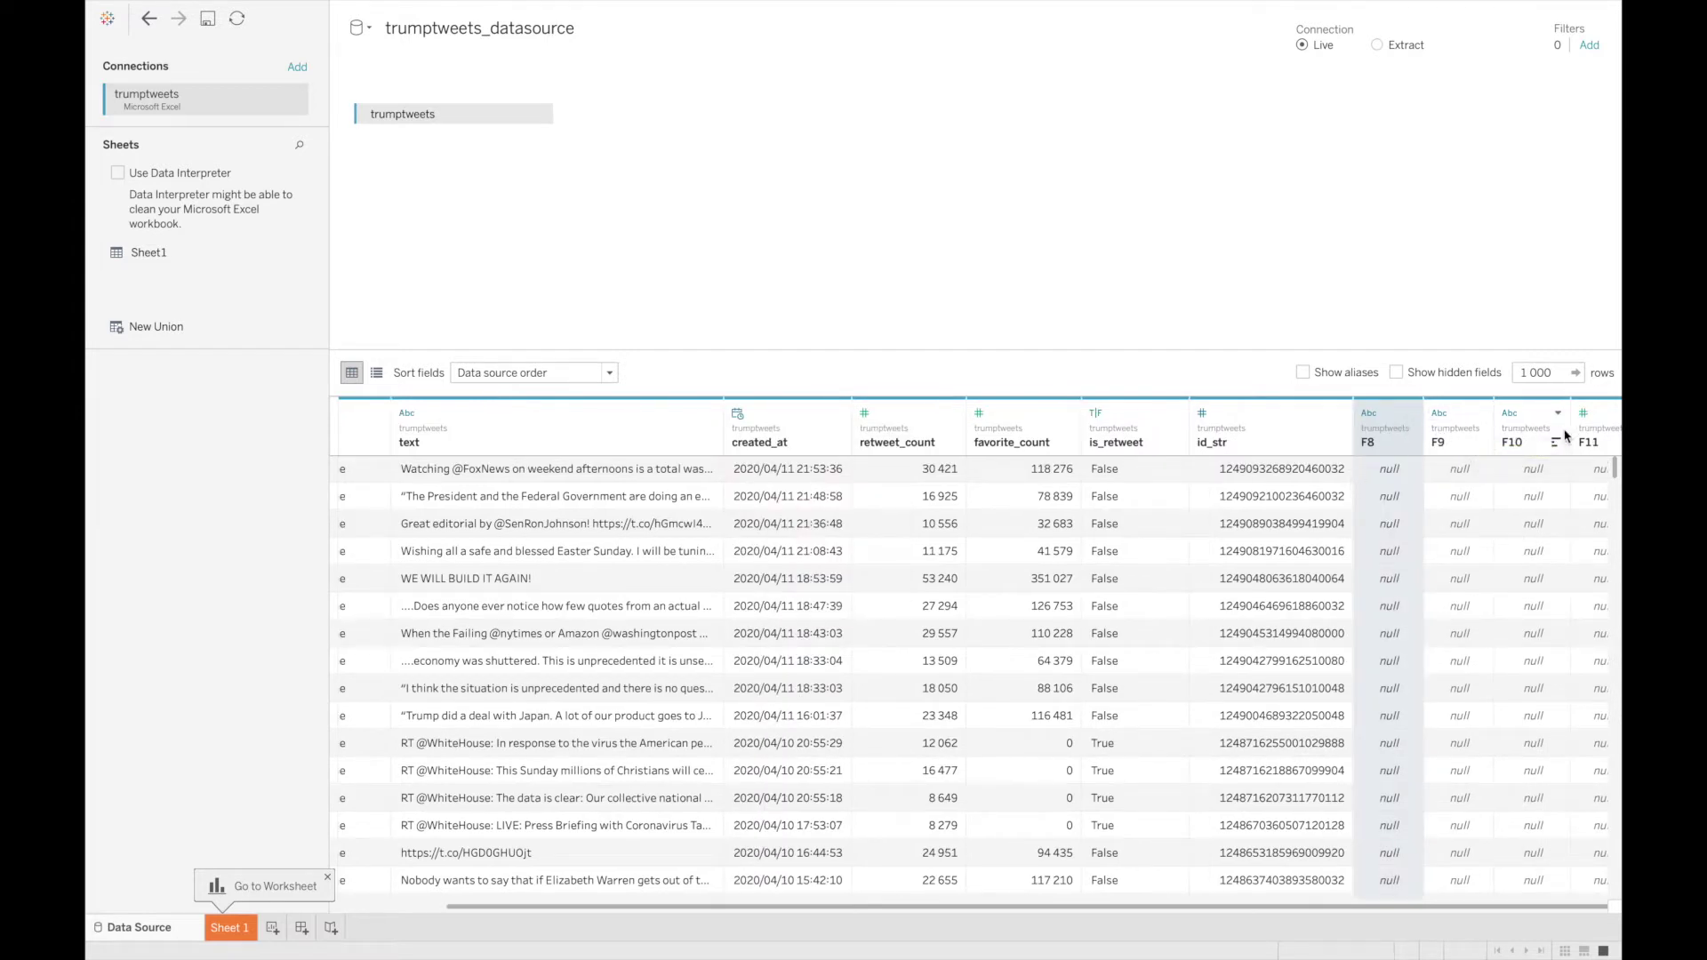
Step: Check the empty F8 to F11 columns and clean the Excel data with Data Interpreter
scroll(1156, 435, right, 1)
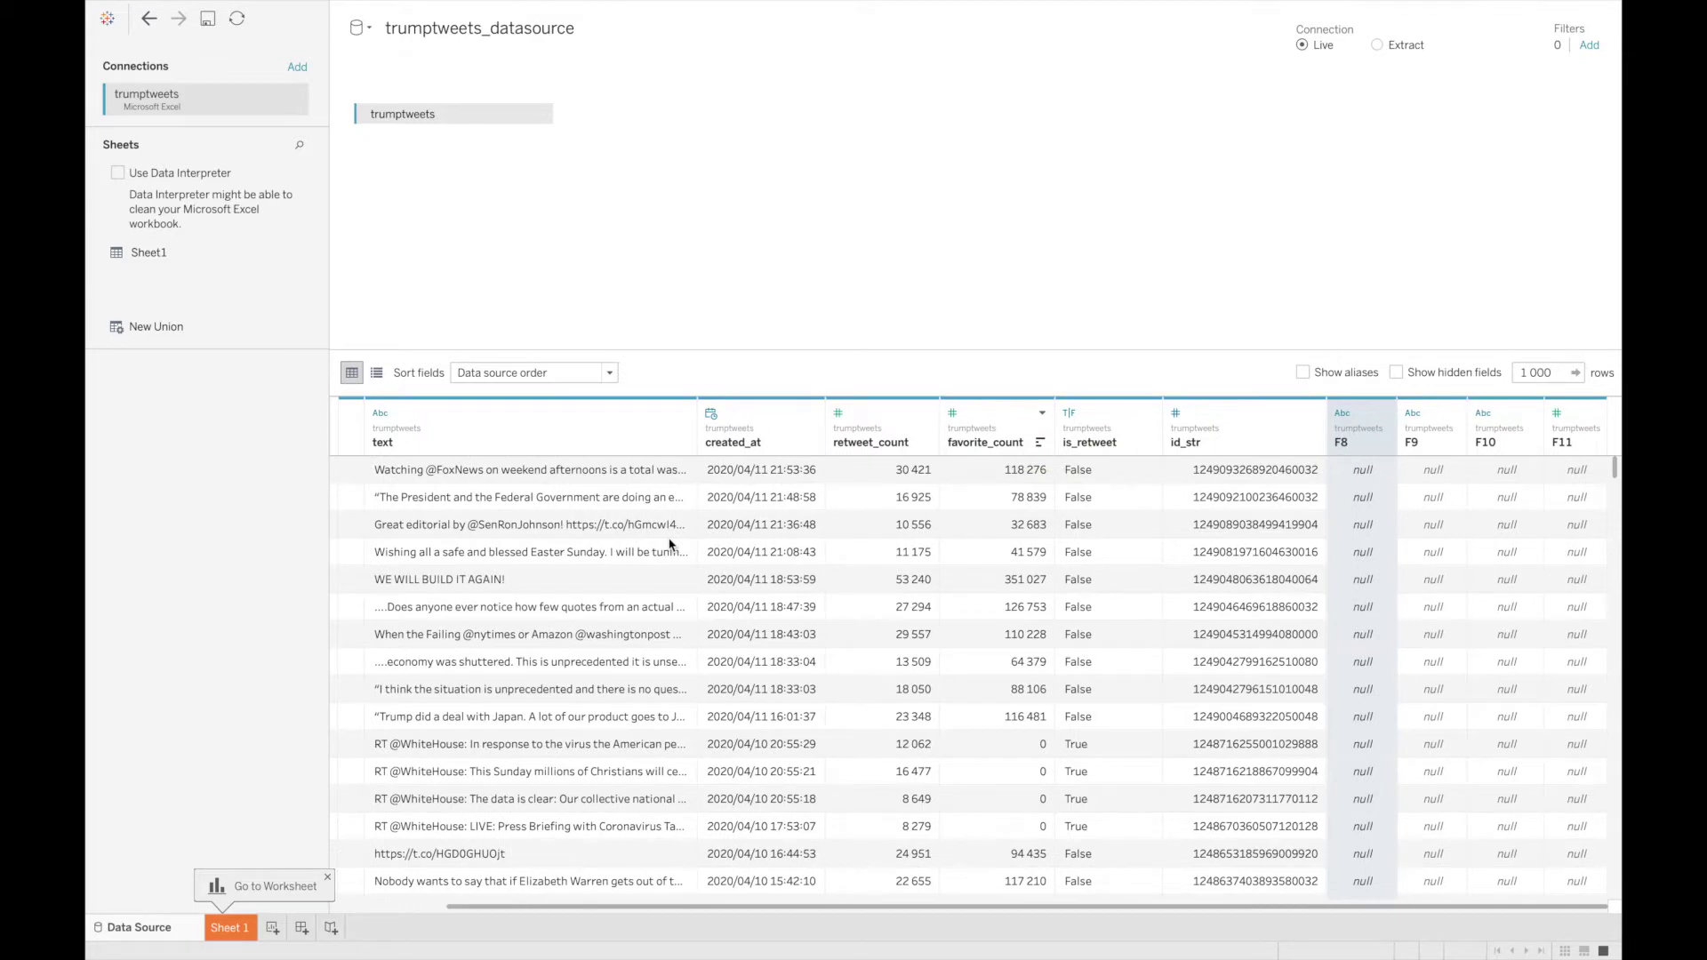
scroll(670, 544, left, 4)
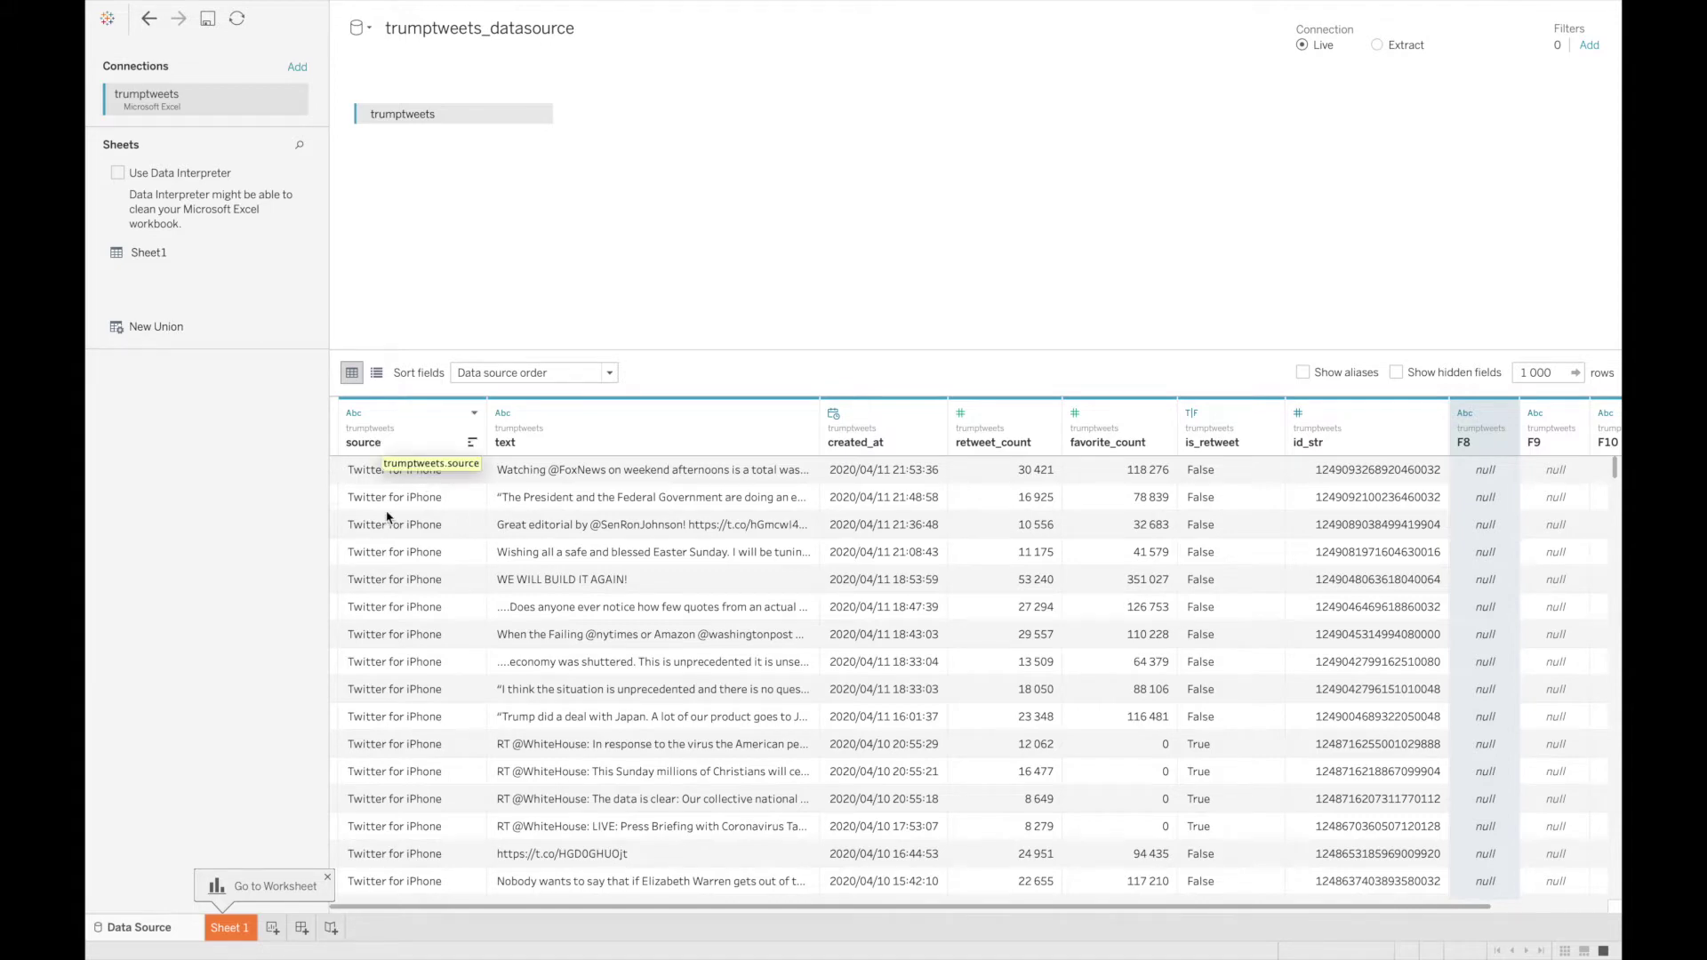
click(333, 475)
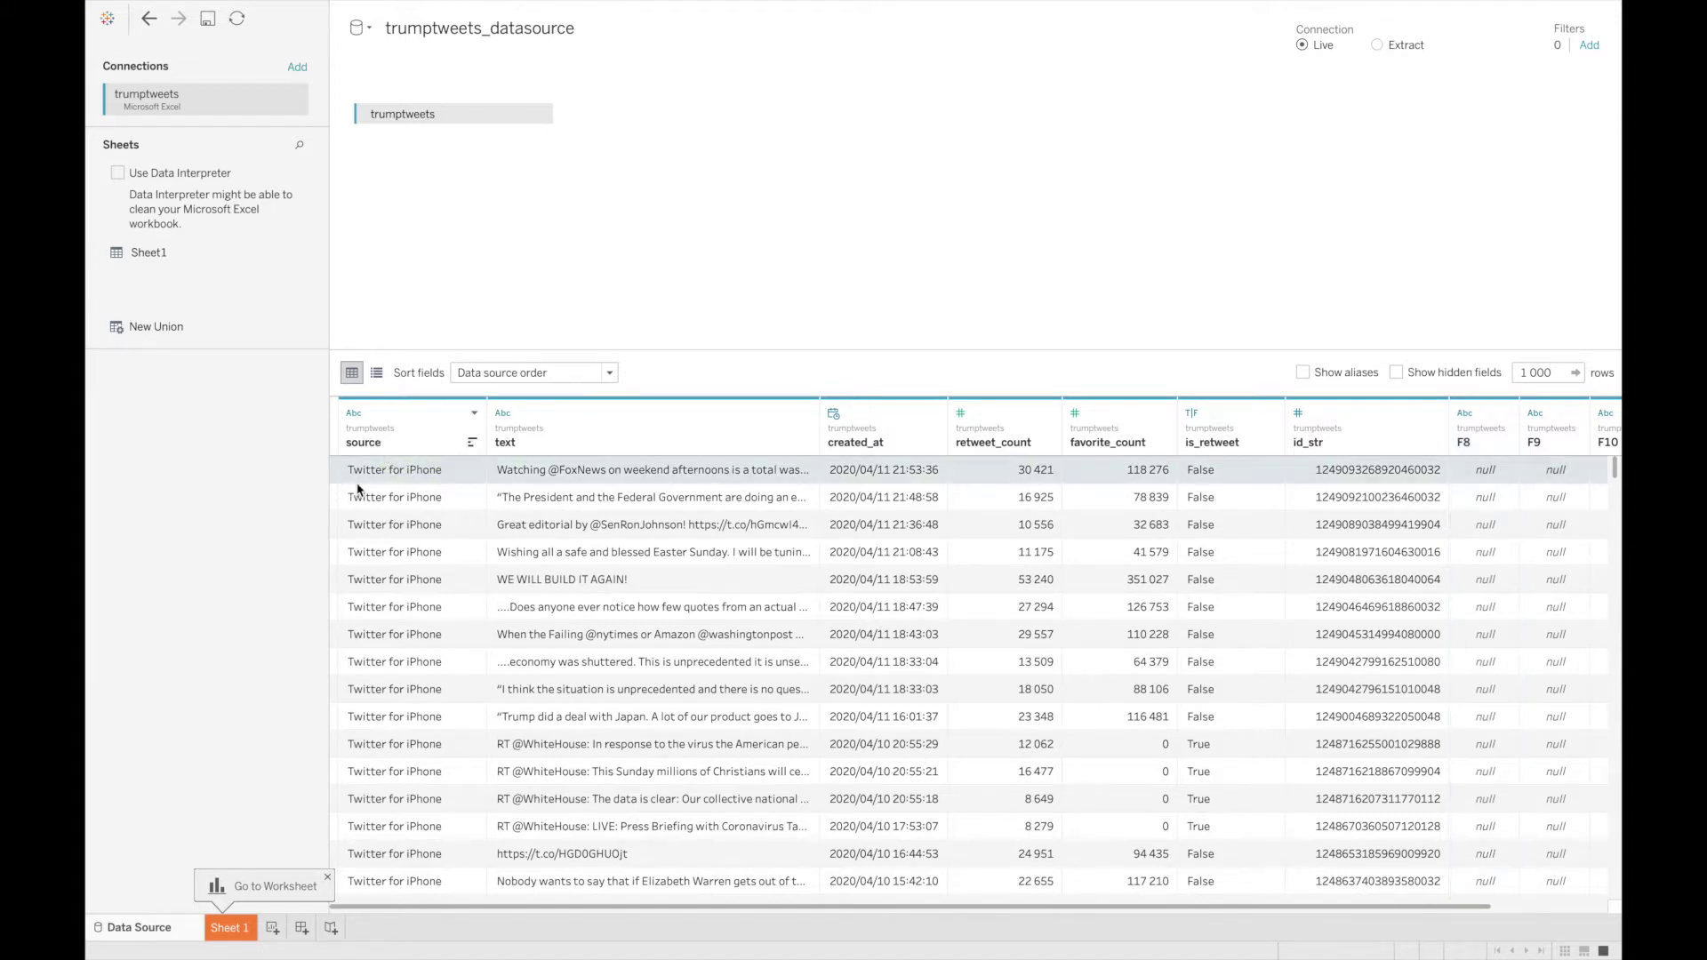
scroll(709, 681, right, 3)
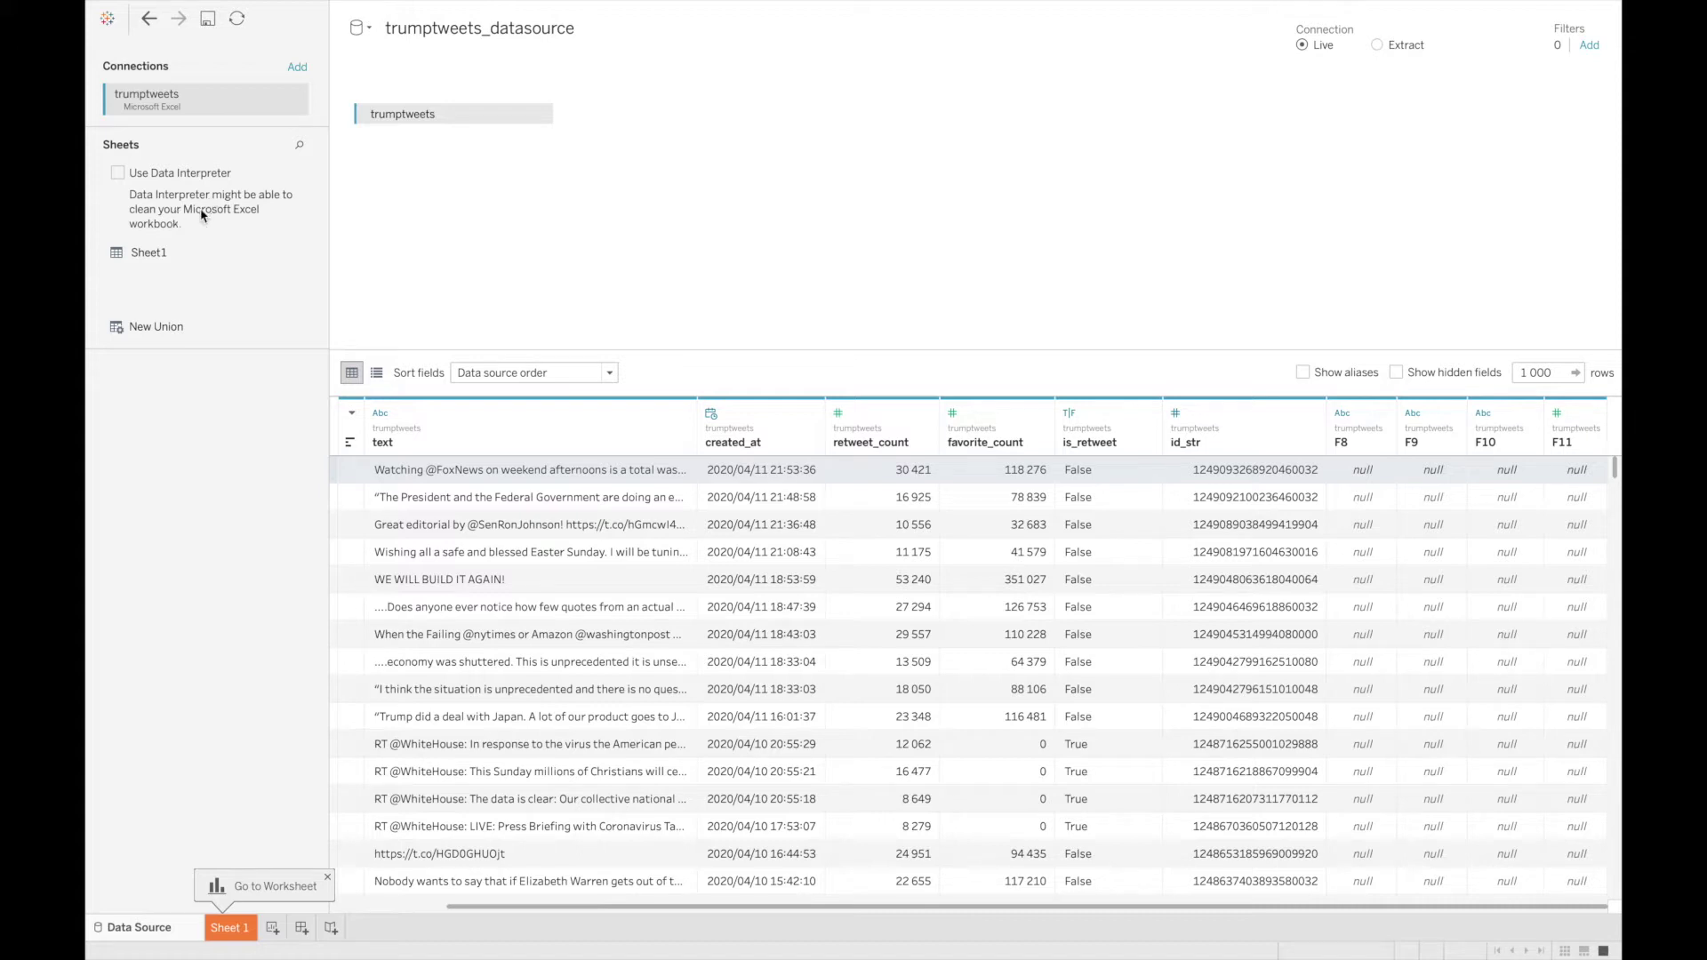
click(118, 174)
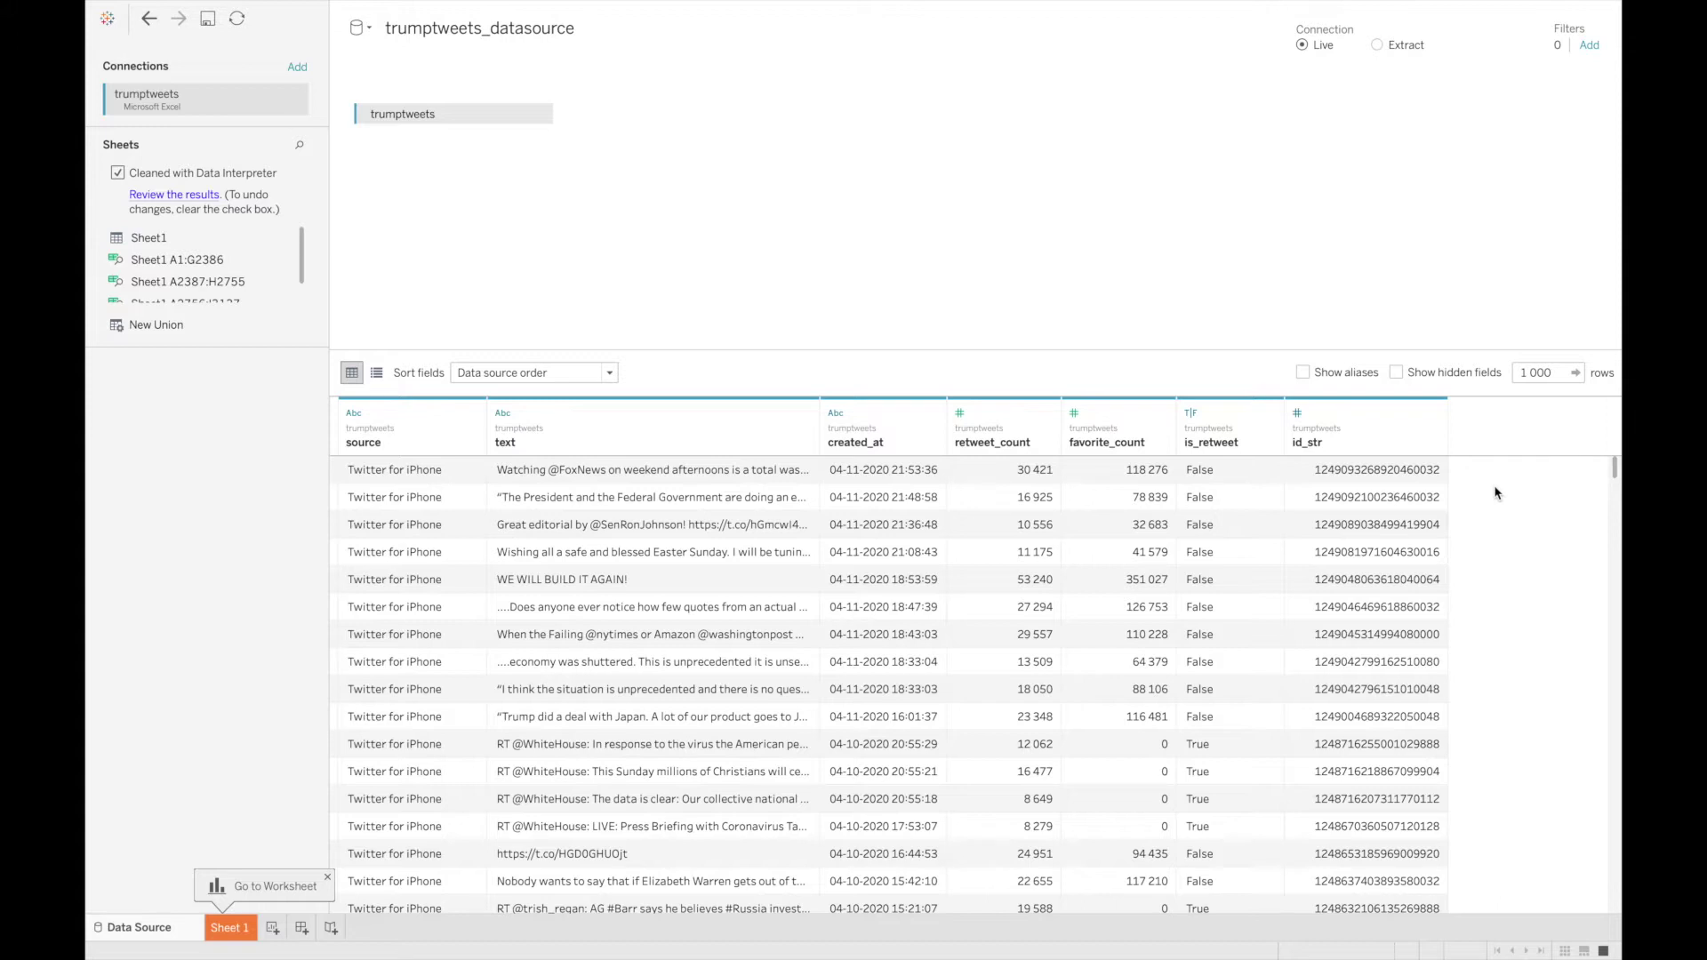
Step: Add a data source filter on is_retweet that keeps only False
scroll(1495, 488, down, 1)
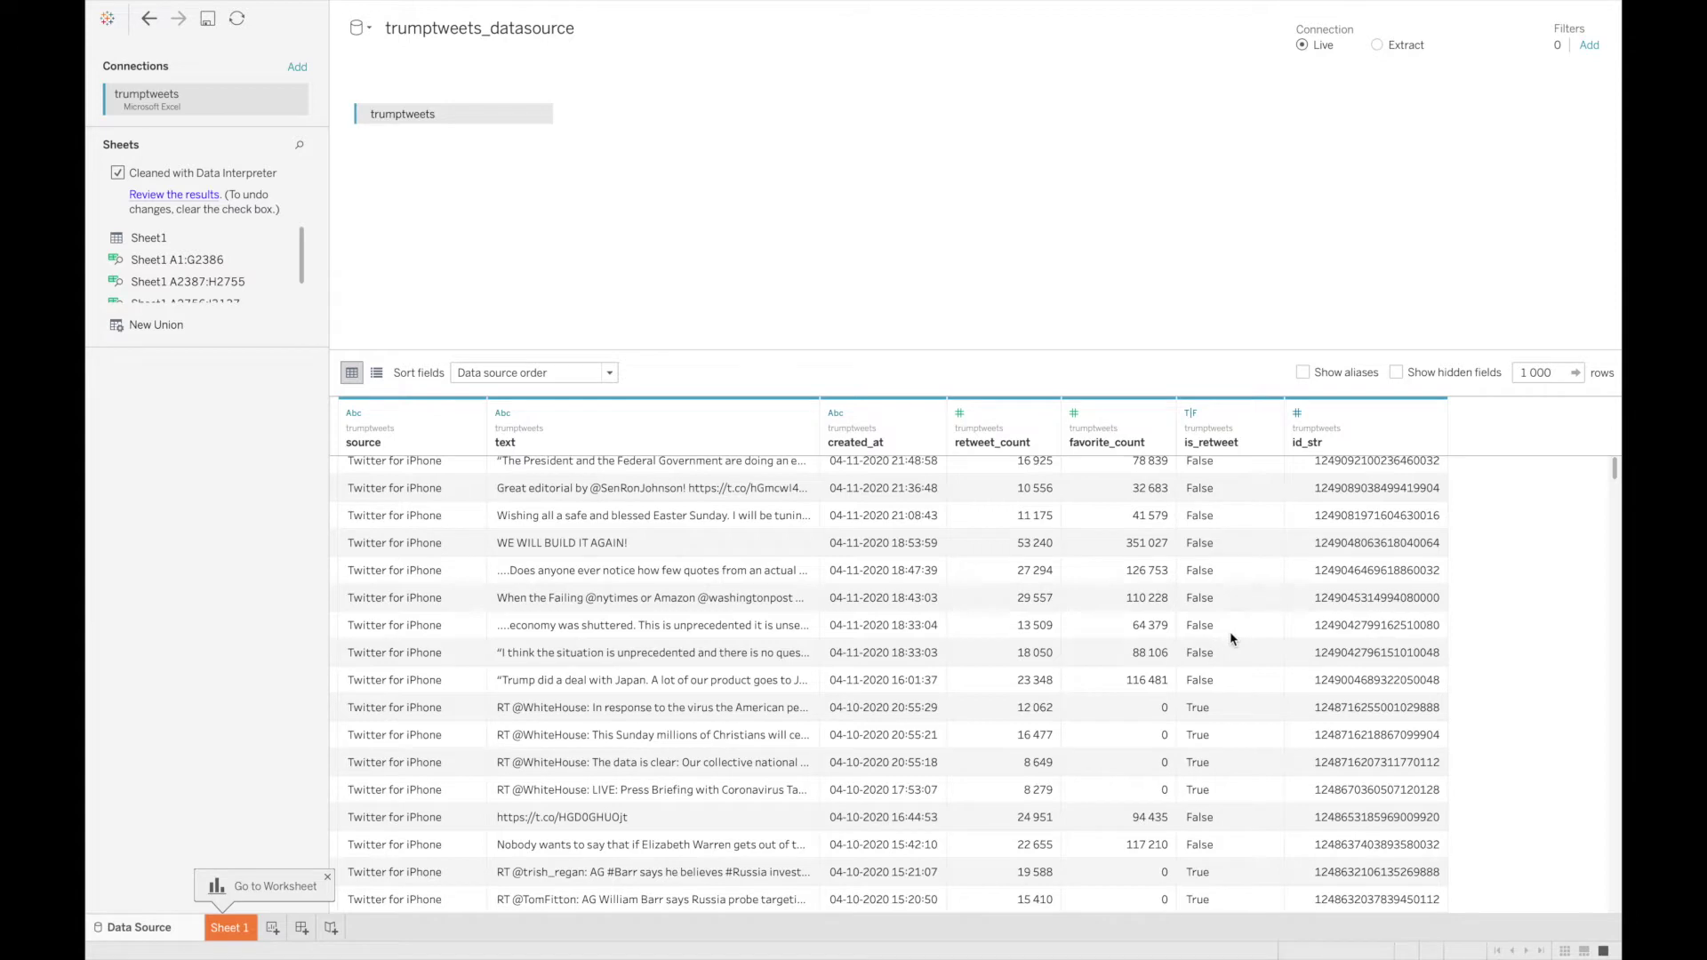
click(1587, 48)
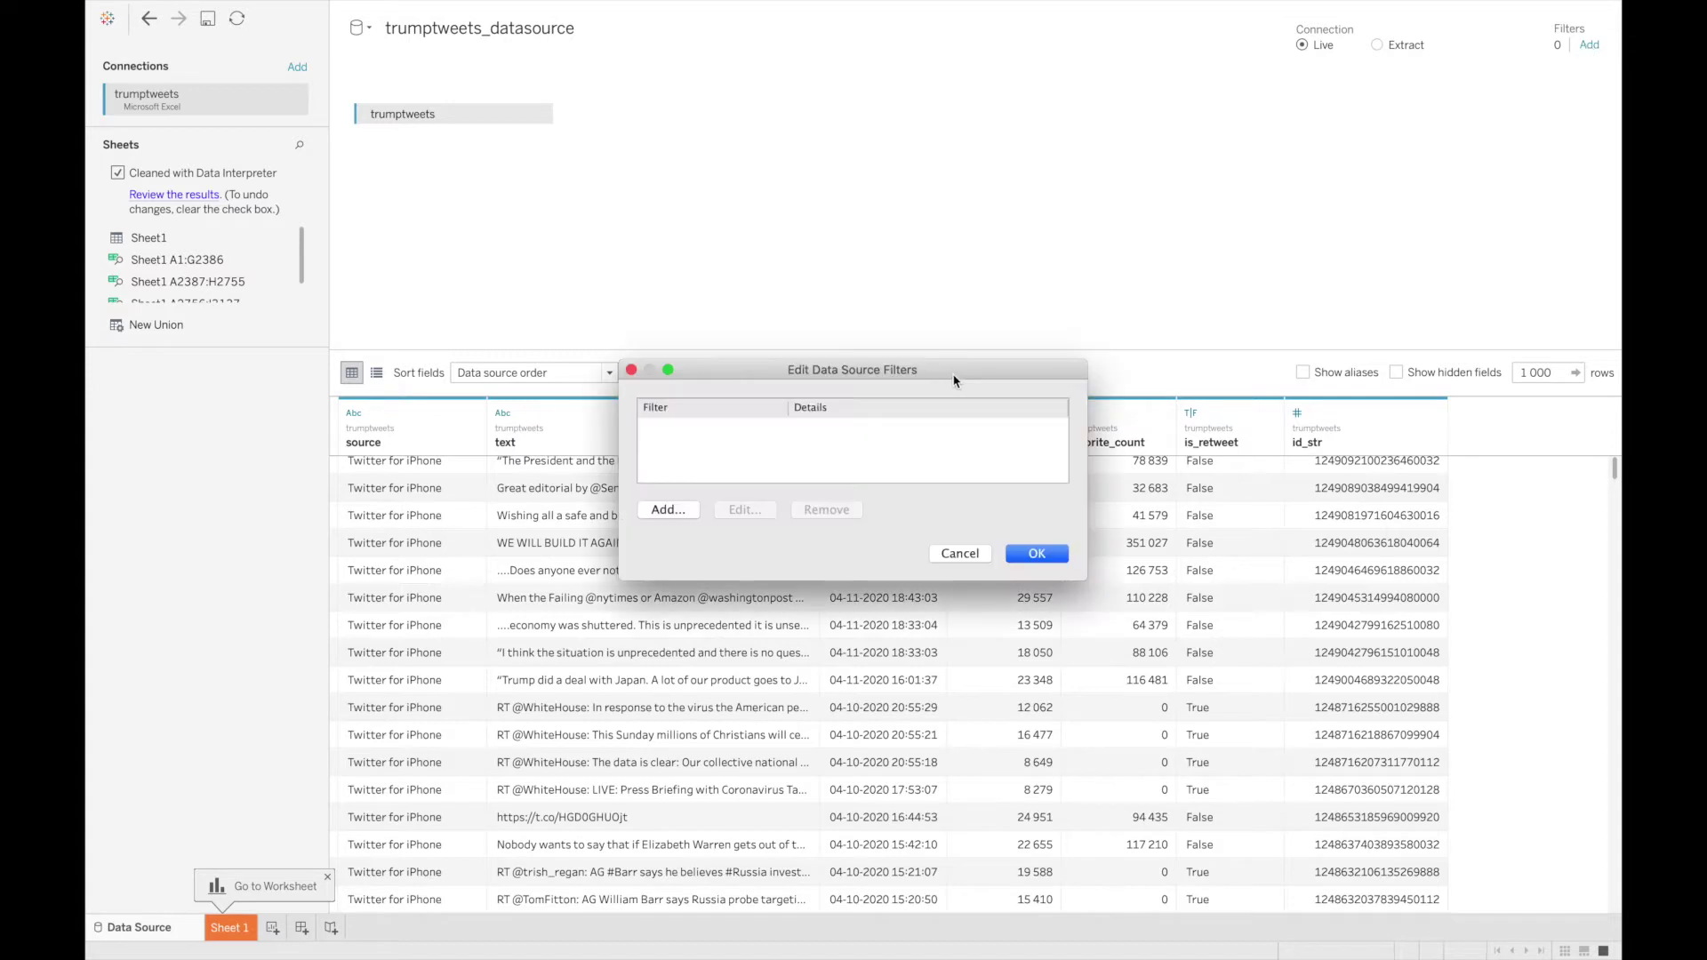
click(665, 510)
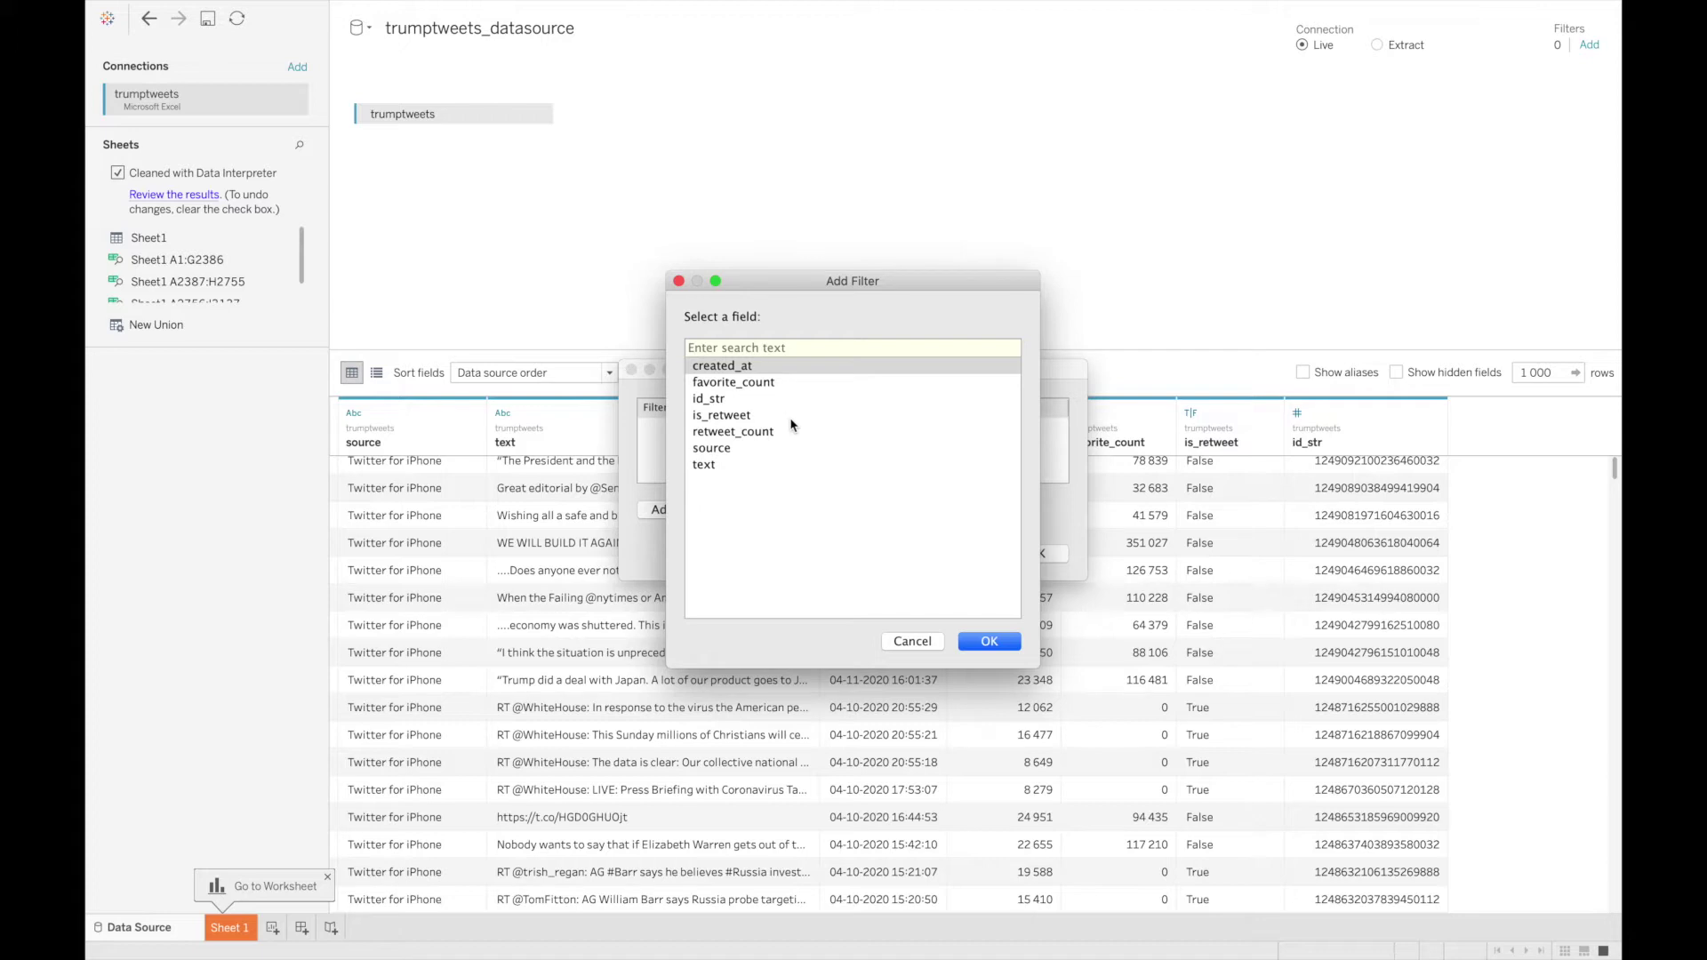
click(738, 416)
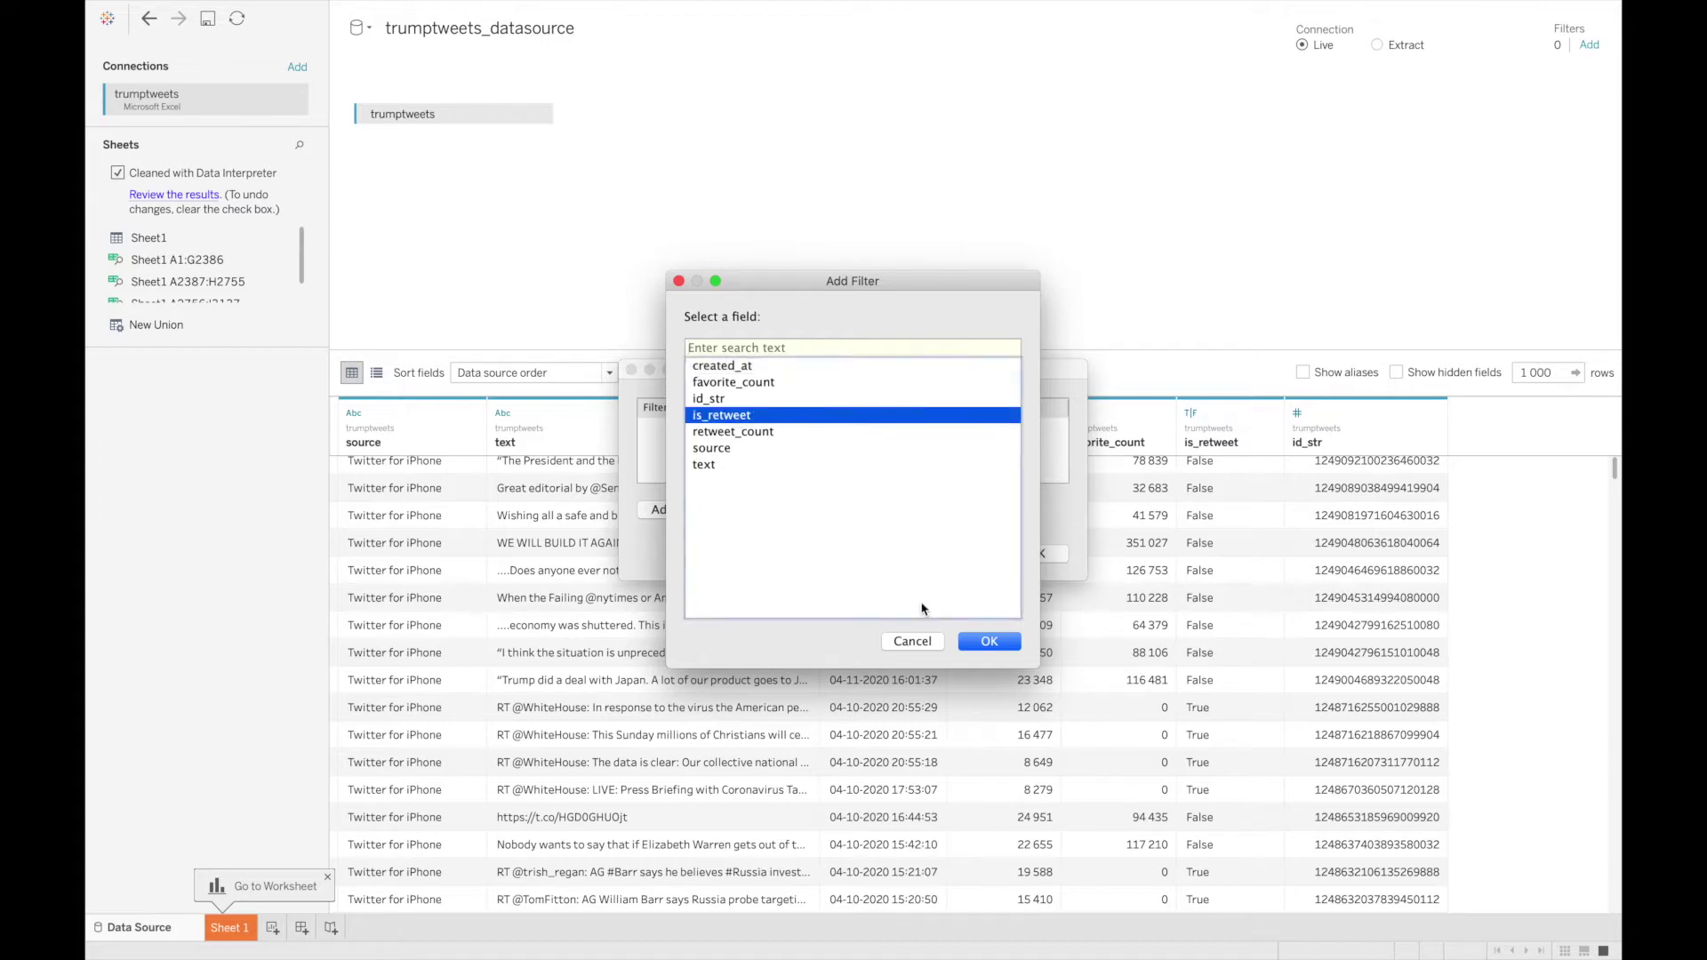
click(981, 651)
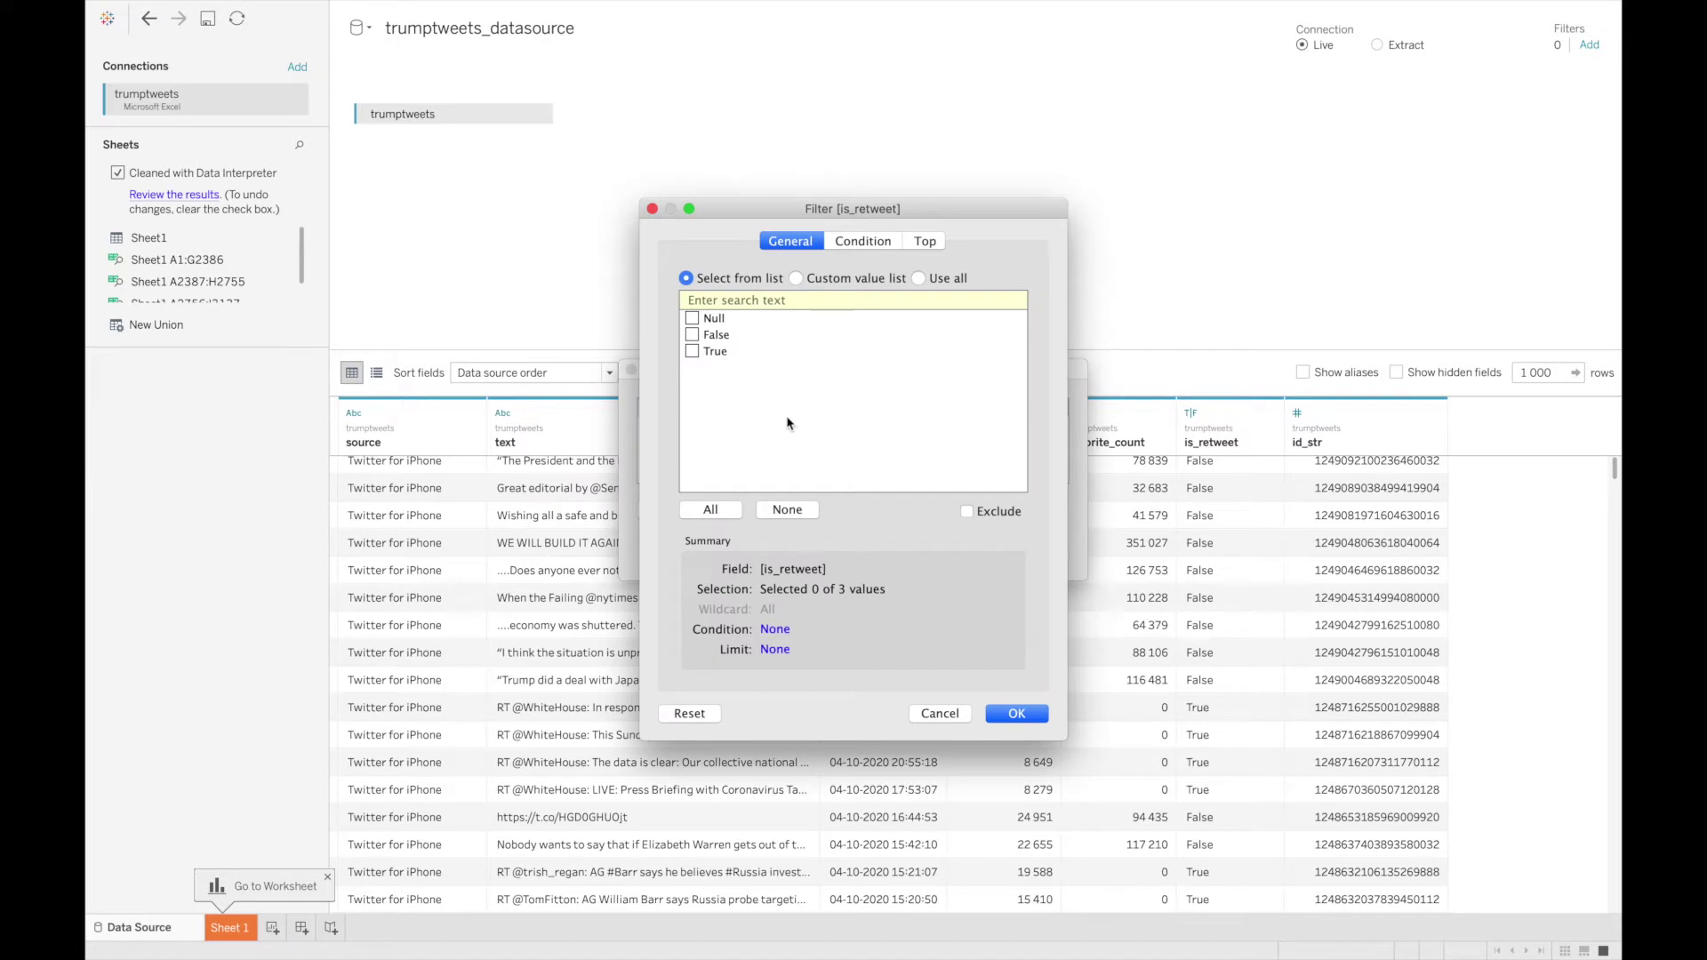
click(698, 337)
click(1044, 716)
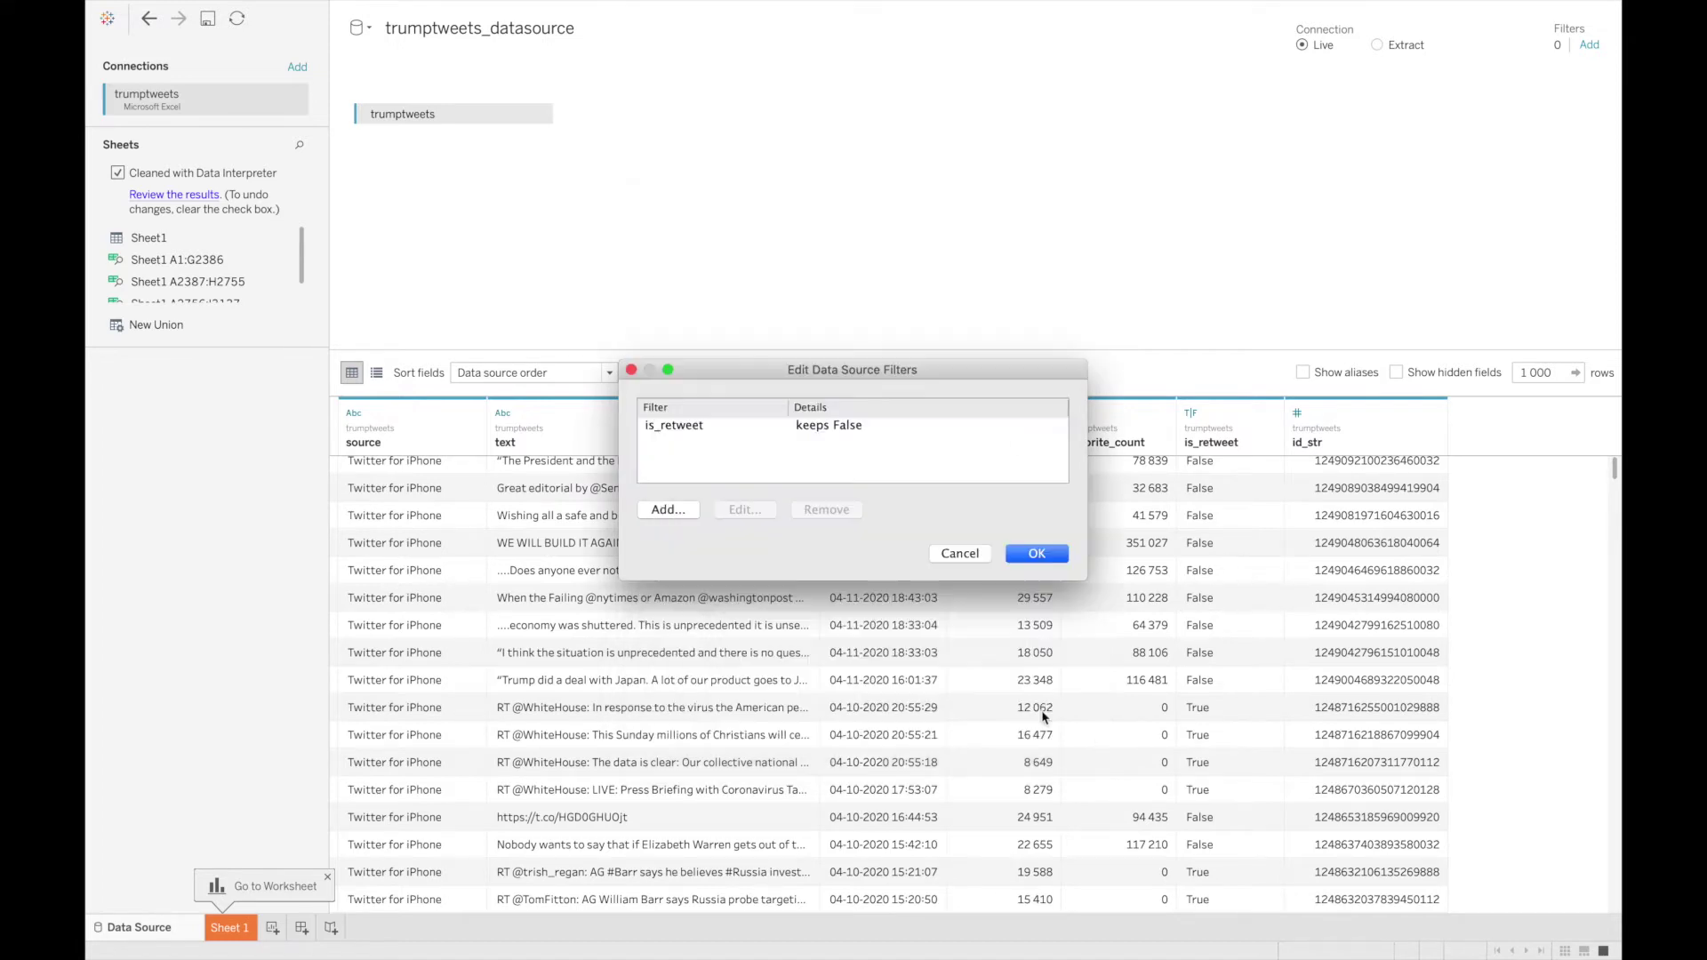
click(1007, 555)
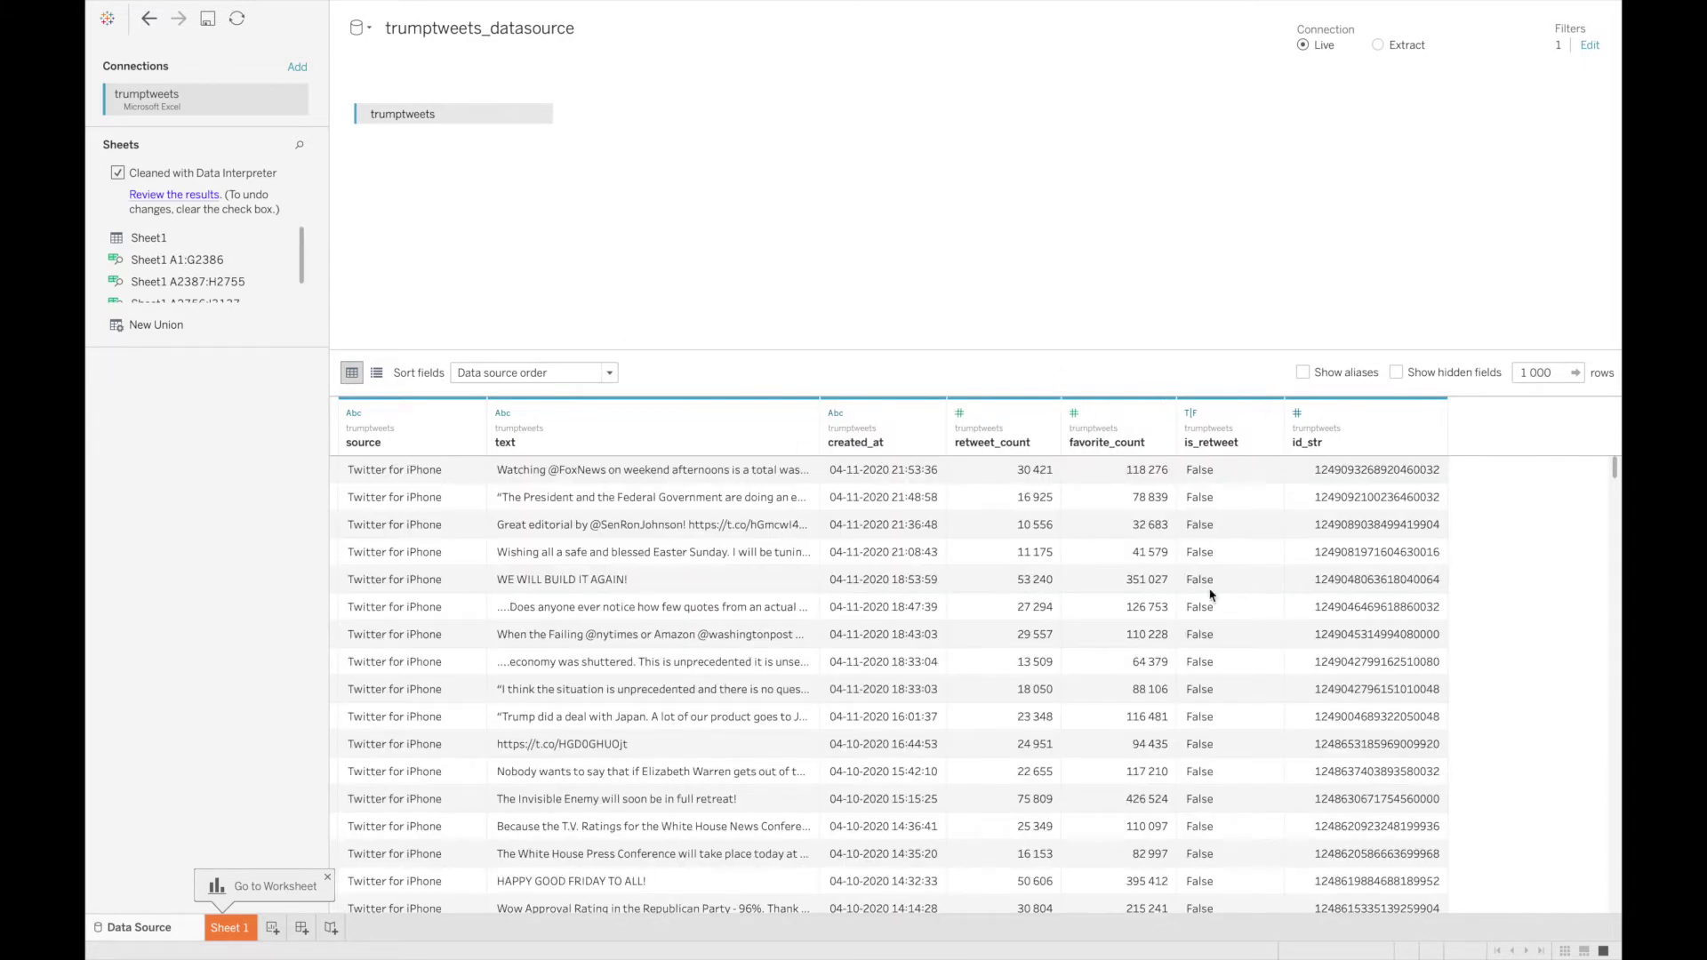
Step: Check the filtered tweet rows and remove the is_retweet filter from the data source
scroll(1210, 595, down, 3)
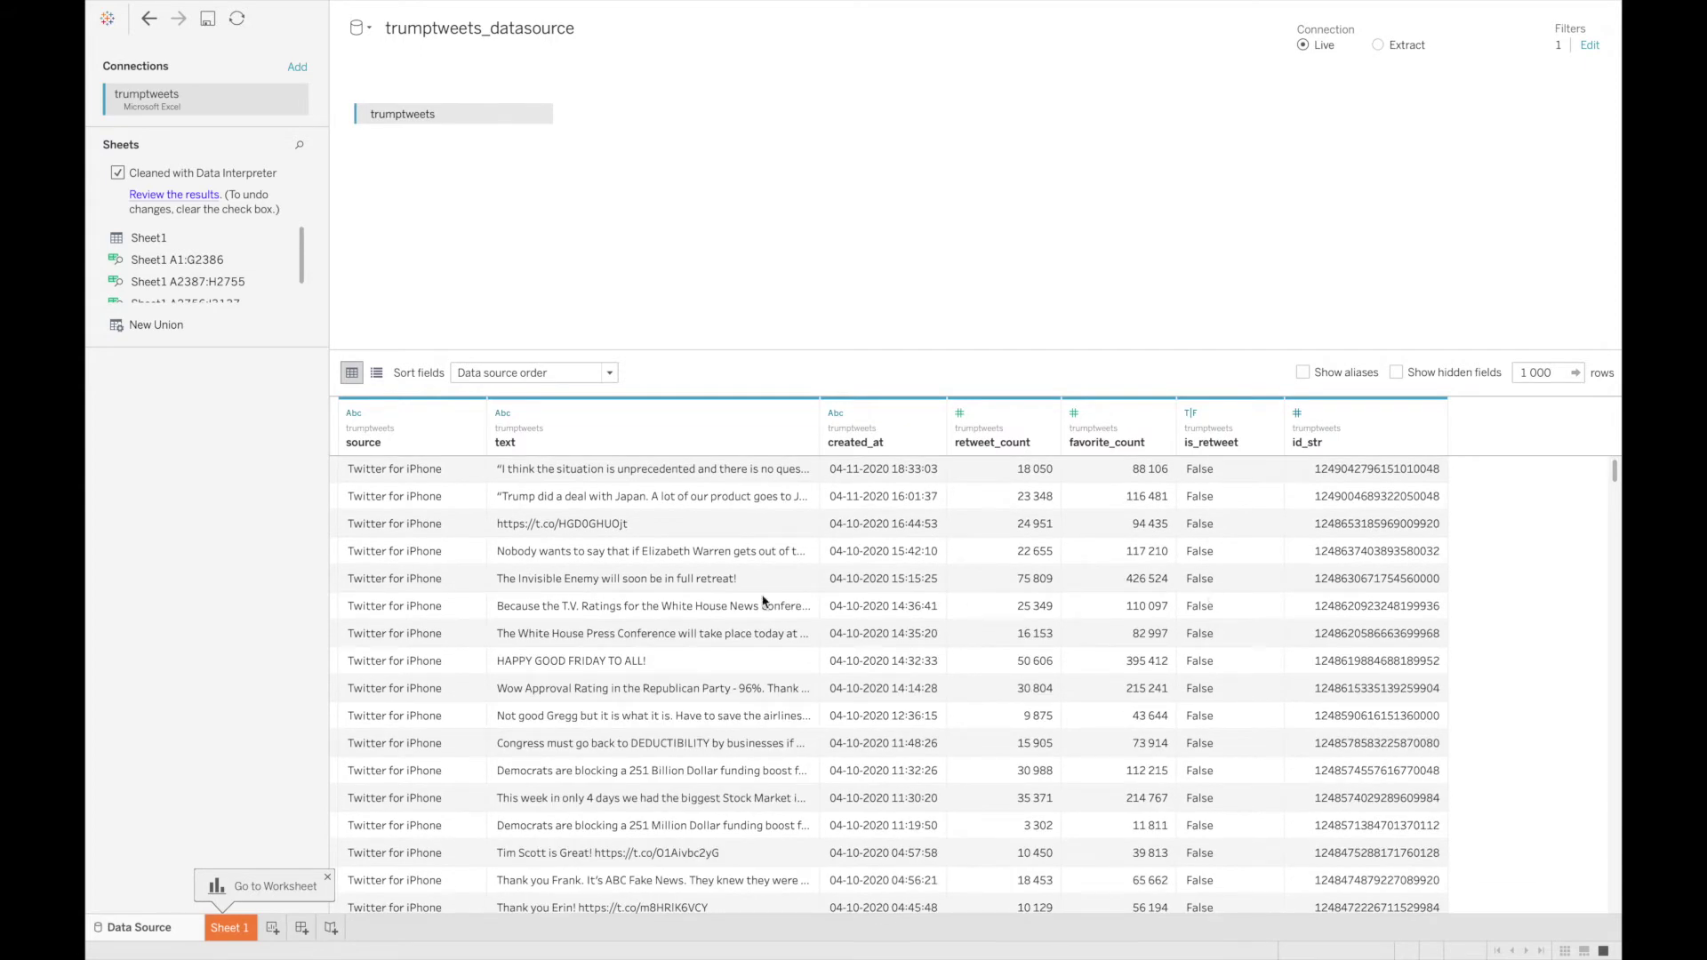
scroll(711, 594, up, 3)
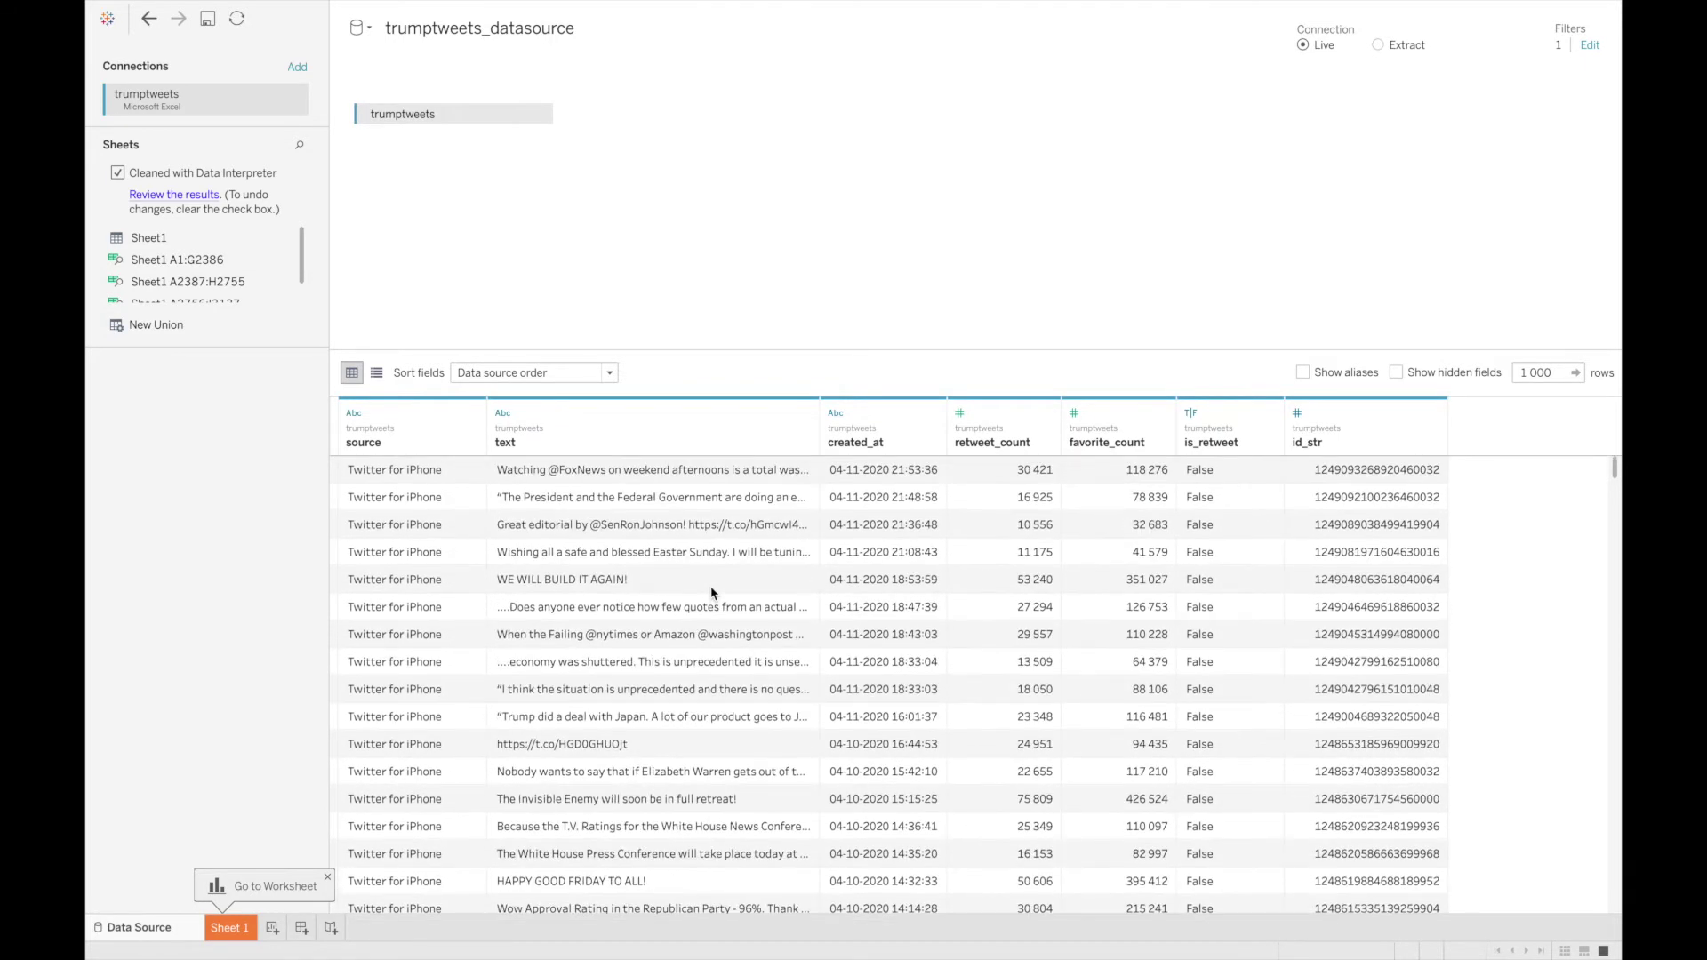
scroll(722, 573, down, 1)
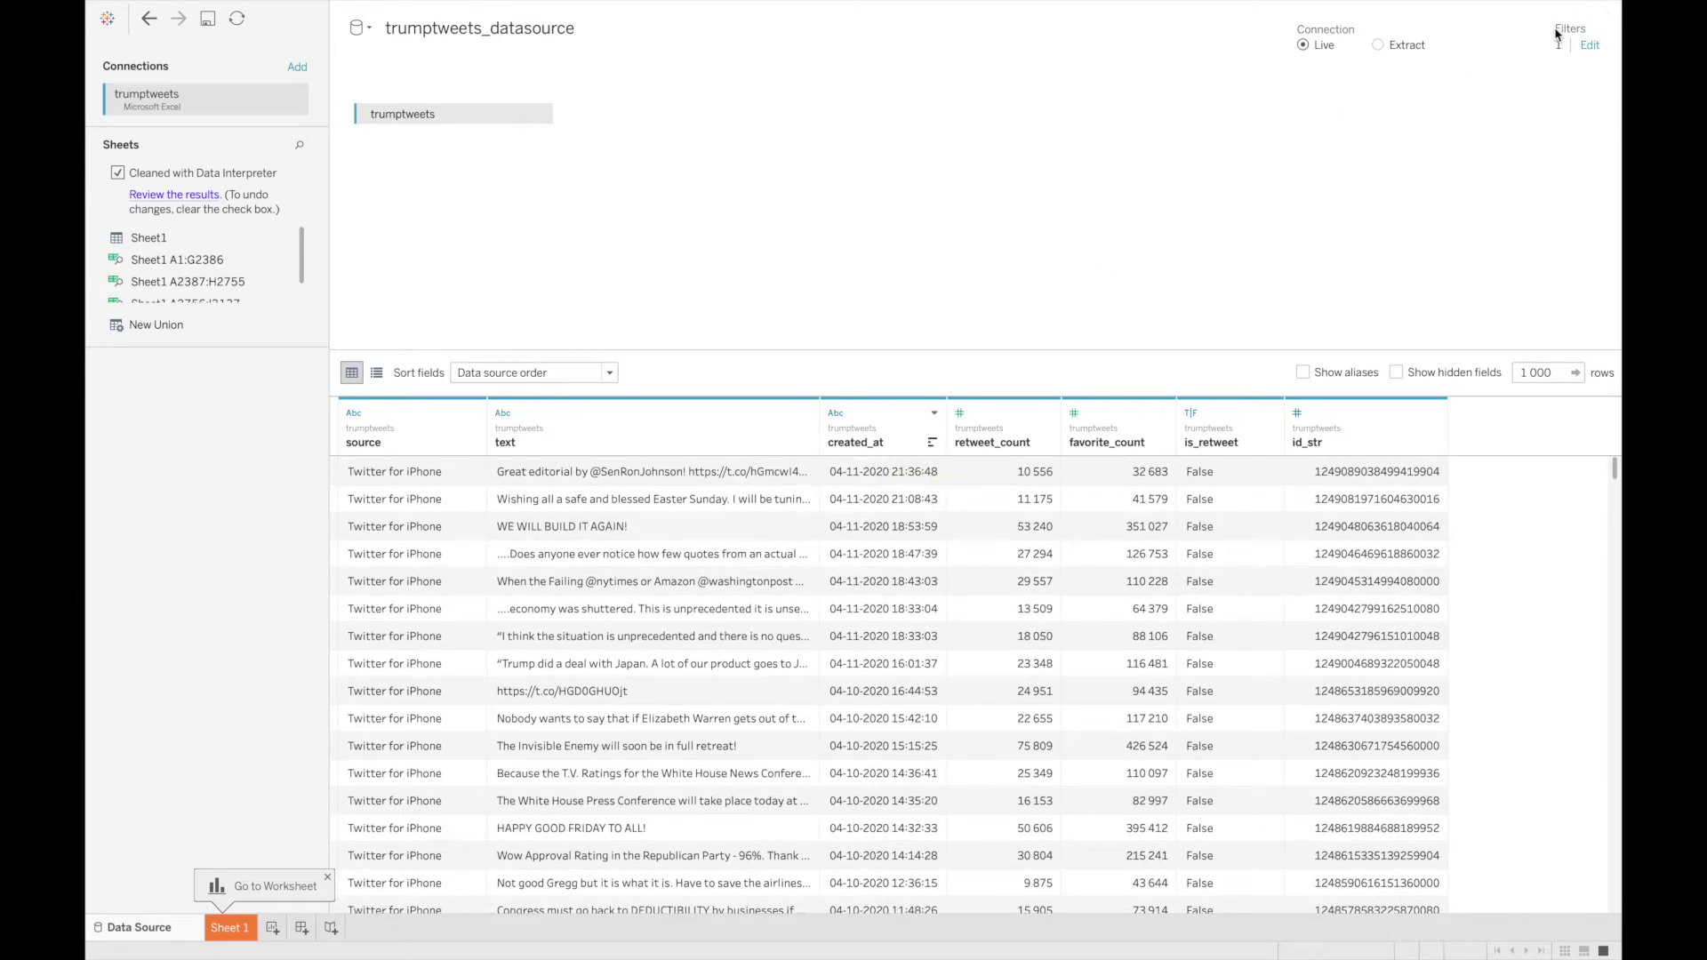
click(1590, 47)
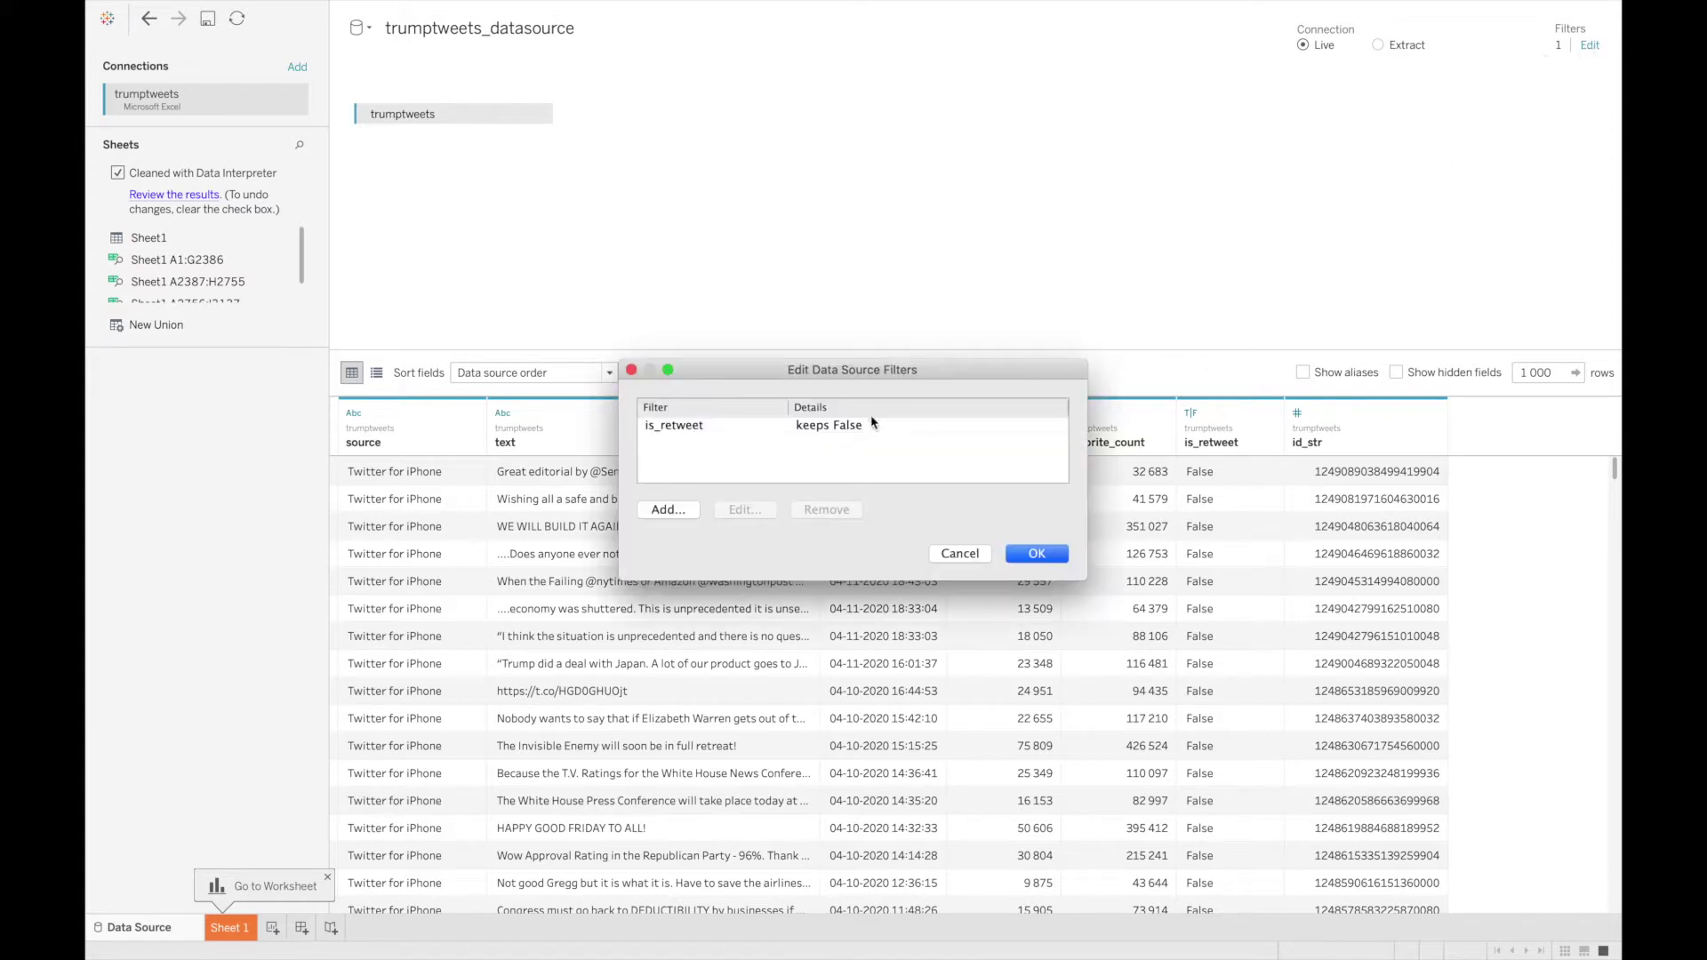
click(797, 430)
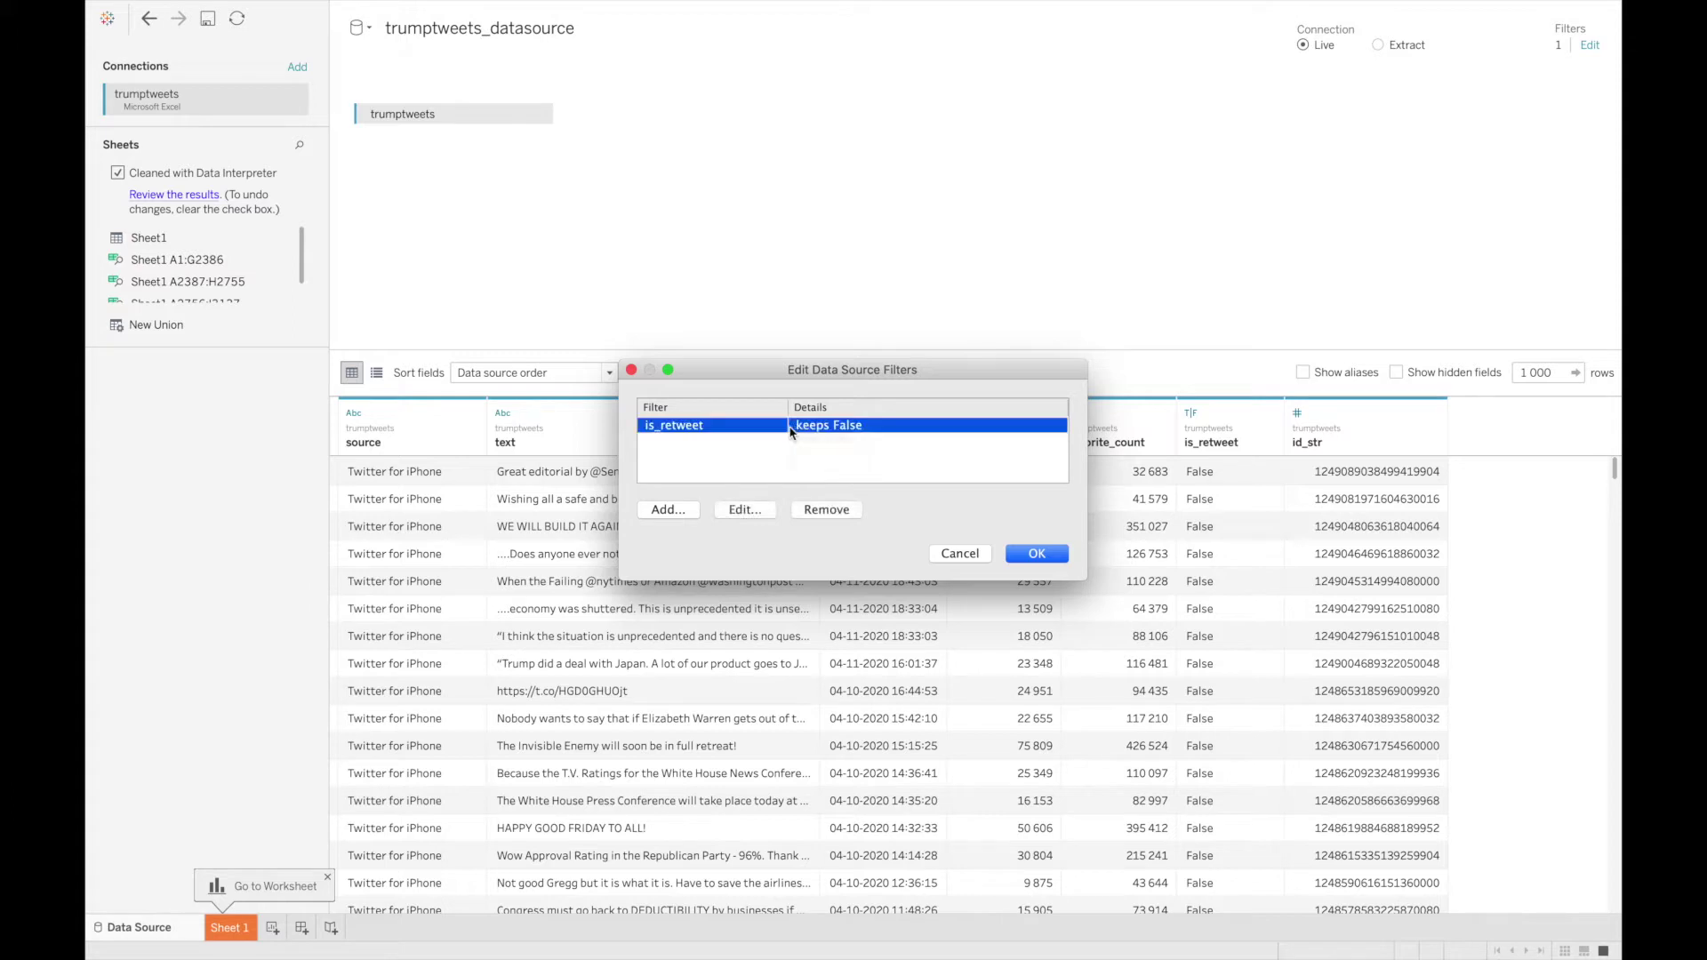
click(829, 514)
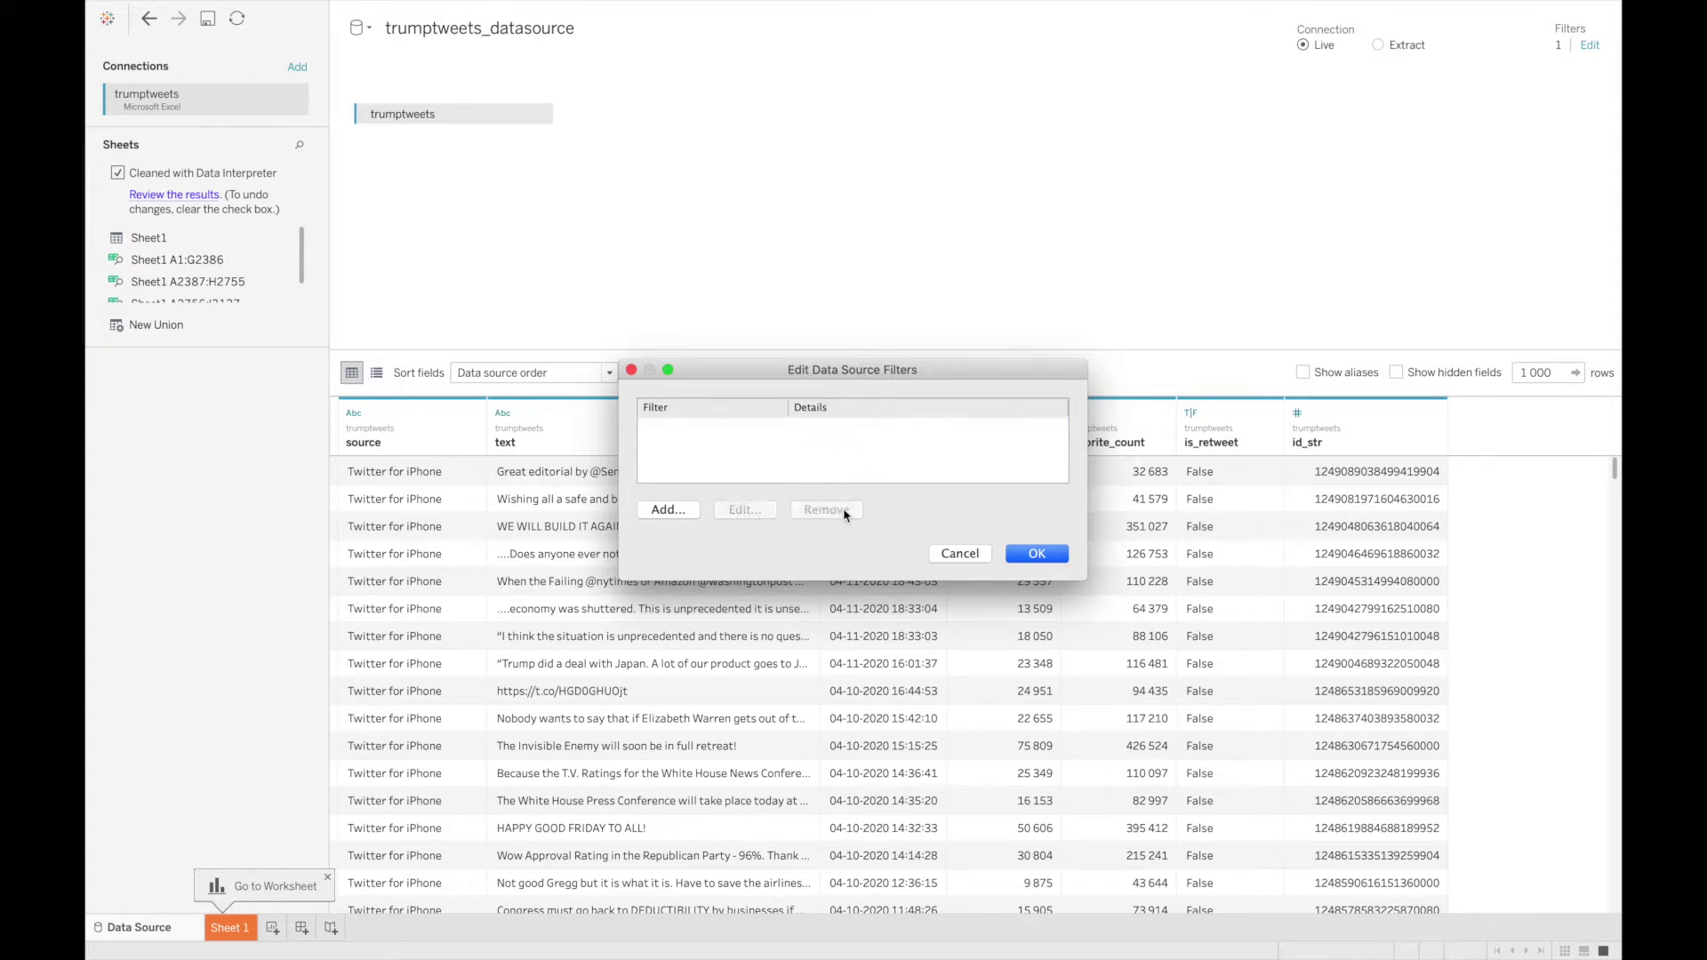
click(1037, 554)
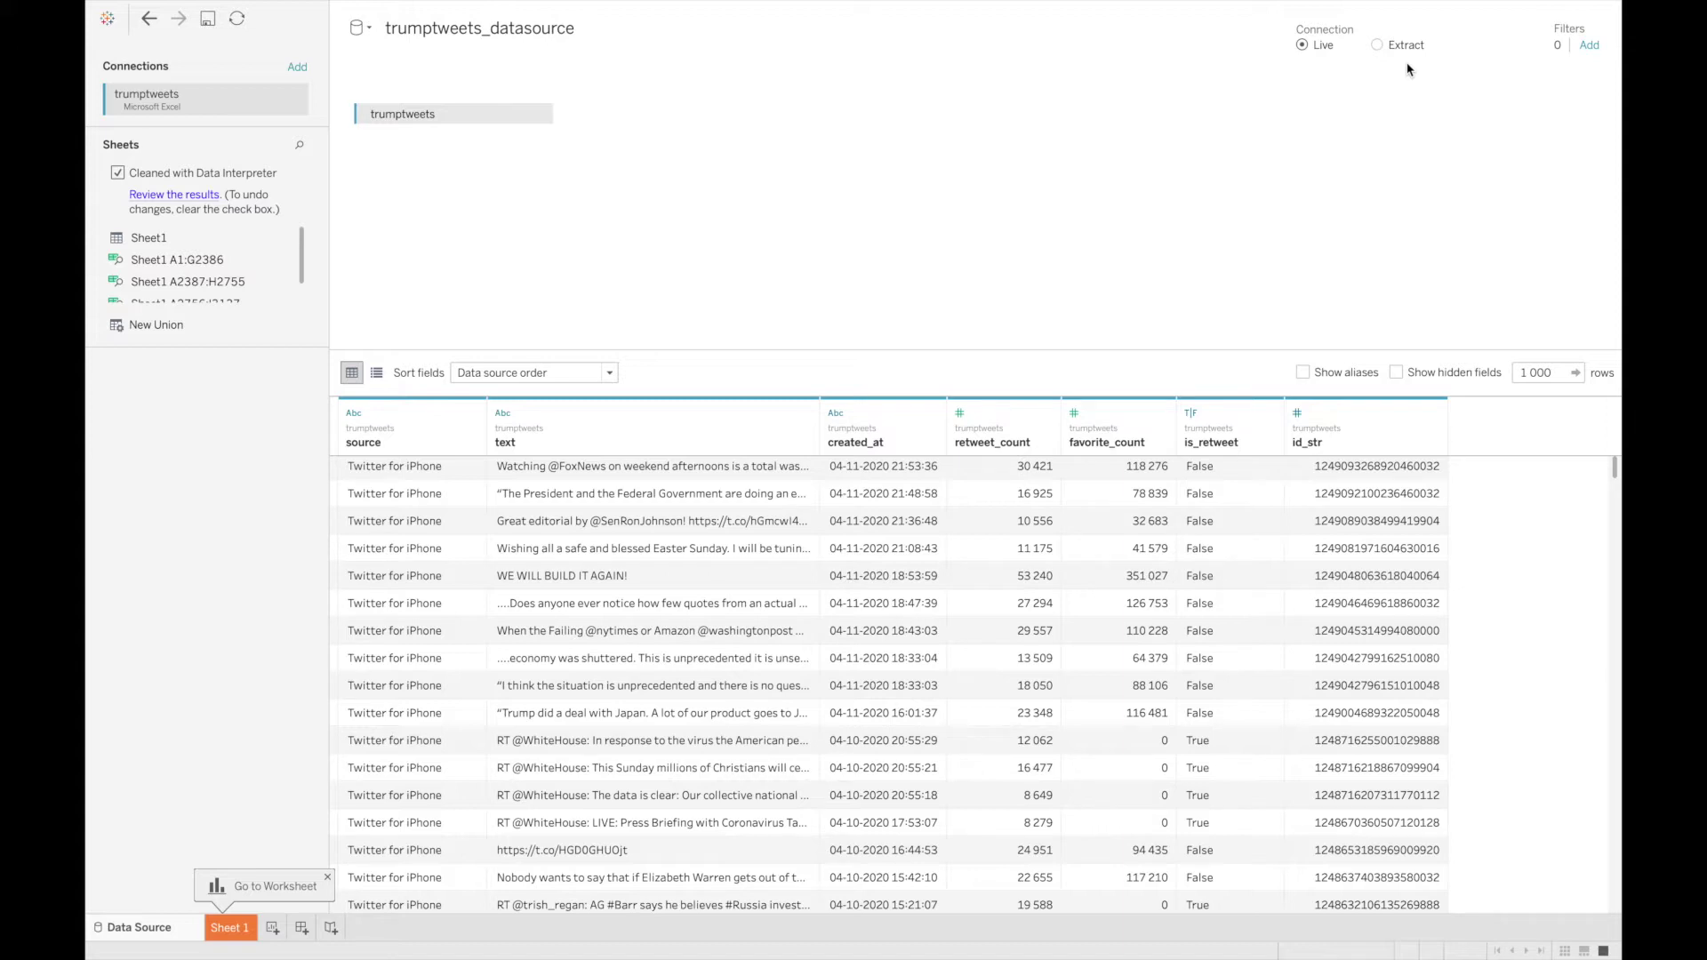
Step: Switch the connection to Extract and open Sheet 1, saving the extract as trumptweets_datasource in the Datasources folder
click(1377, 46)
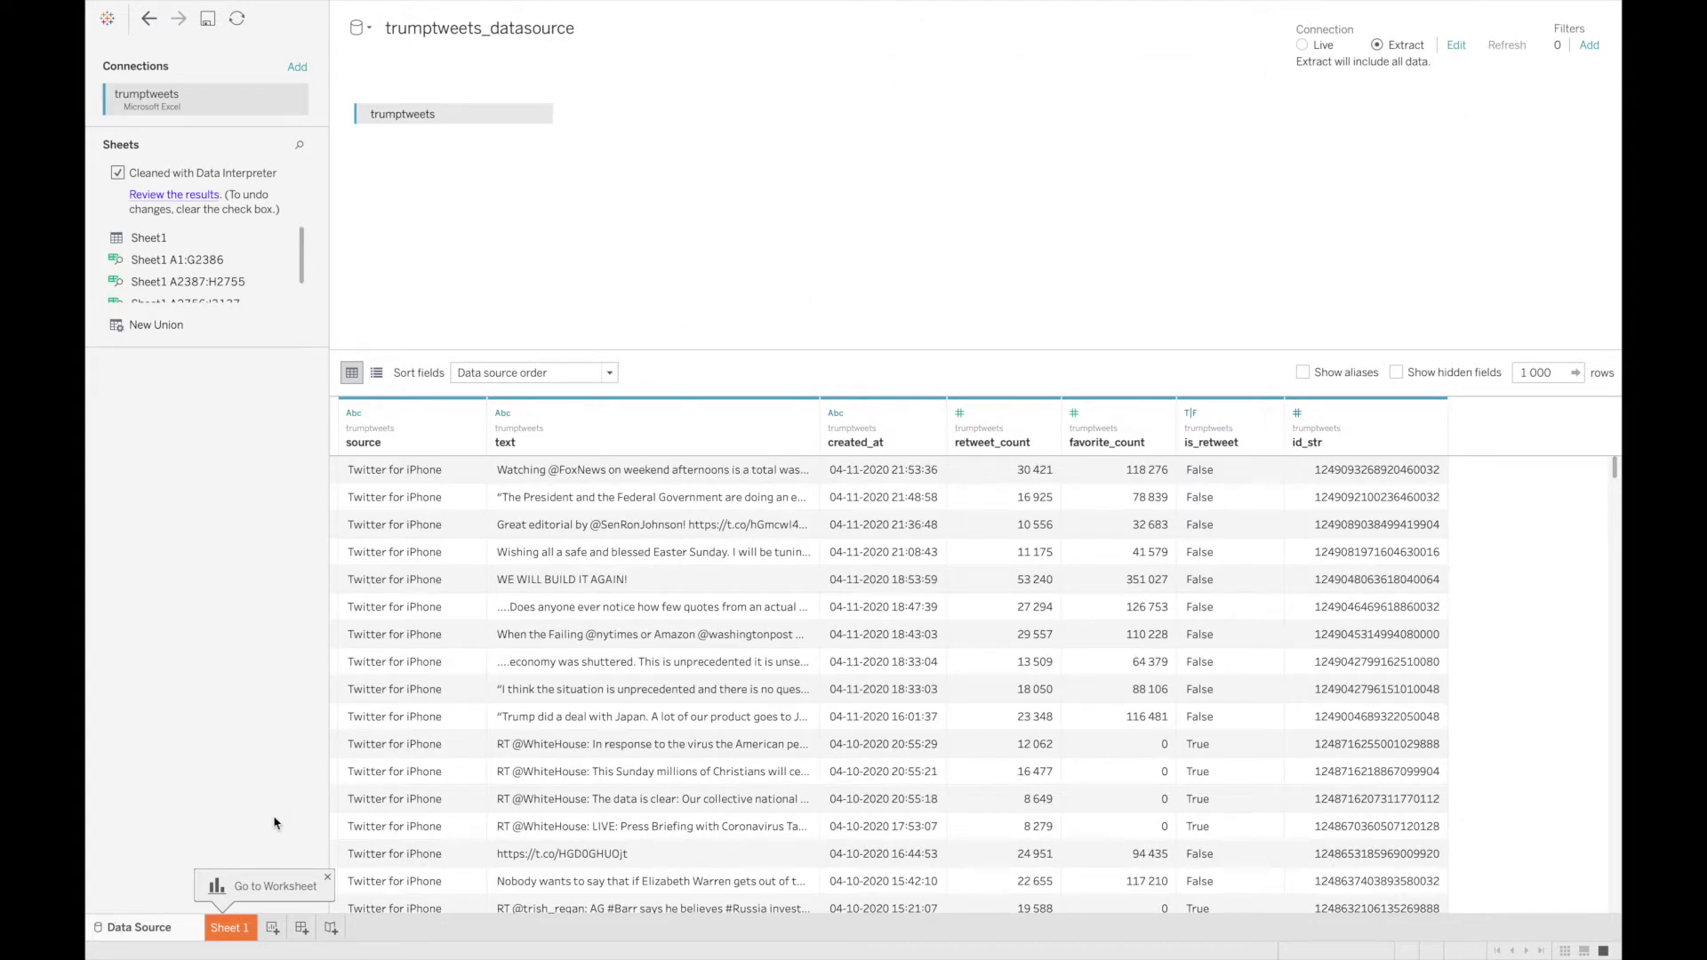
click(229, 930)
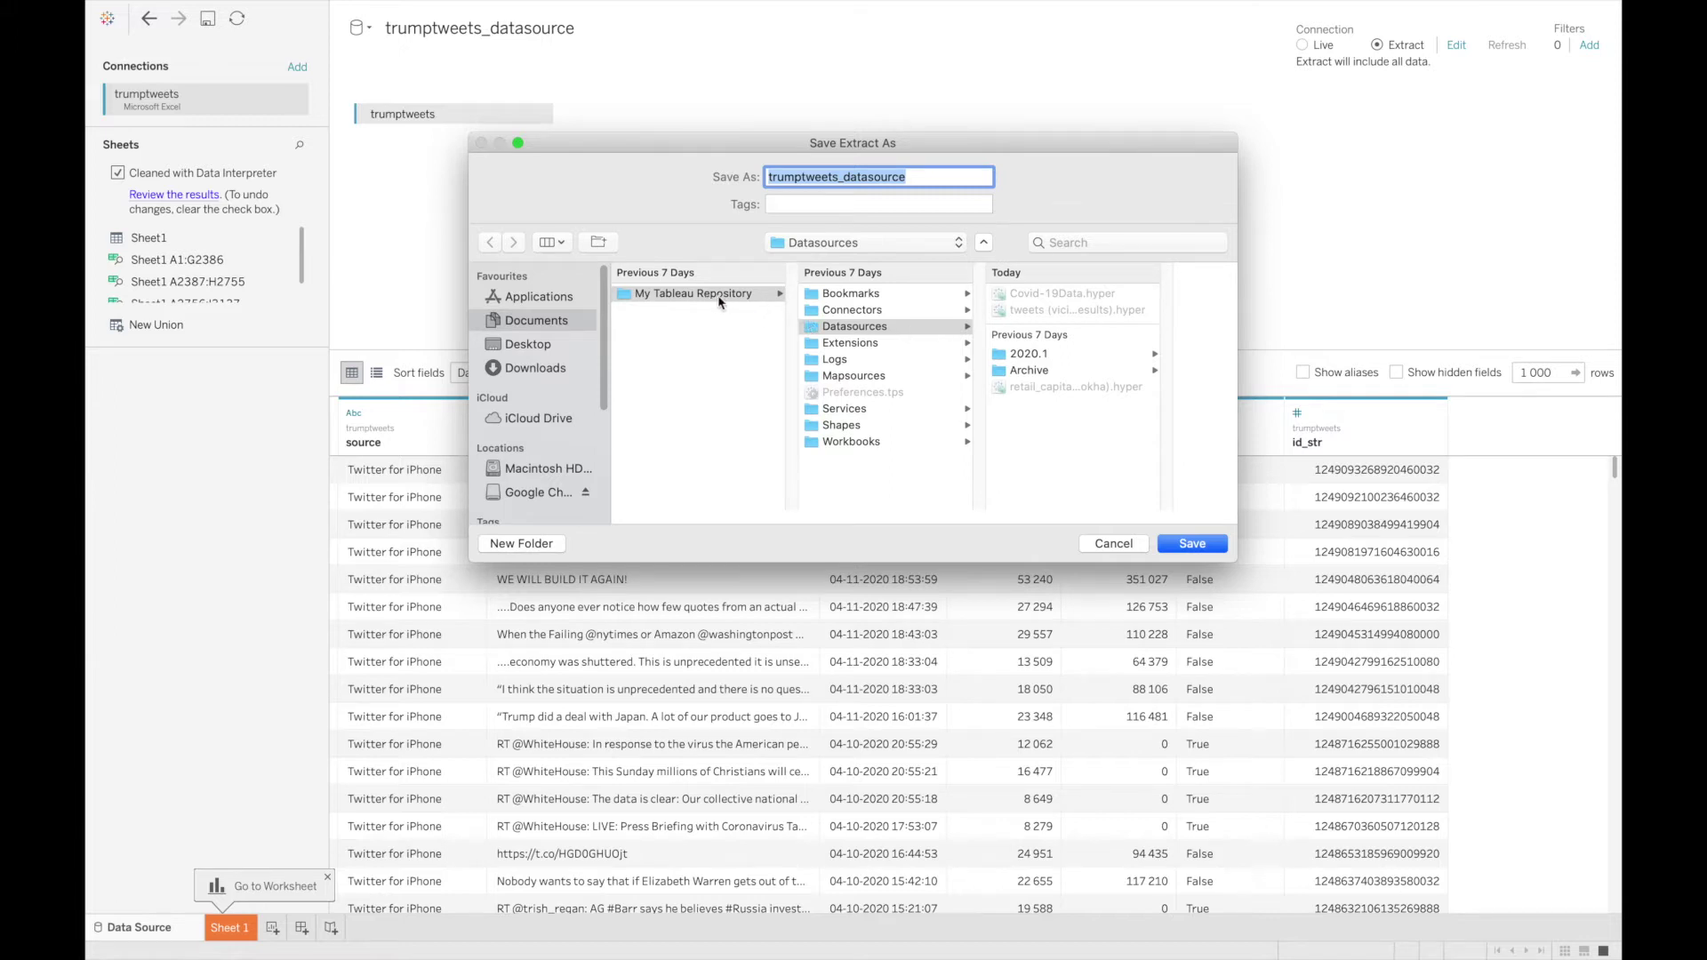
click(1207, 544)
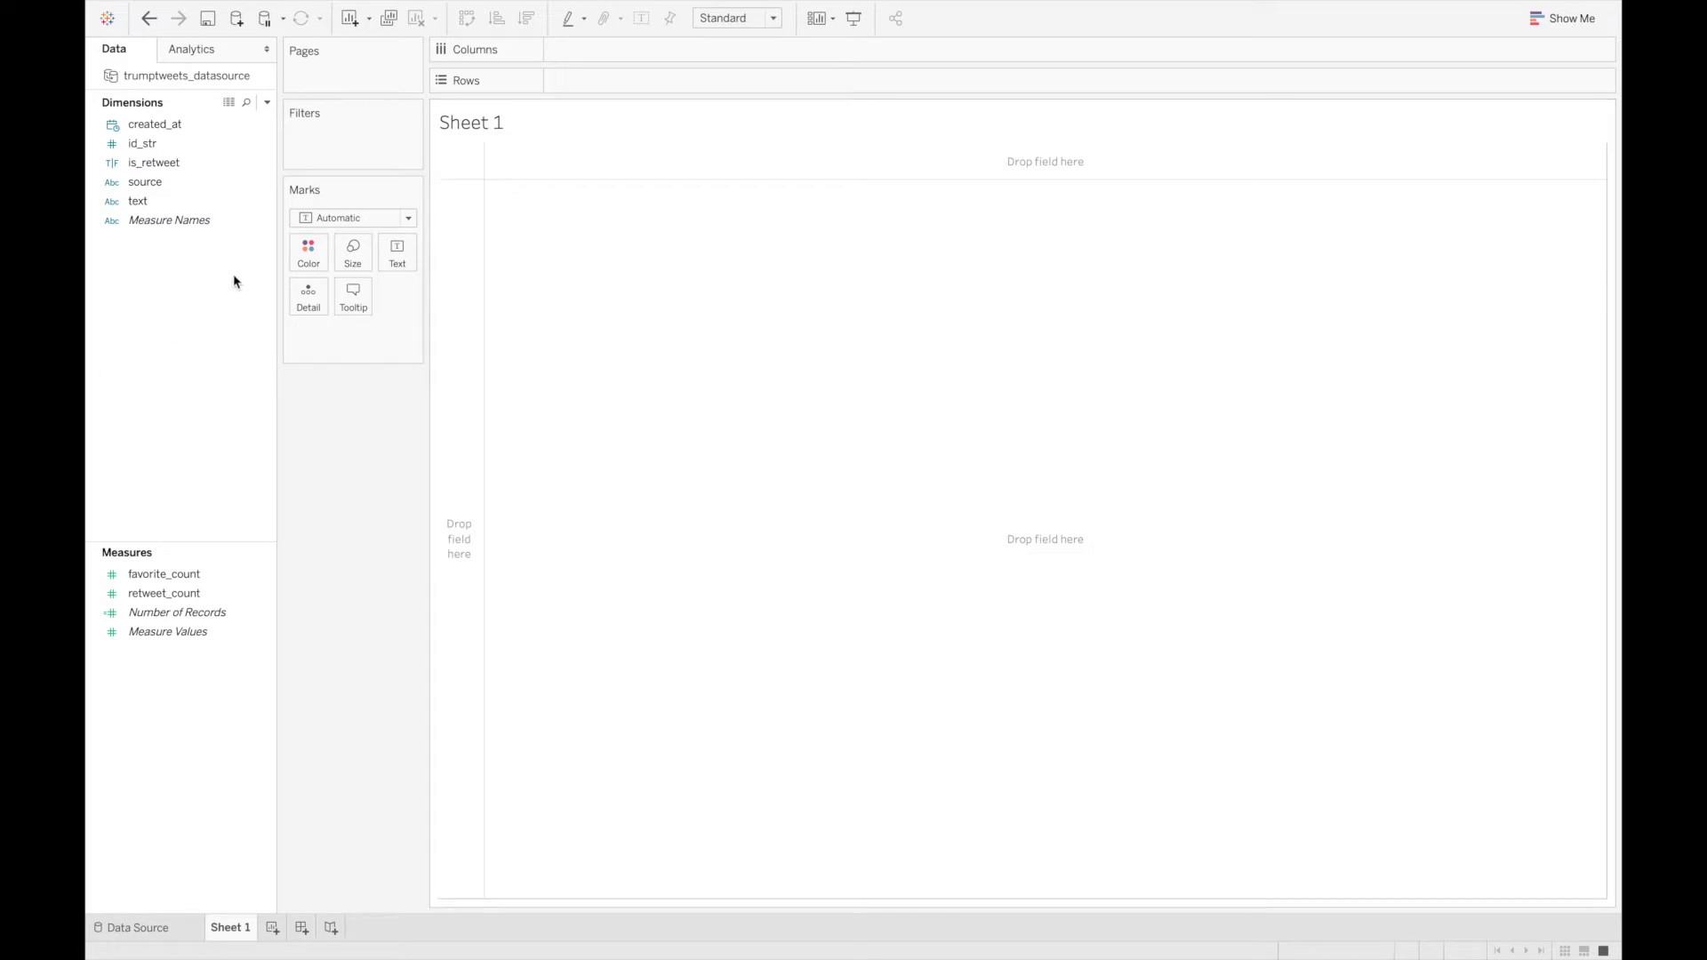
Step: Place the created_at dimension on Columns as years
click(174, 126)
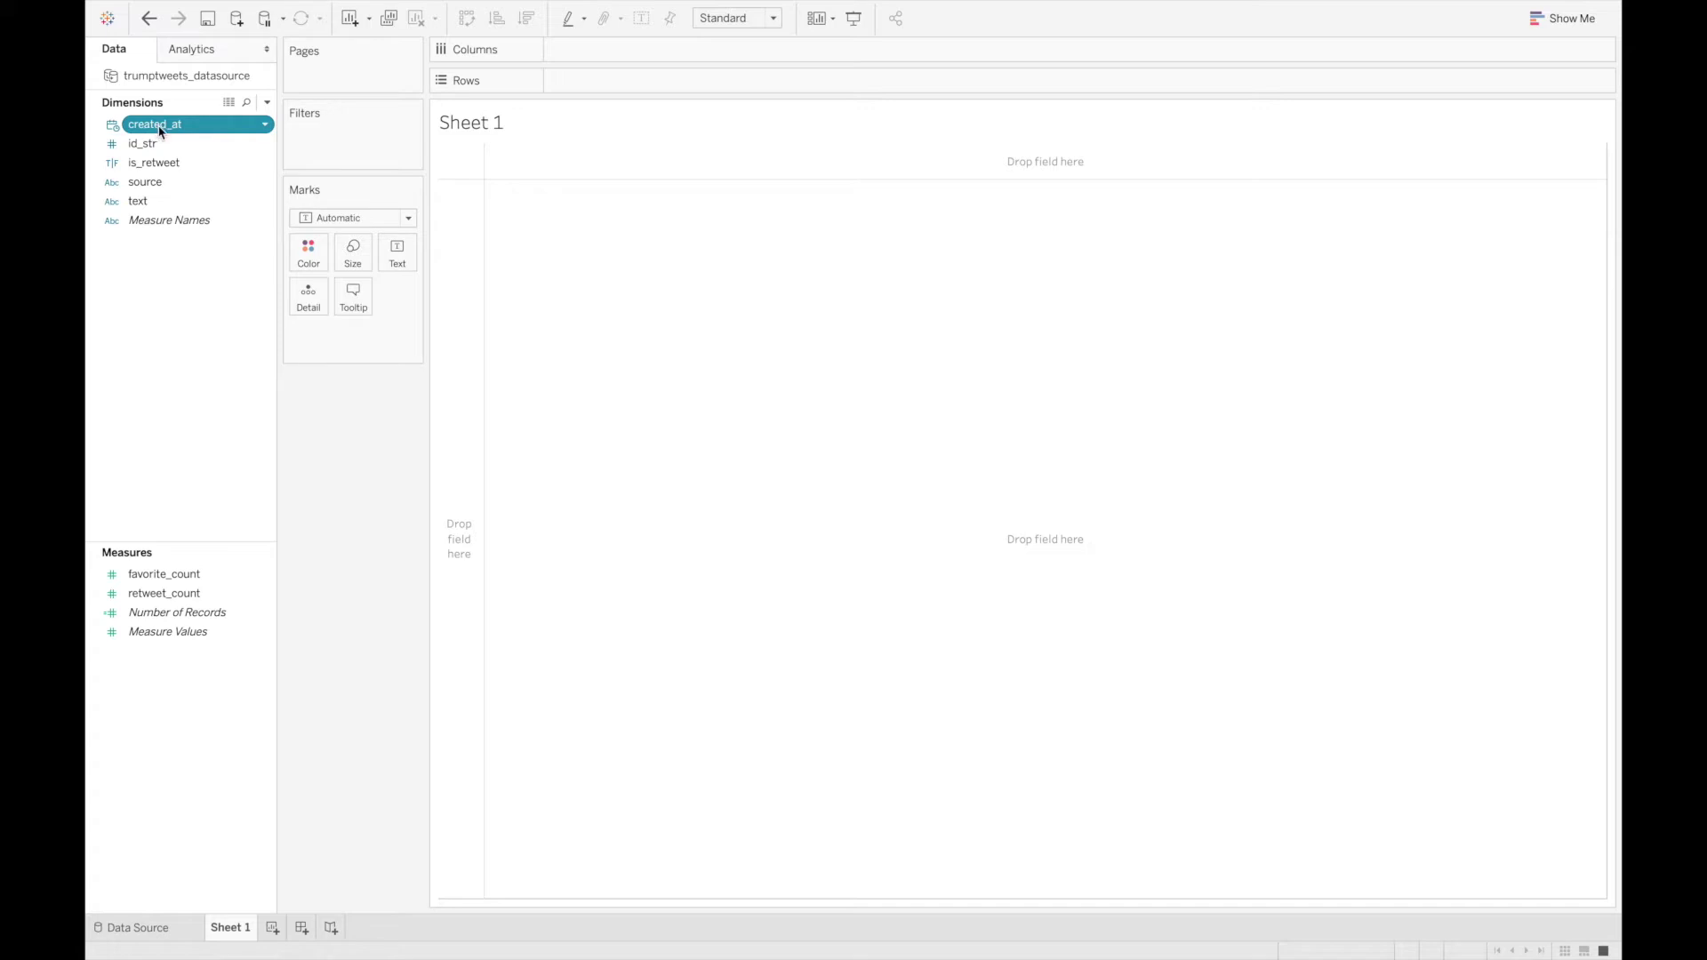
mouse_move(169, 129)
mouse_down()
mouse_move(370, 124)
mouse_move(558, 78)
mouse_move(595, 50)
mouse_up()
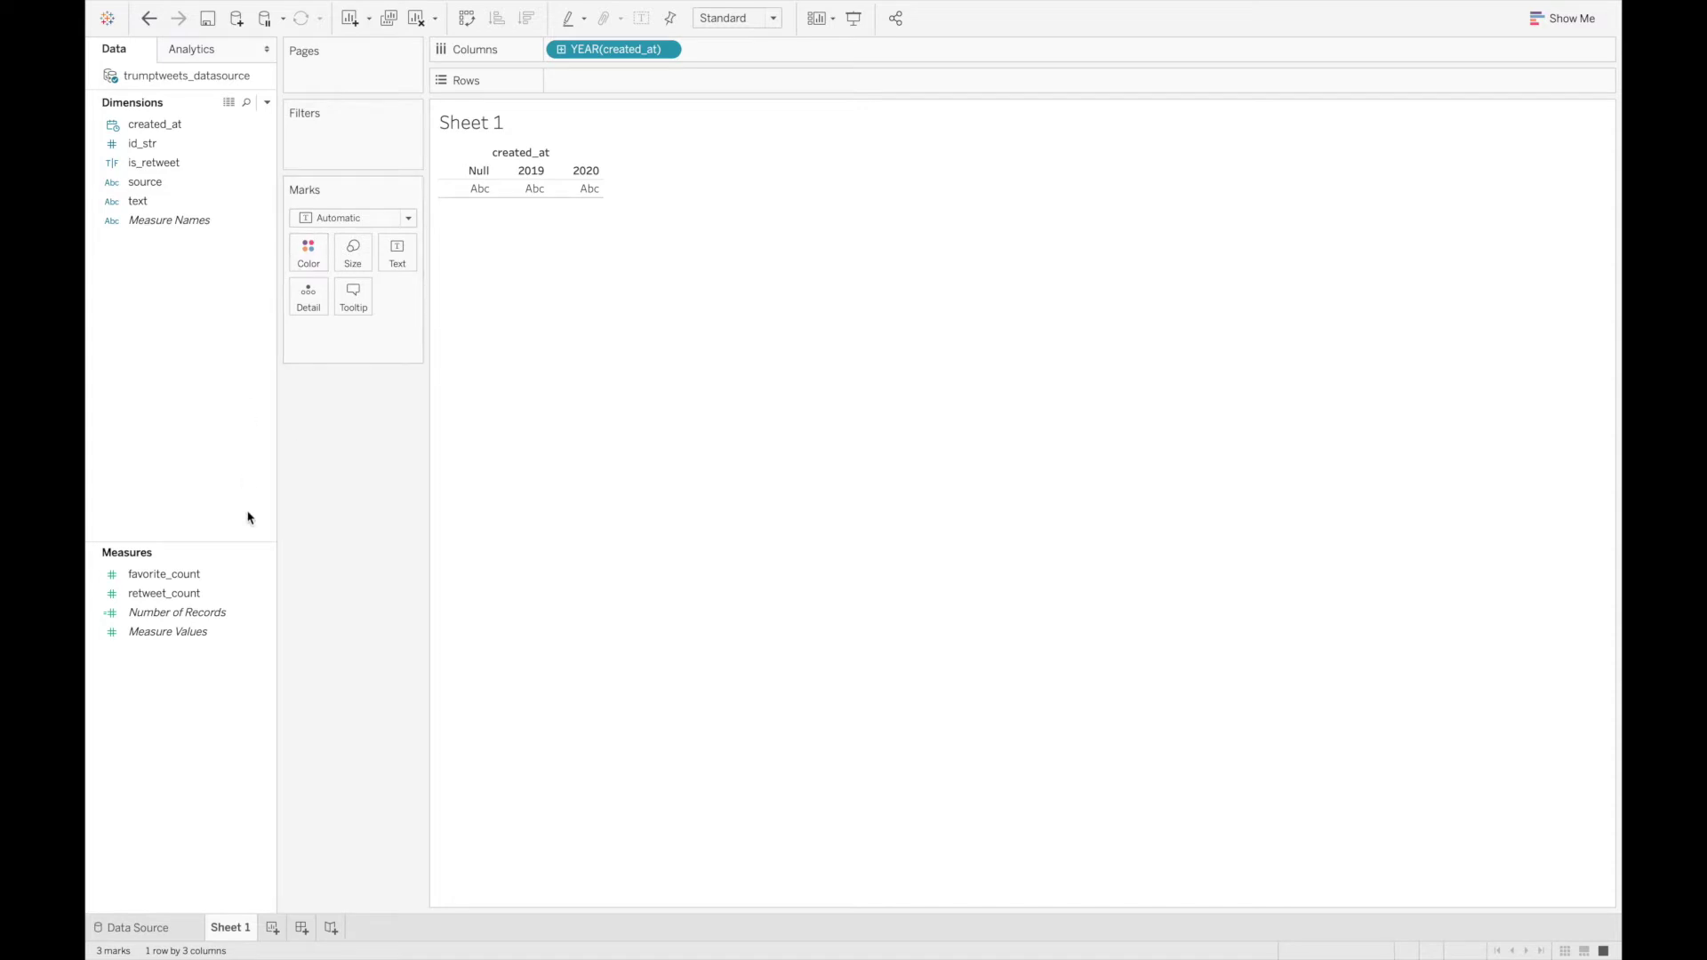
Step: Rename the Number of Records measure to Number of Tweets
click(233, 615)
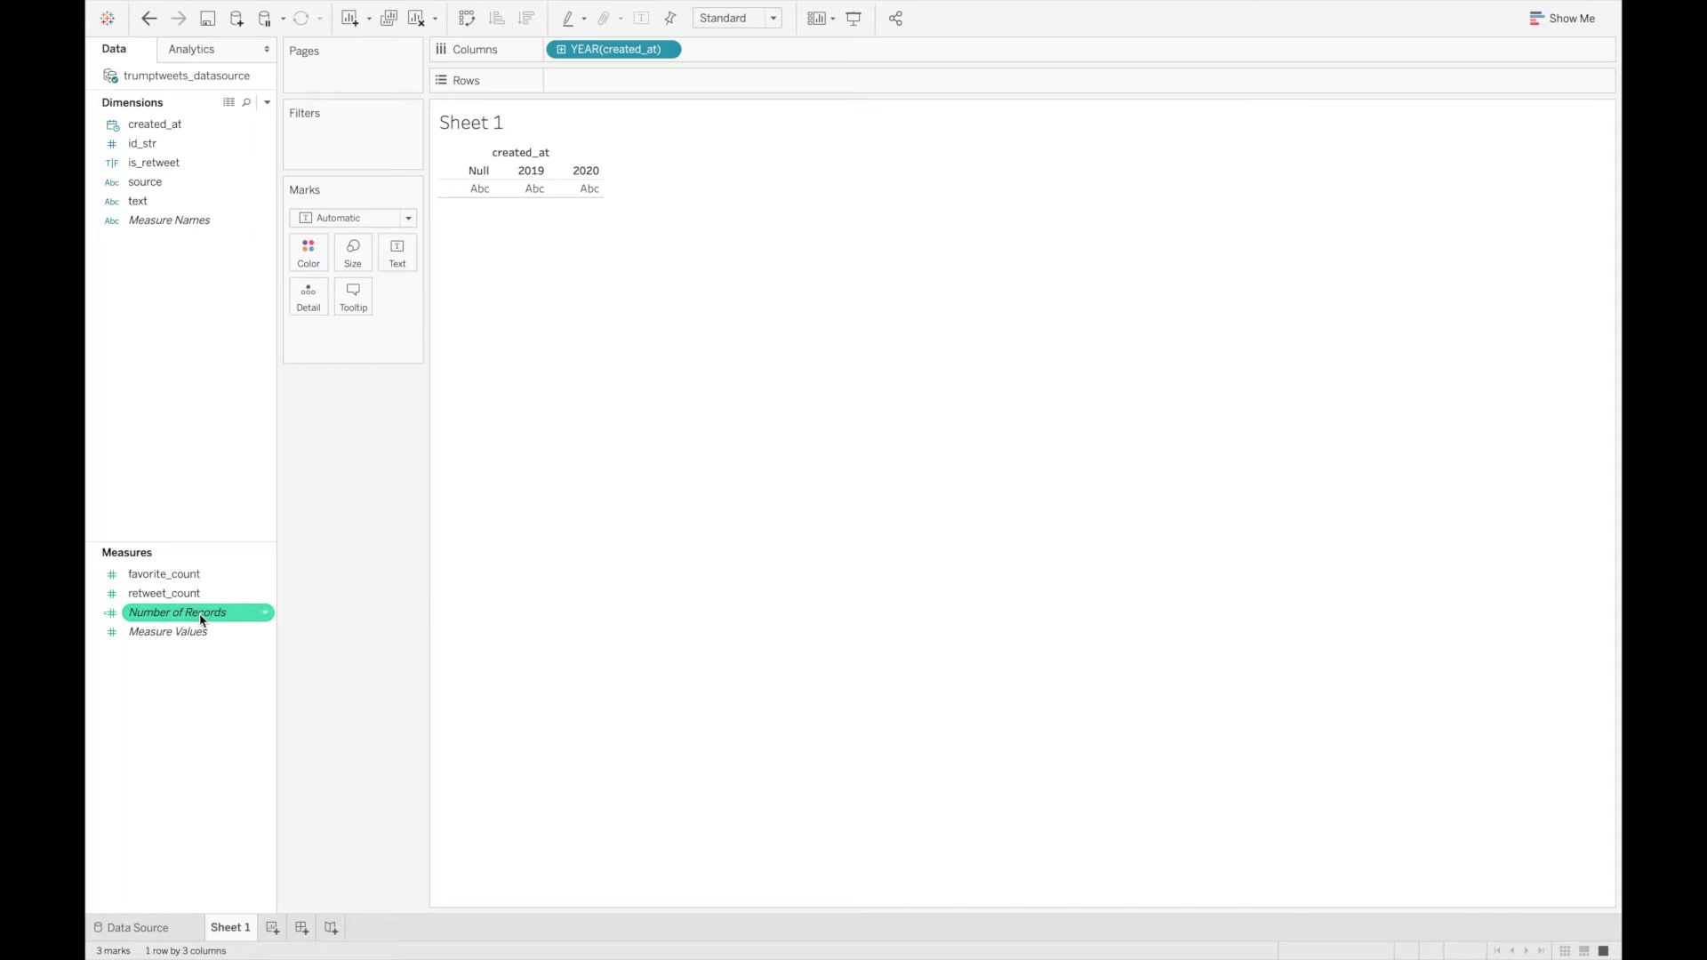
click(266, 614)
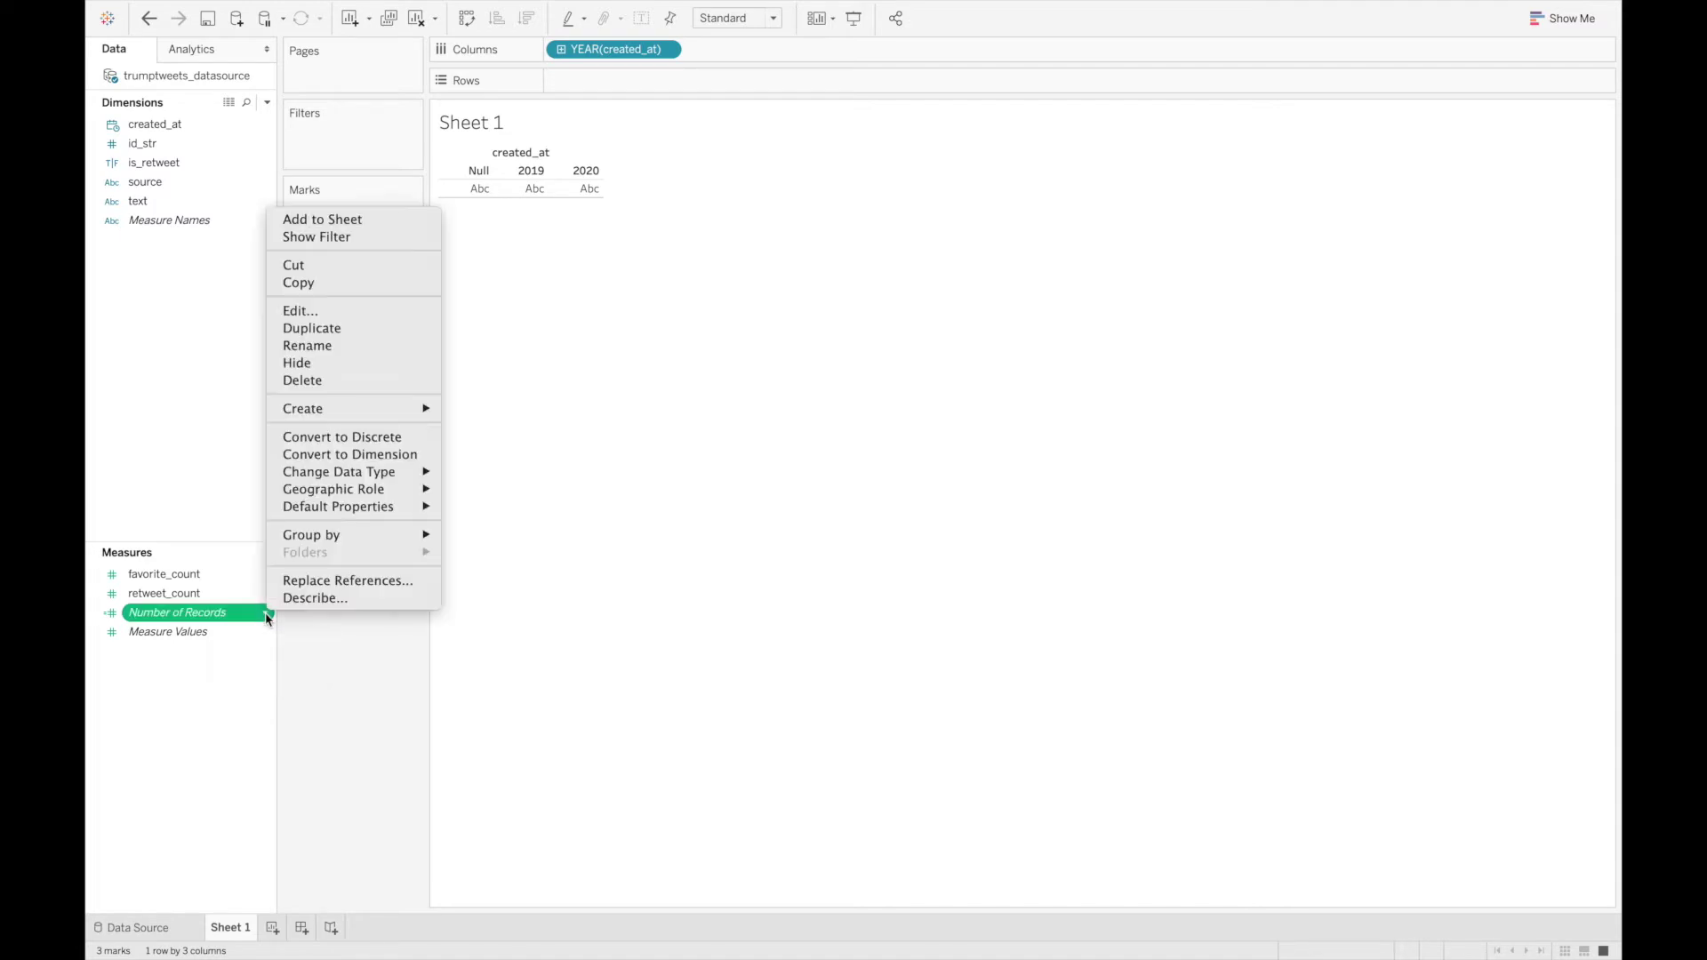
click(343, 346)
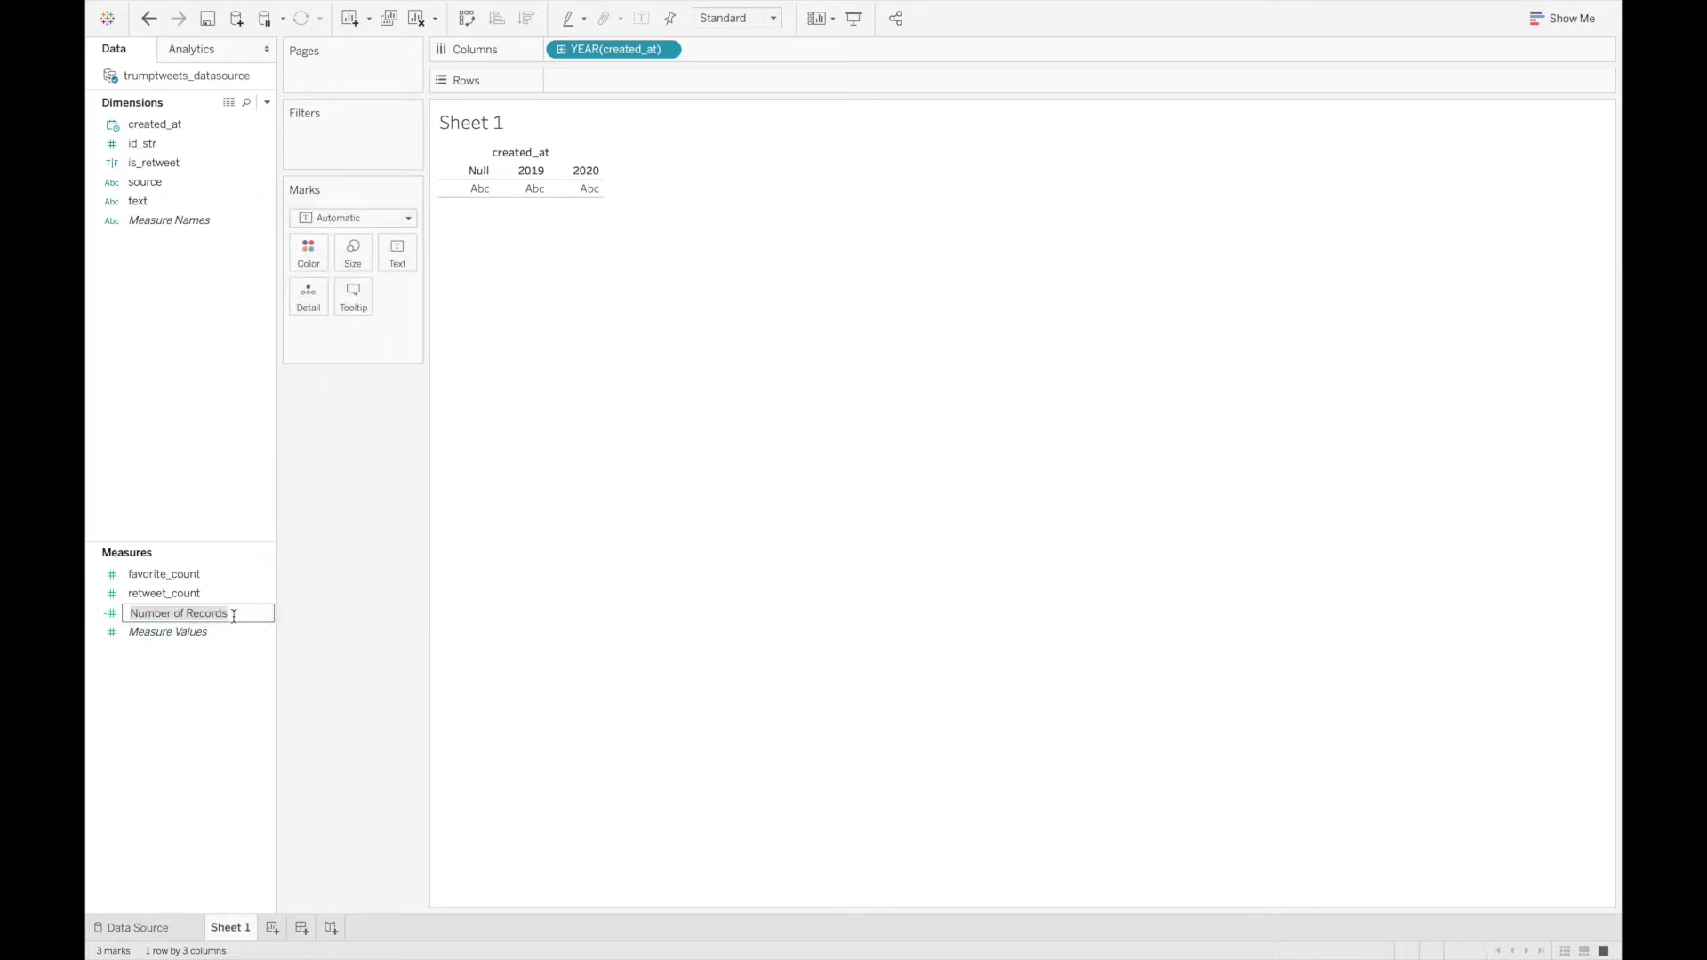
drag(234, 615, 184, 616)
text(Tweets)
key(Return)
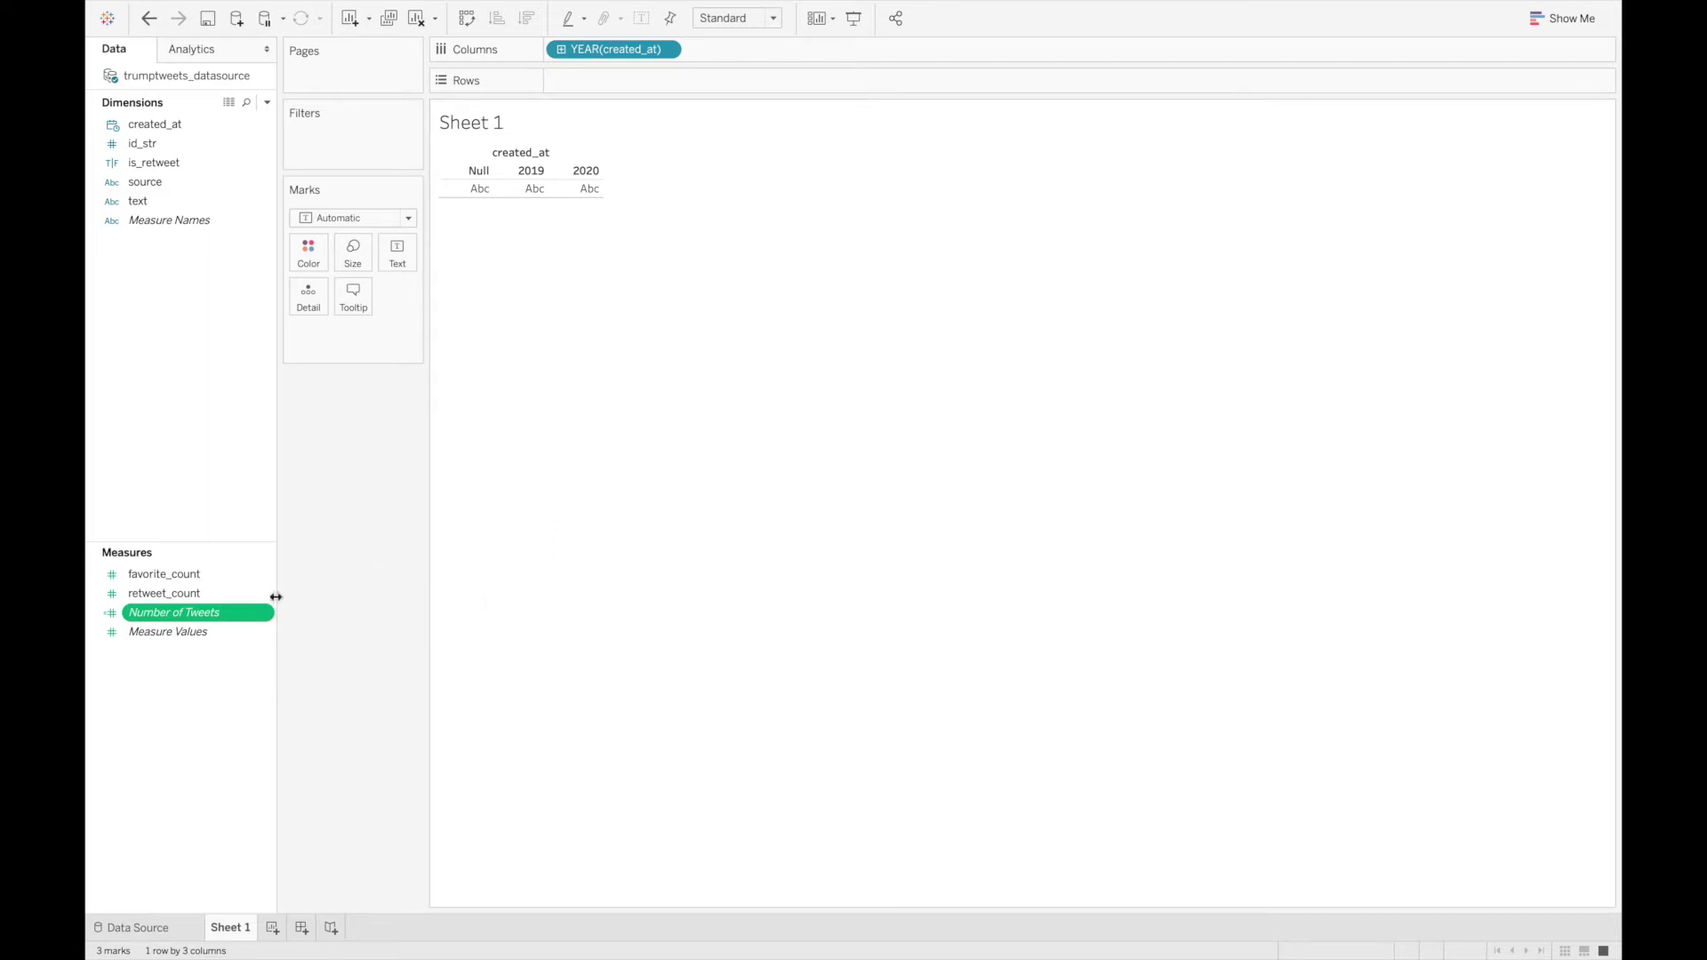
Step: Add Number of Tweets to the sheet and show the yearly values as horizontal bars
double_click(221, 618)
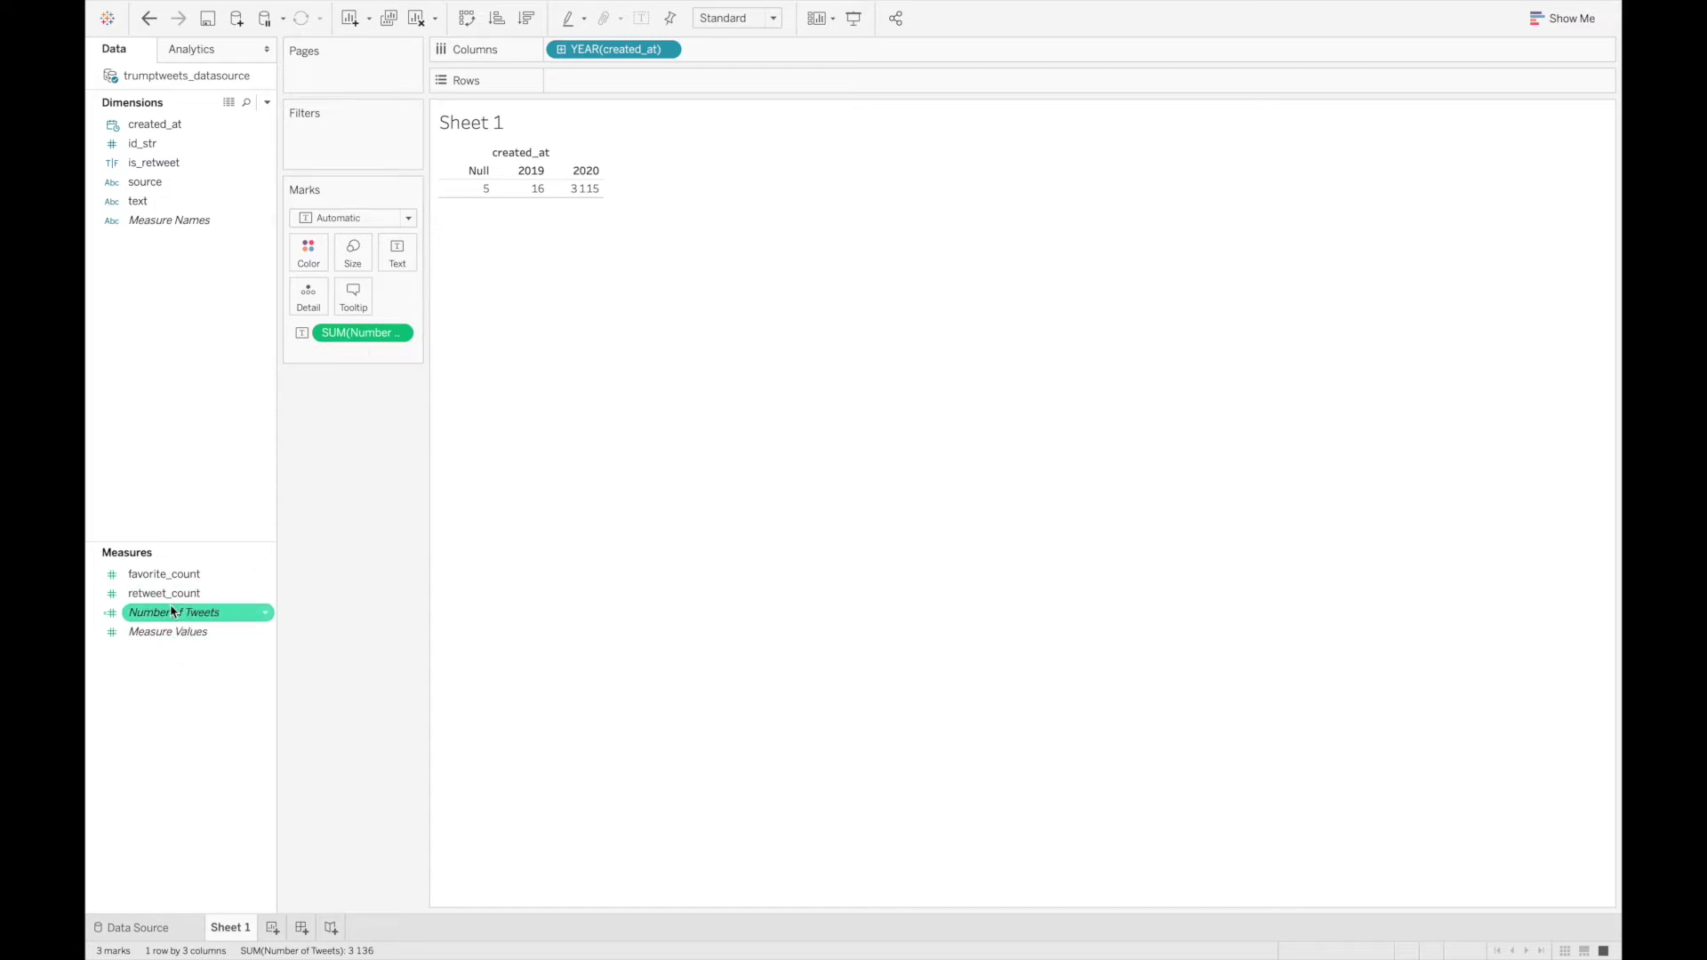
drag(214, 611, 507, 465)
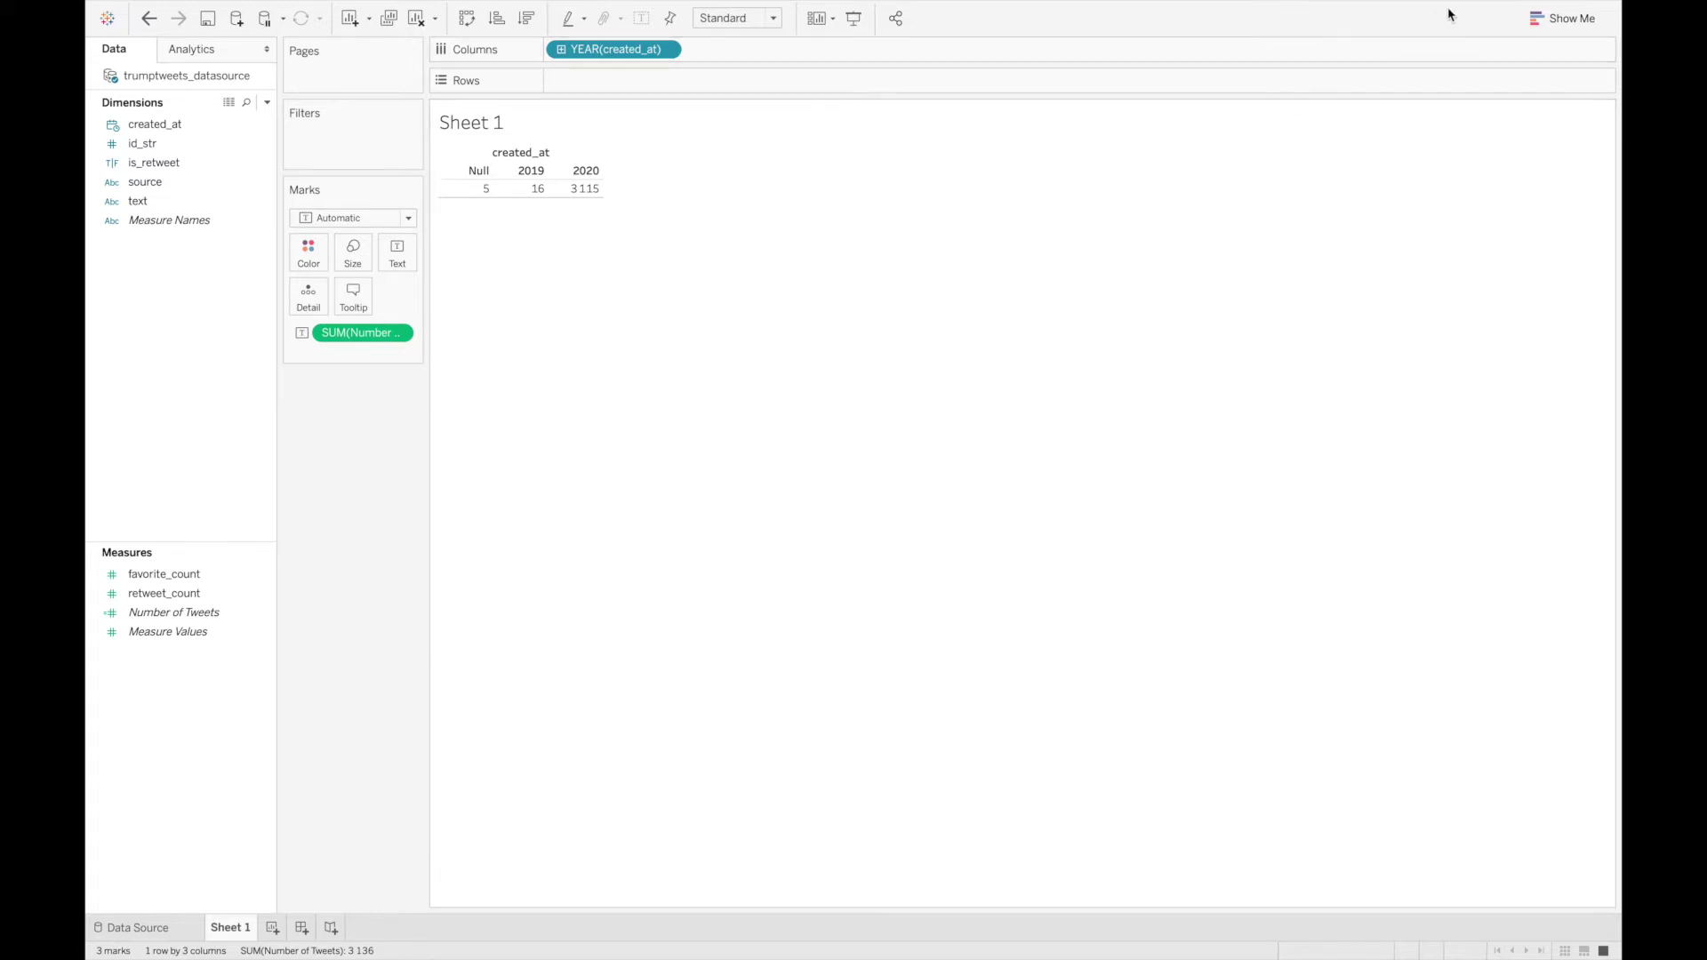
click(1548, 21)
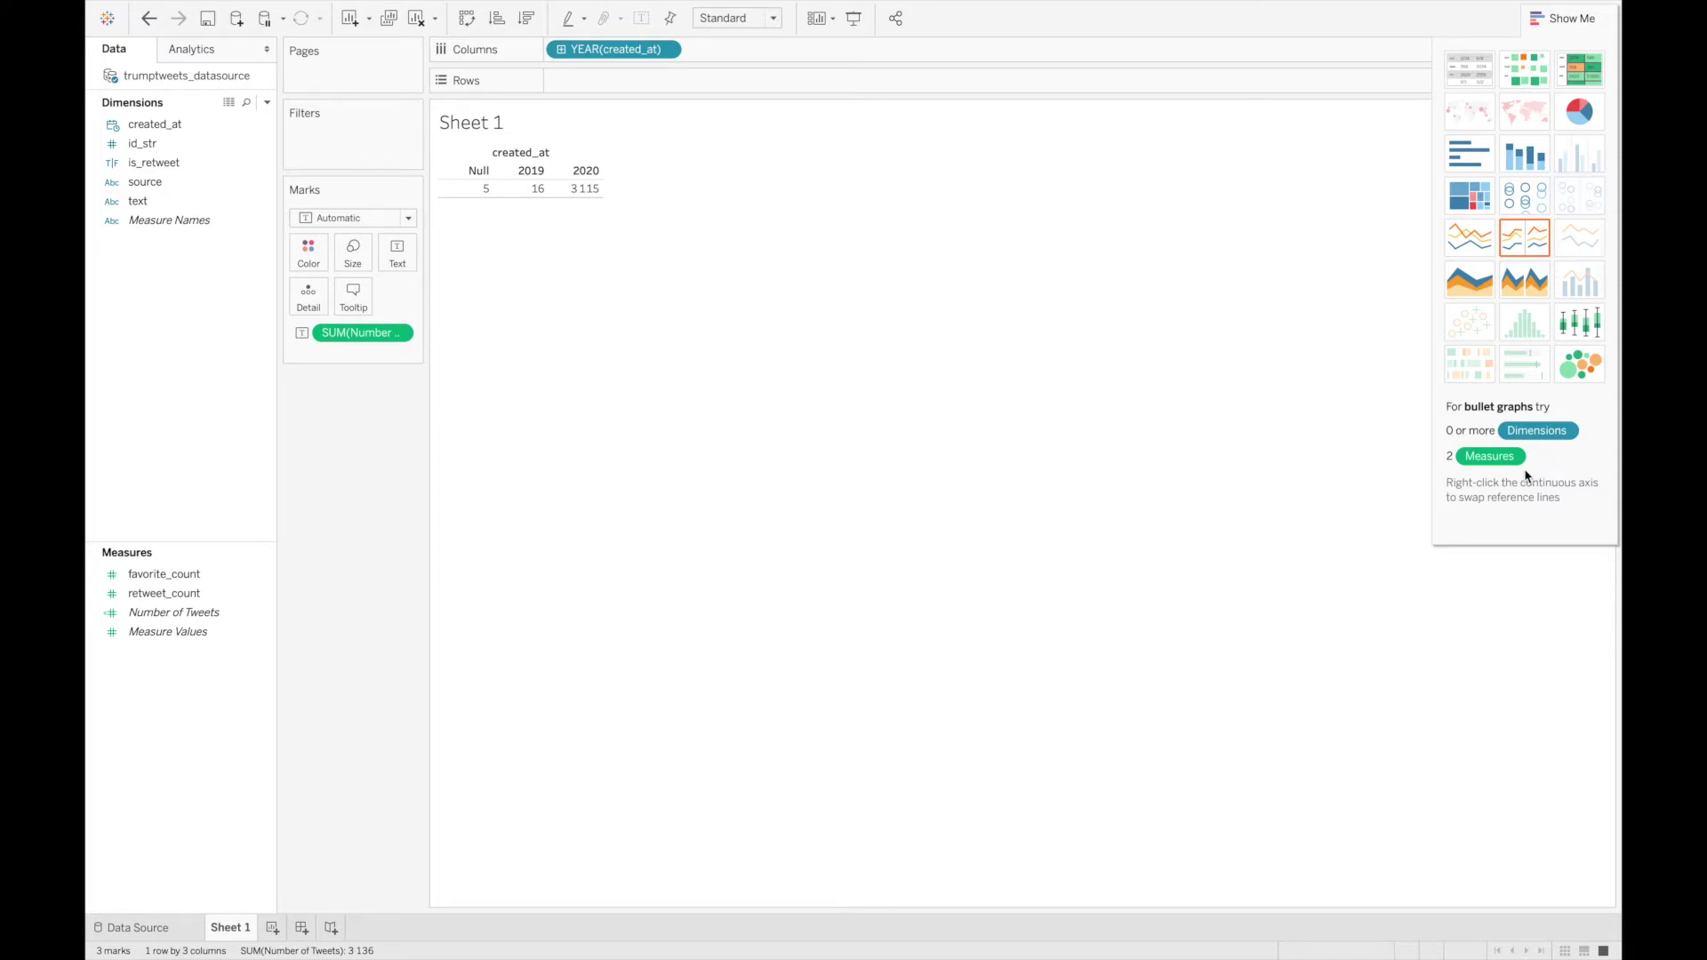
click(1469, 167)
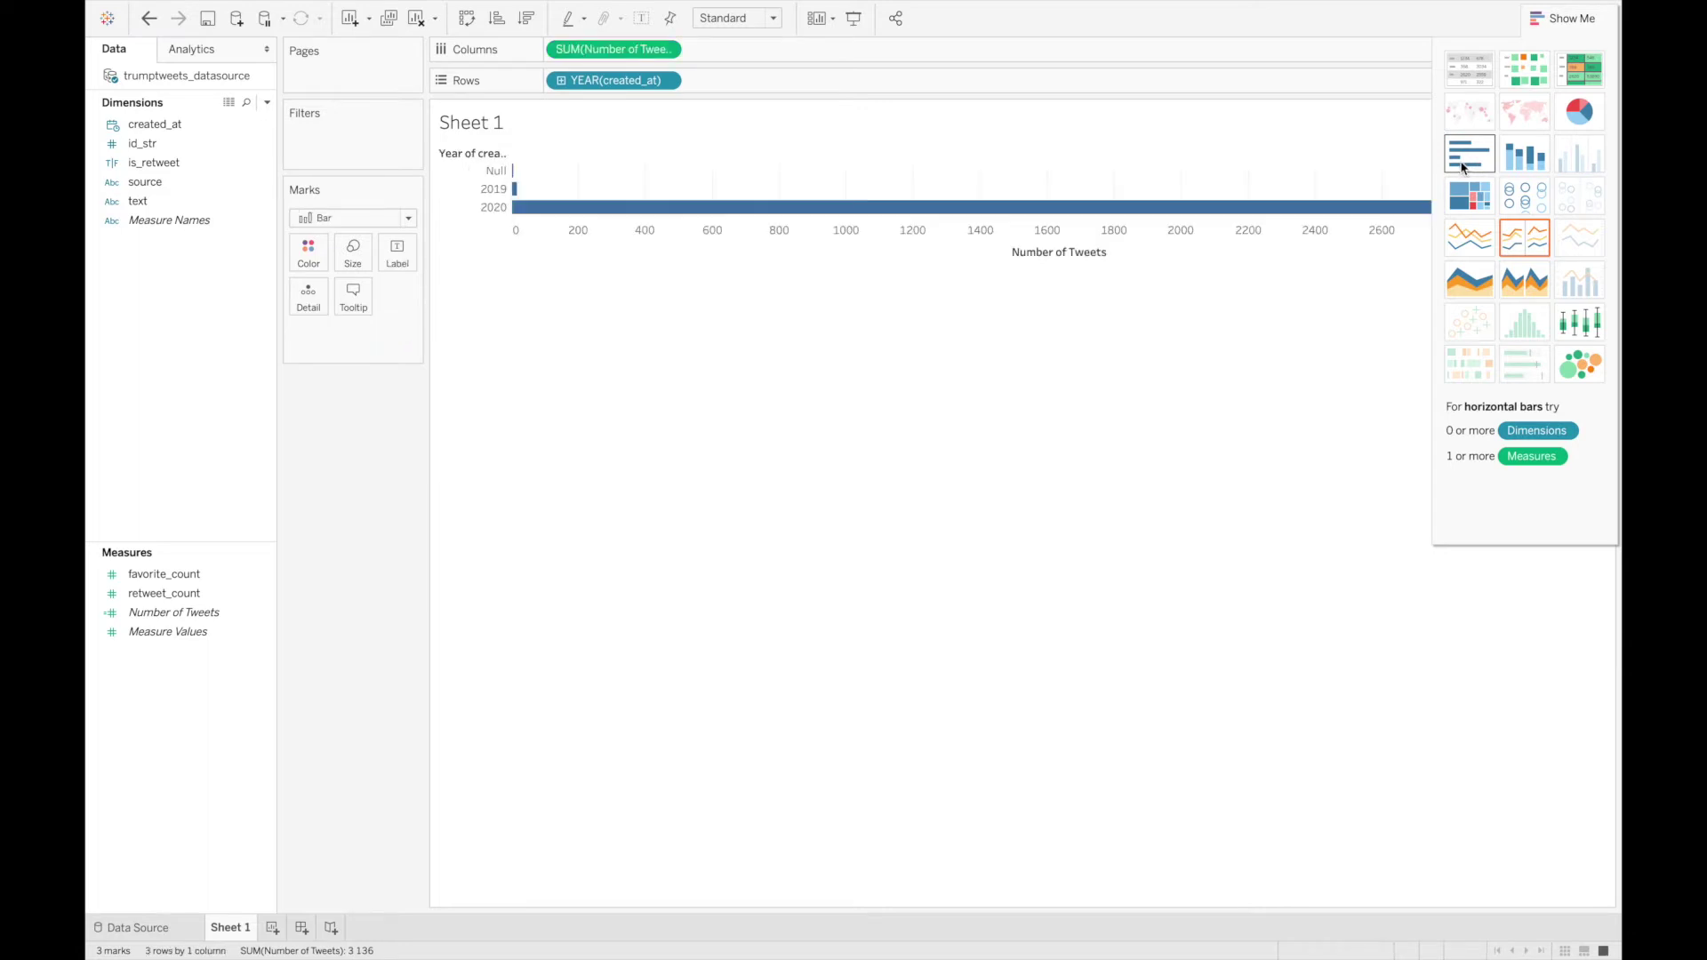
click(1549, 23)
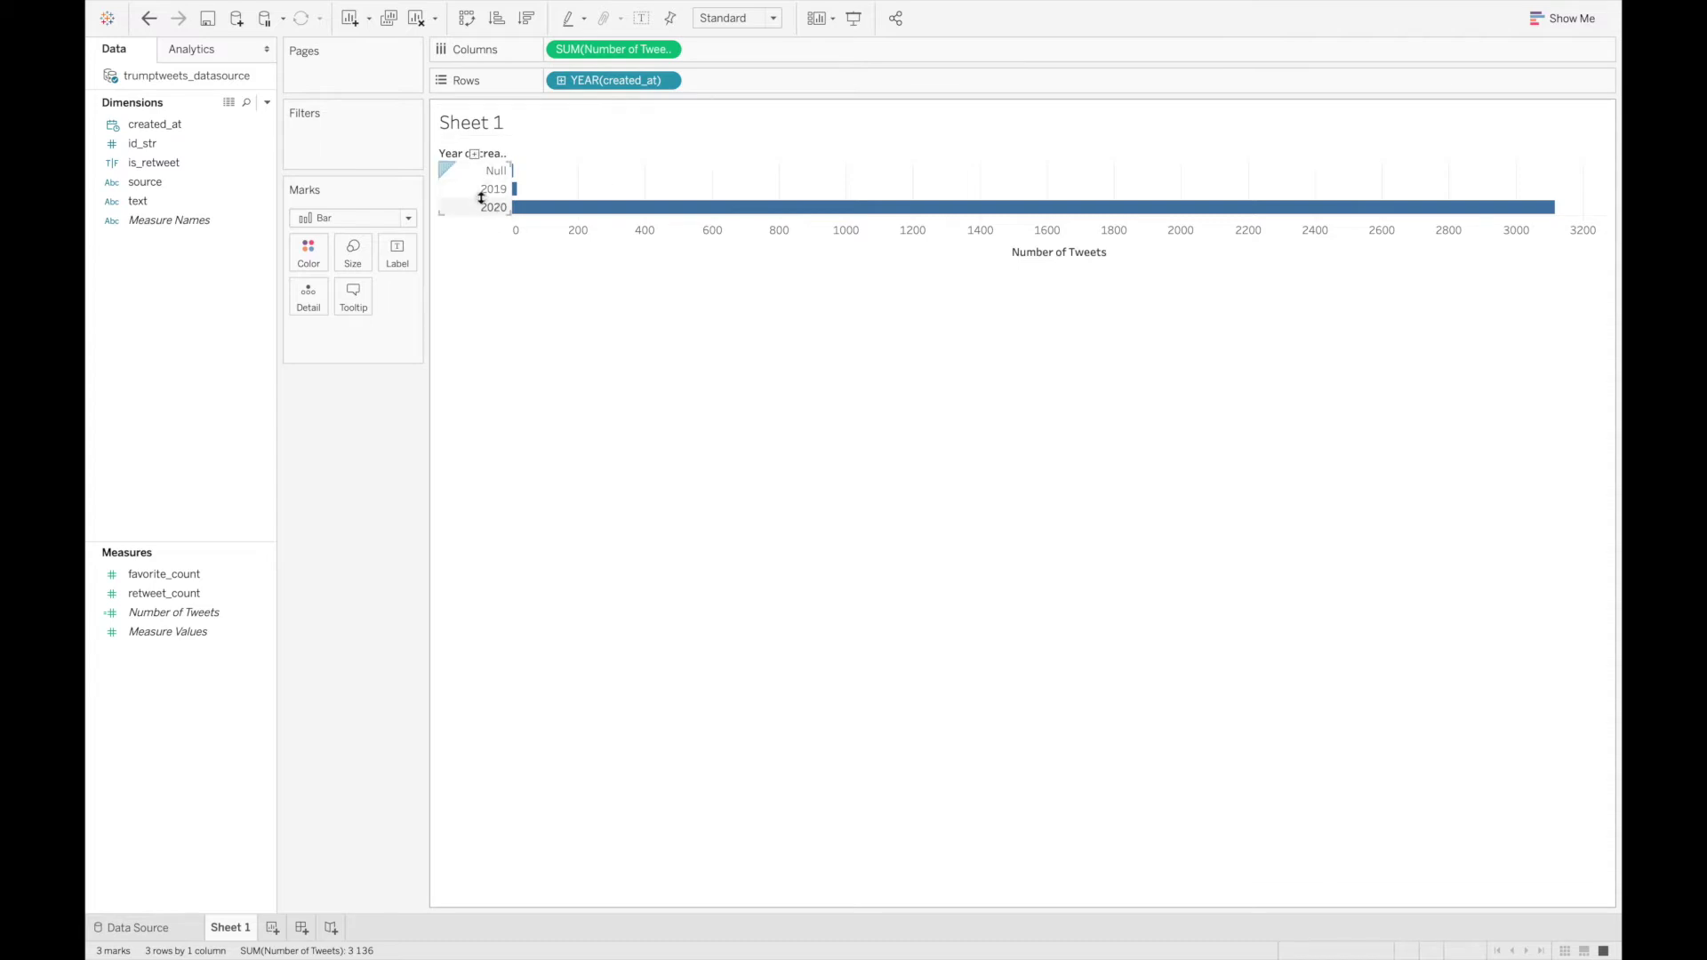
Step: Change created_at to continuous days and swap rows and columns so the bars stand vertically
click(666, 81)
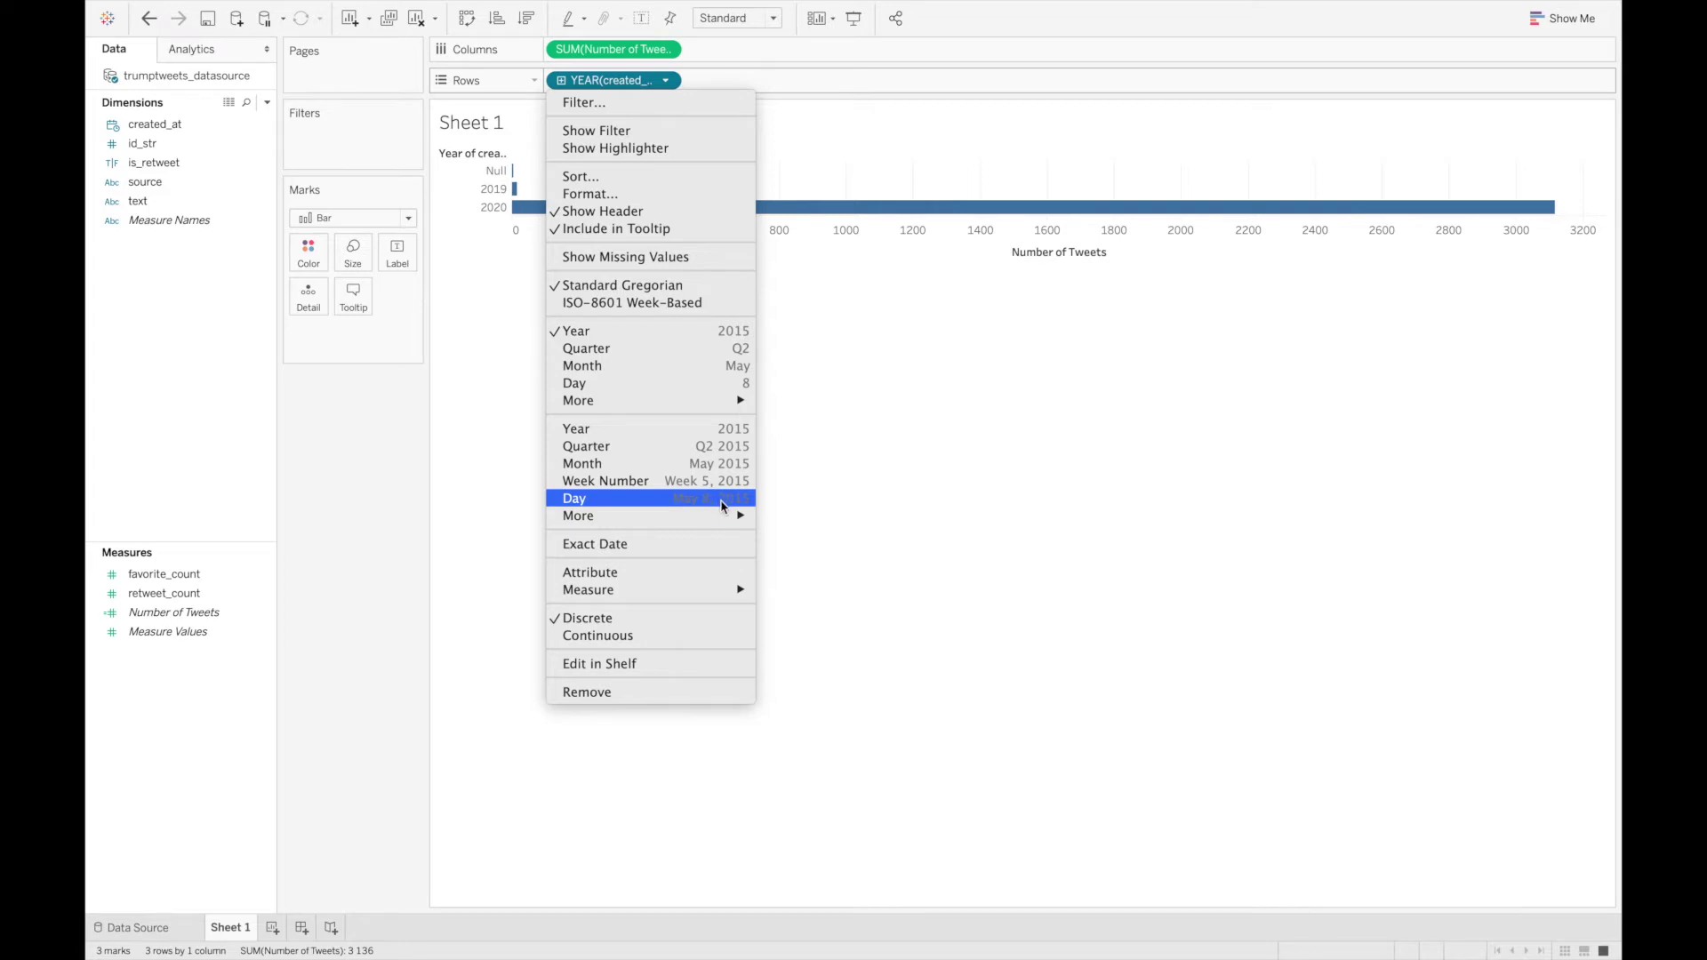
click(671, 504)
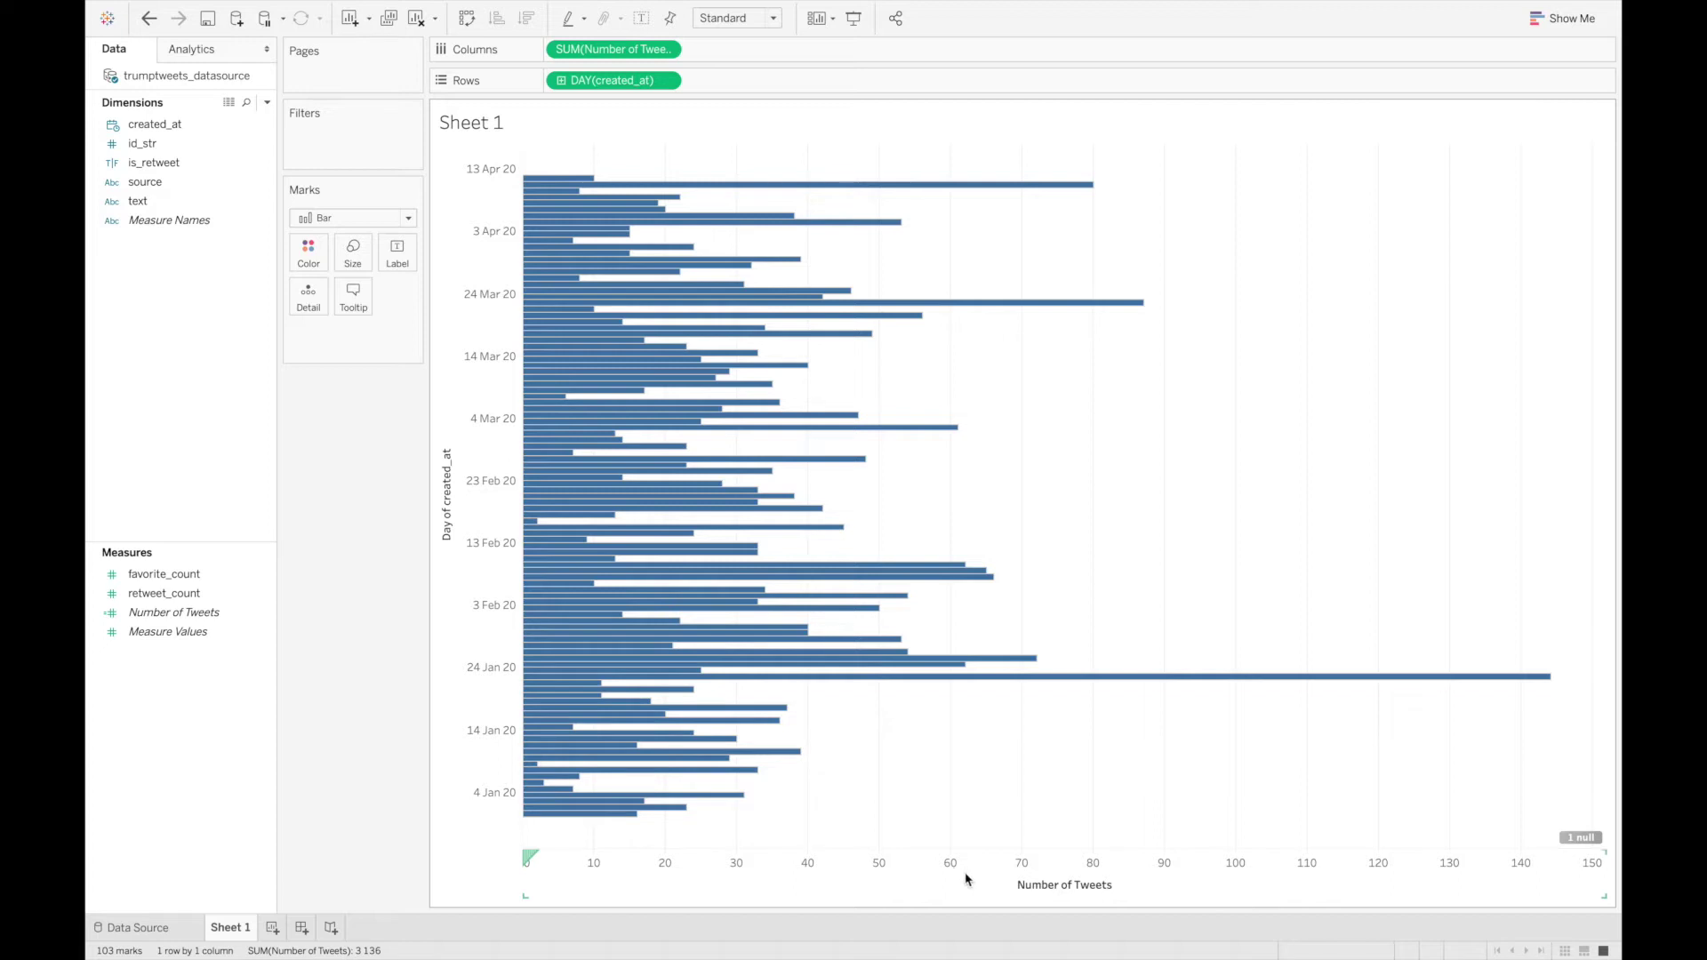
click(471, 24)
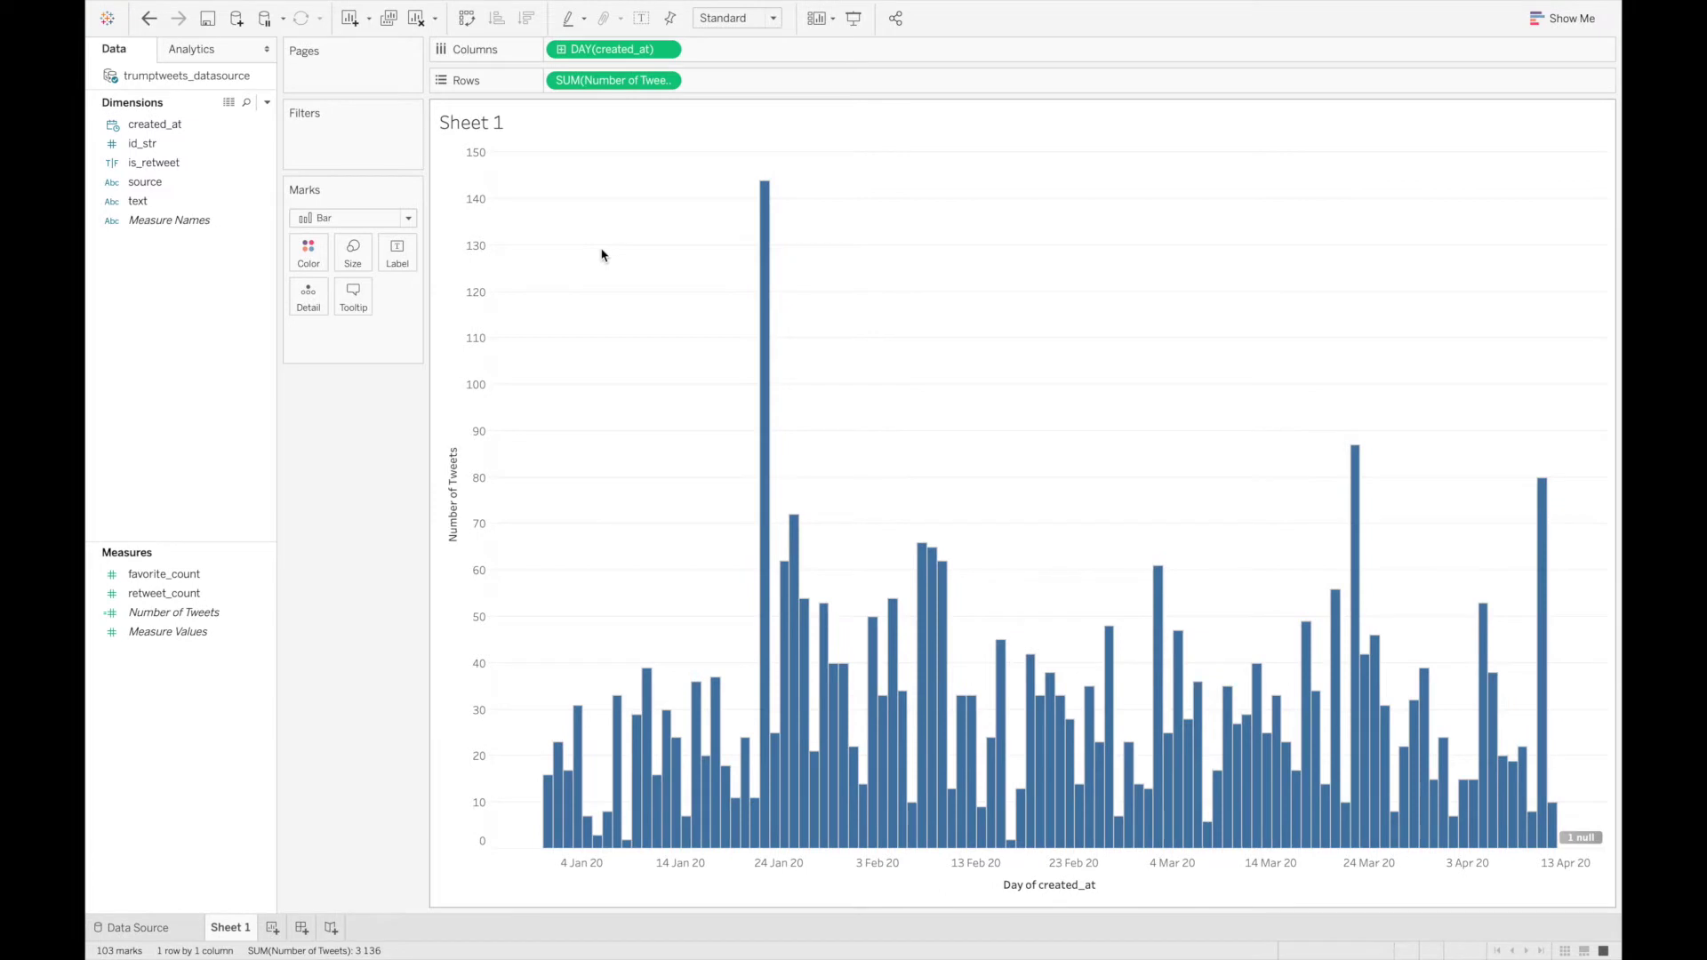
Step: Check the tallest January bar's tooltip and color the daily tweet bars by is_retweet
mouse_move(770, 215)
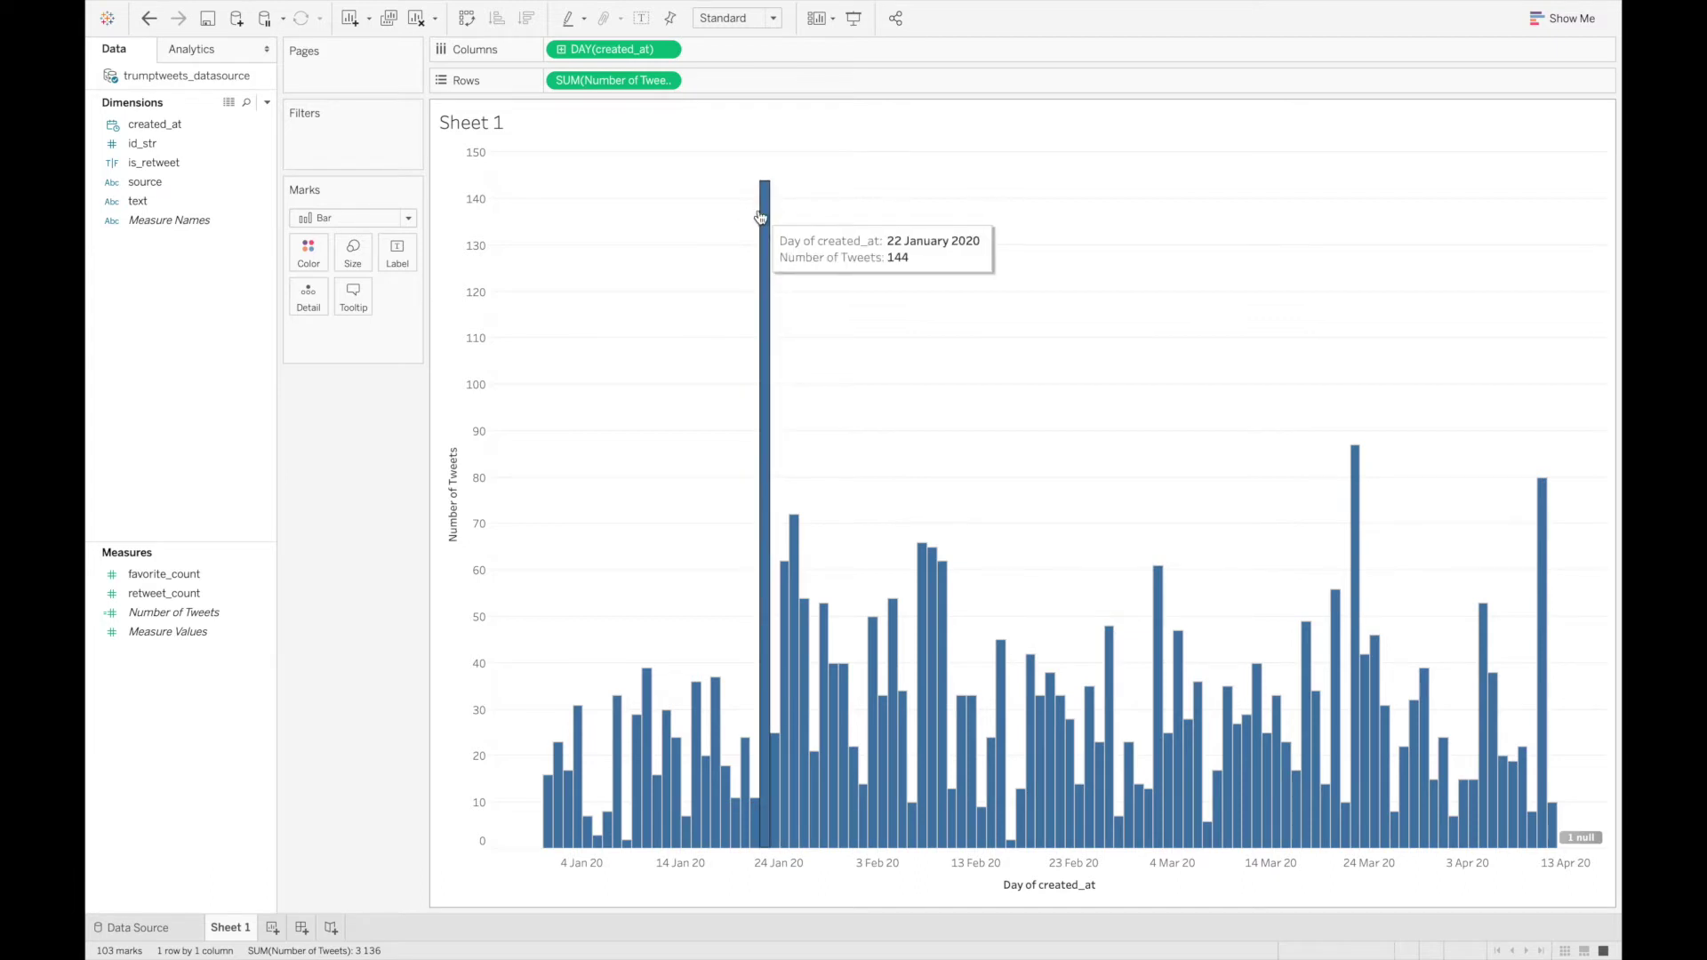
click(197, 167)
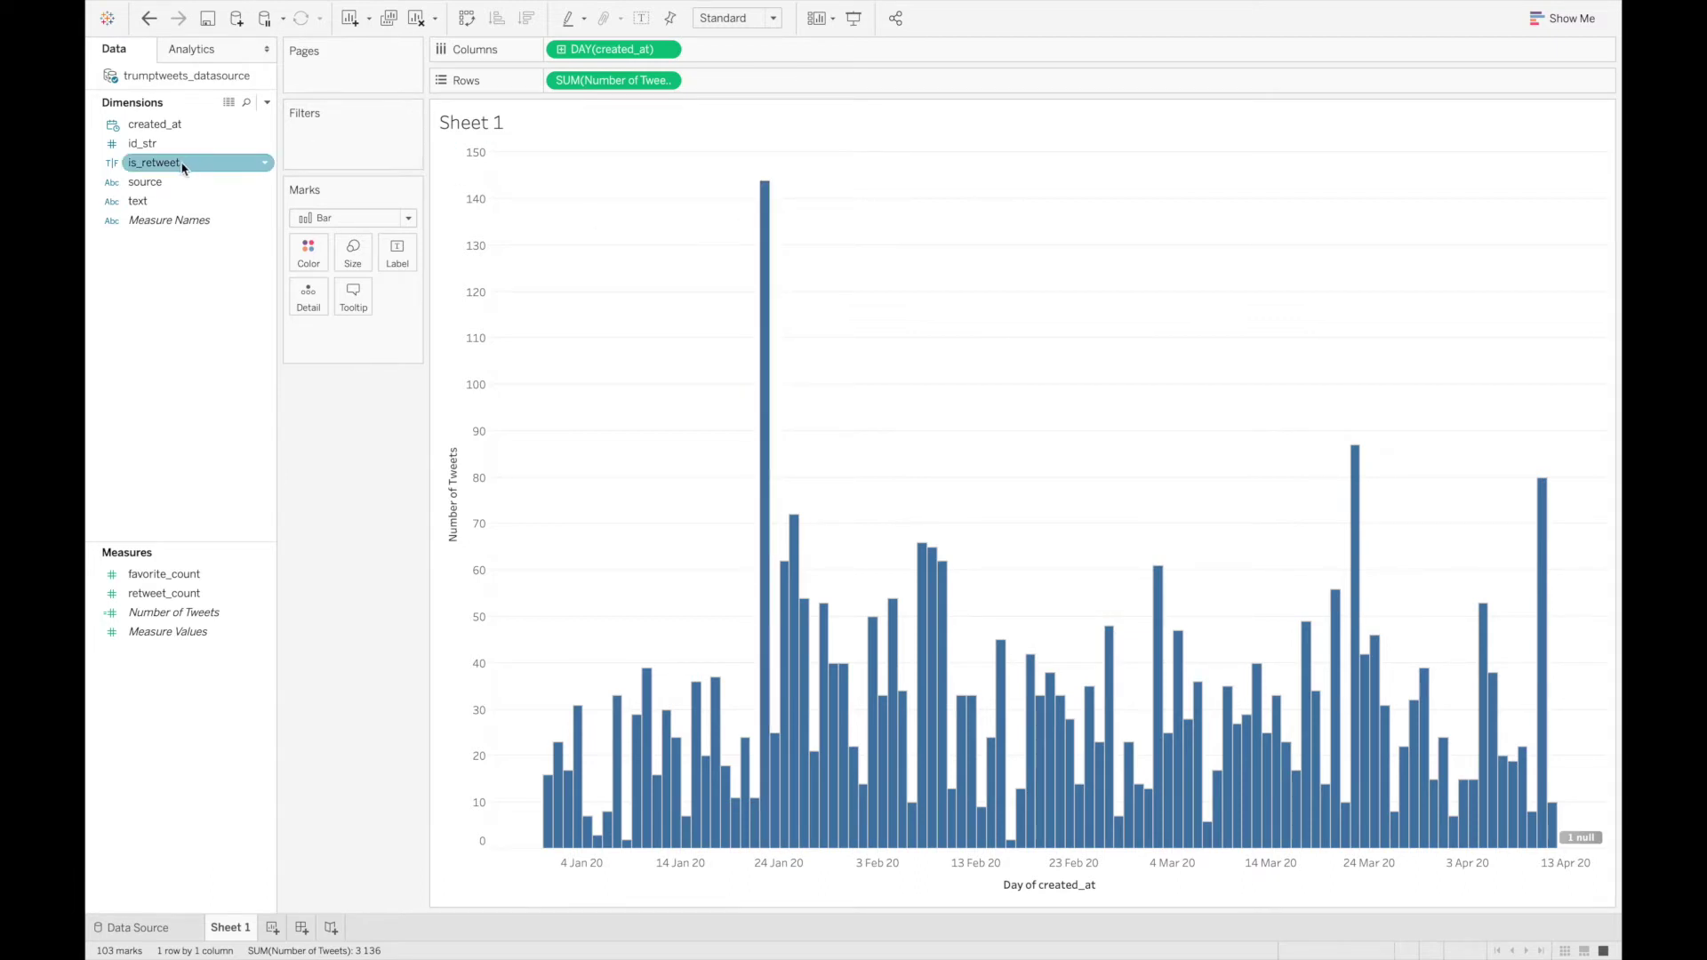
click(177, 168)
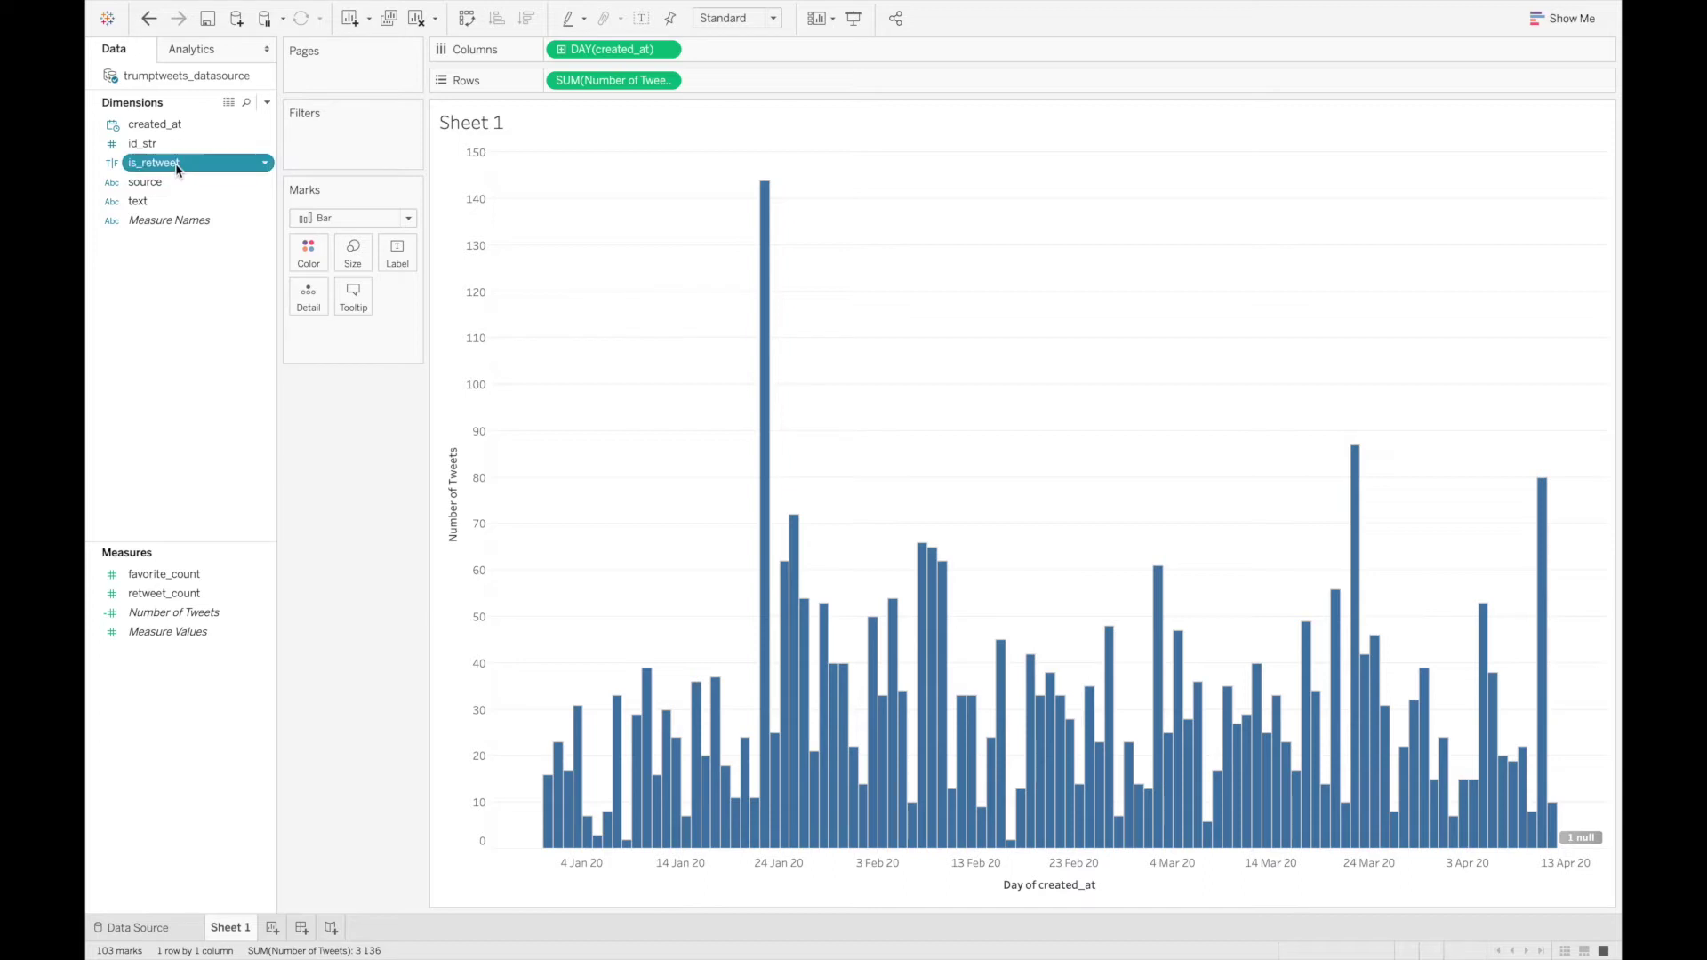
drag(177, 168, 319, 259)
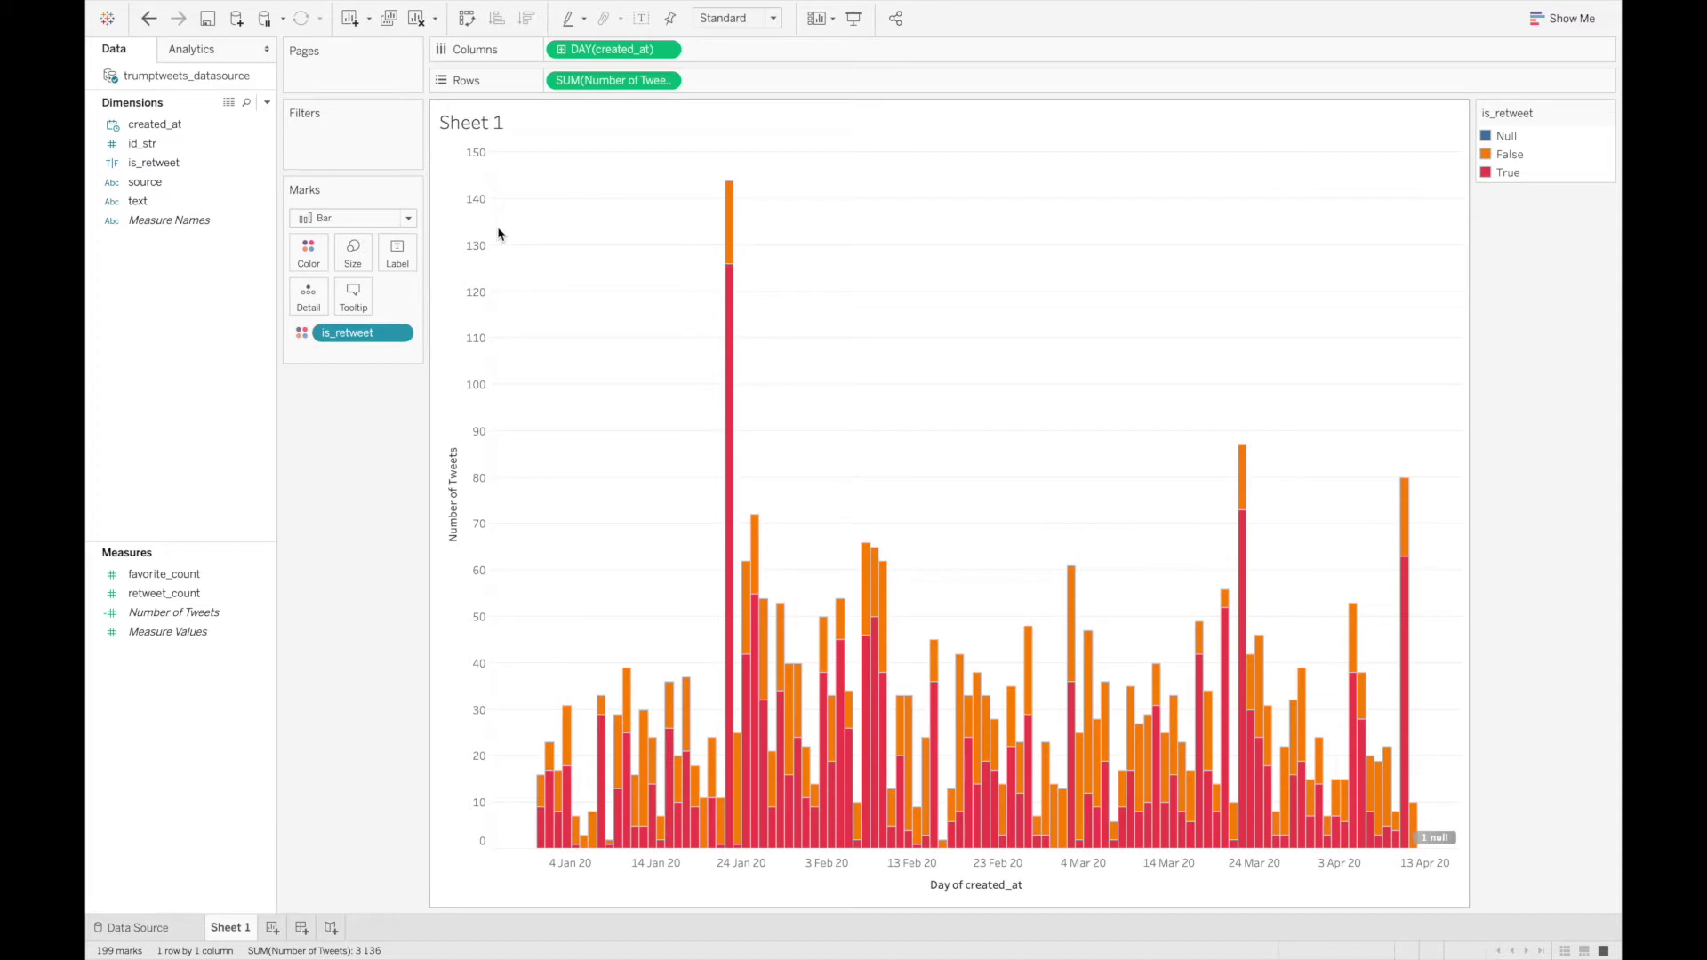
Step: Filter the sheet on the years of created_at, excluding Null values
click(181, 129)
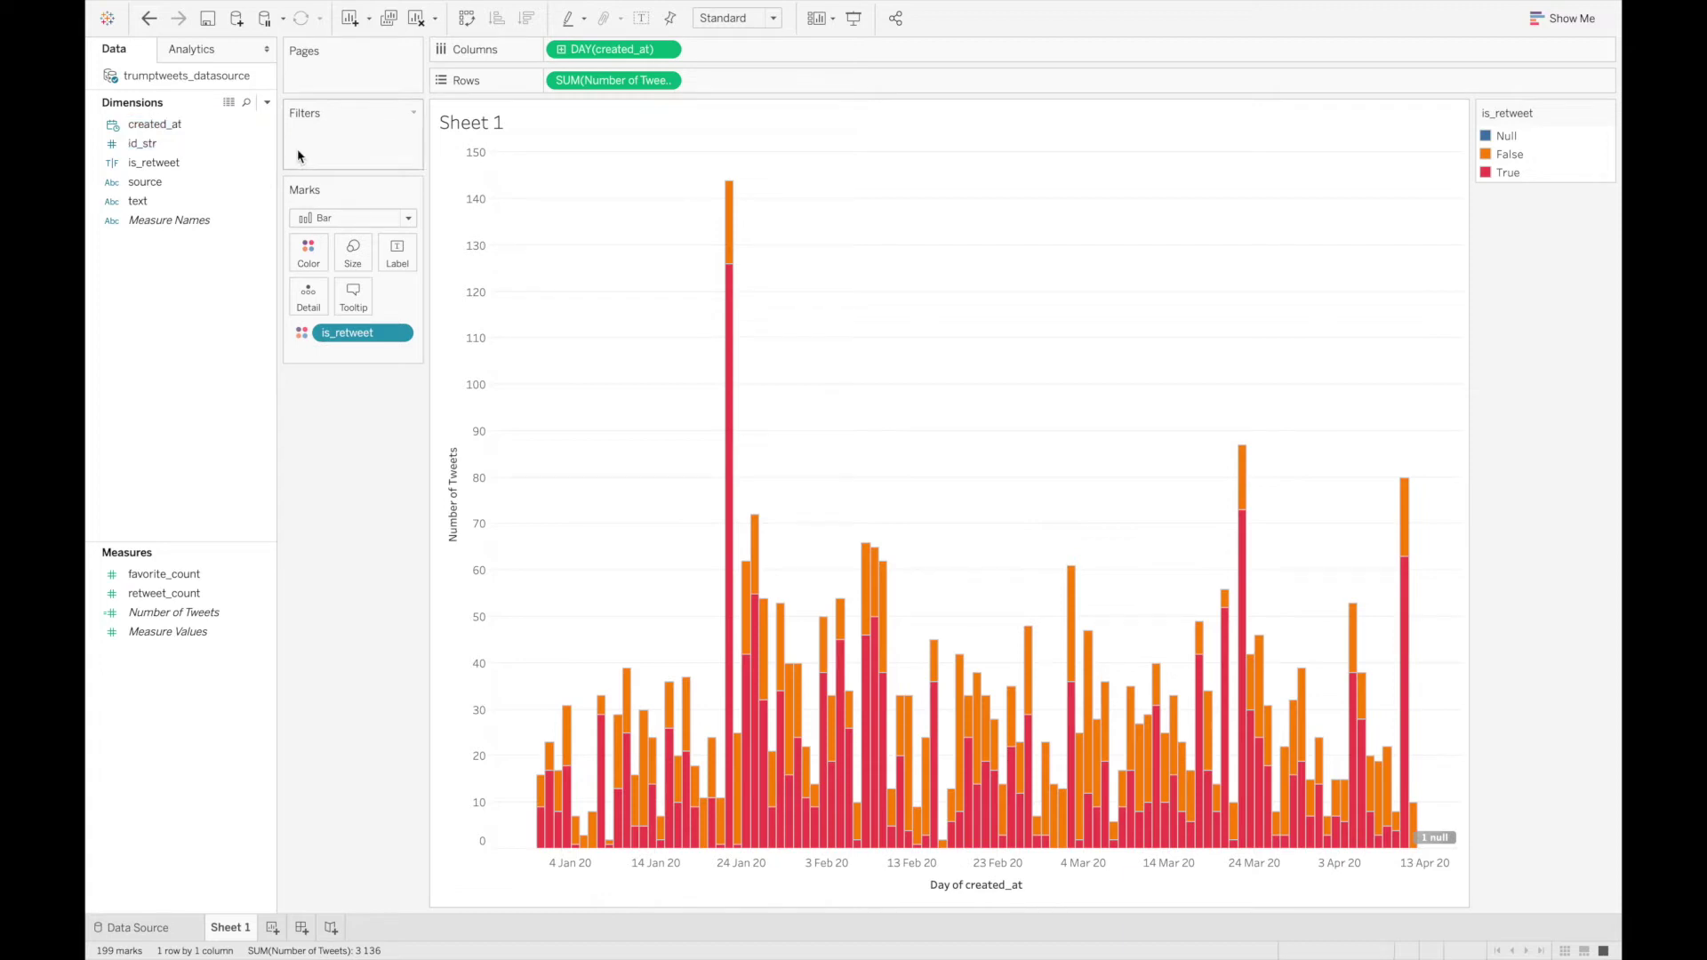
drag(154, 126, 331, 130)
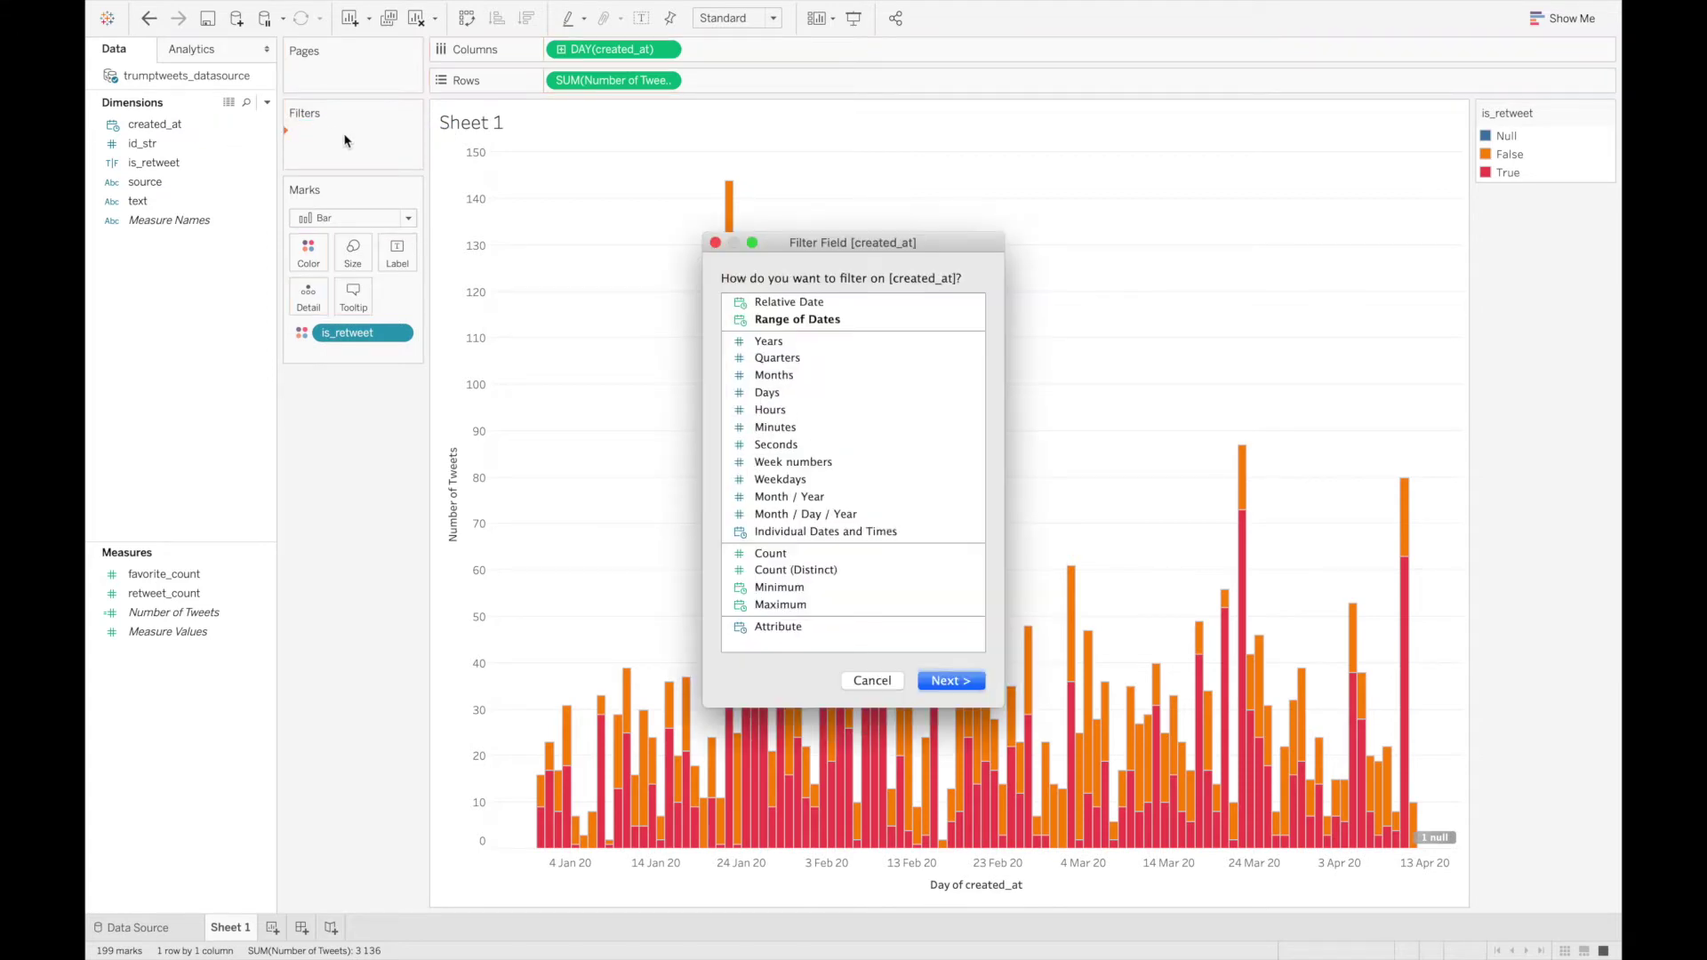
click(829, 343)
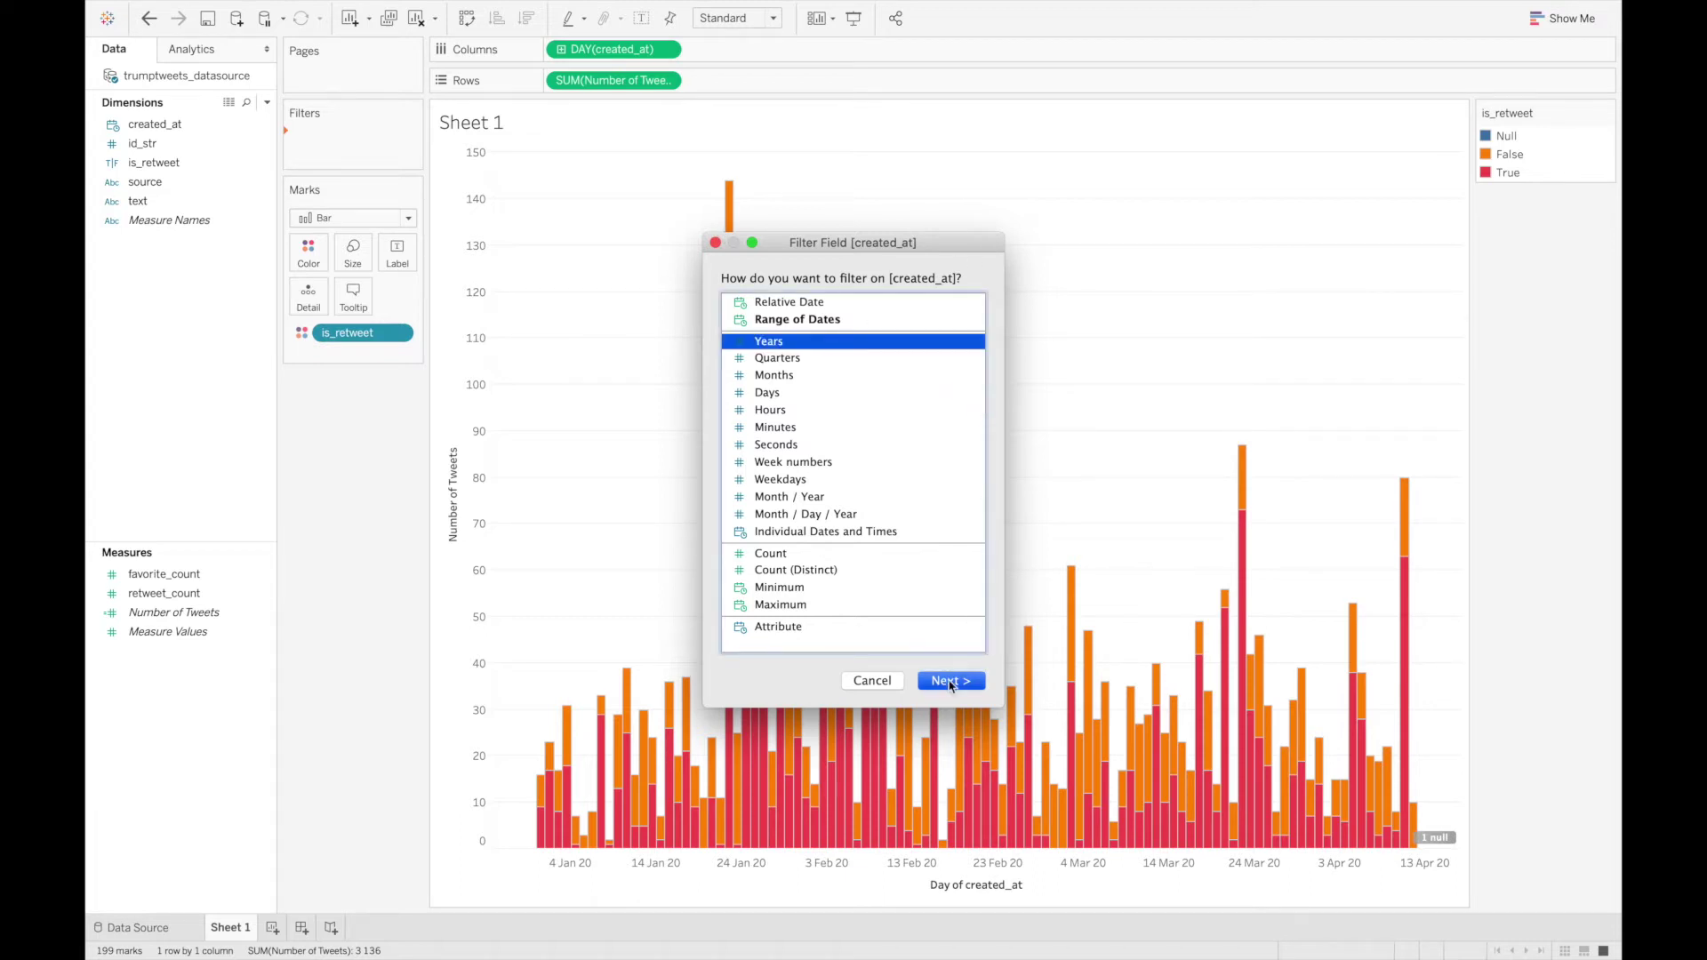
click(951, 682)
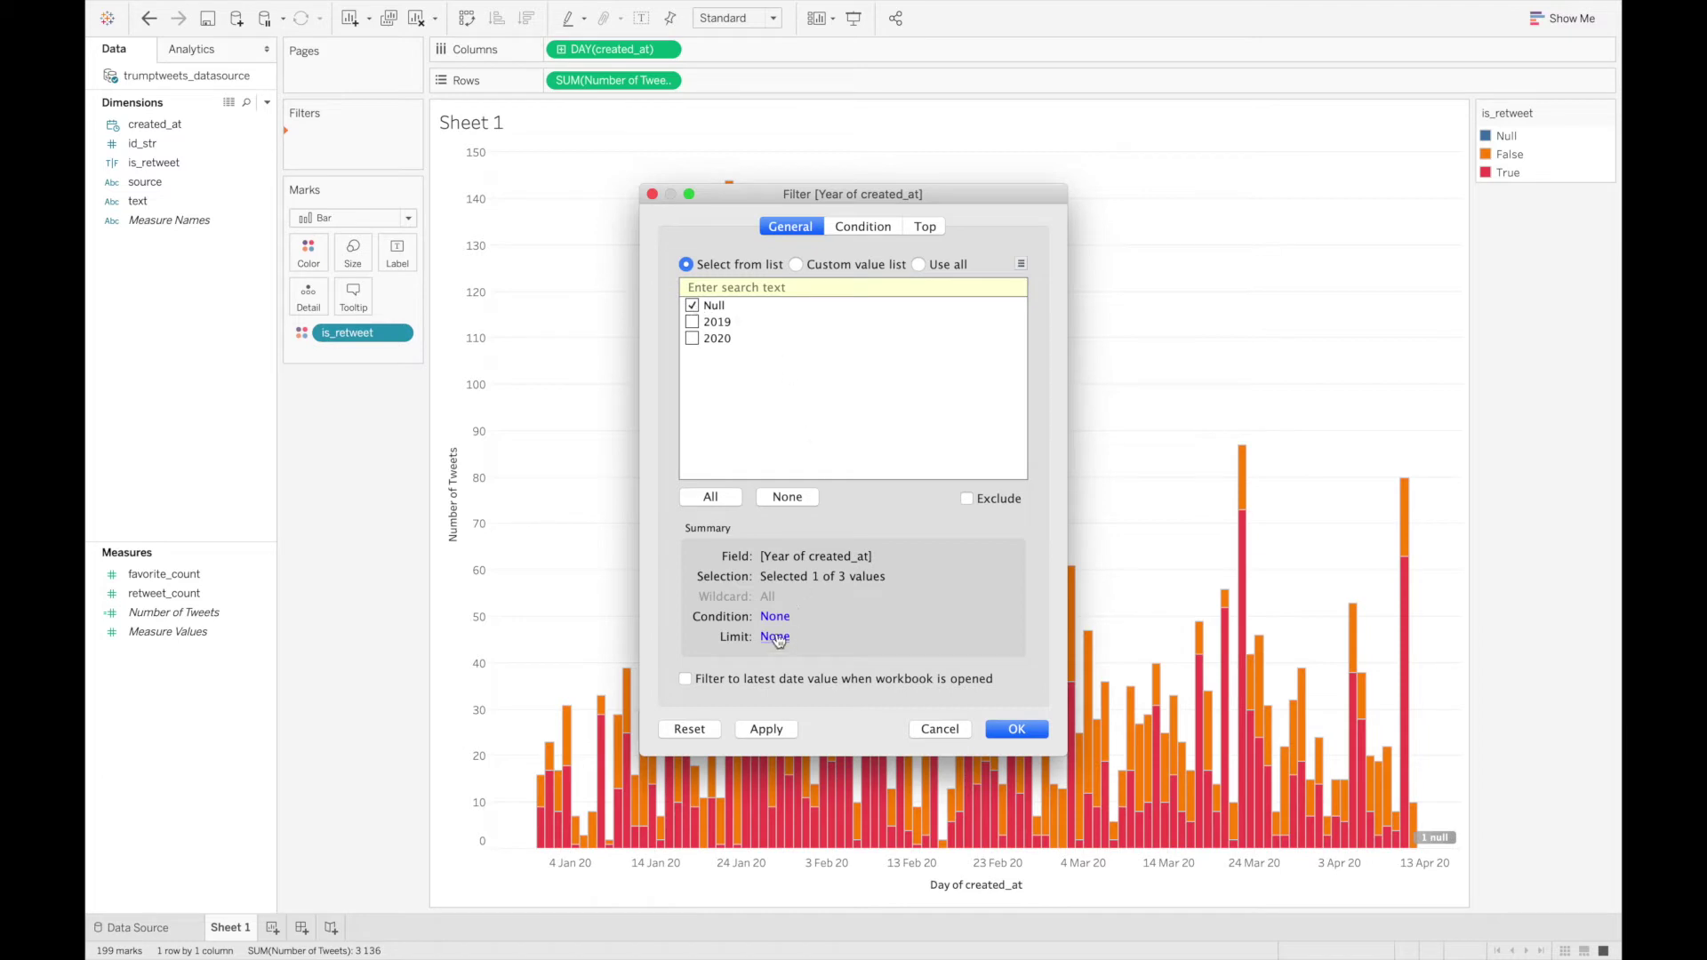
click(967, 499)
click(1029, 735)
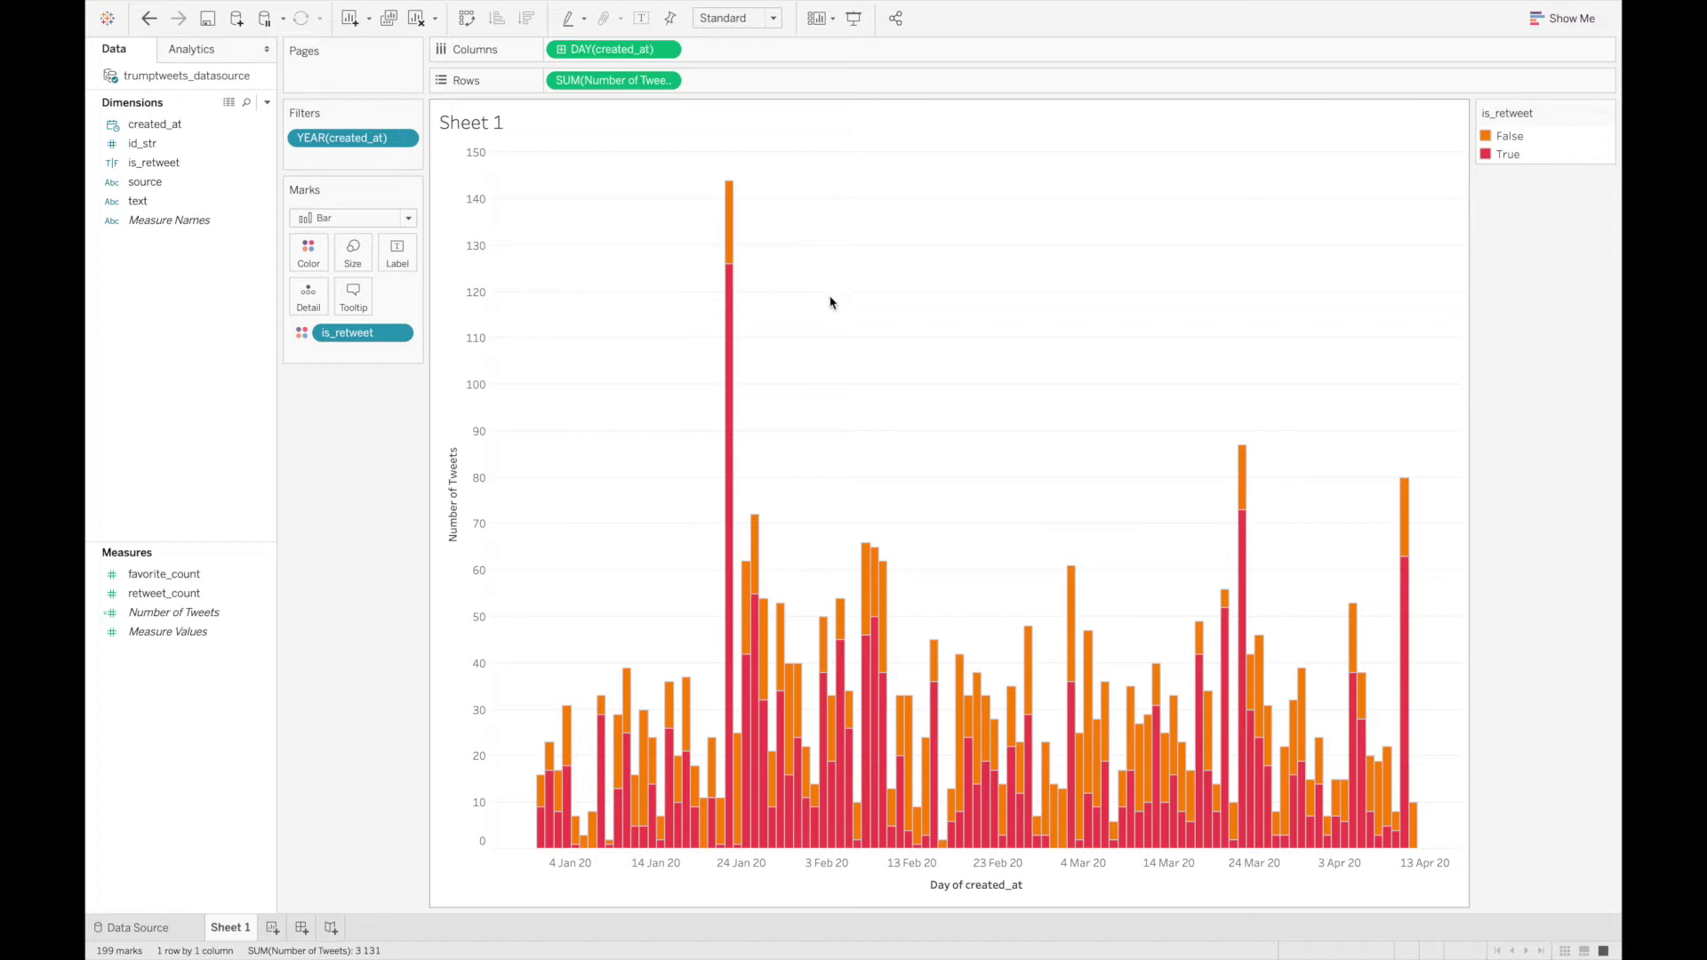
Step: Open the sheet's formatting options and review its font, alignment, shading and border settings
right_click(975, 272)
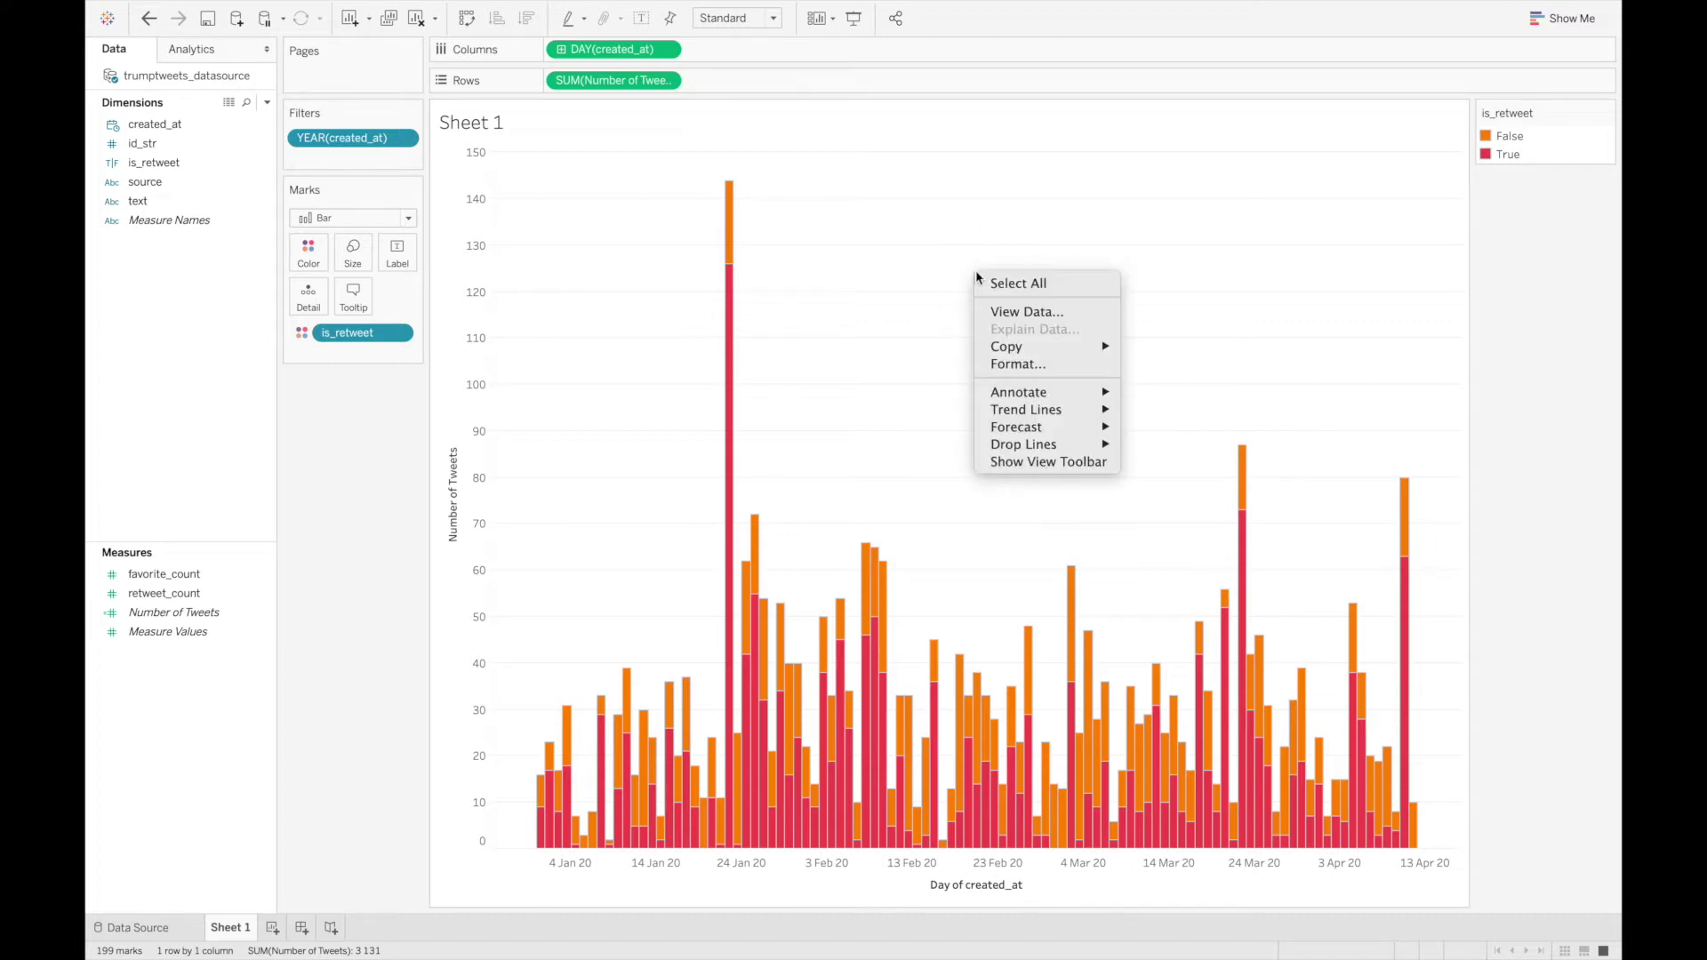
click(1018, 367)
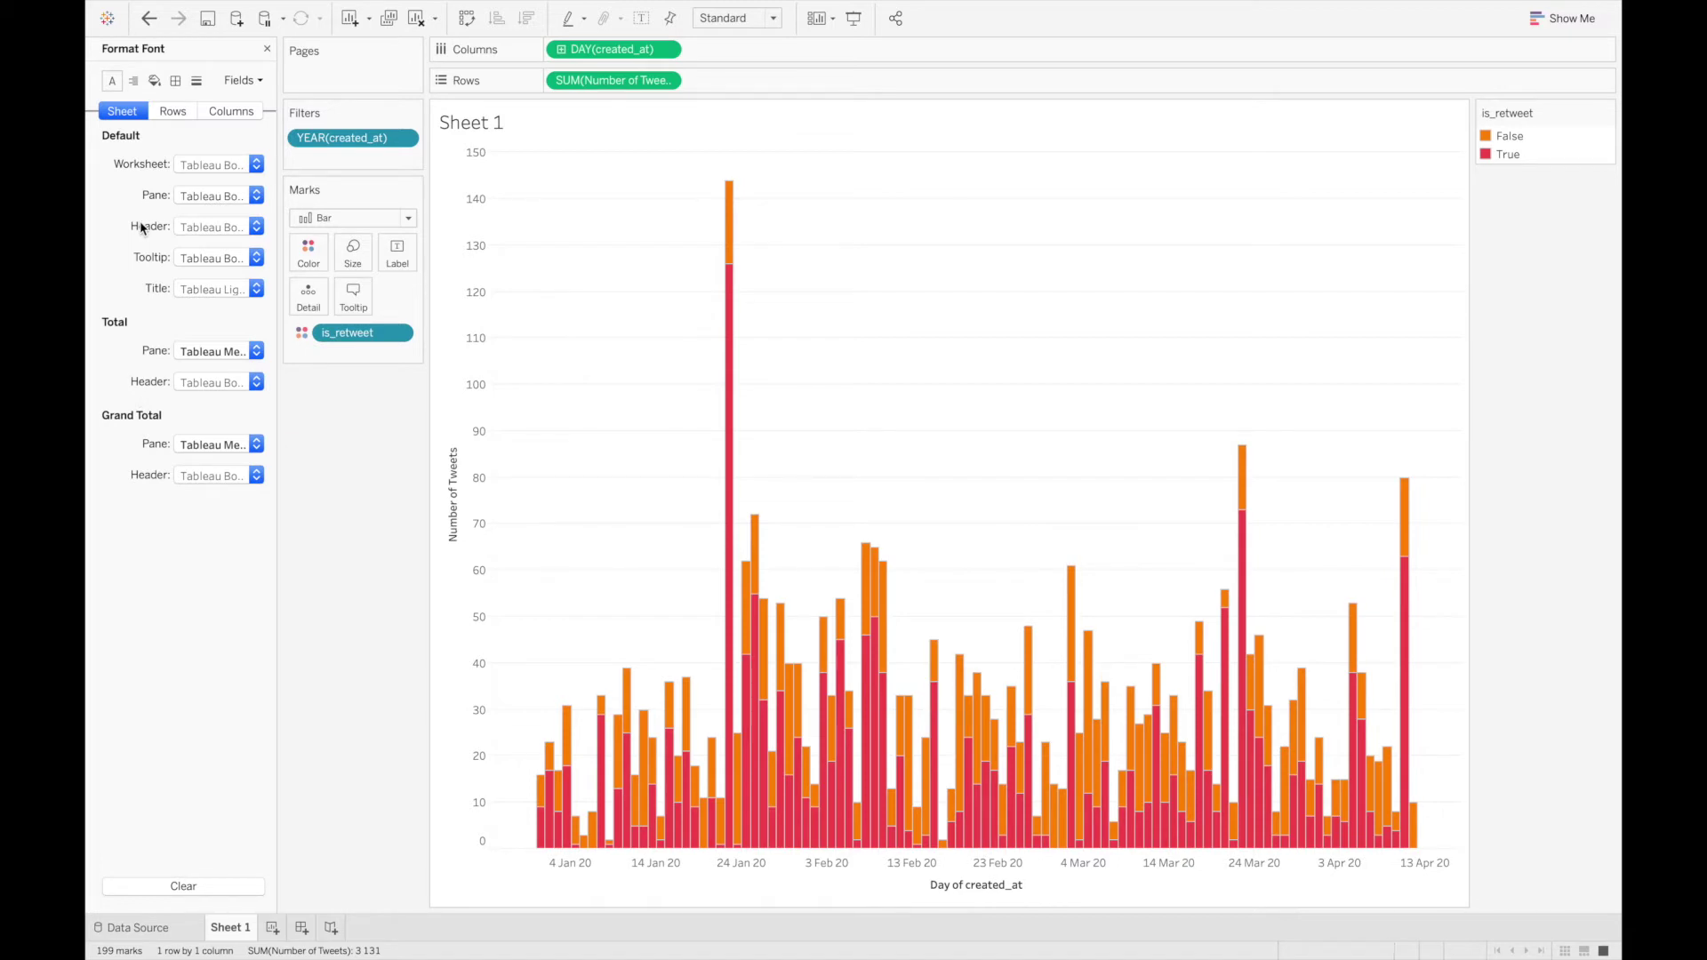
click(199, 167)
click(194, 167)
click(133, 82)
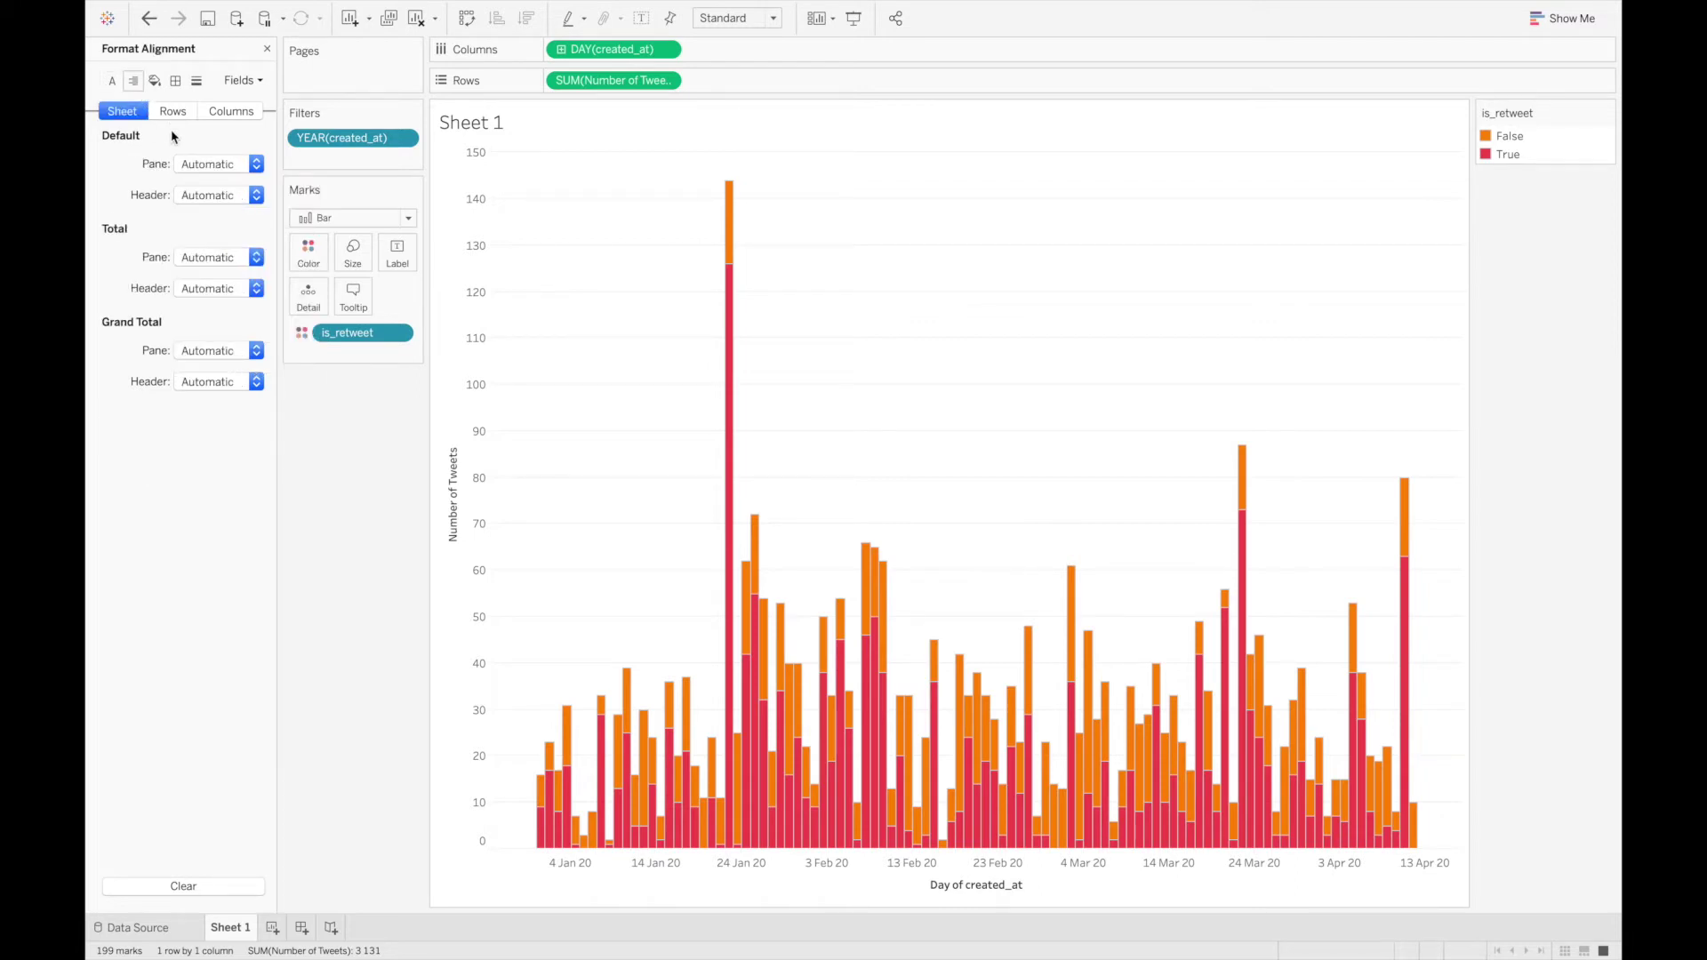
click(201, 166)
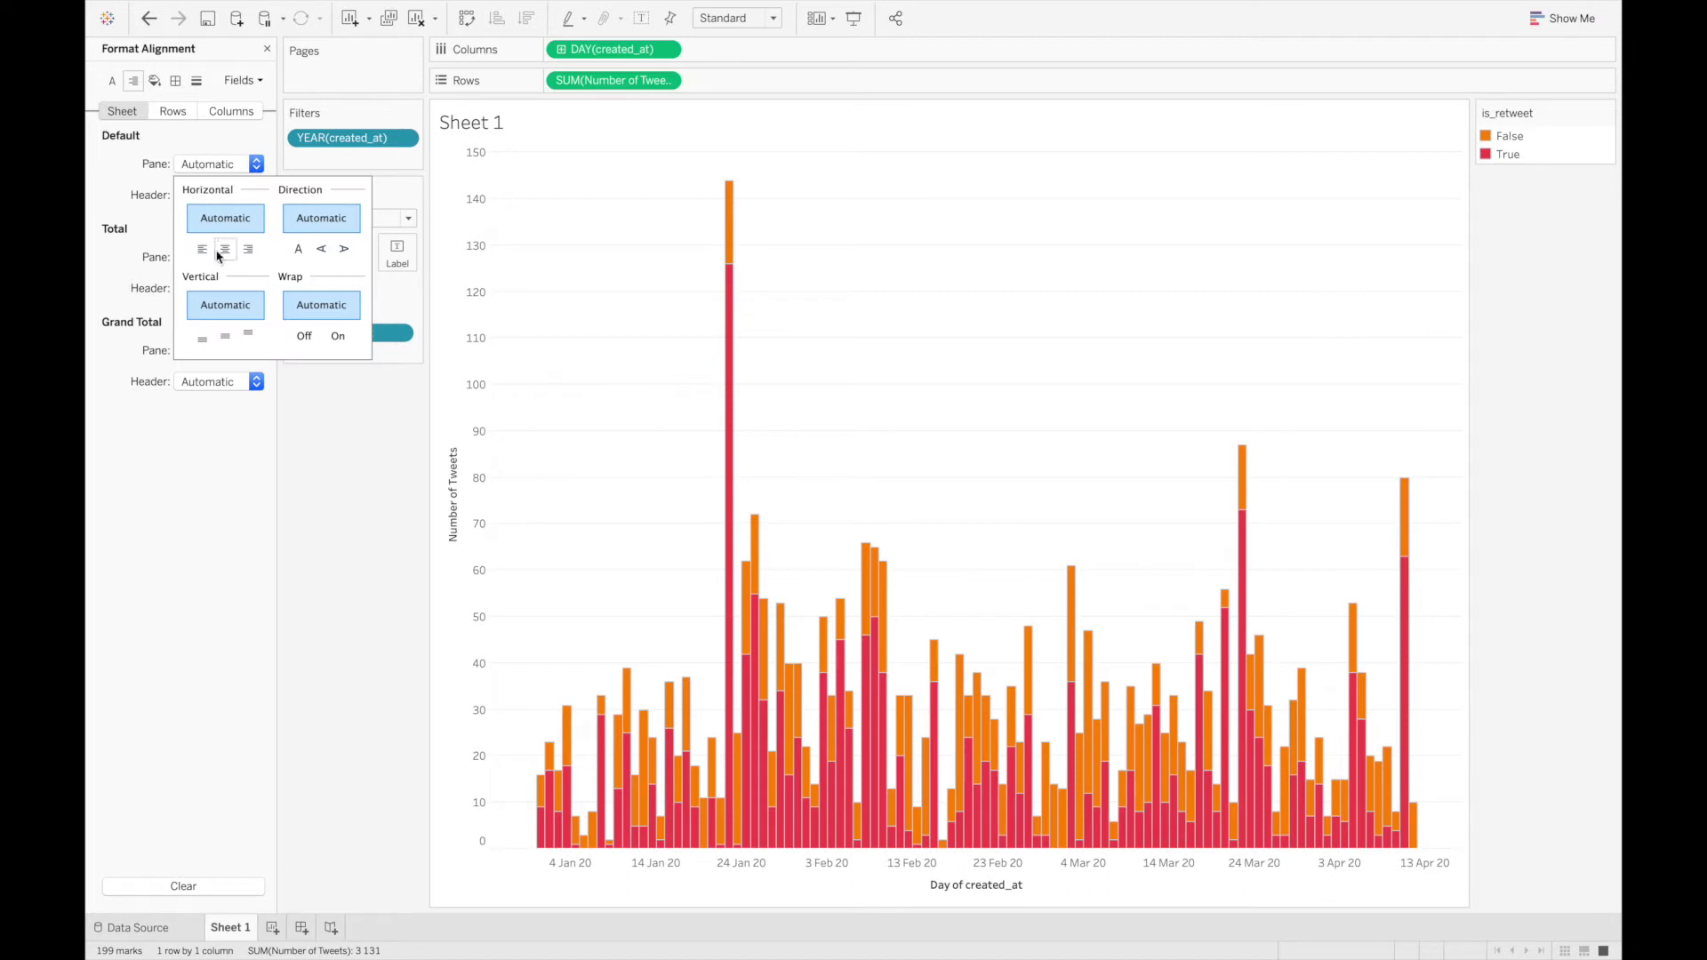
click(147, 152)
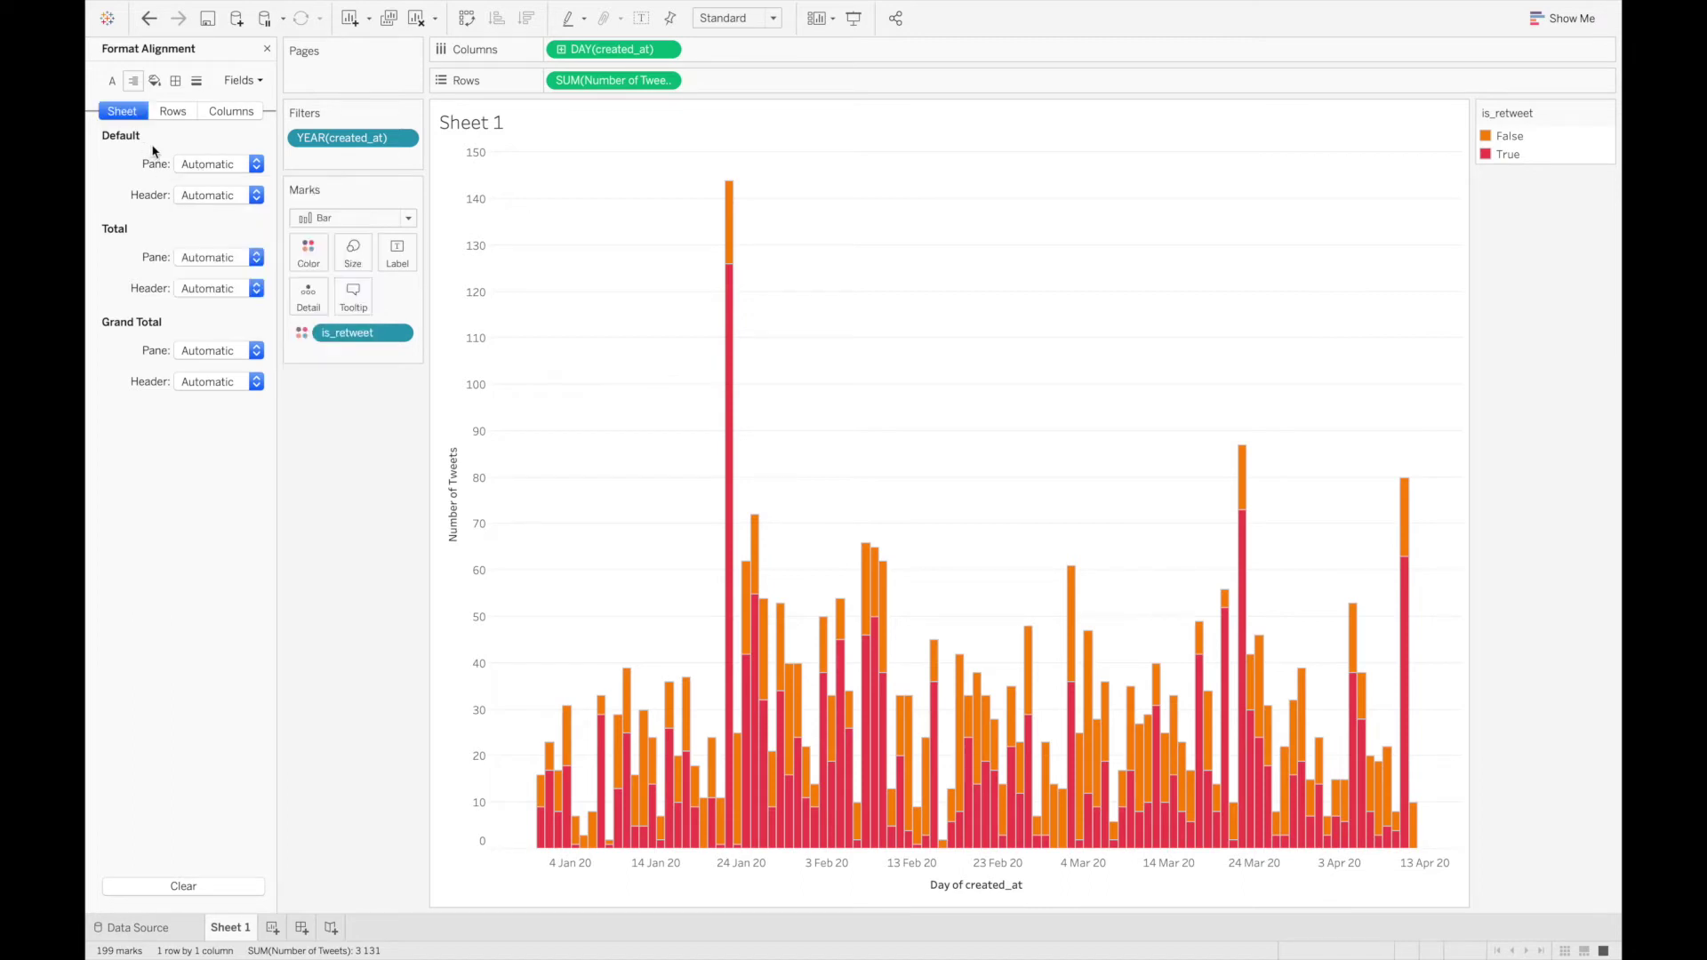
click(154, 83)
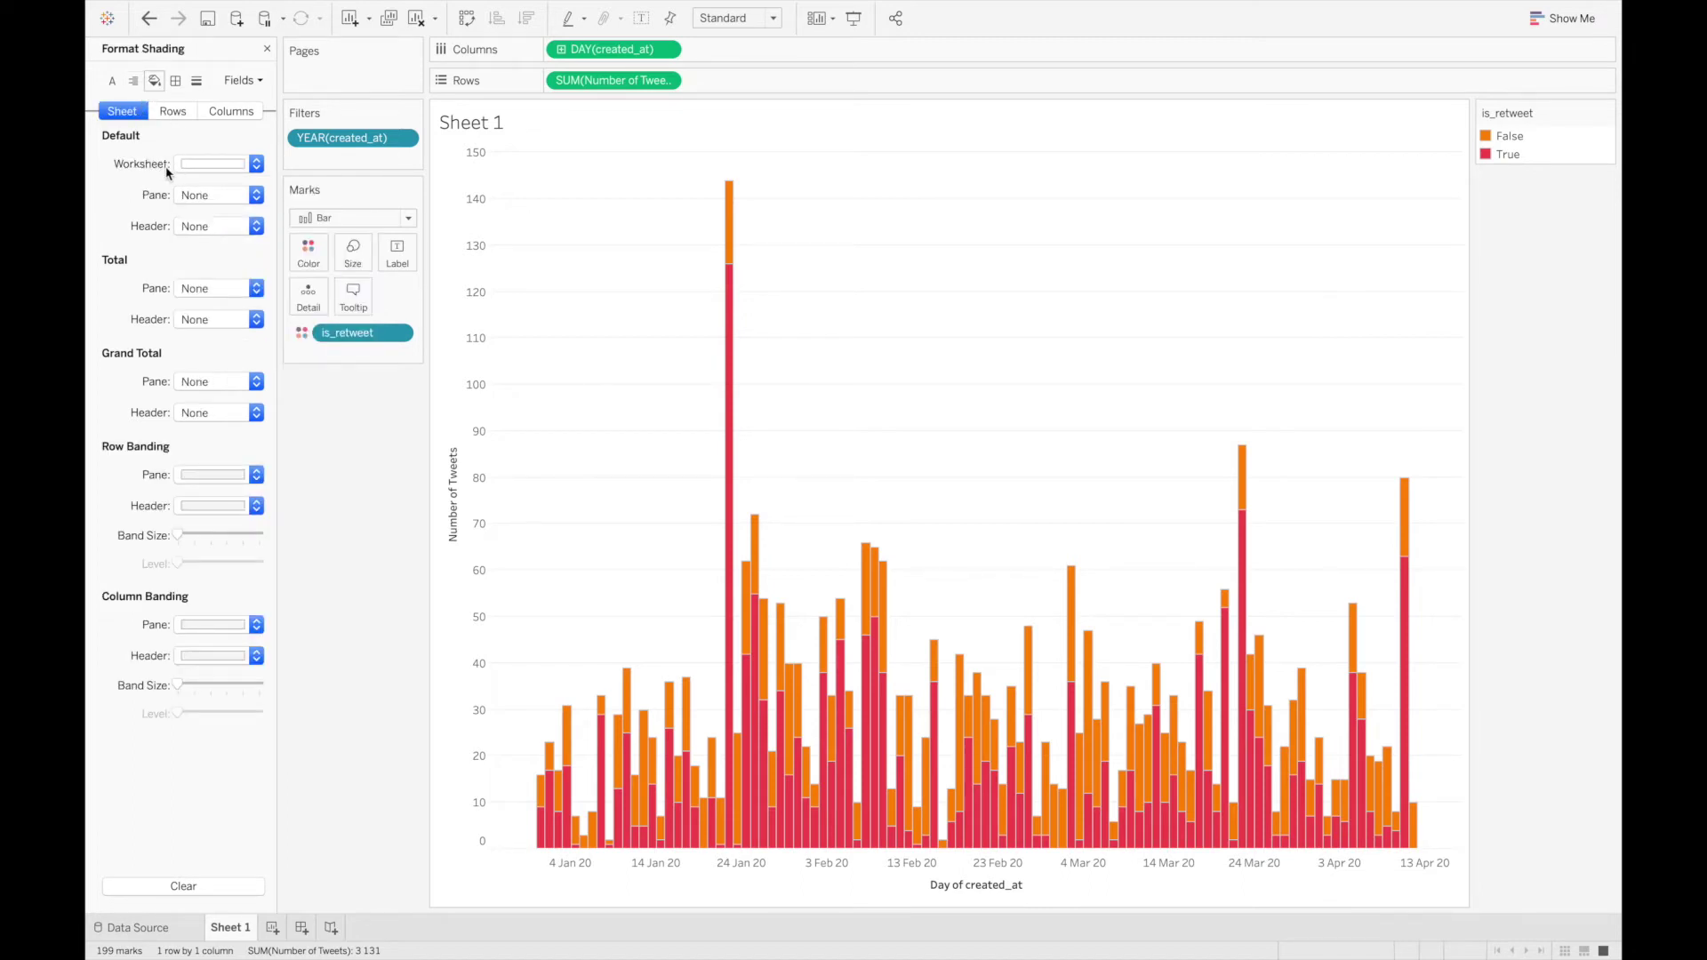
click(176, 81)
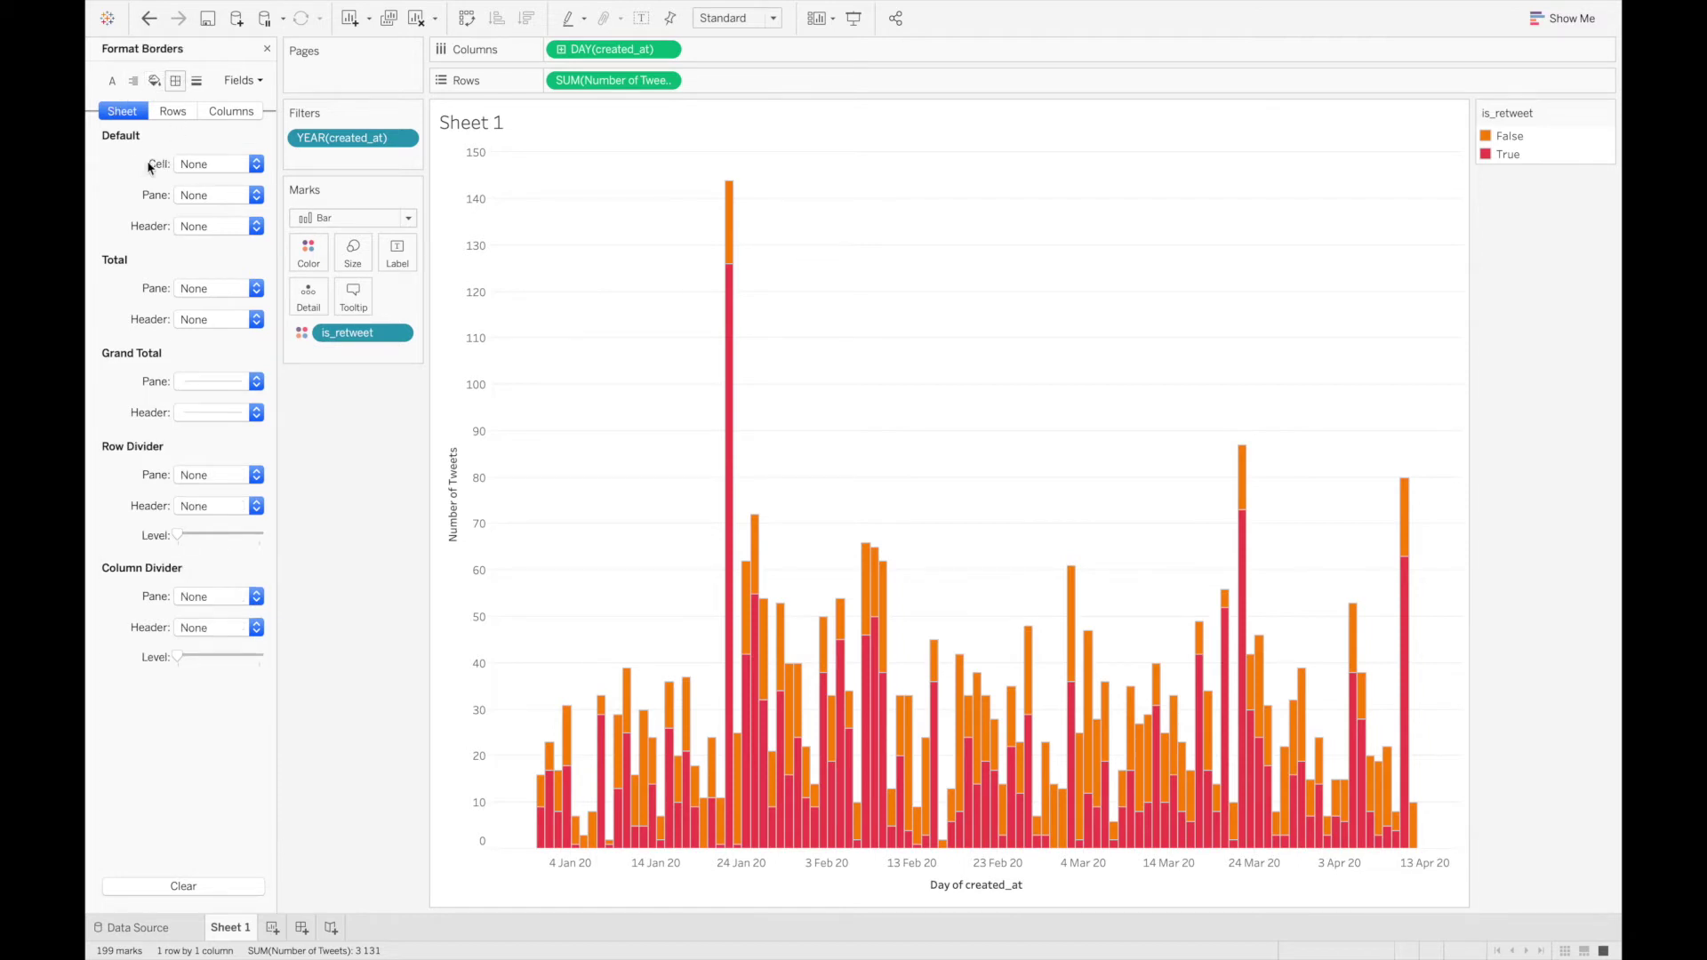
Step: Set the grid lines for the rows to None in the line formatting
click(196, 82)
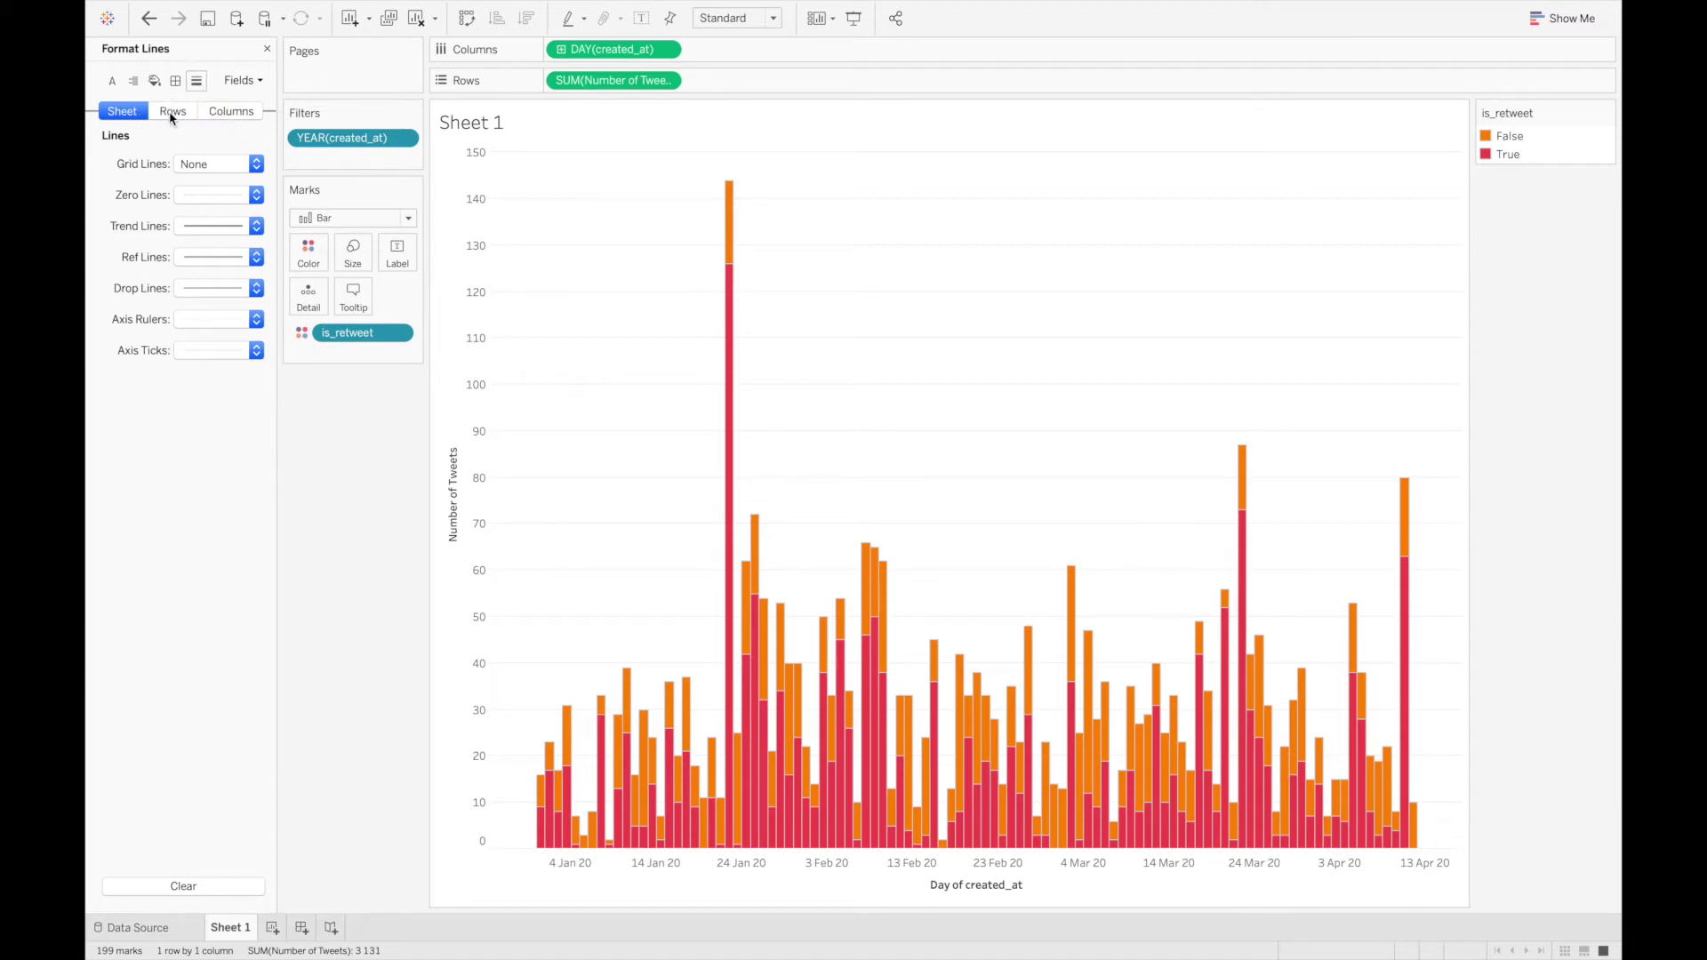
click(169, 115)
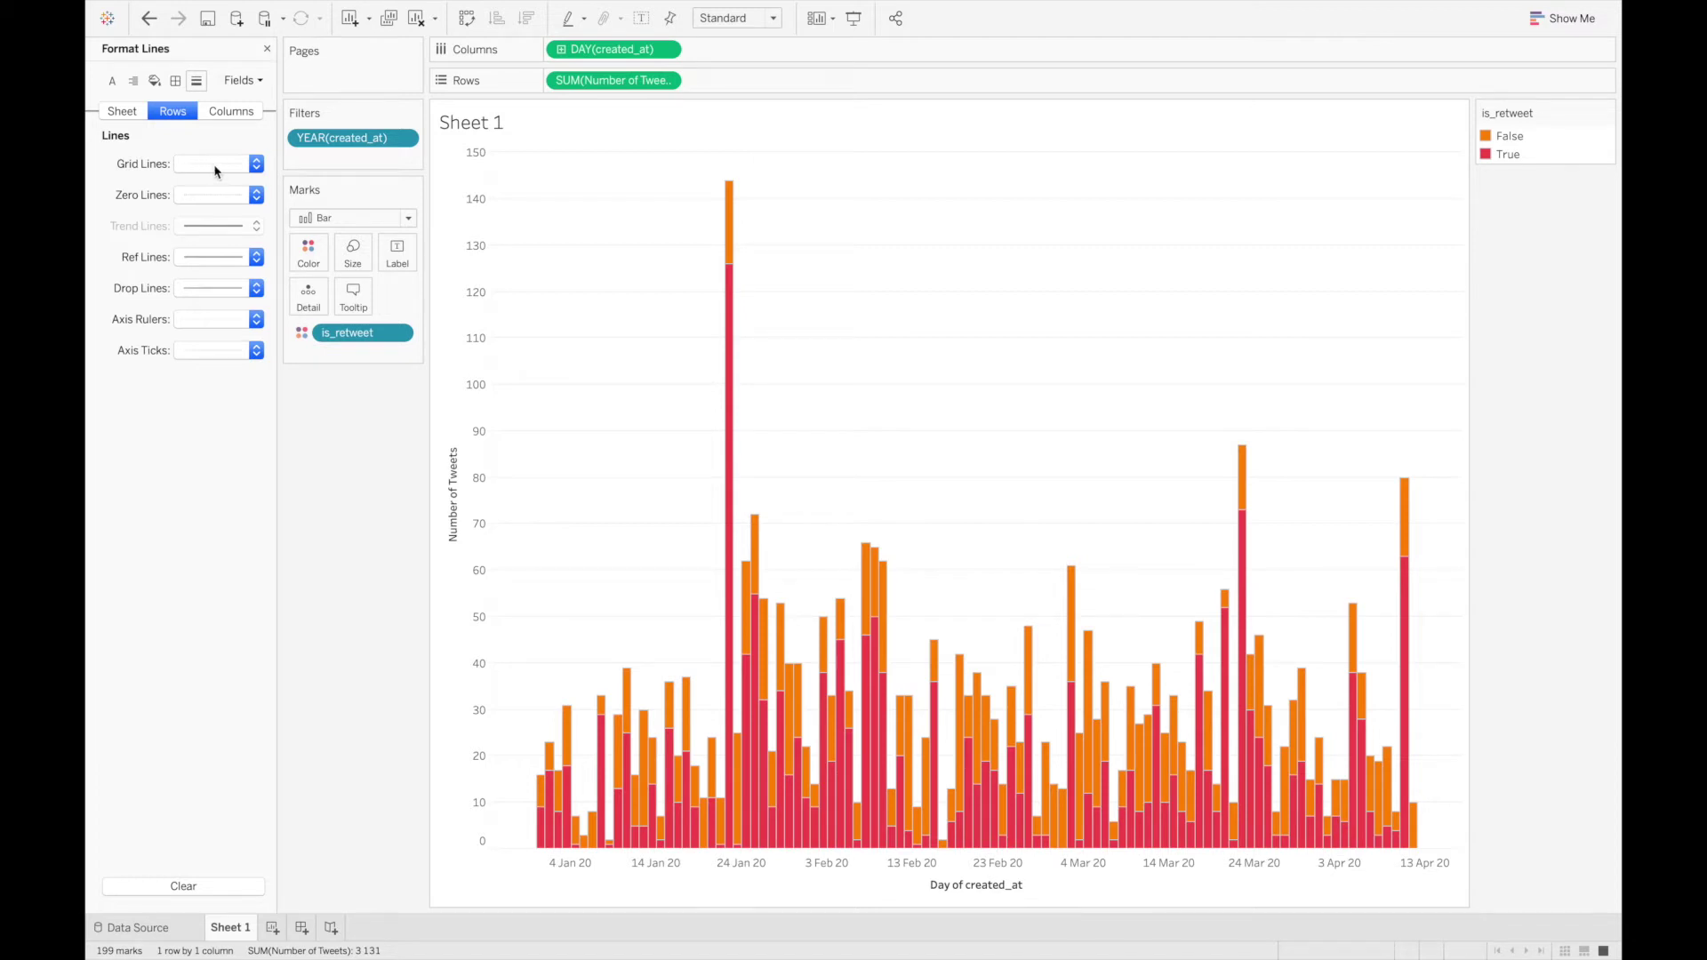
click(214, 166)
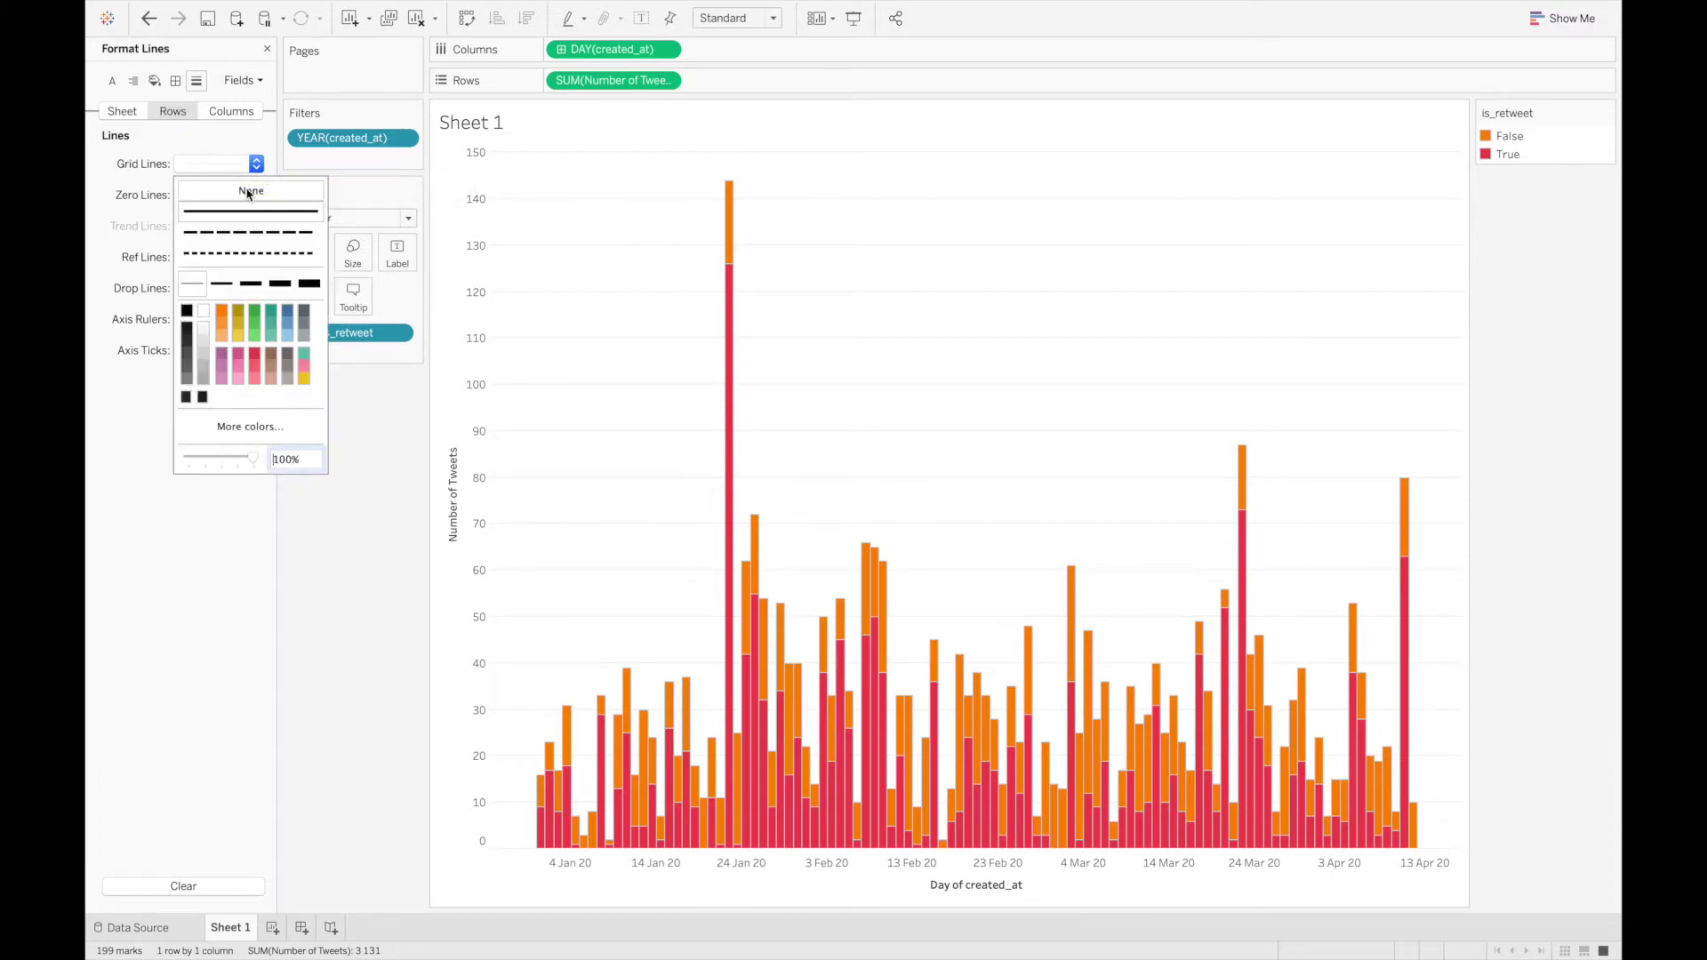
click(251, 190)
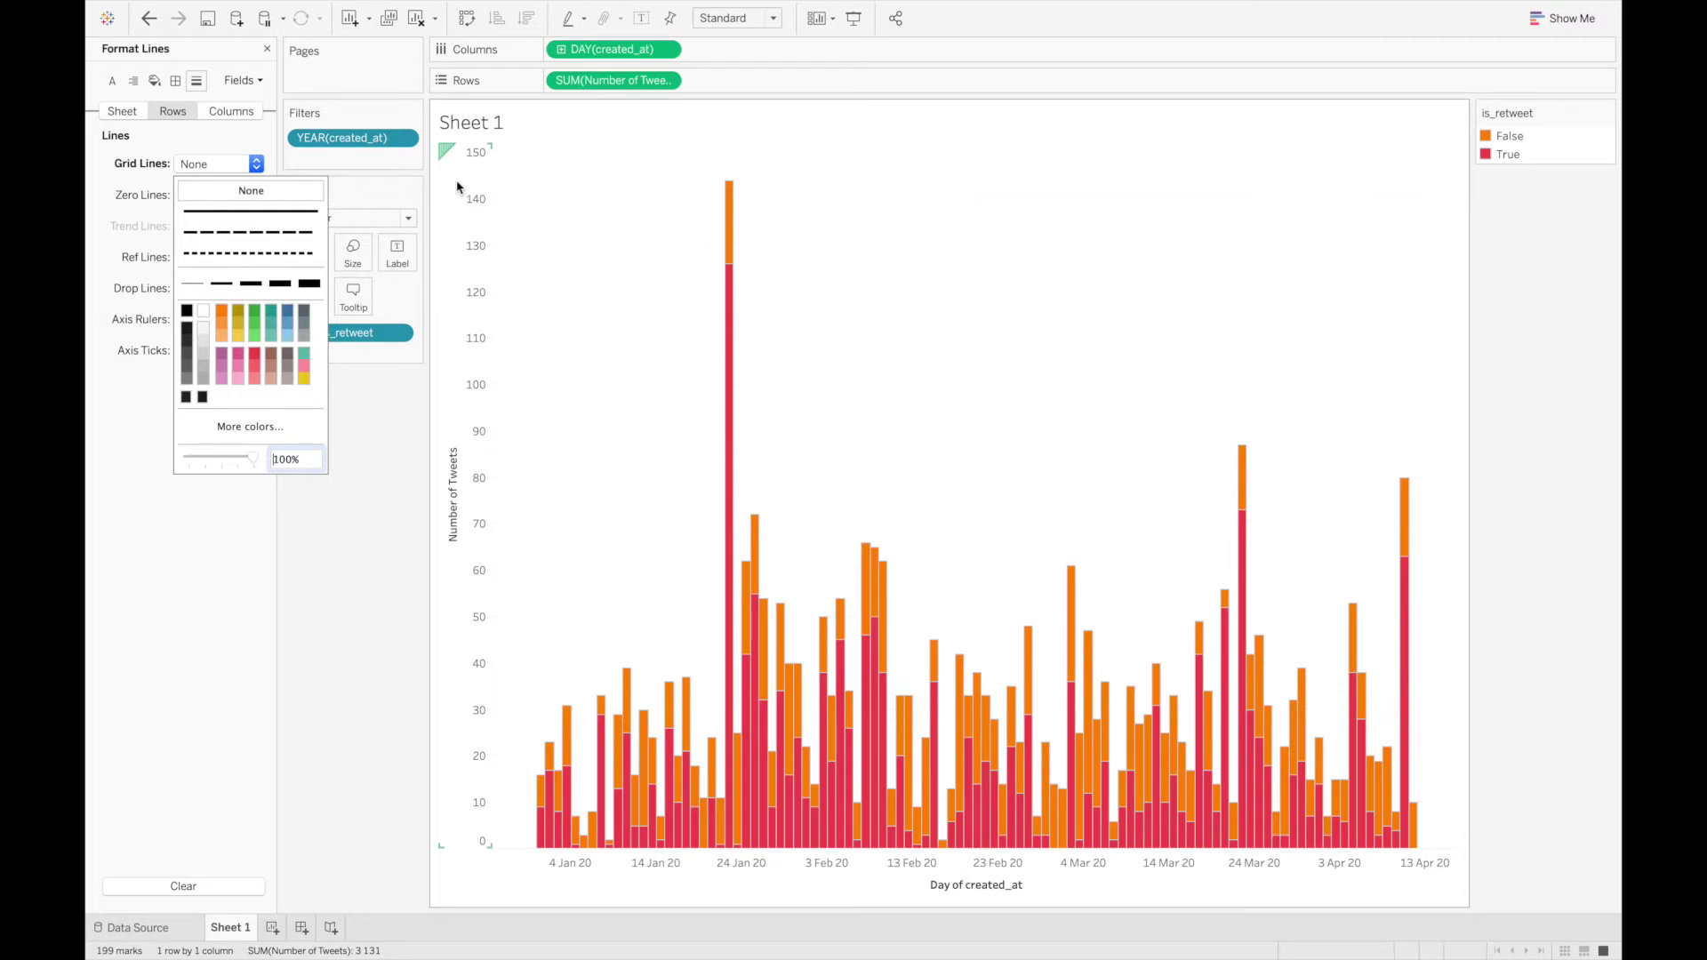
click(516, 252)
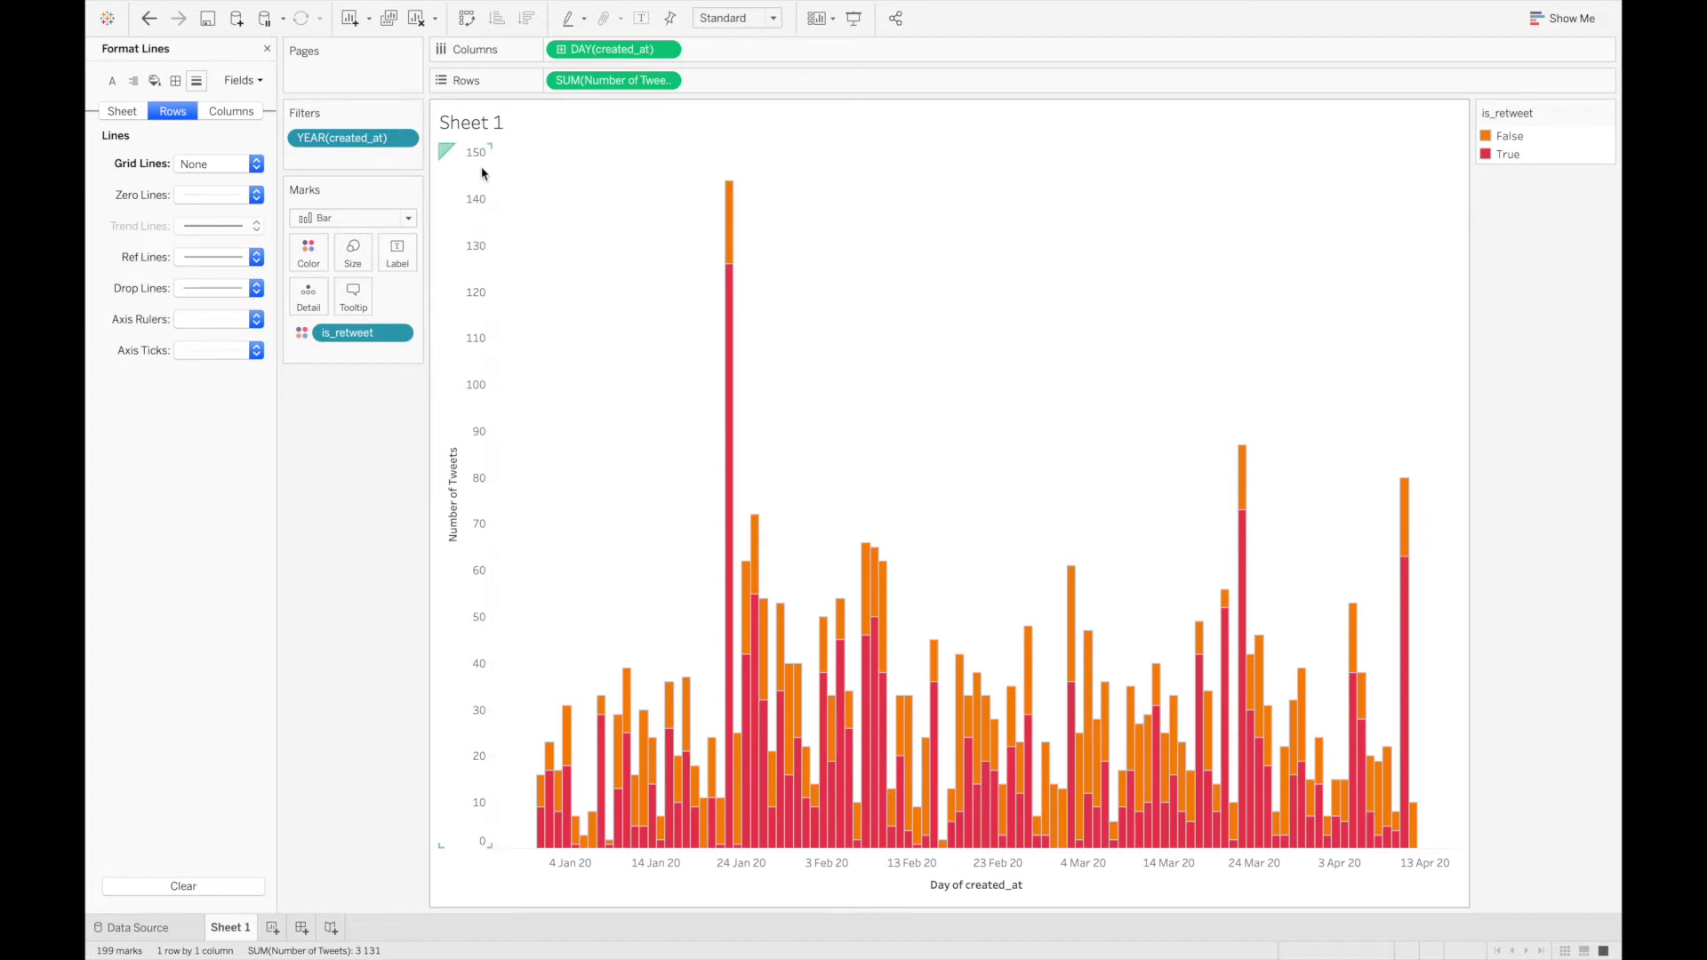
Step: Change the default worksheet font for the whole sheet to Tableau Bold
click(113, 84)
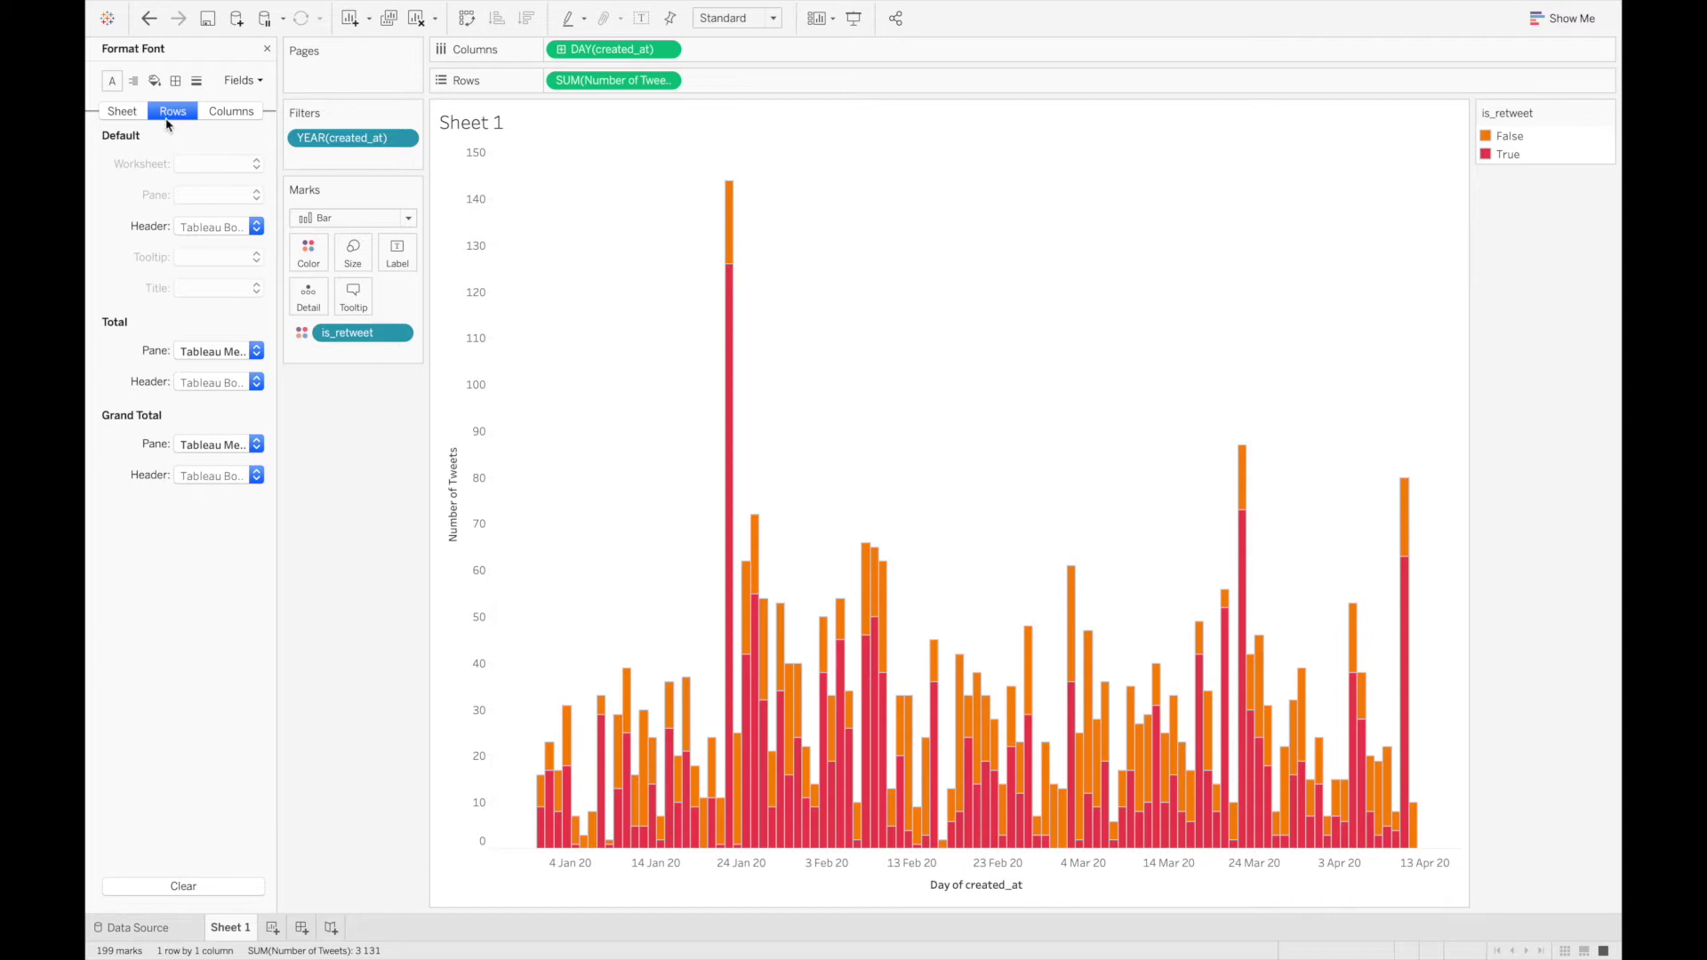
click(124, 113)
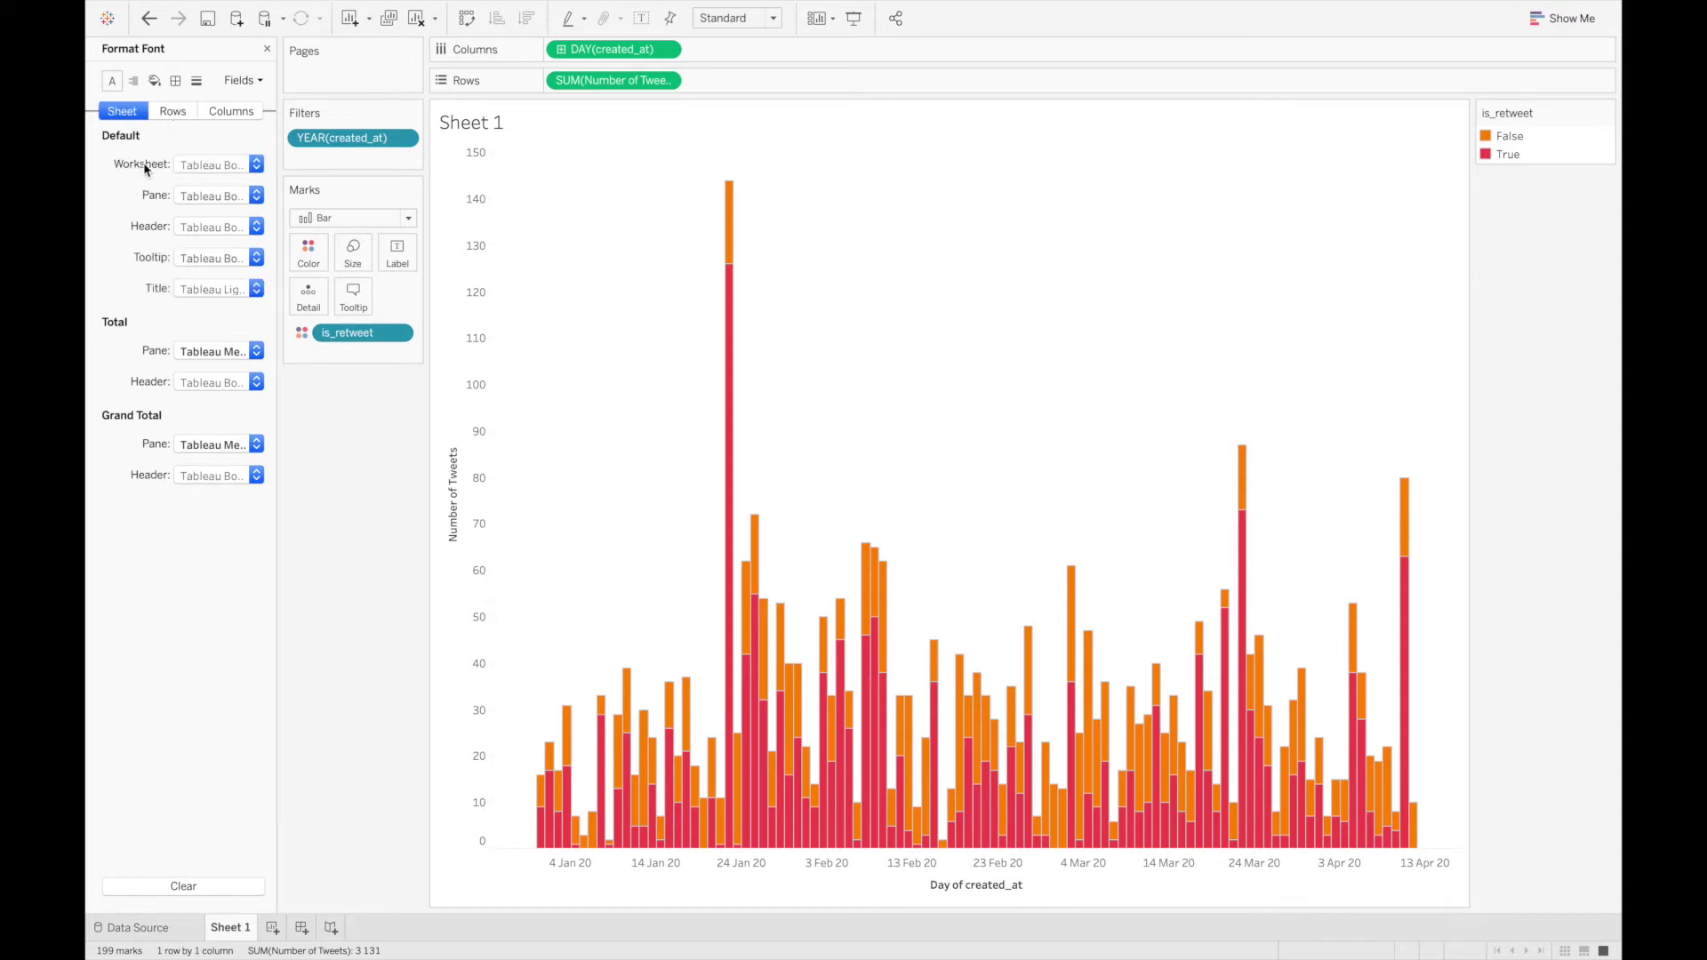
click(212, 166)
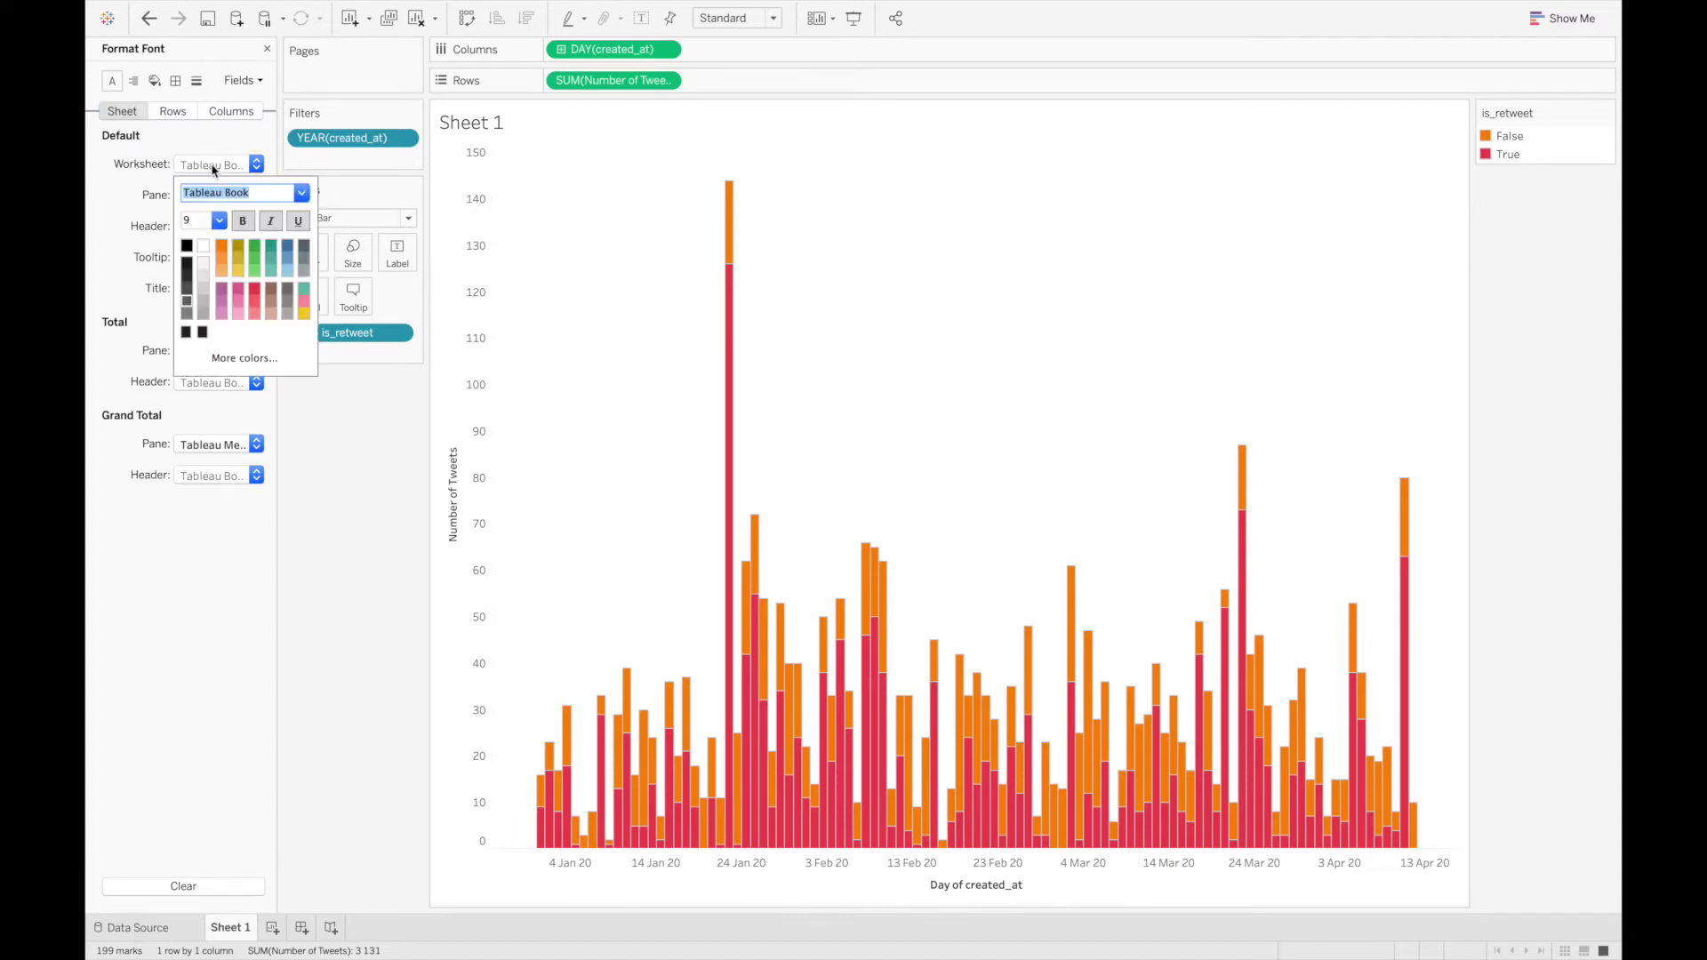
click(302, 193)
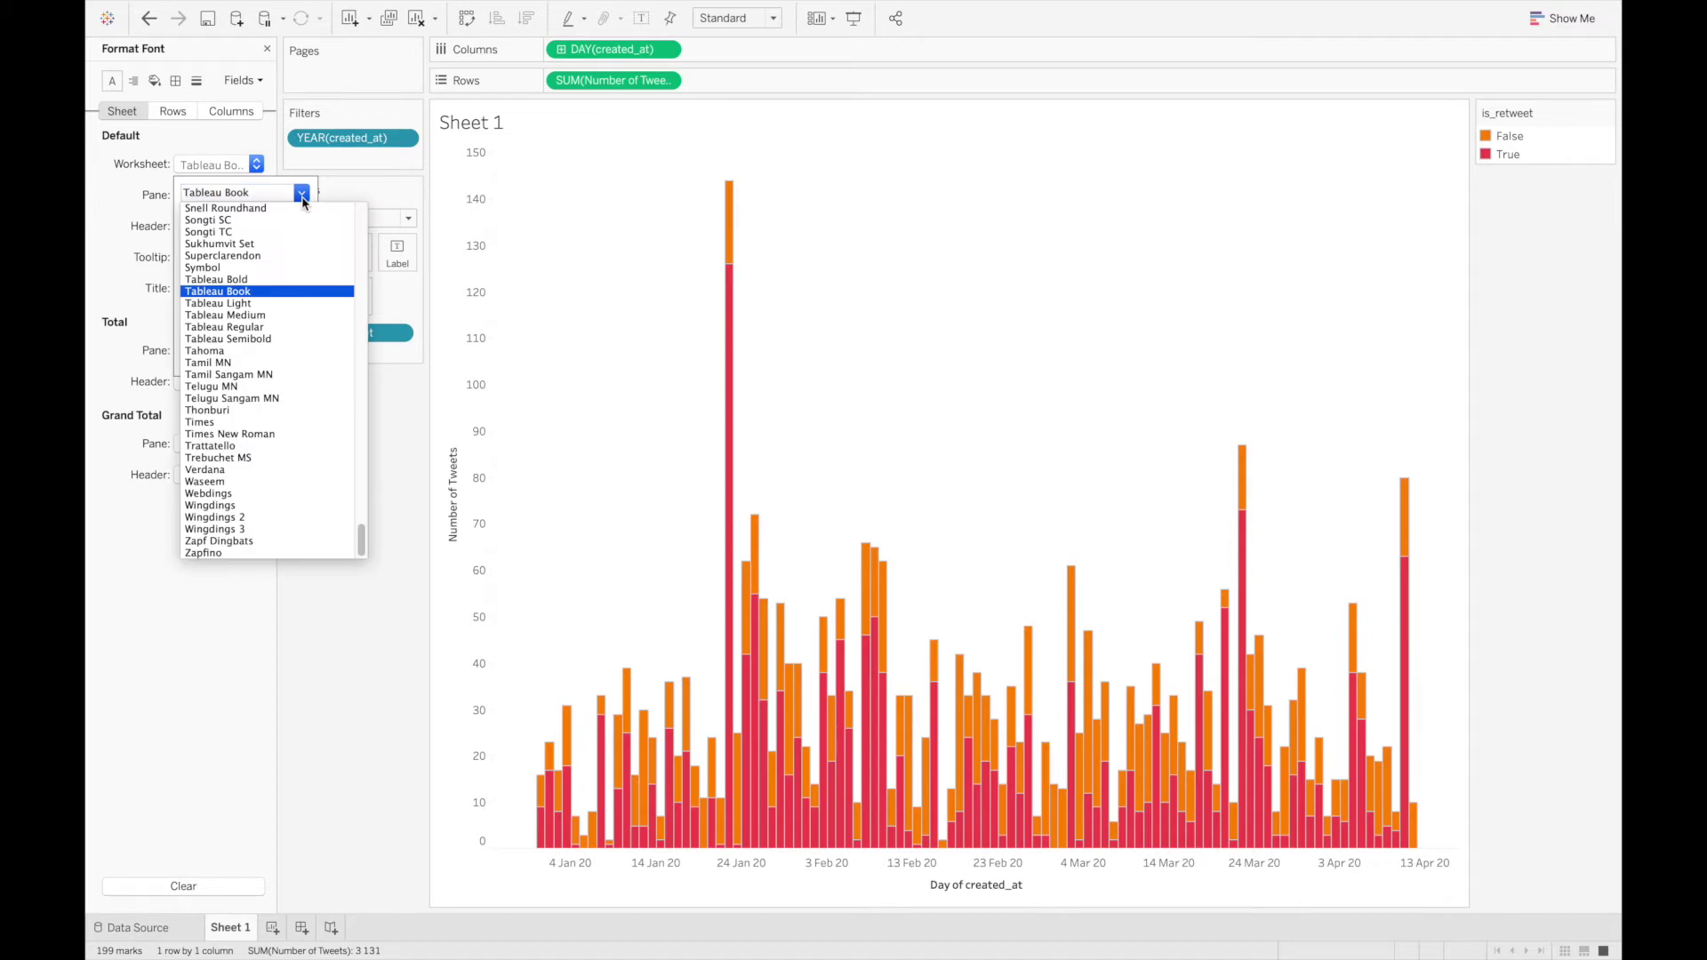
click(292, 281)
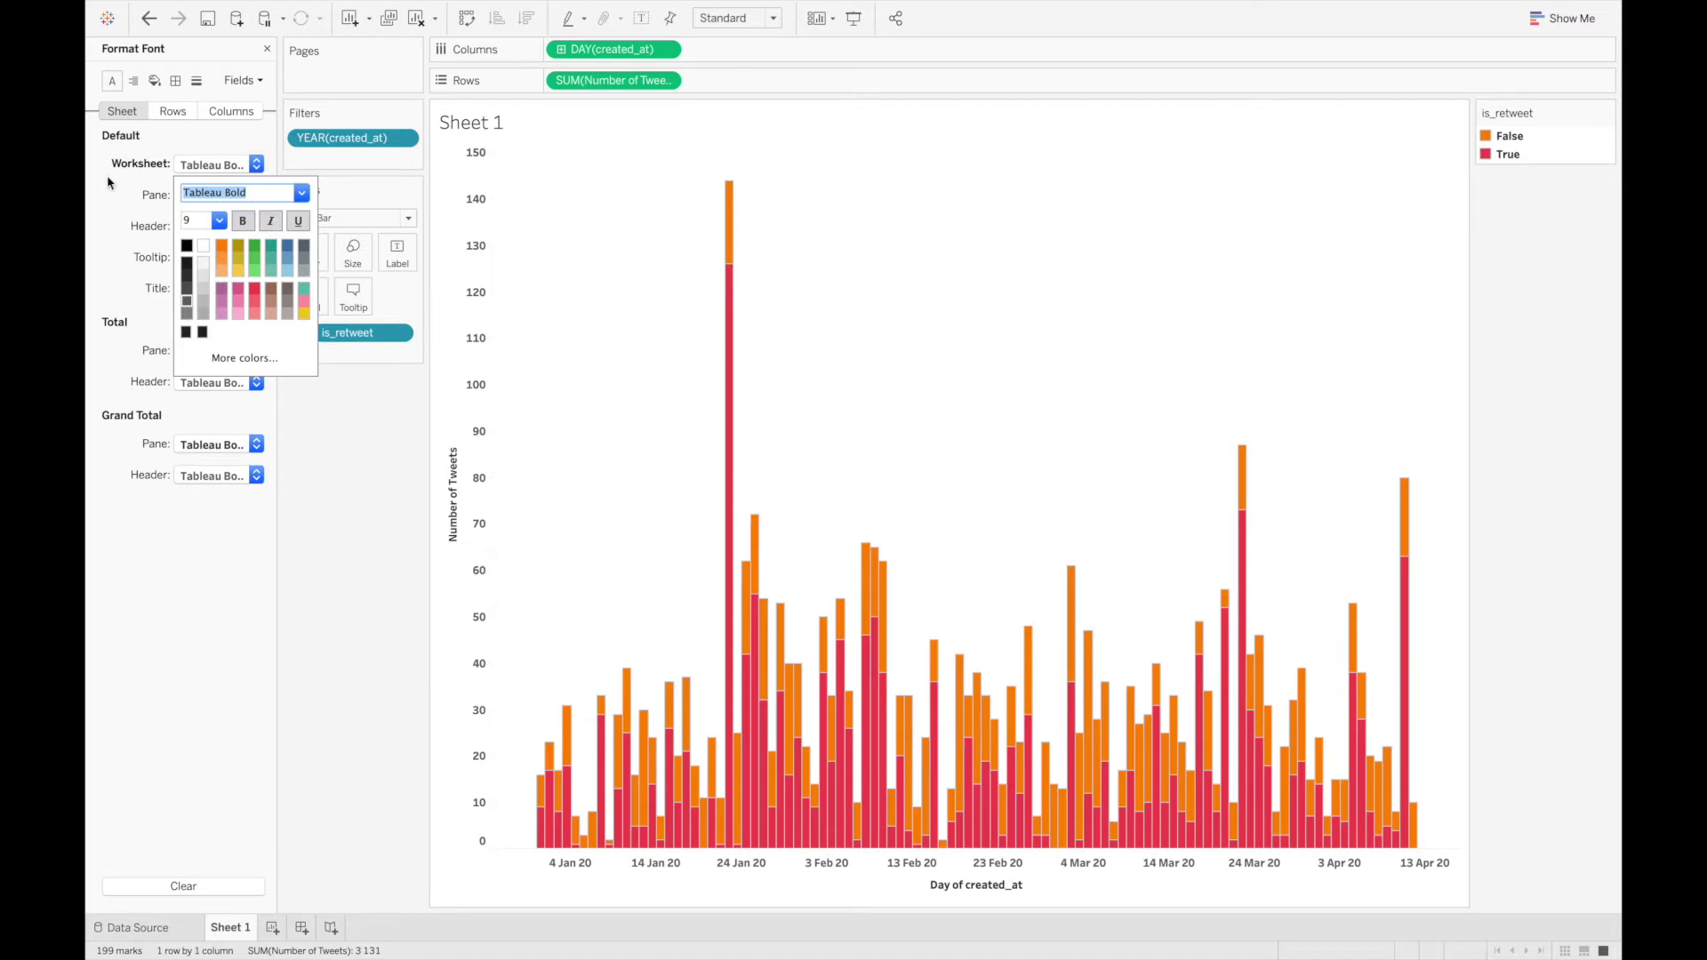
click(119, 236)
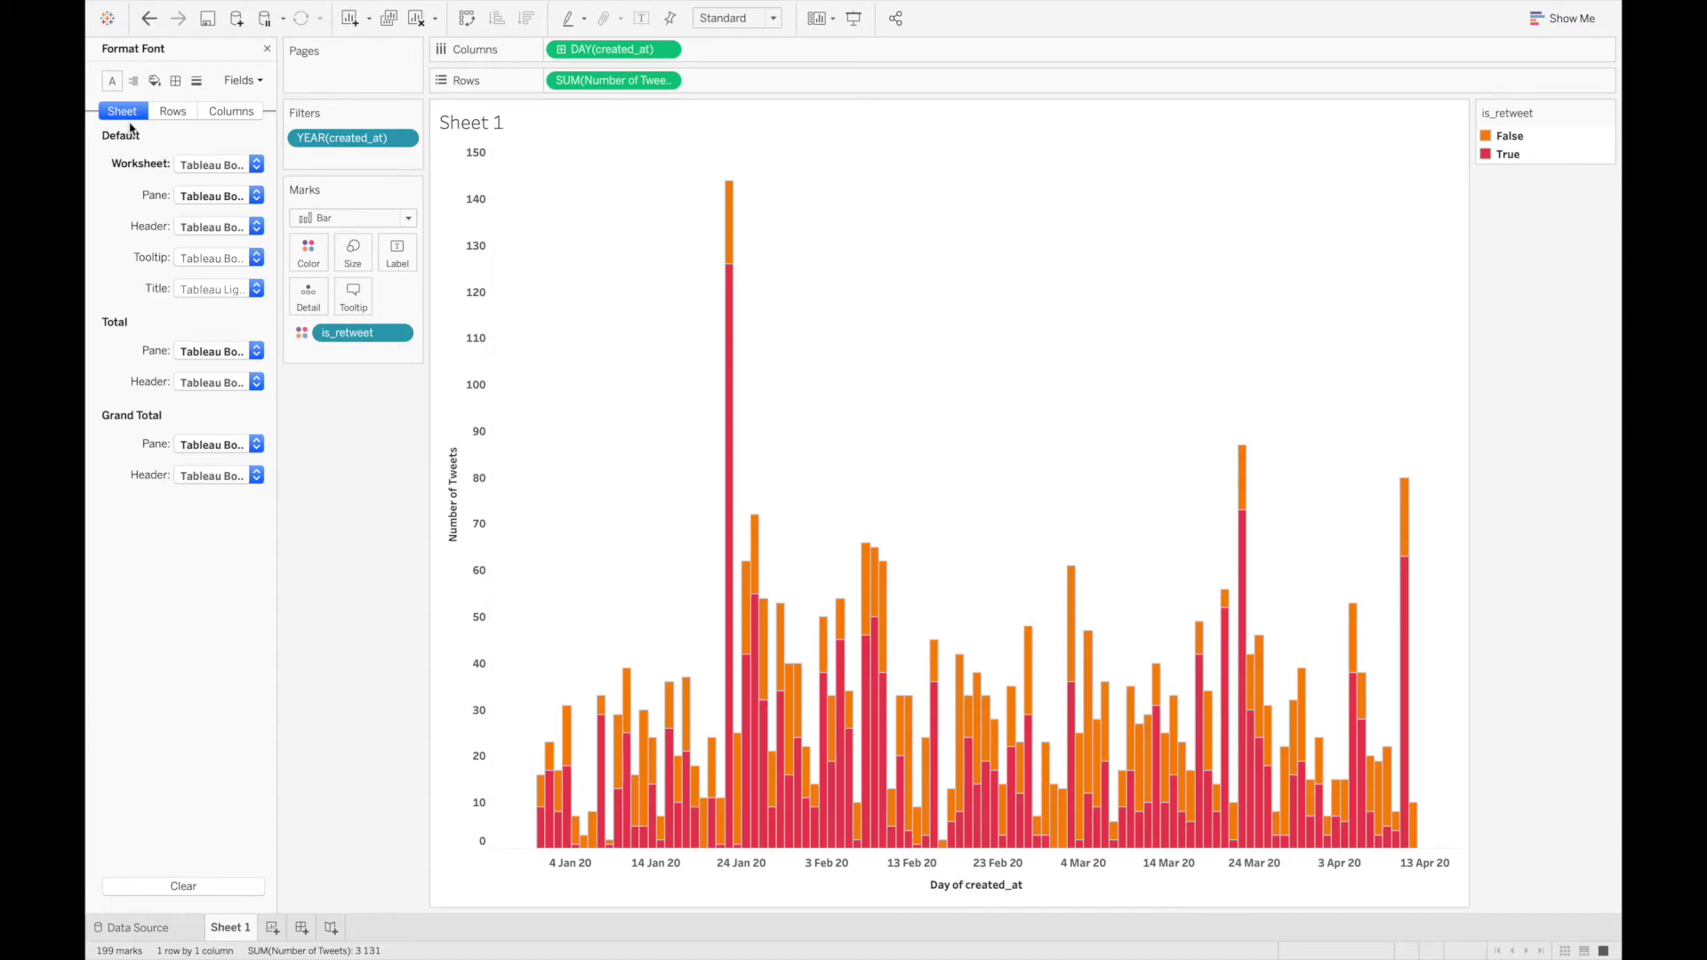
Step: Shade the worksheet background light gray
click(155, 81)
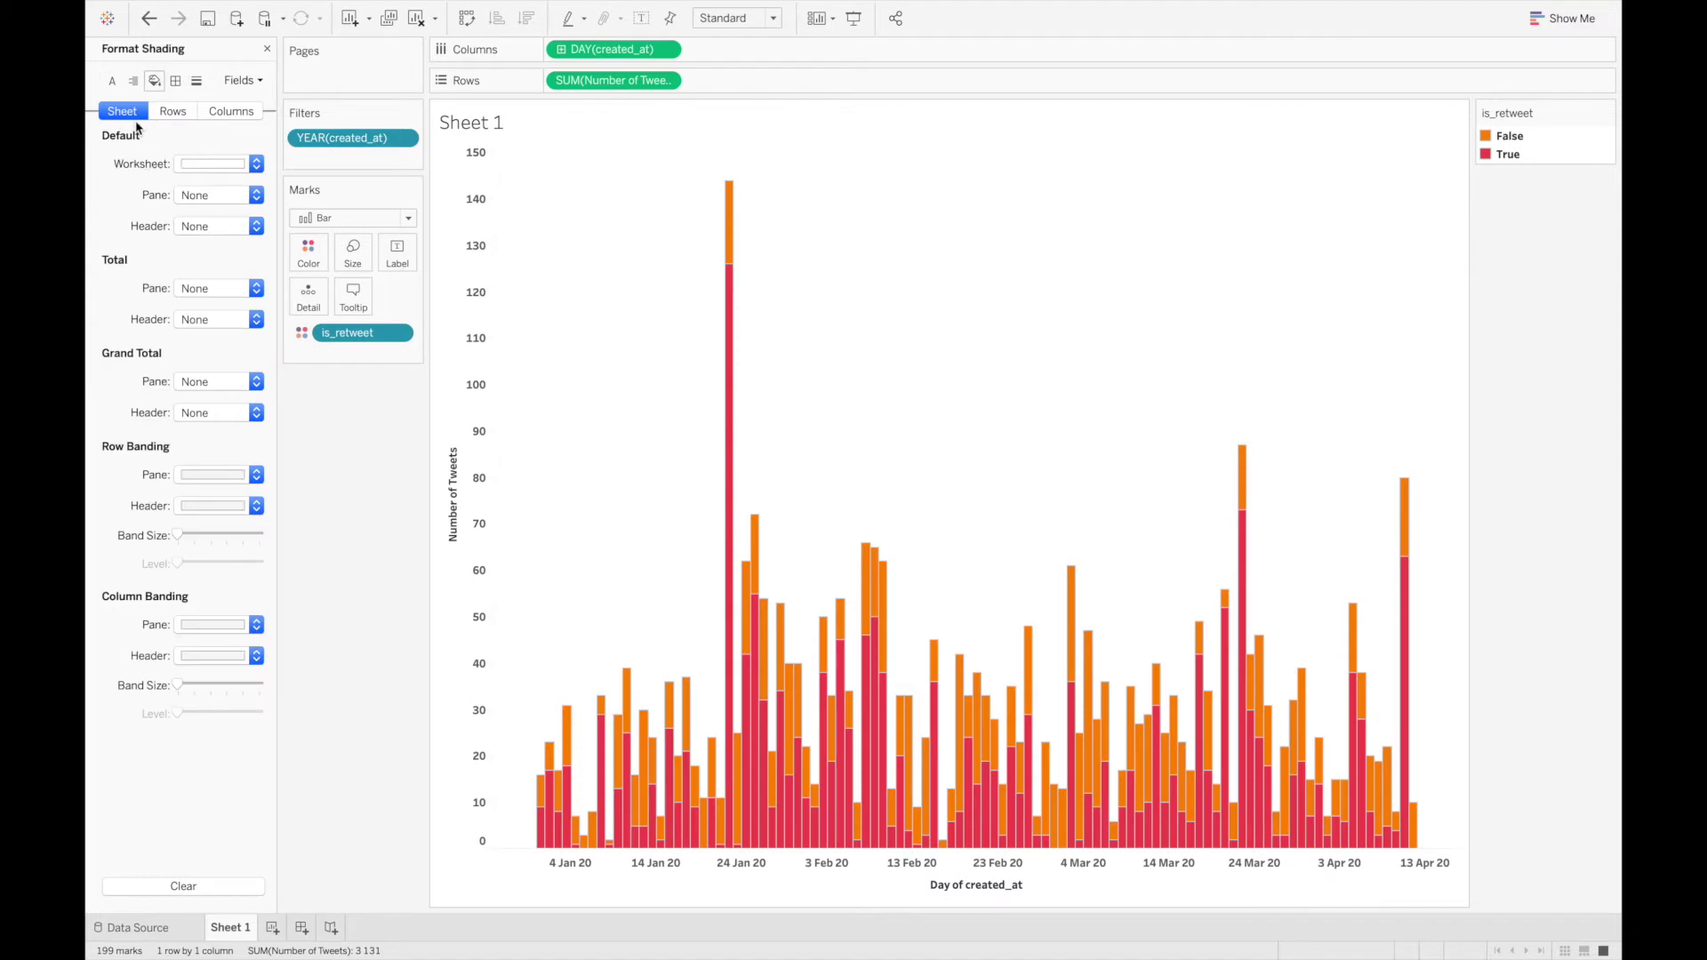
click(219, 167)
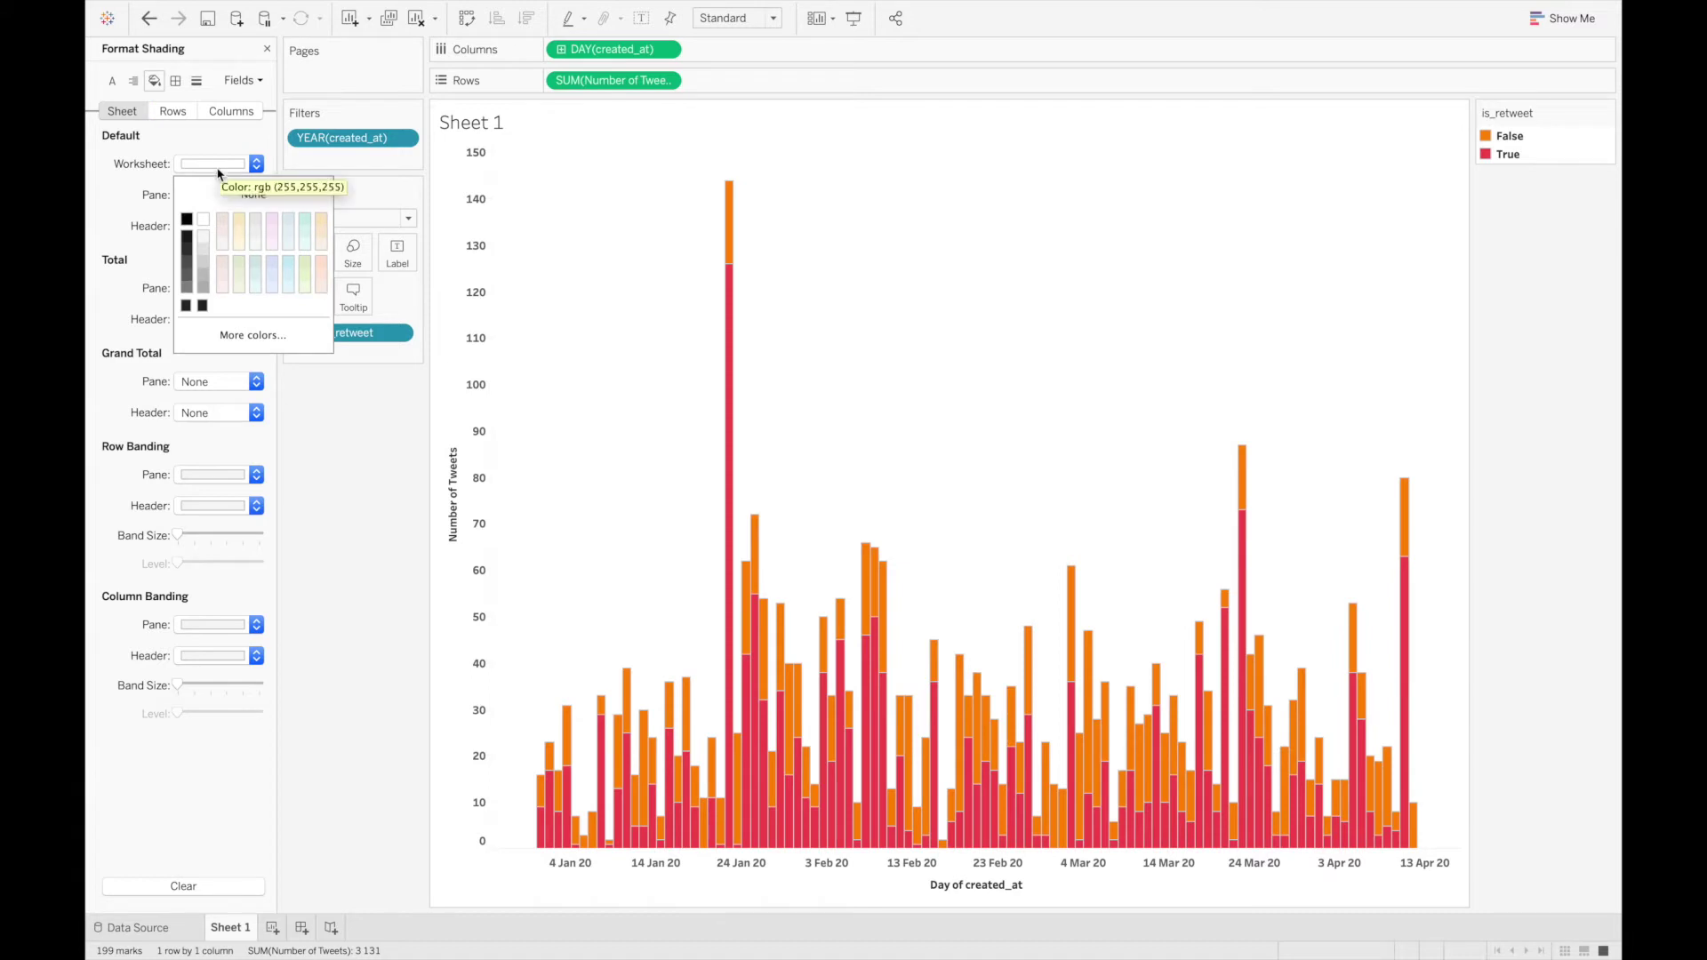
click(204, 252)
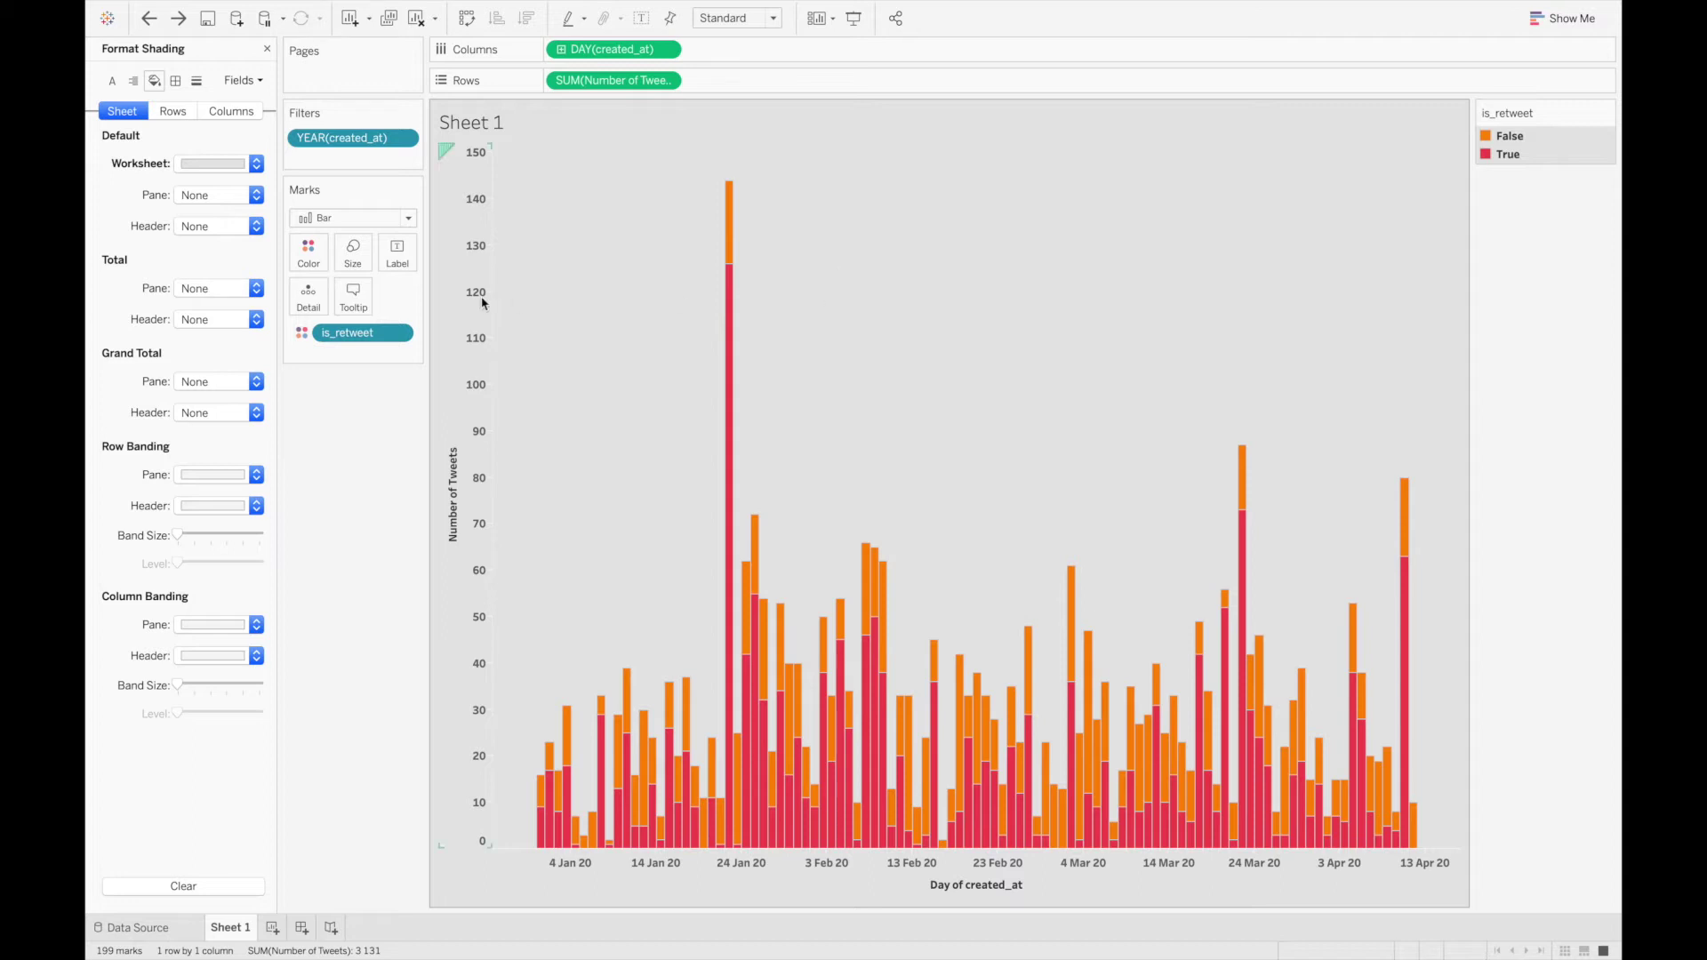
Step: Recolor the is_retweet bars with the Automatic palette, using blue for False and warm gray for True
click(308, 257)
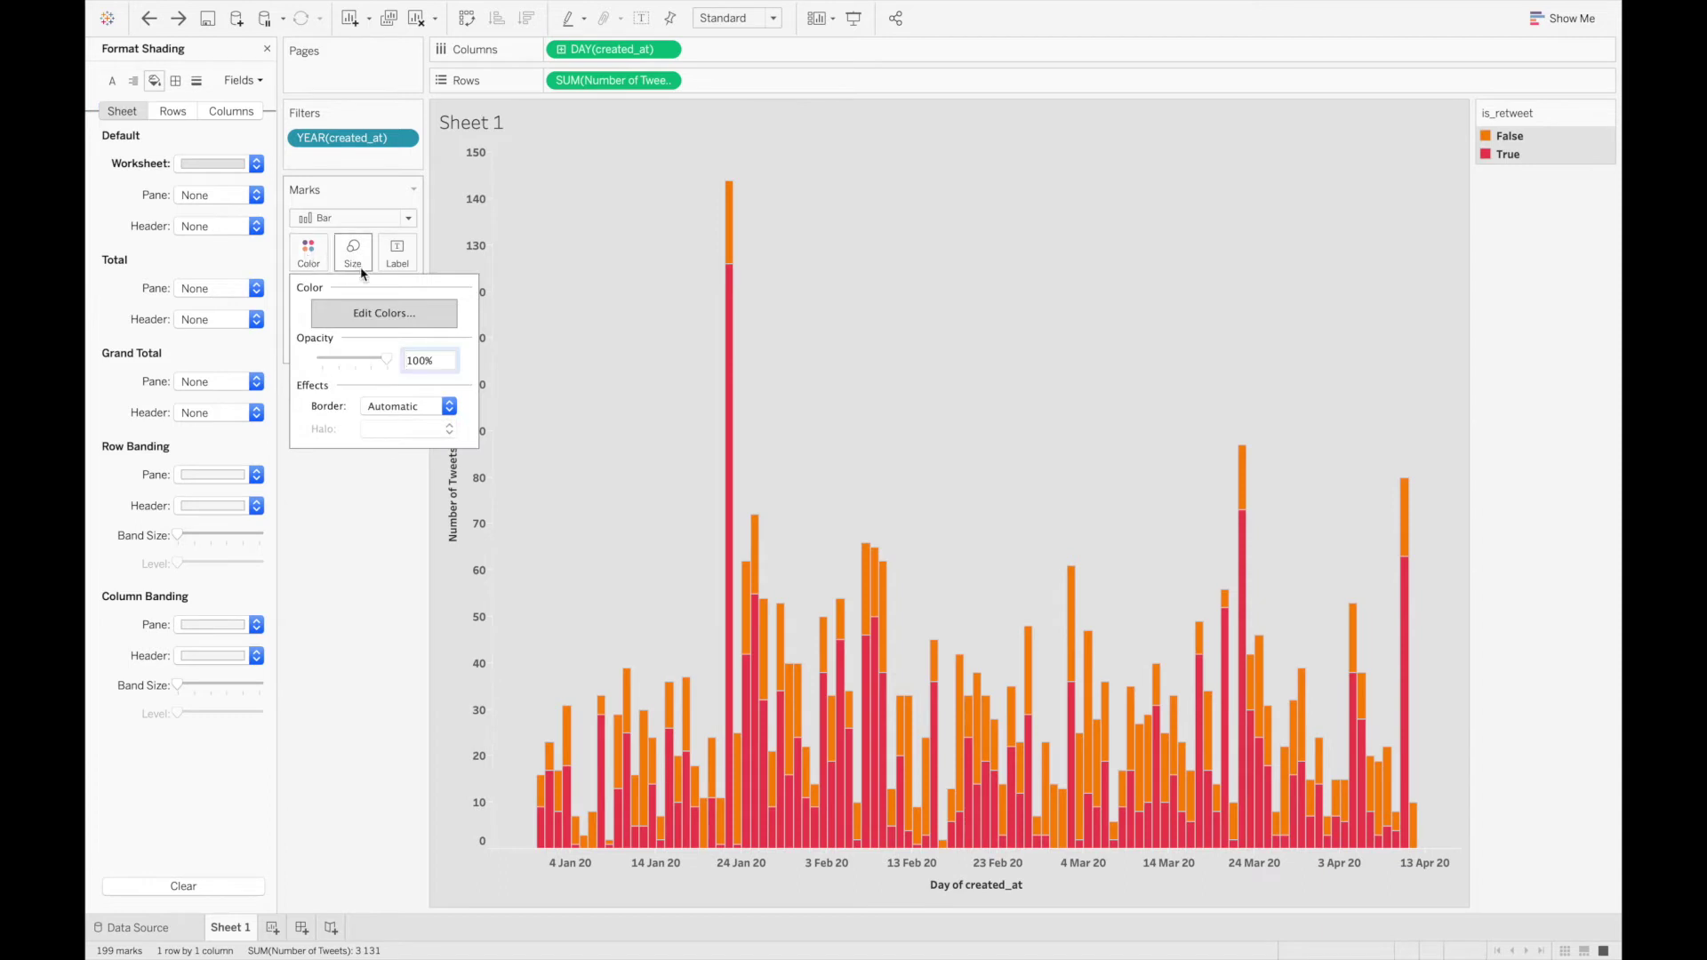
click(377, 320)
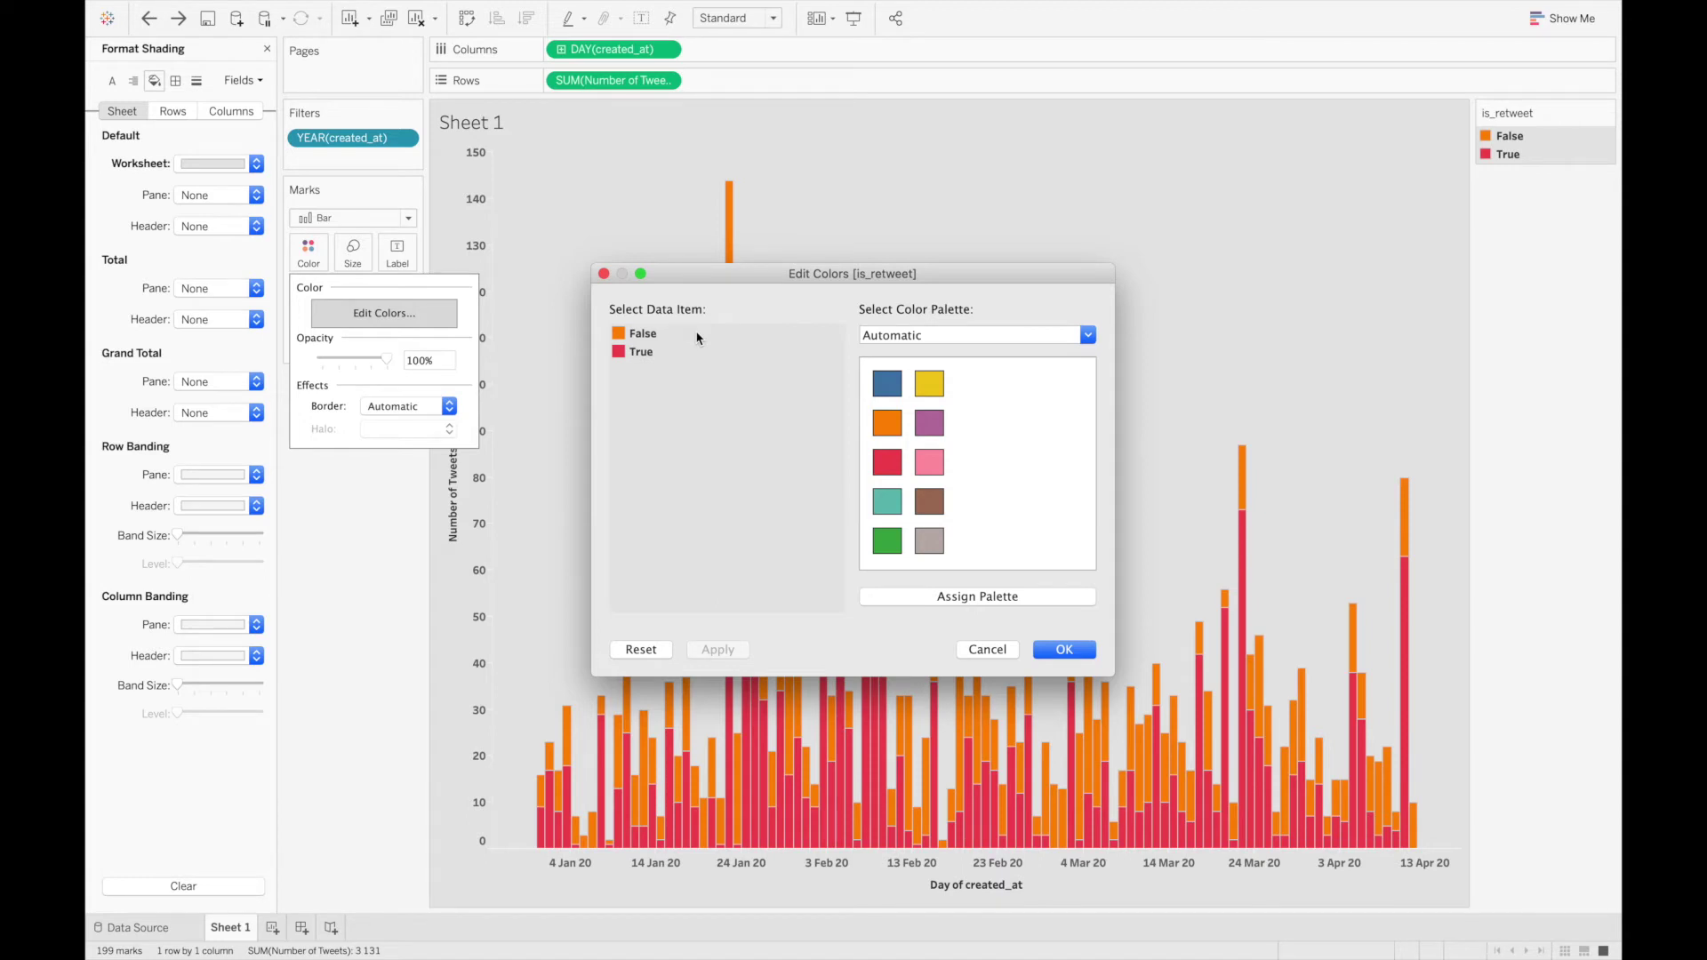
click(669, 337)
click(874, 389)
click(991, 344)
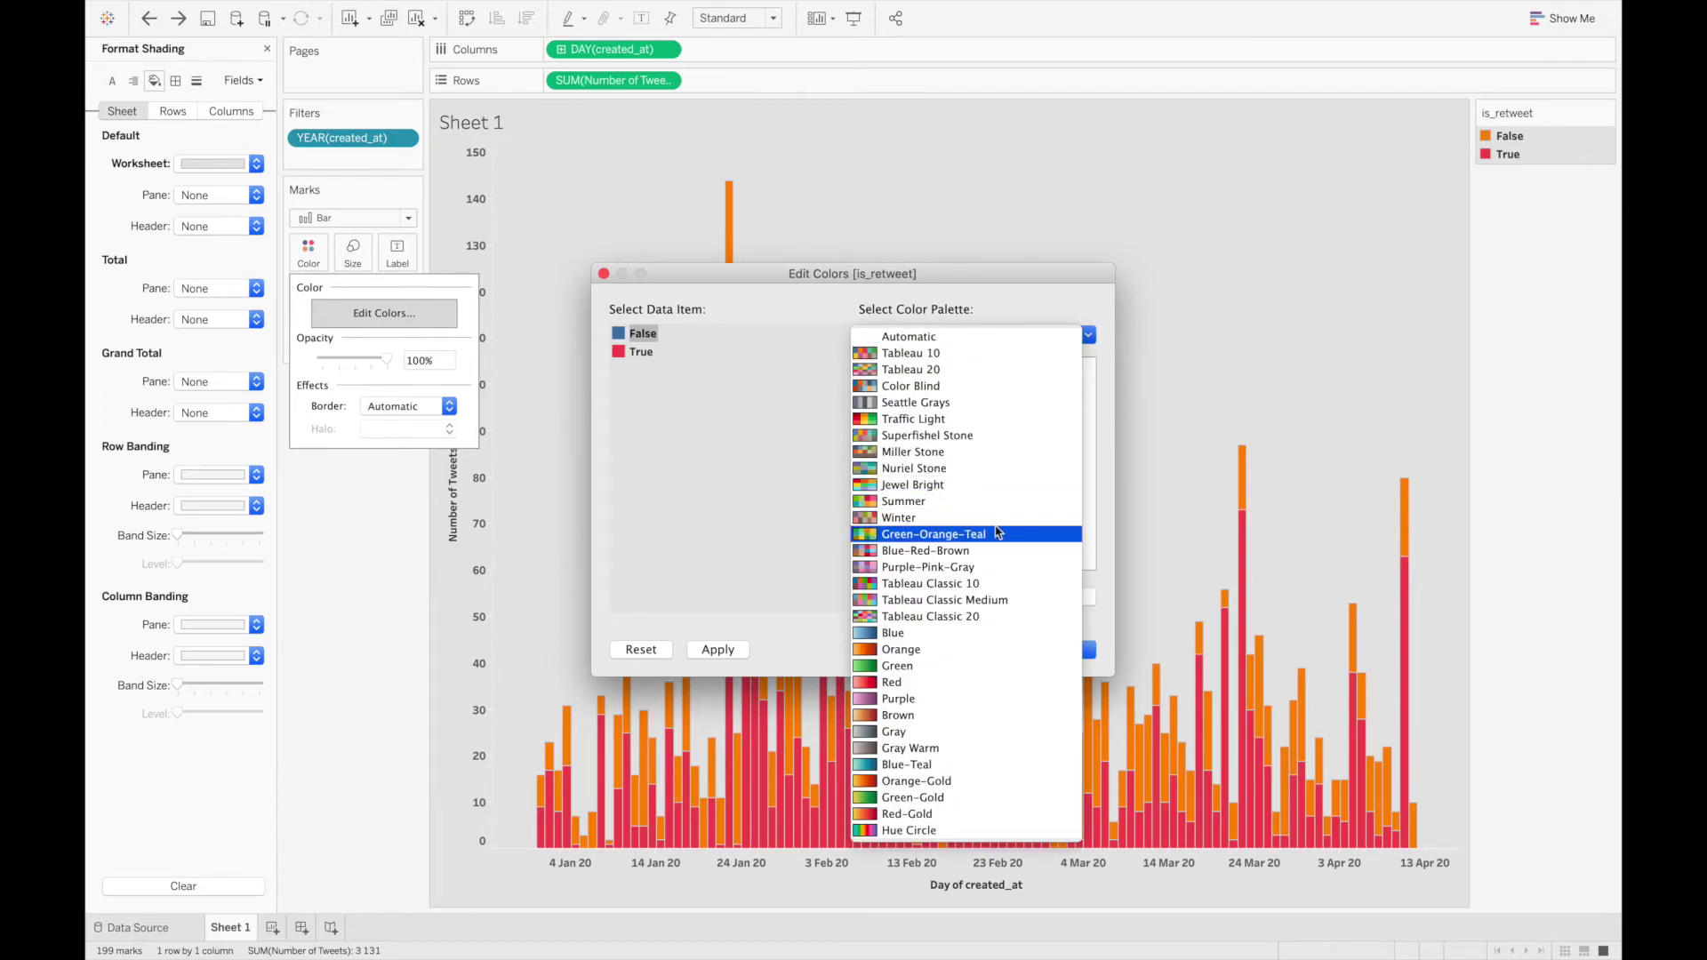
click(712, 510)
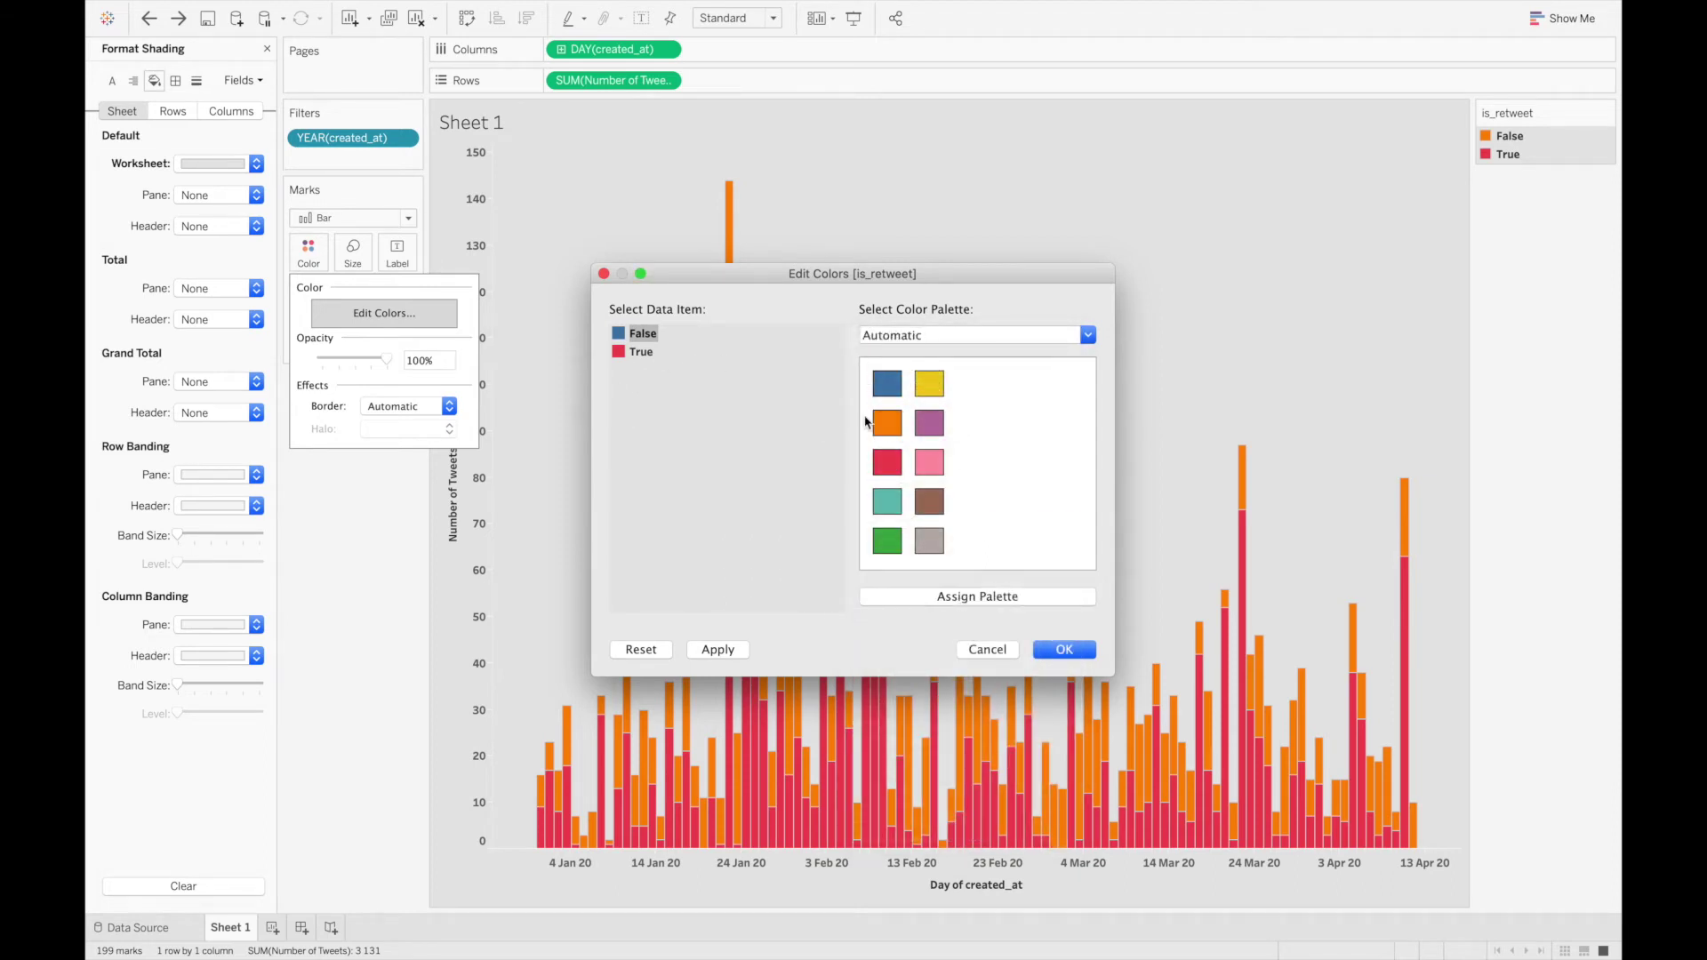
click(641, 352)
click(936, 549)
click(1060, 650)
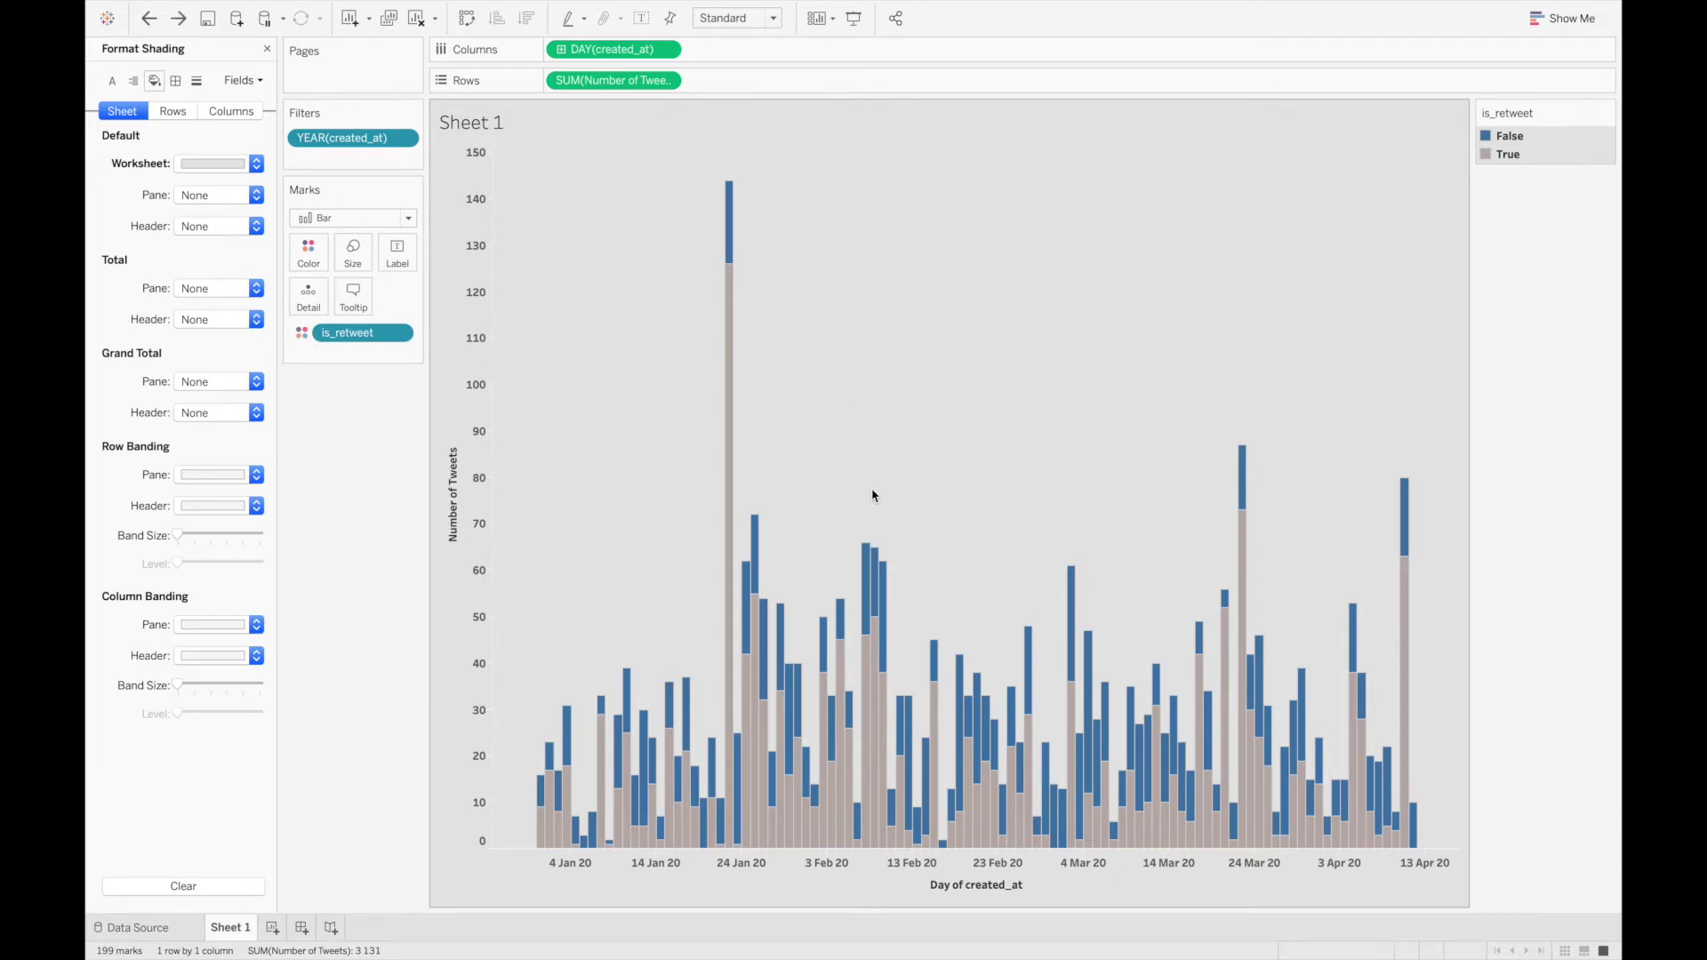
Step: Change the horizontal axis title from the default field name to "Date"
right_click(967, 892)
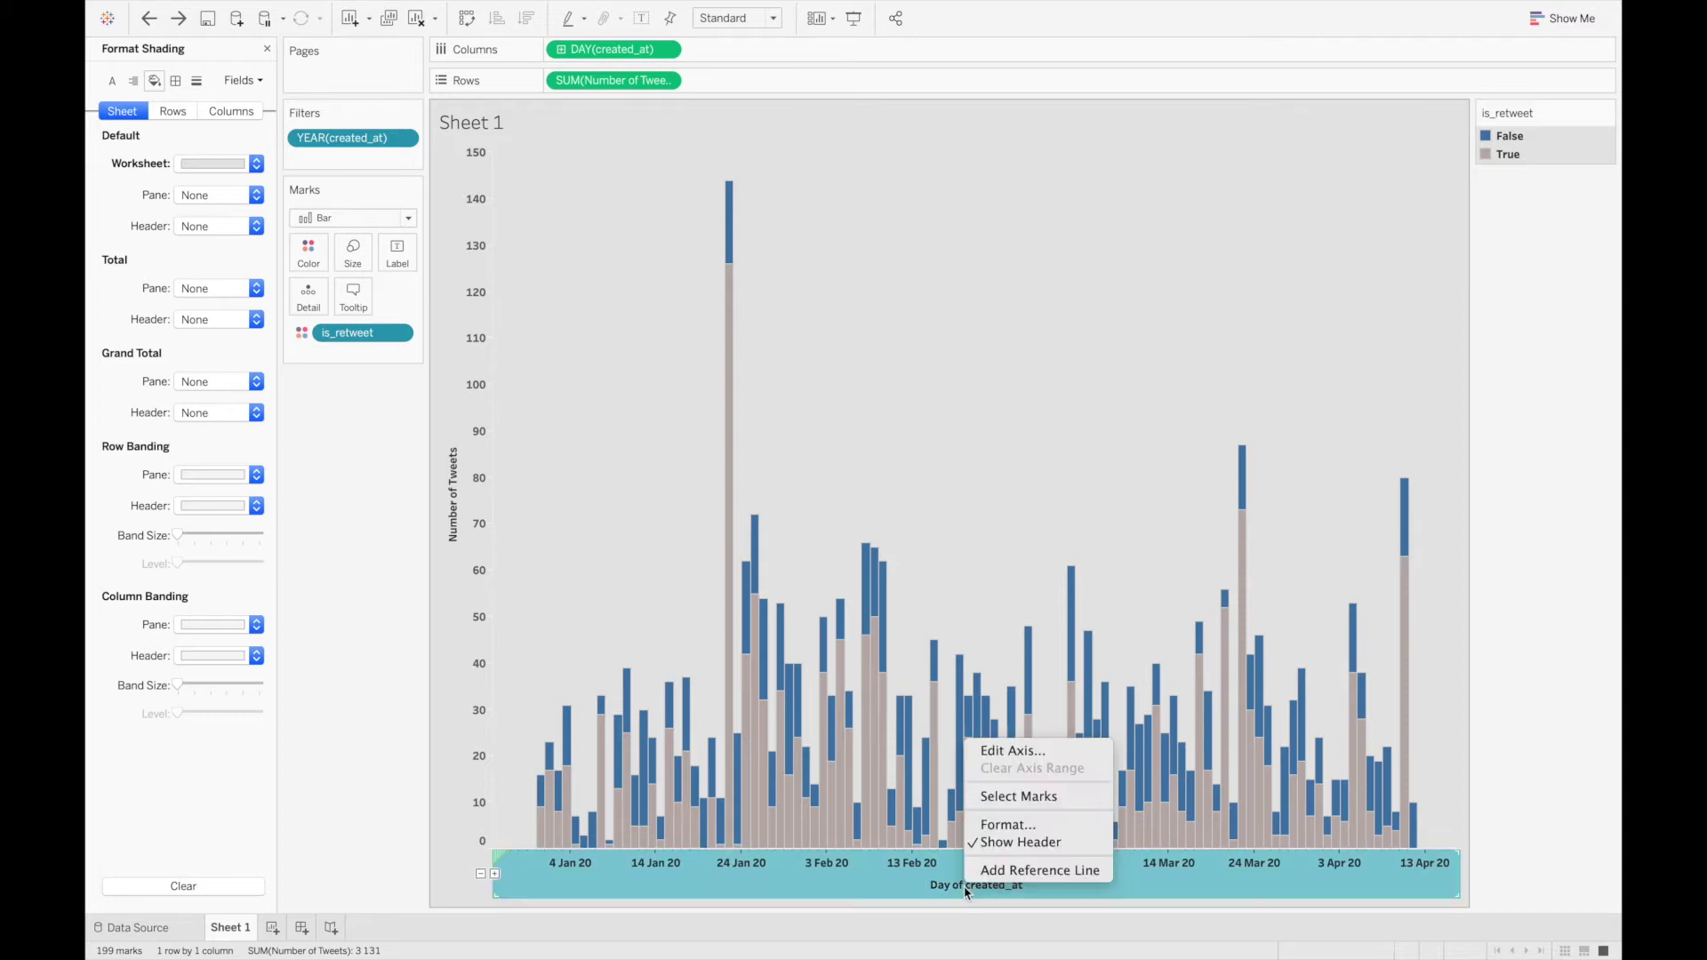
click(1010, 754)
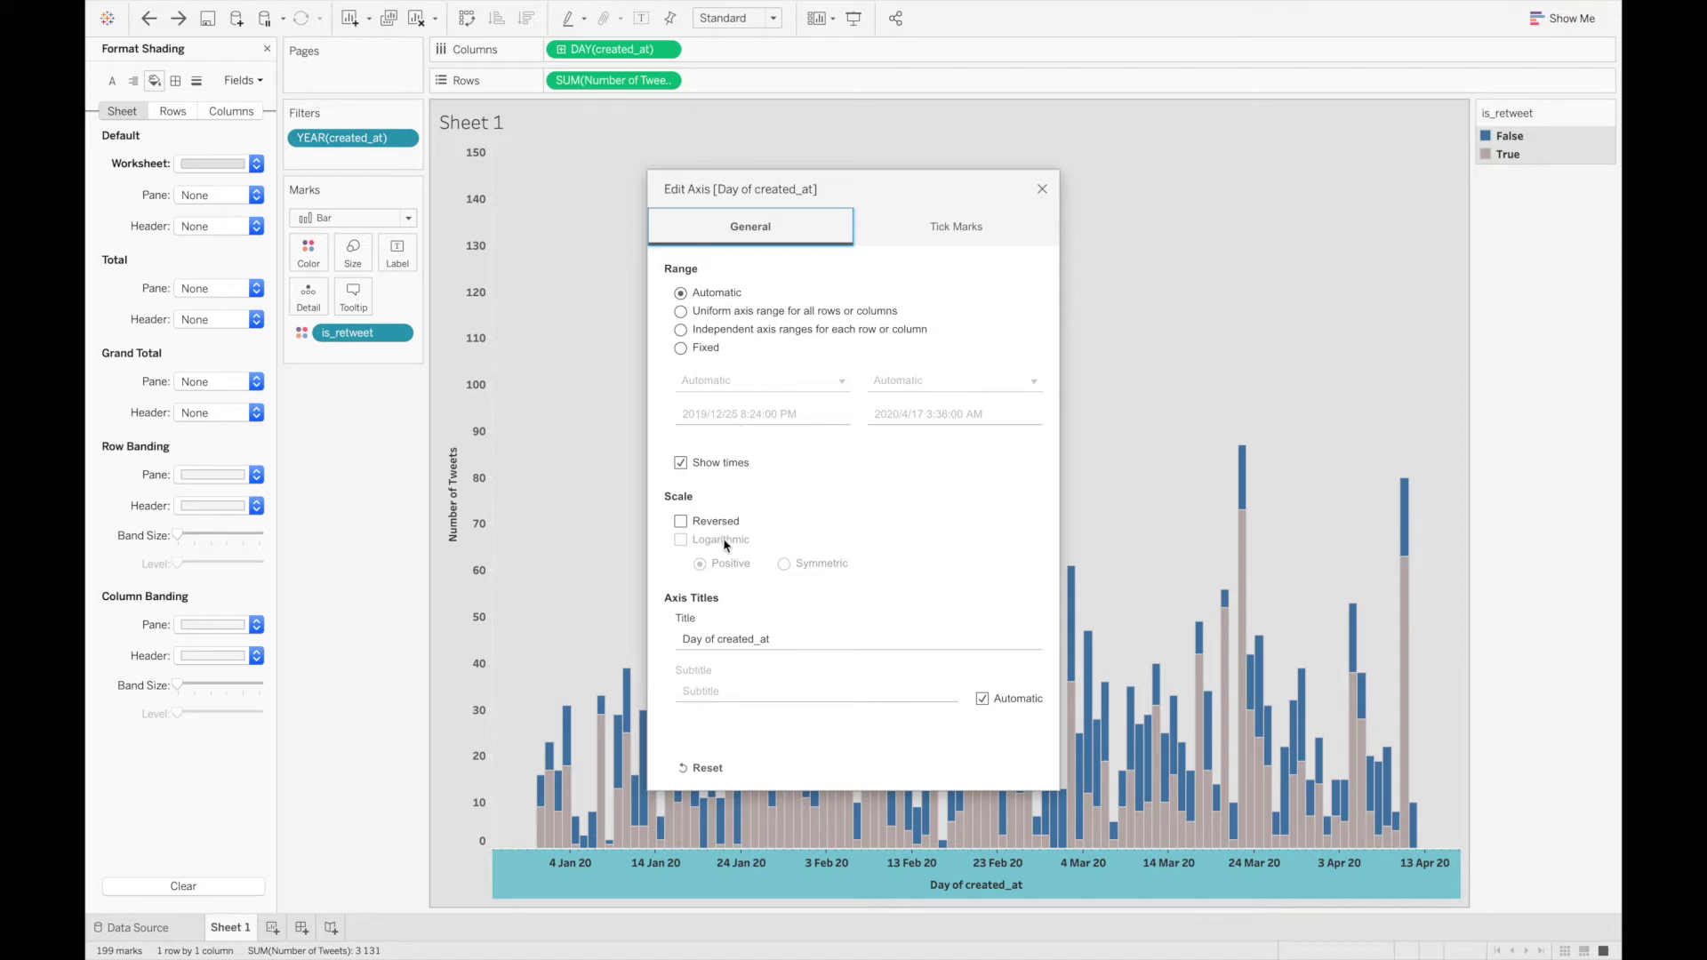
click(732, 620)
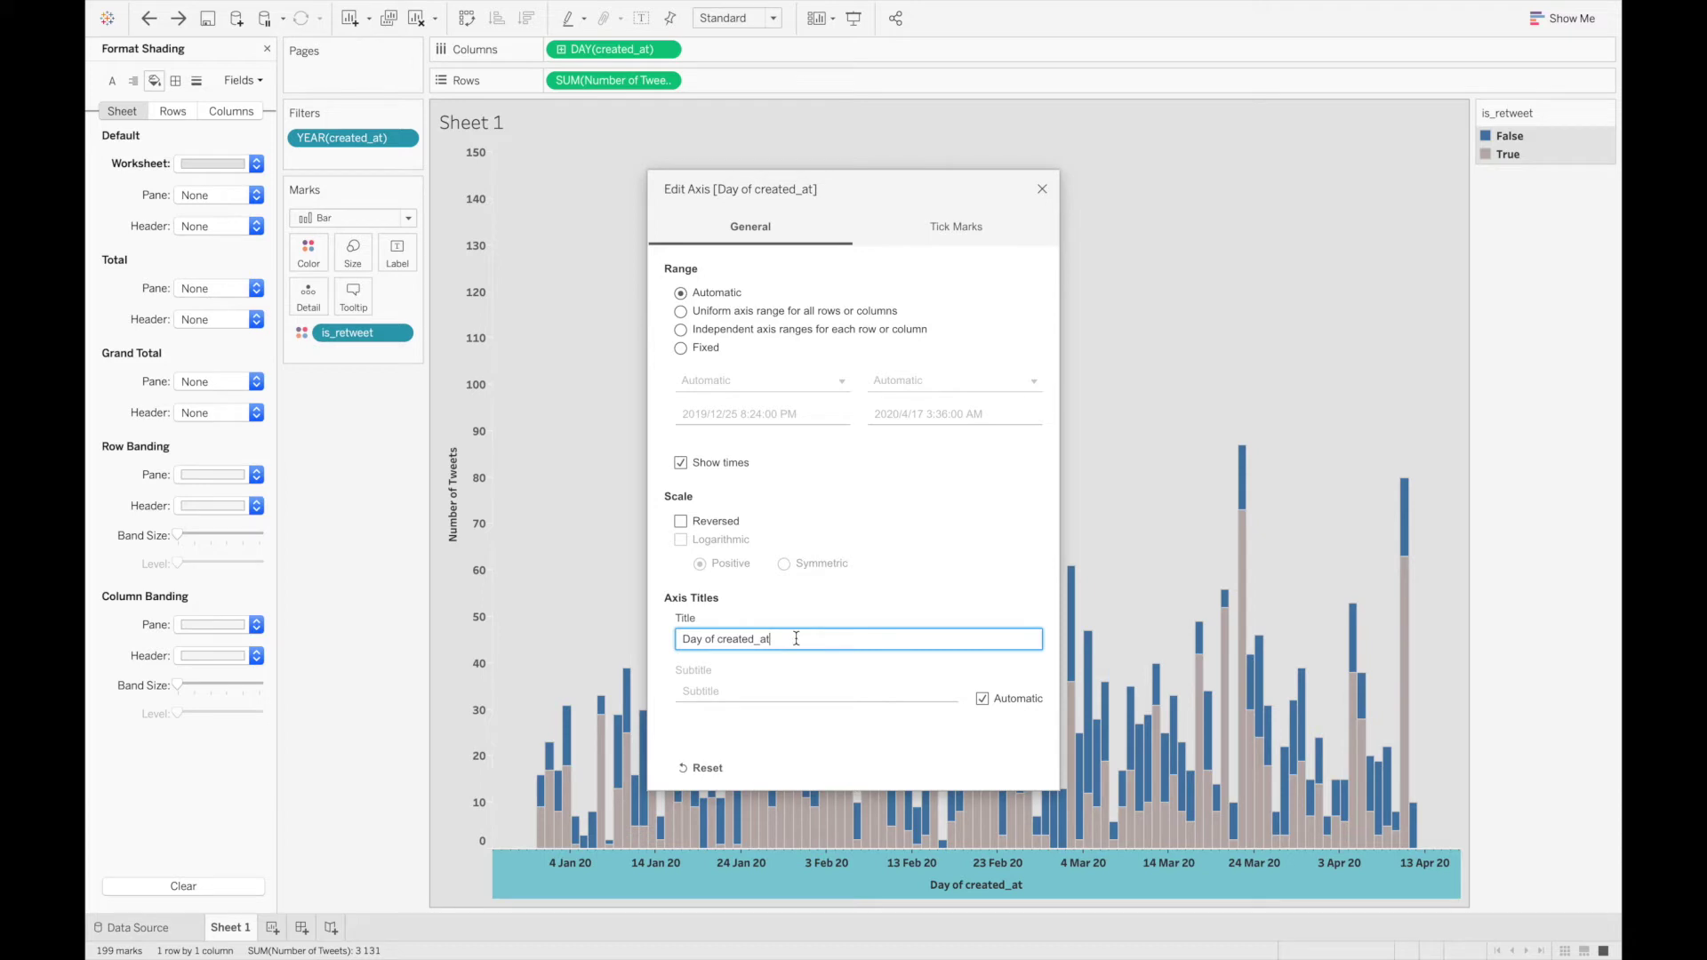
drag(794, 637, 638, 640)
text(Date)
key(Return)
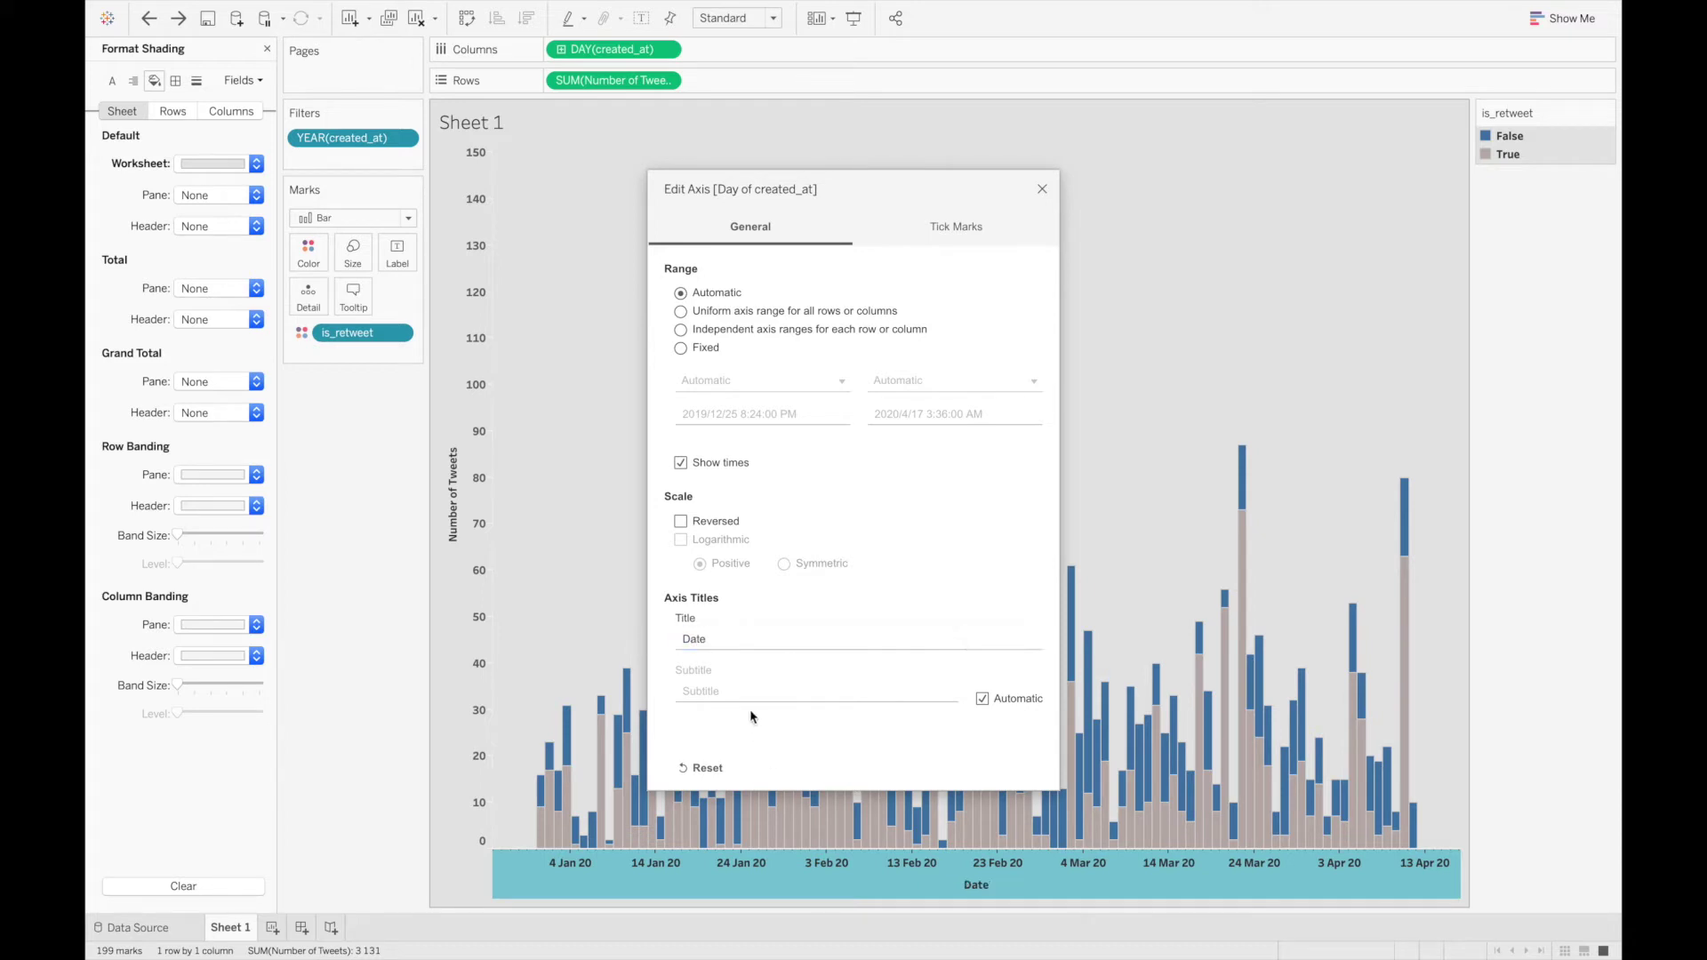
Step: Close the date axis settings and clear the axis selection
click(1043, 190)
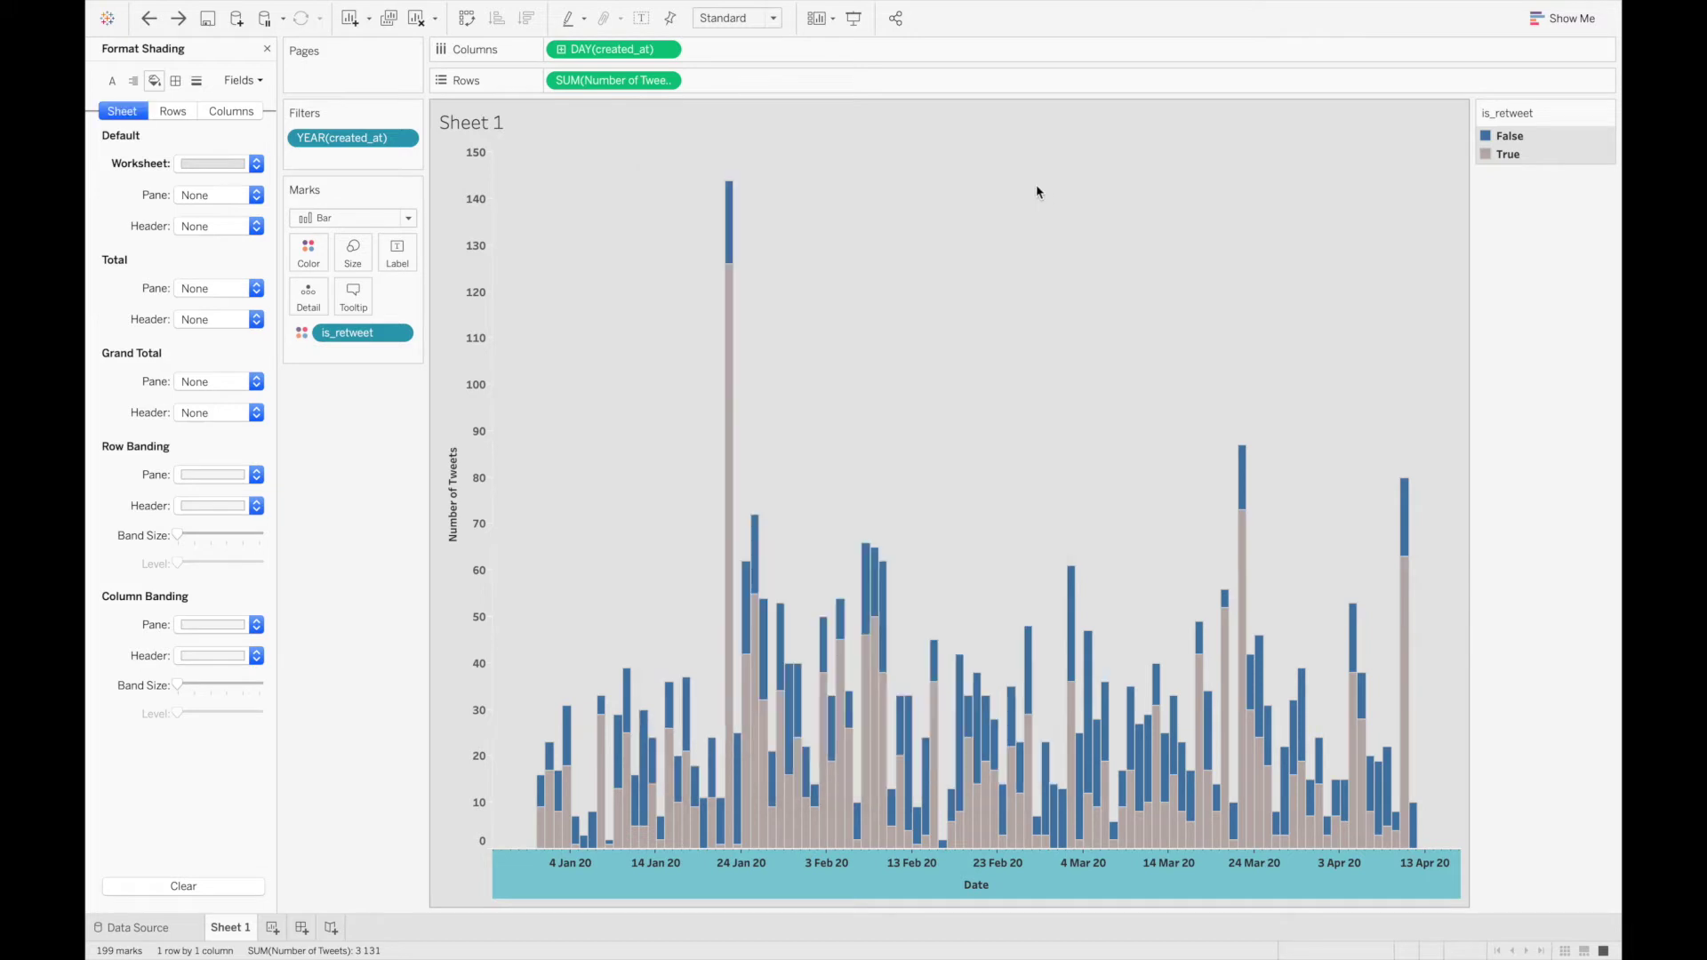
click(1007, 301)
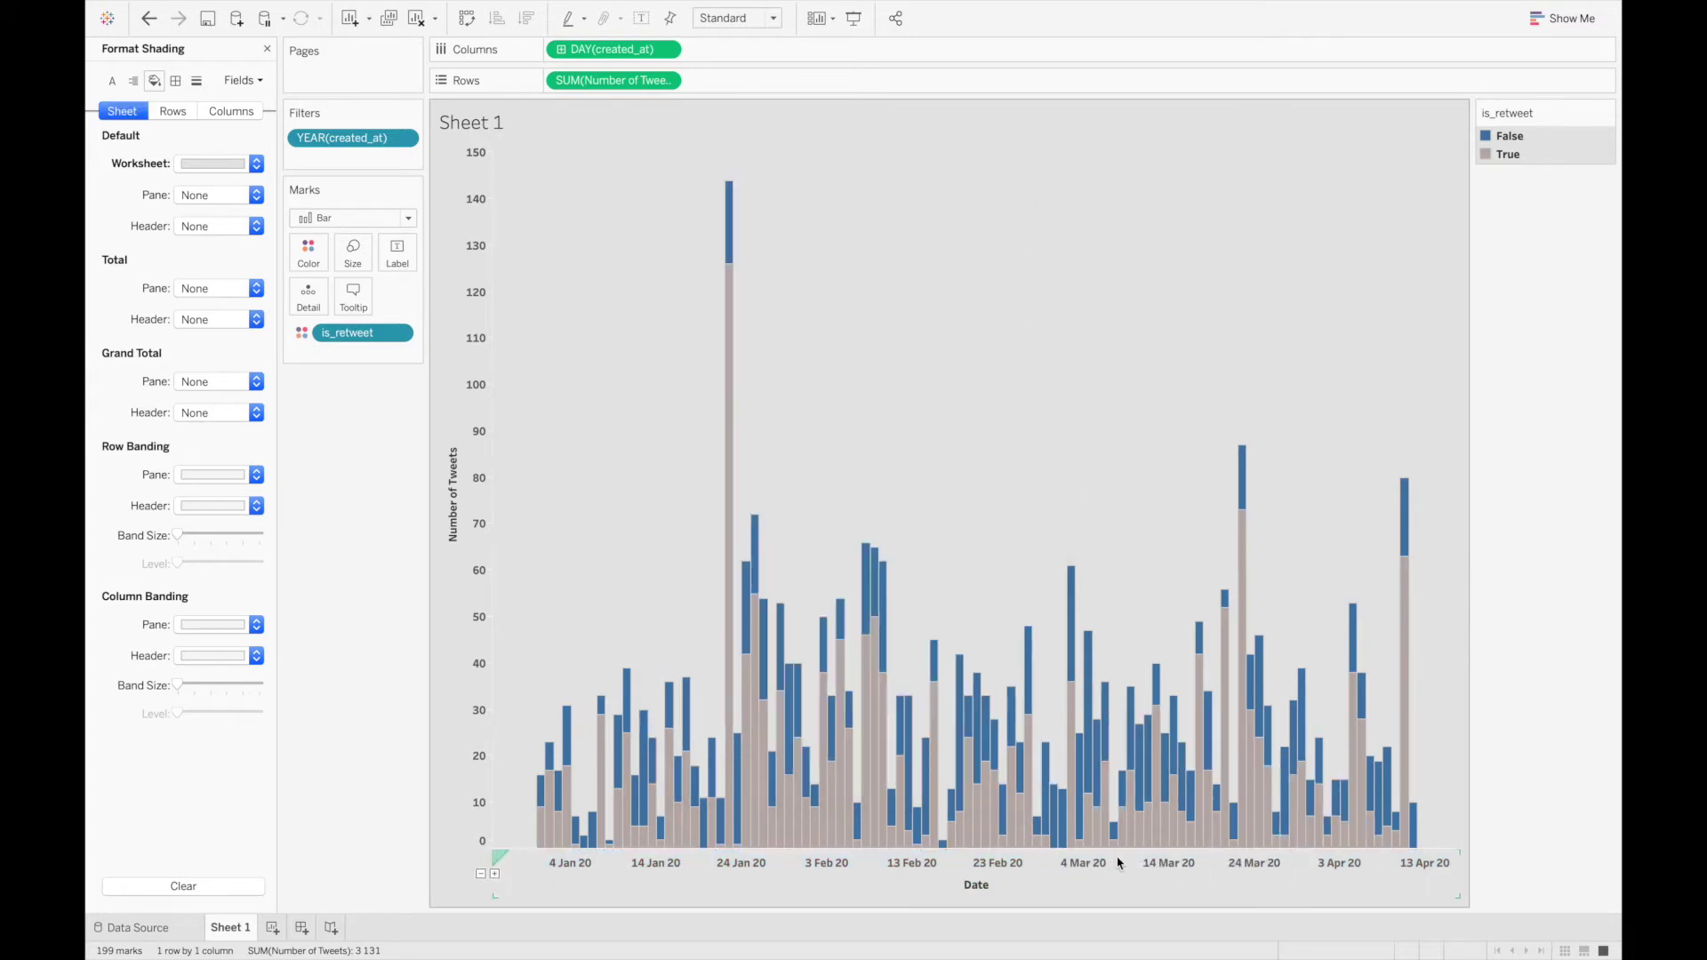
Step: Clear the default sheet name from the worksheet title and set the title font to Tableau Bold, size 14
double_click(500, 126)
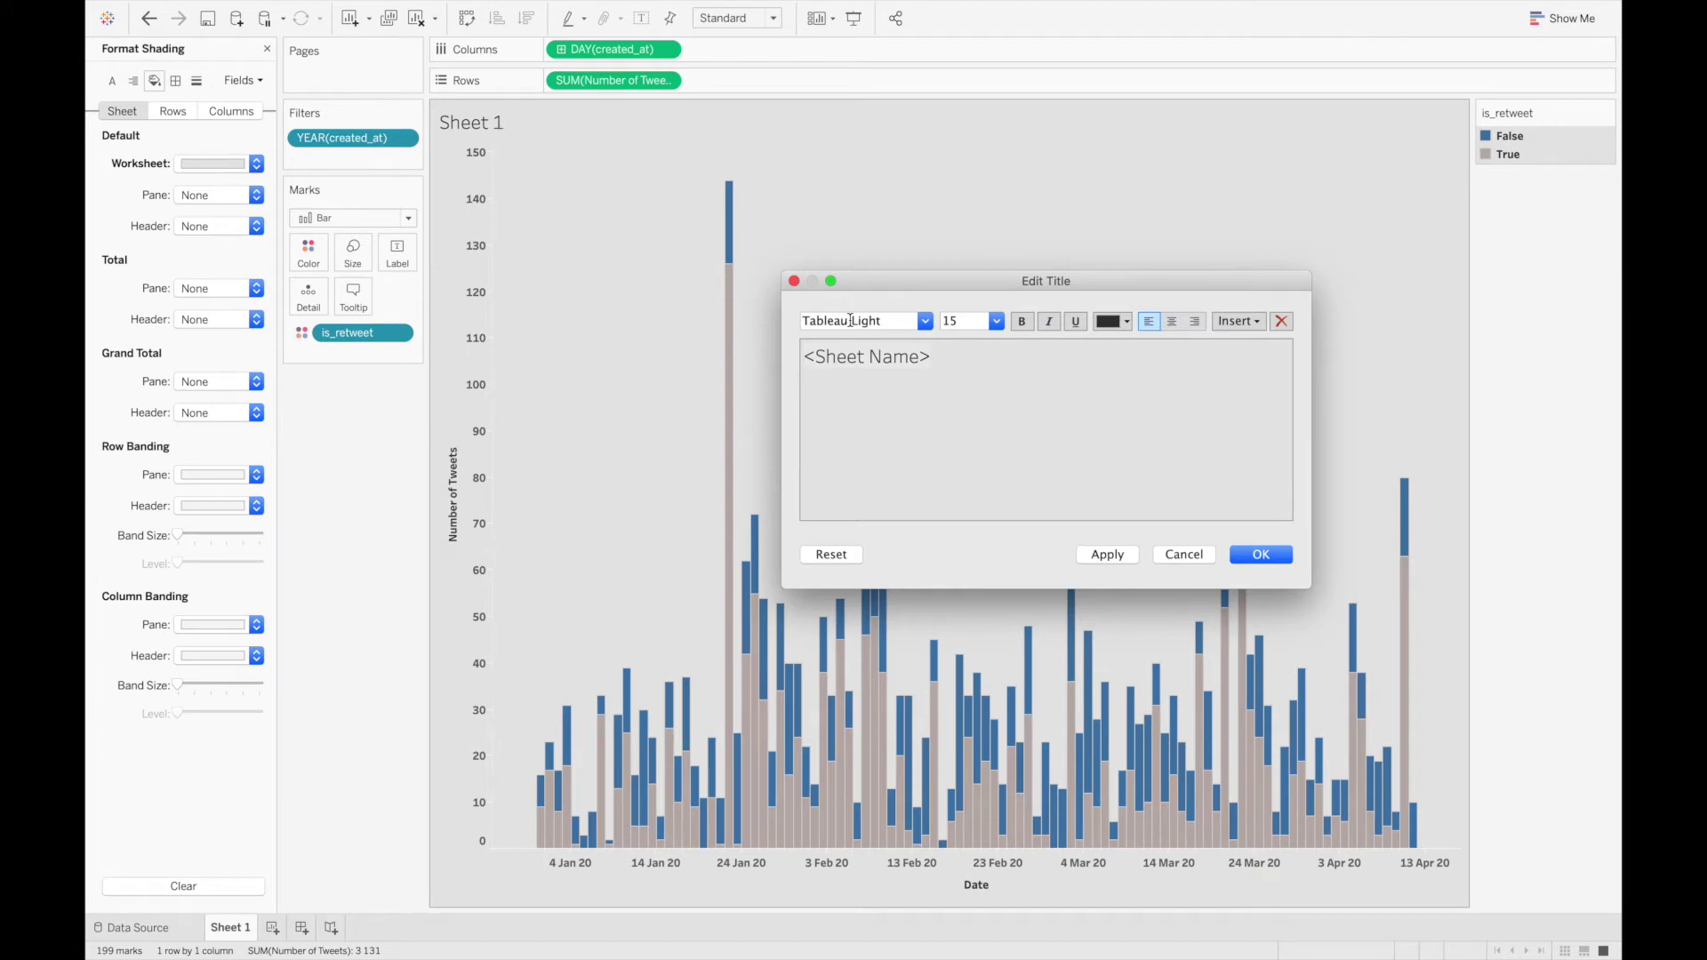
drag(960, 368, 797, 359)
key(BackSpace)
click(926, 322)
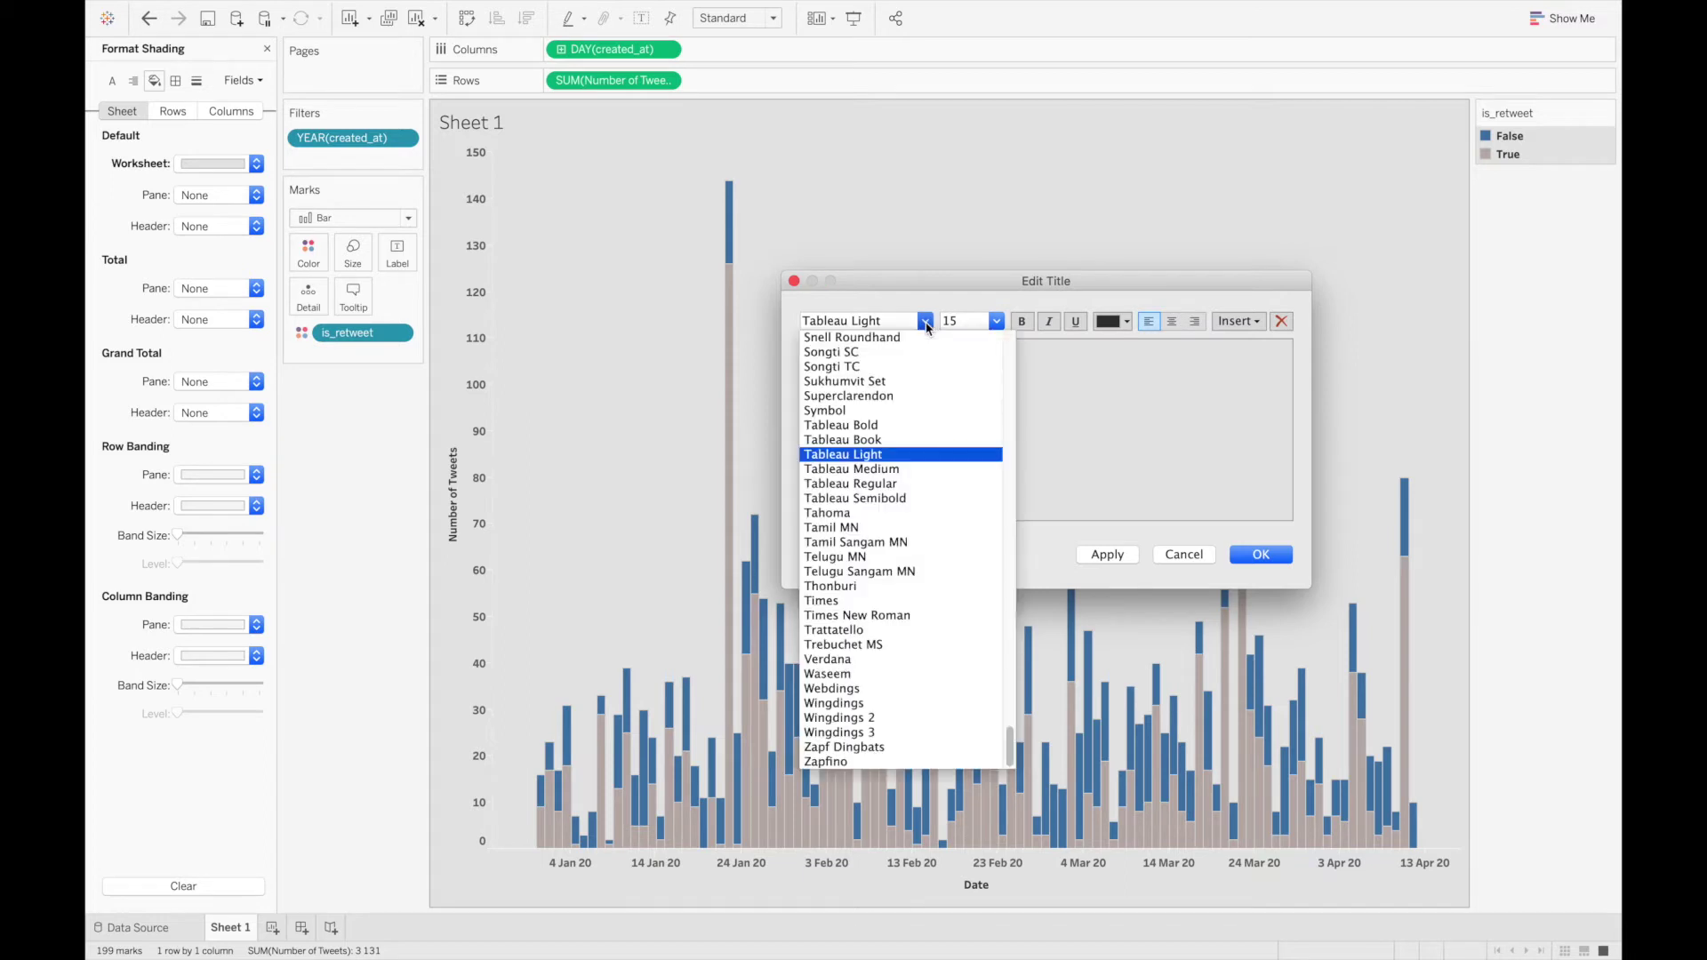
click(912, 425)
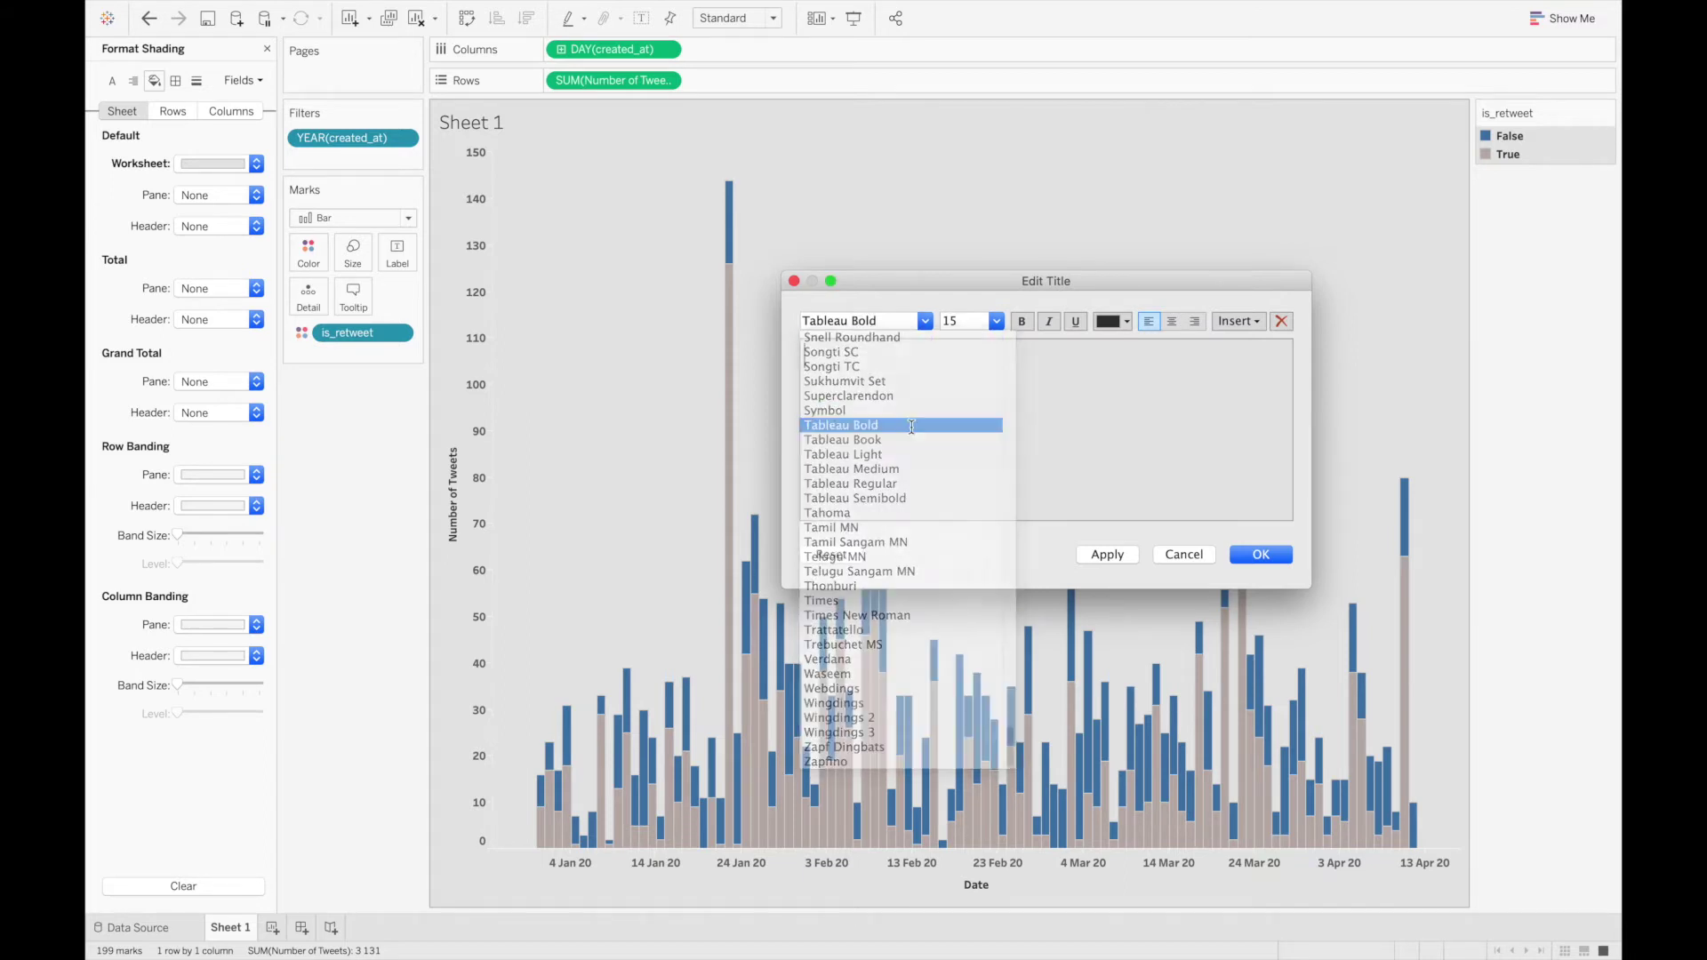
click(995, 323)
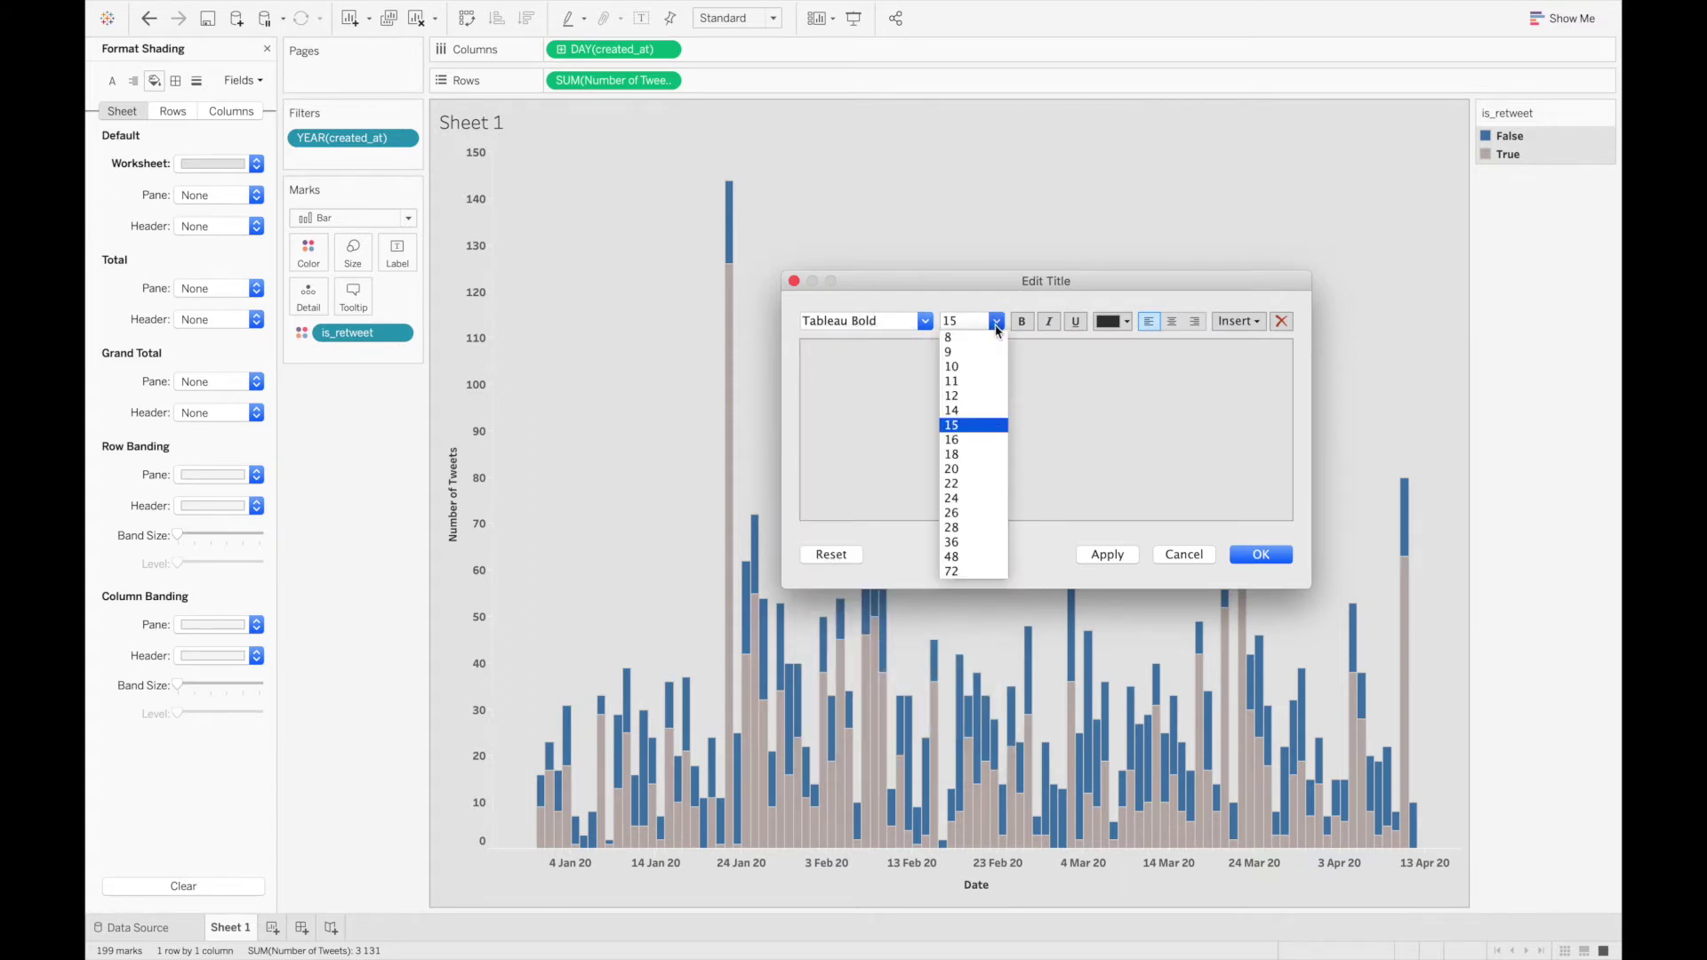
click(954, 410)
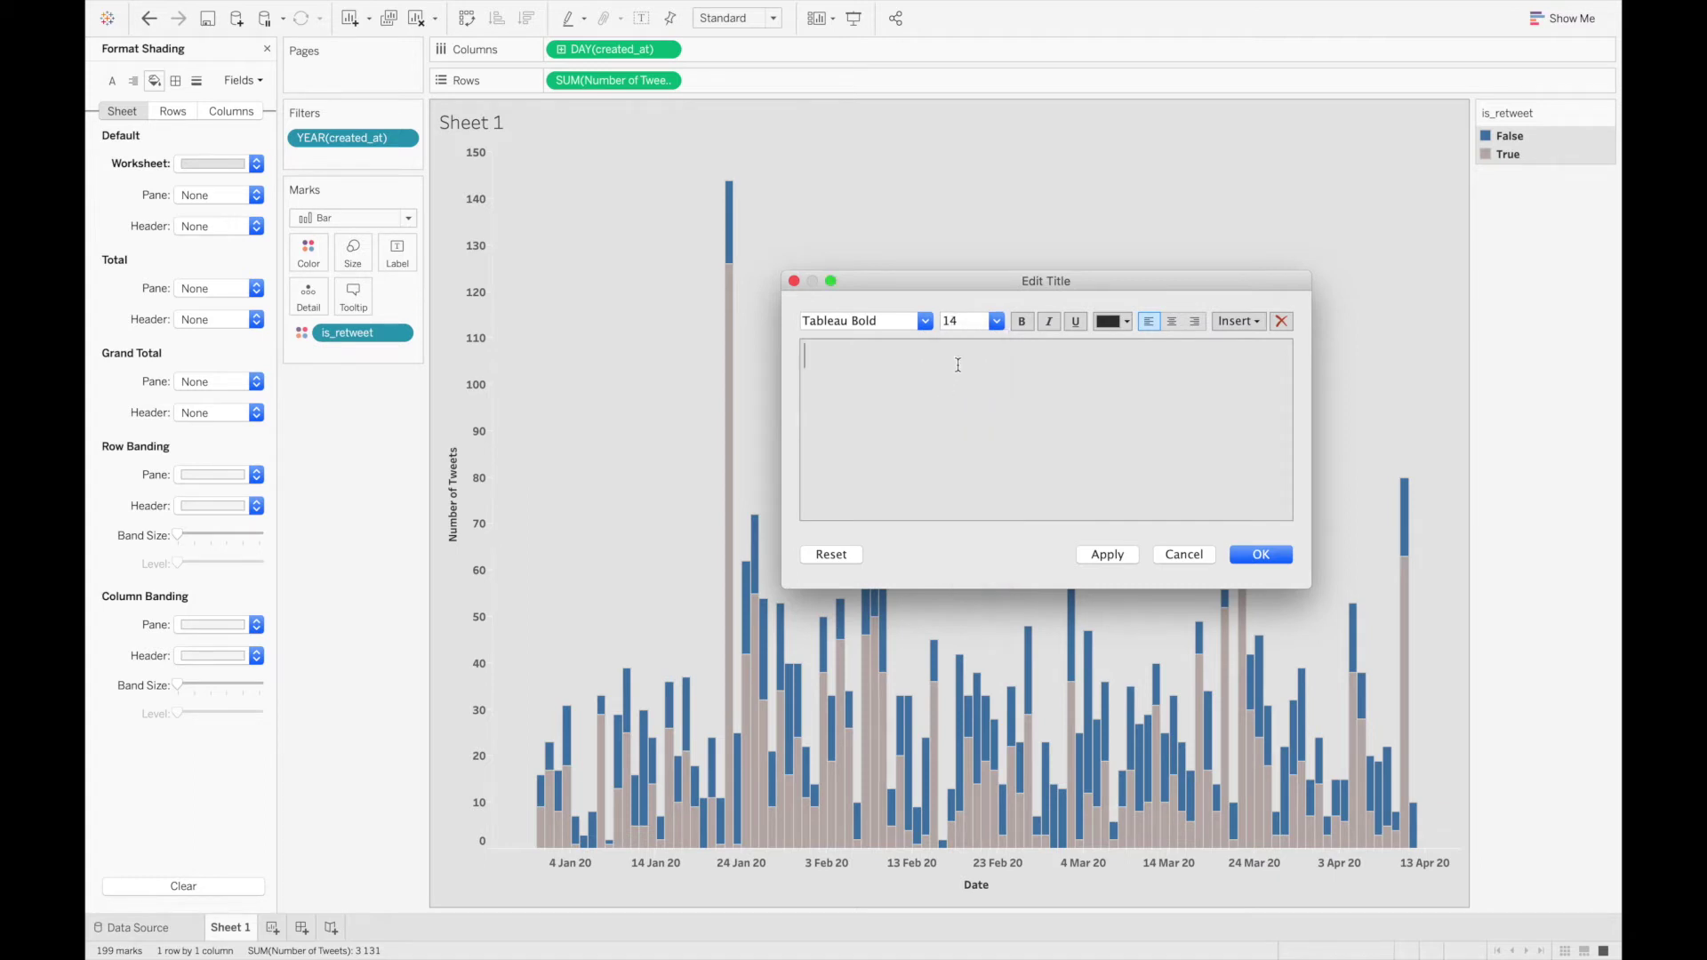
Step: Enter "Tweets since 1 Jan 2020" as the worksheet title and center it
text(Tweets since)
key(BackSpace)
key(BackSpace)
text(e 1 Jan 2020)
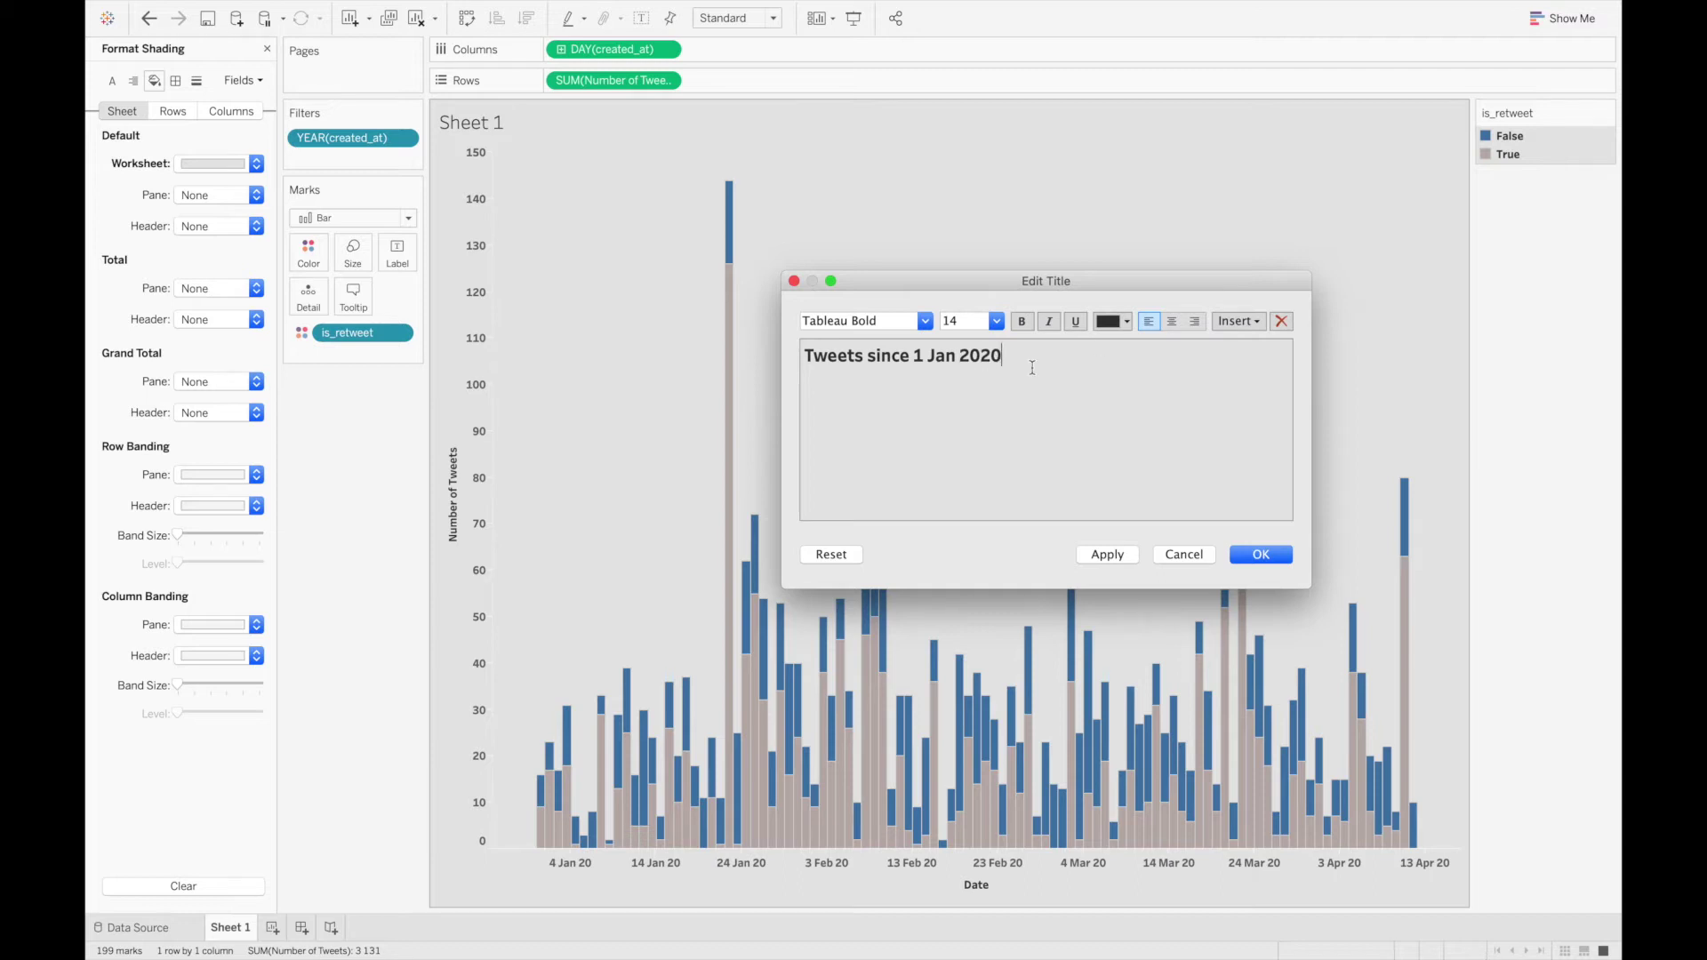
click(1170, 321)
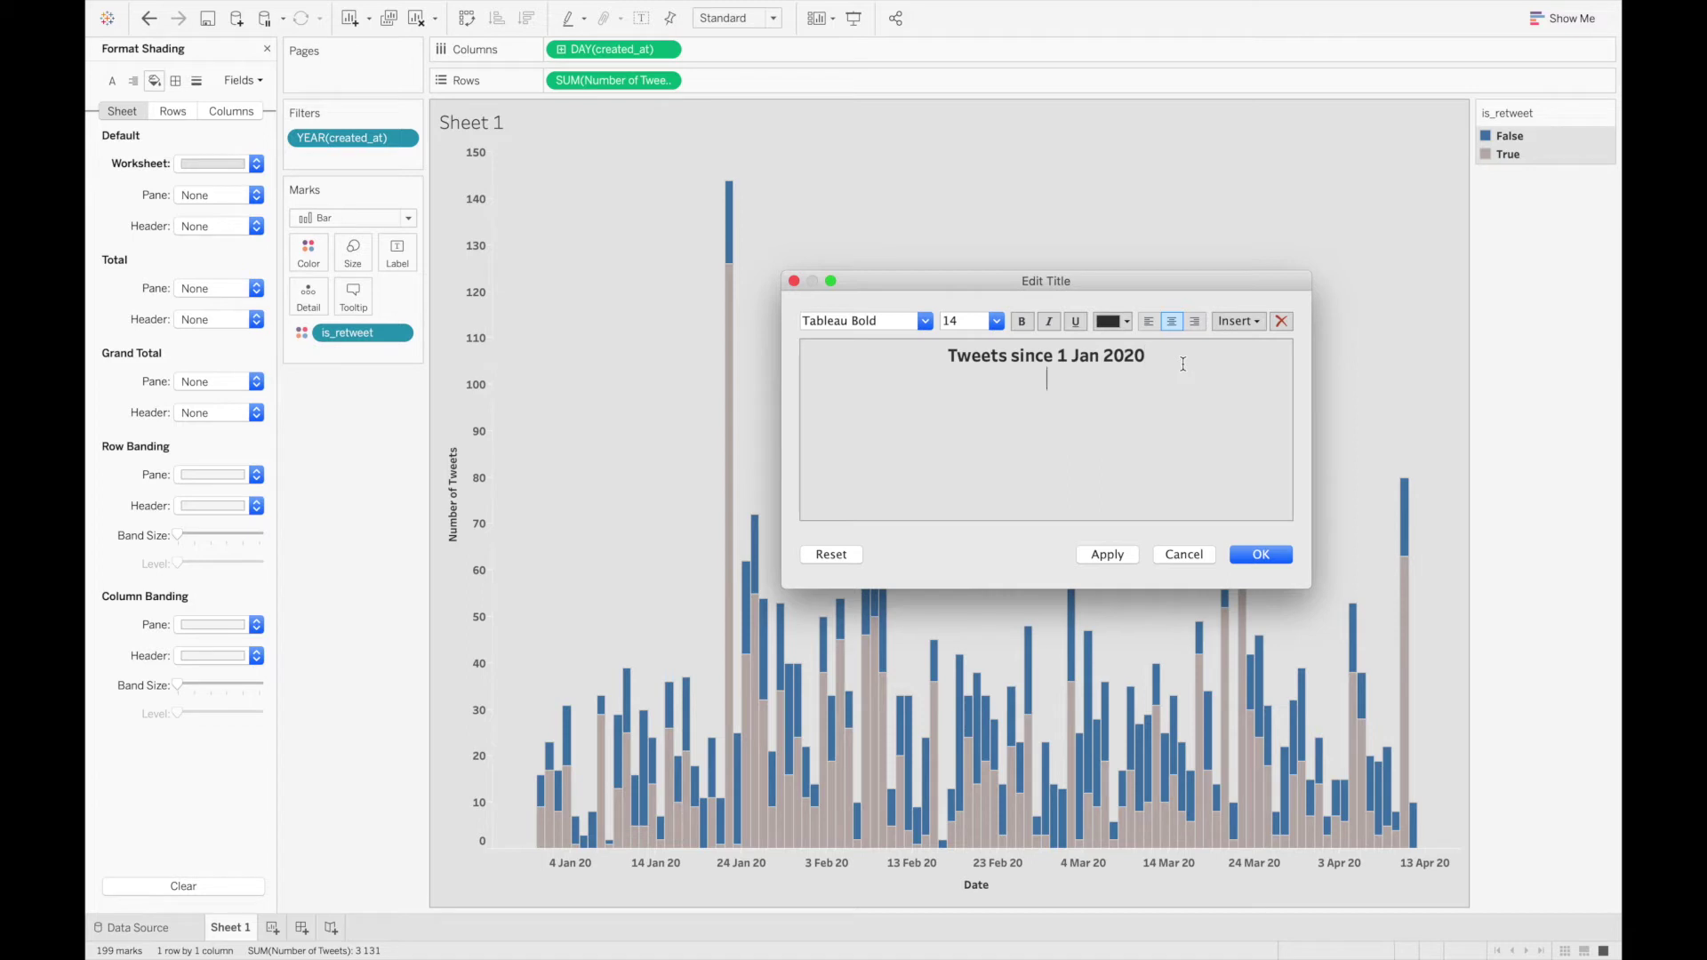
Step: Add the subtitle line "Blue: Original, Gray: Retweet" beneath the title in size 10
click(998, 322)
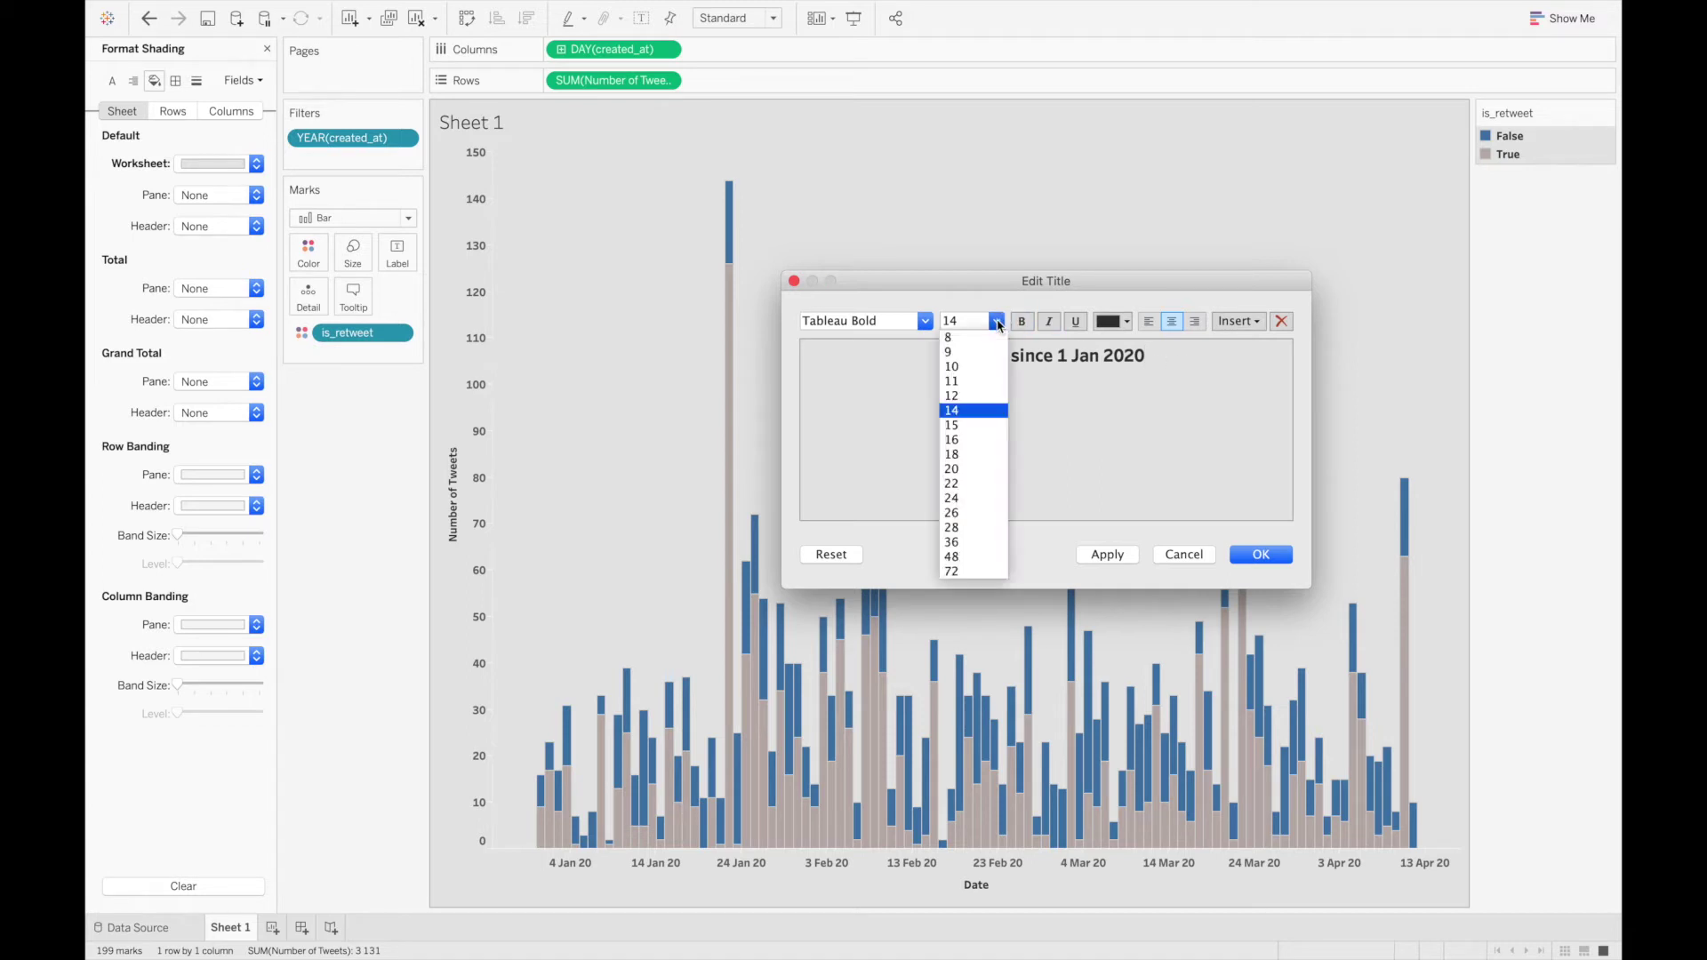
click(974, 359)
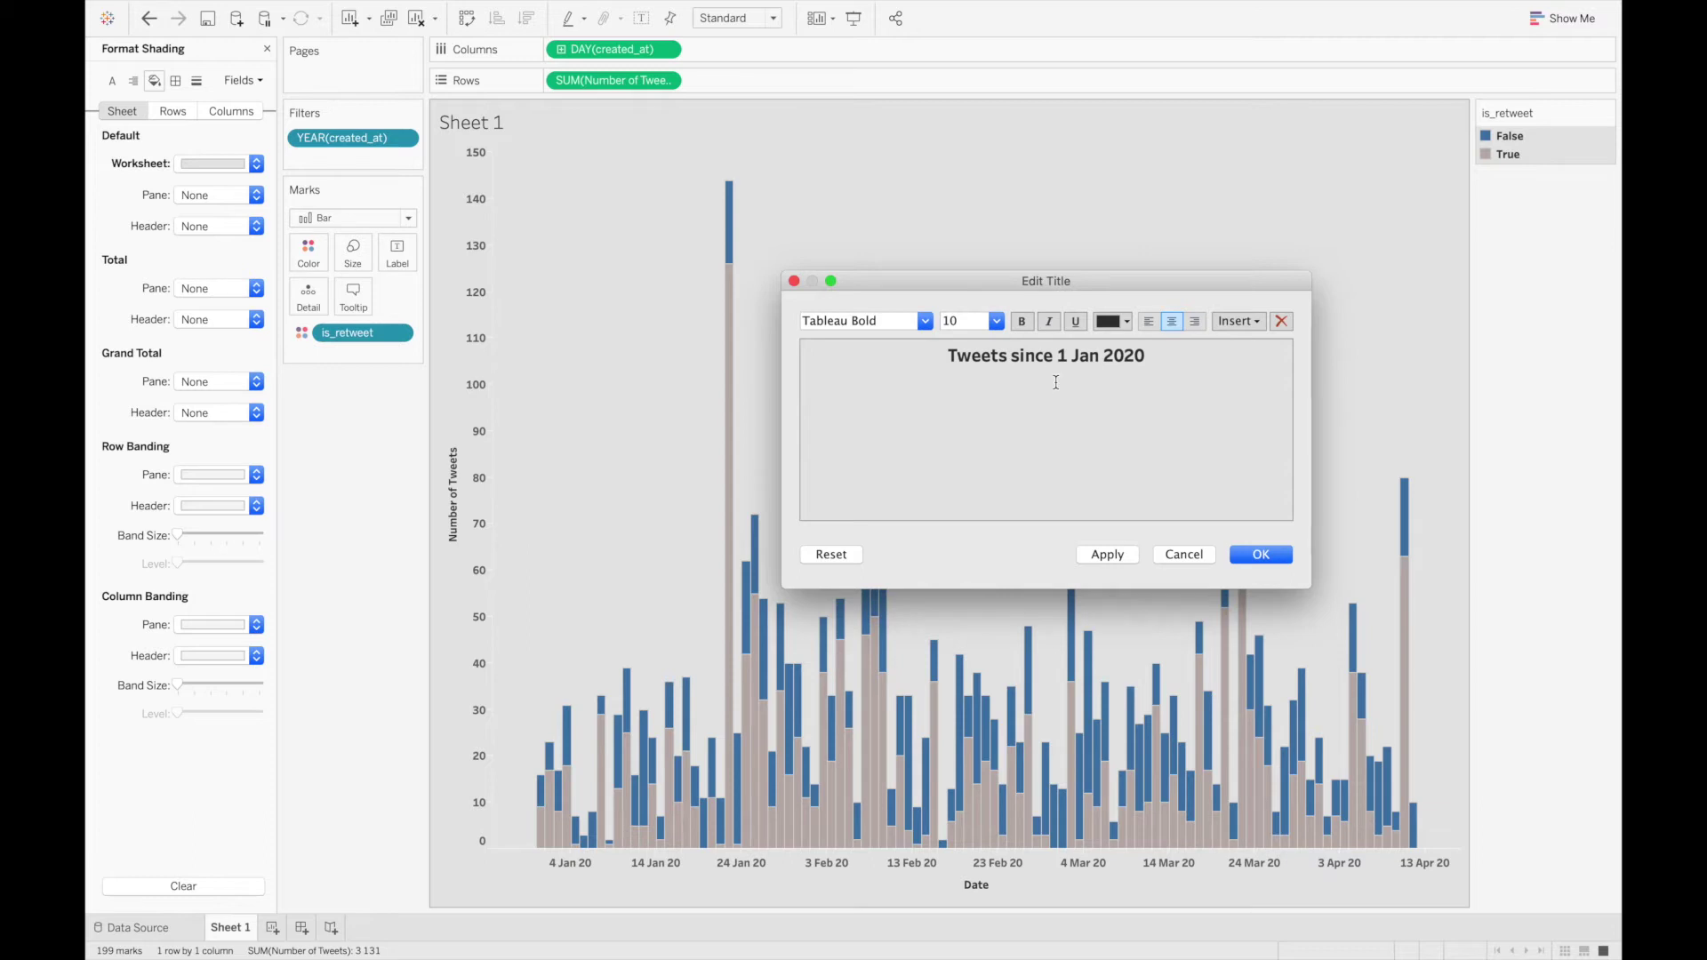
text(lue: Original, Gray: Retweet)
Step: Color the "Blue: Original" part of the subtitle blue
click(965, 377)
drag(964, 377, 1043, 377)
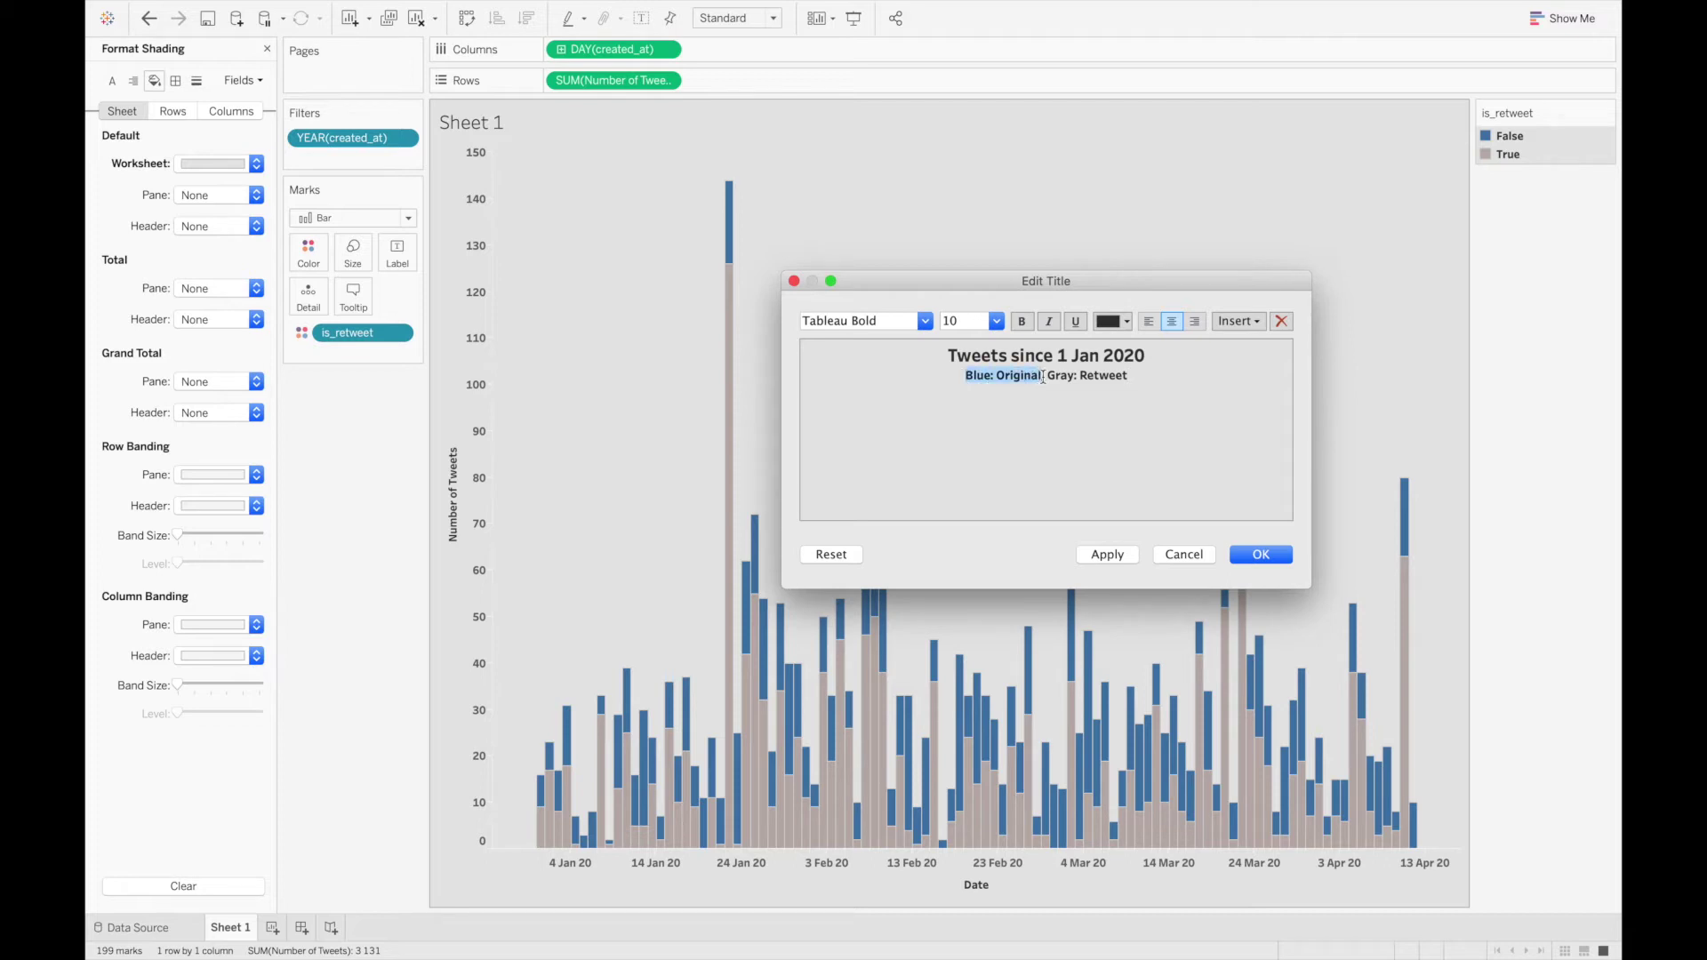
click(1120, 327)
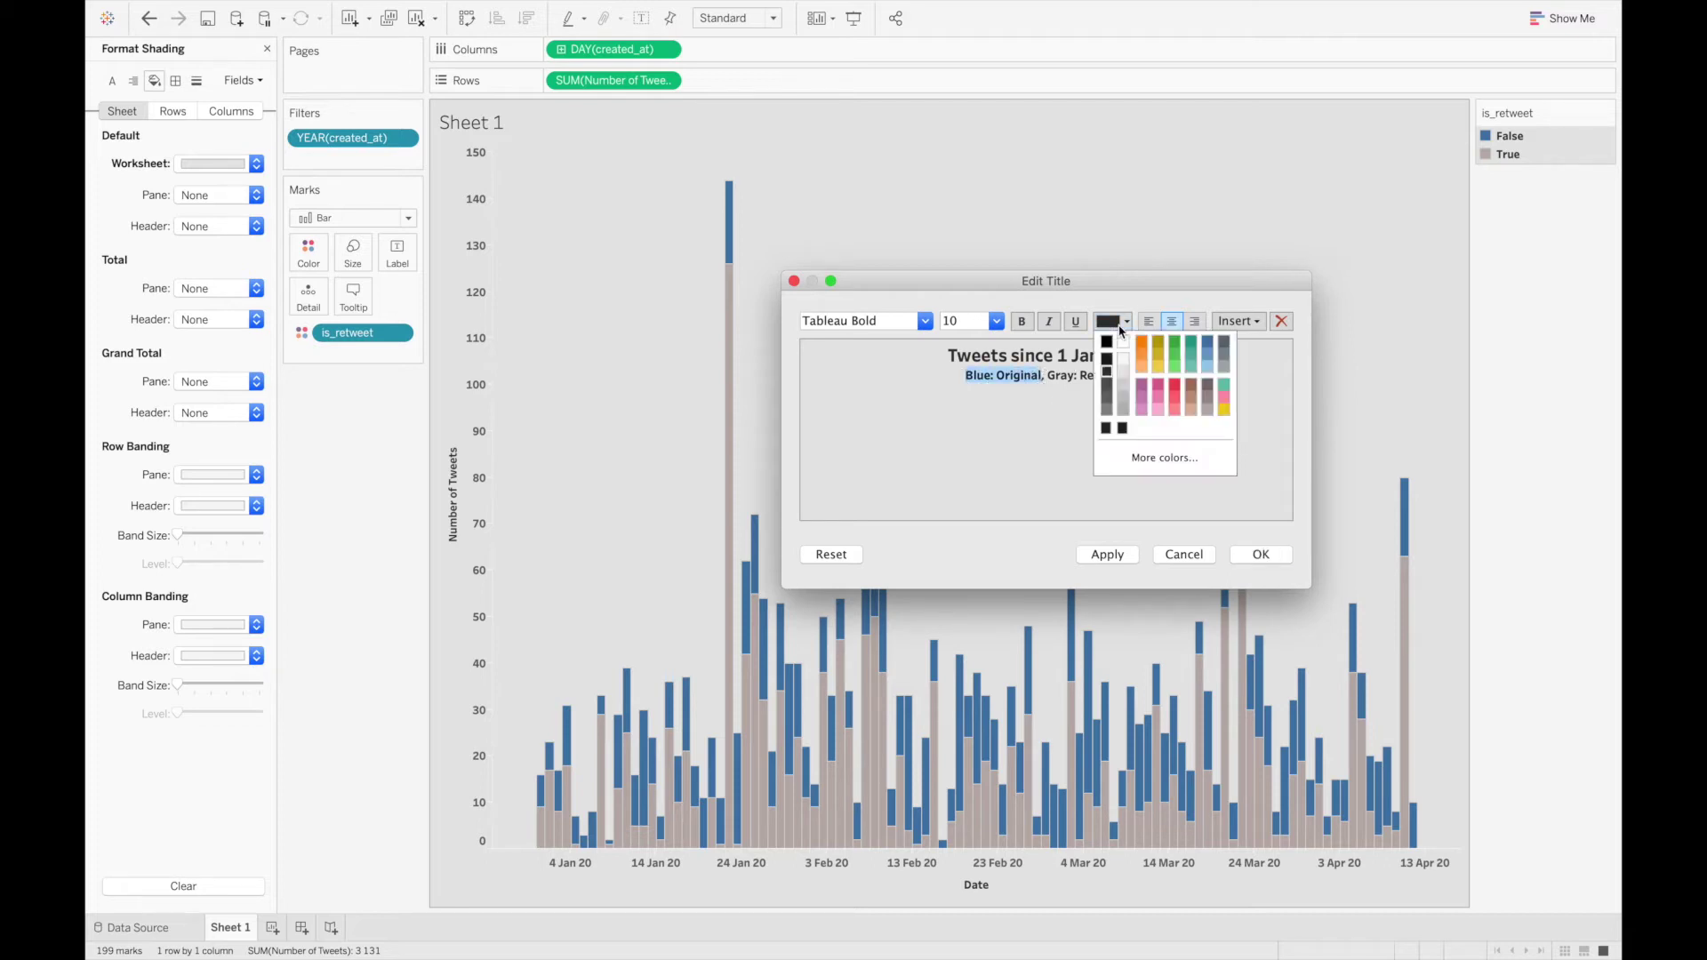
click(1211, 349)
click(1101, 441)
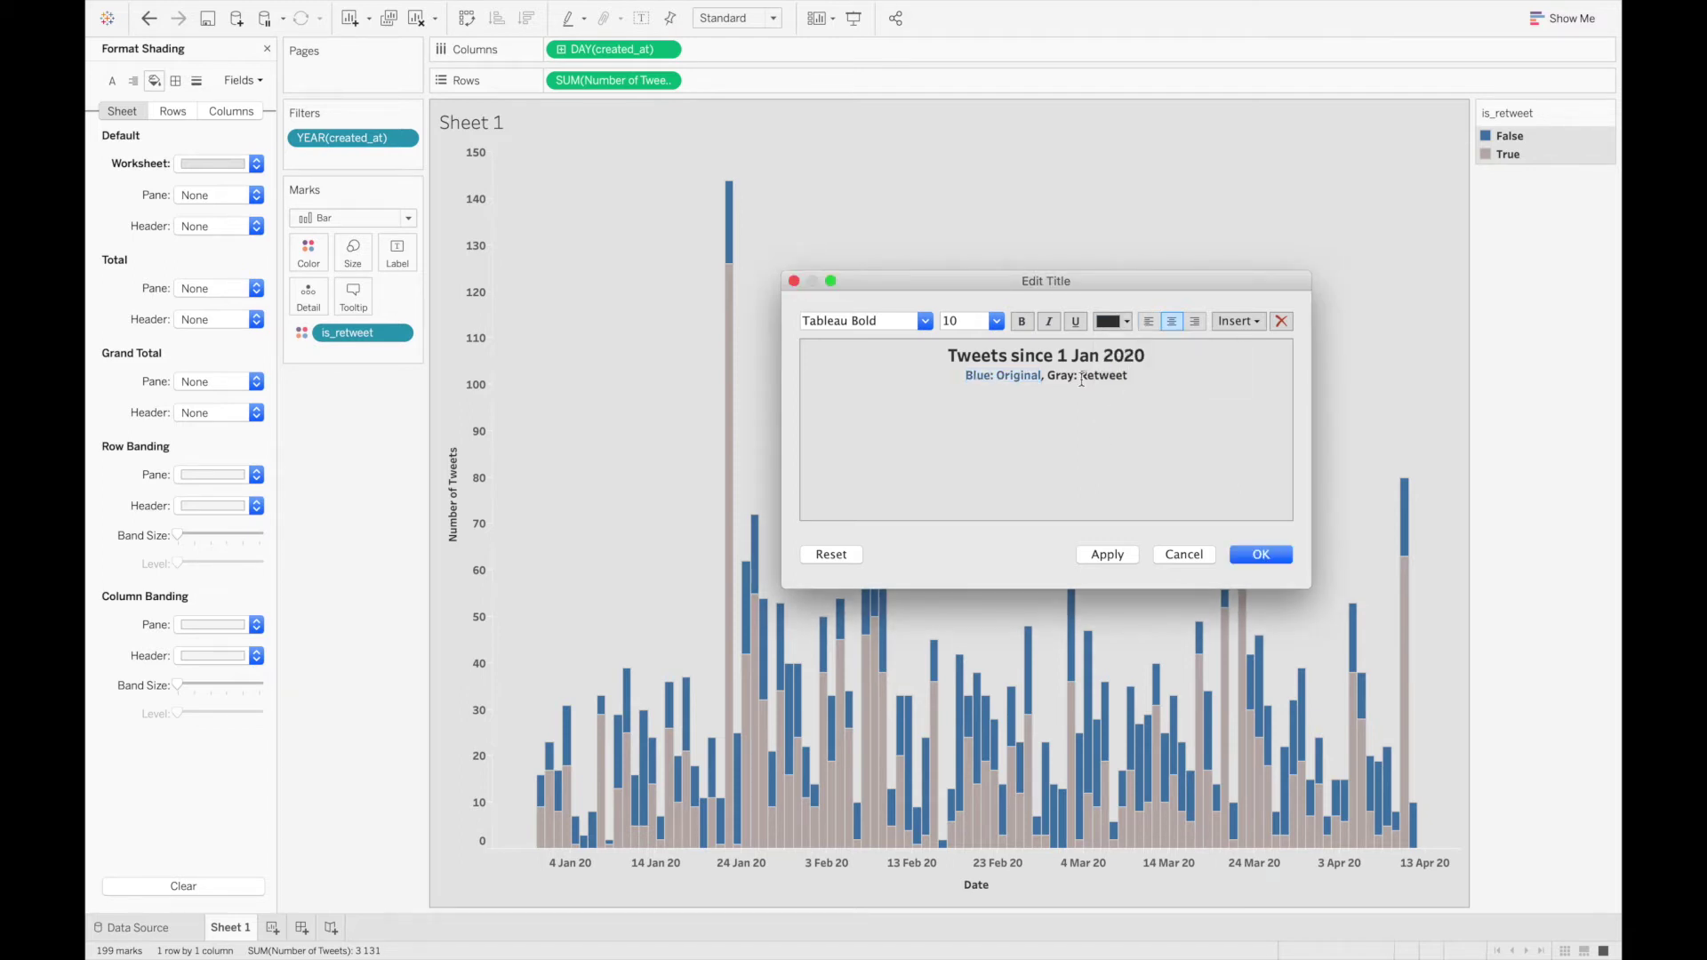
Step: Color the "Gray: Retweet" part of the subtitle dark gray and apply the edited title to the worksheet
drag(1127, 377, 1049, 379)
click(1113, 321)
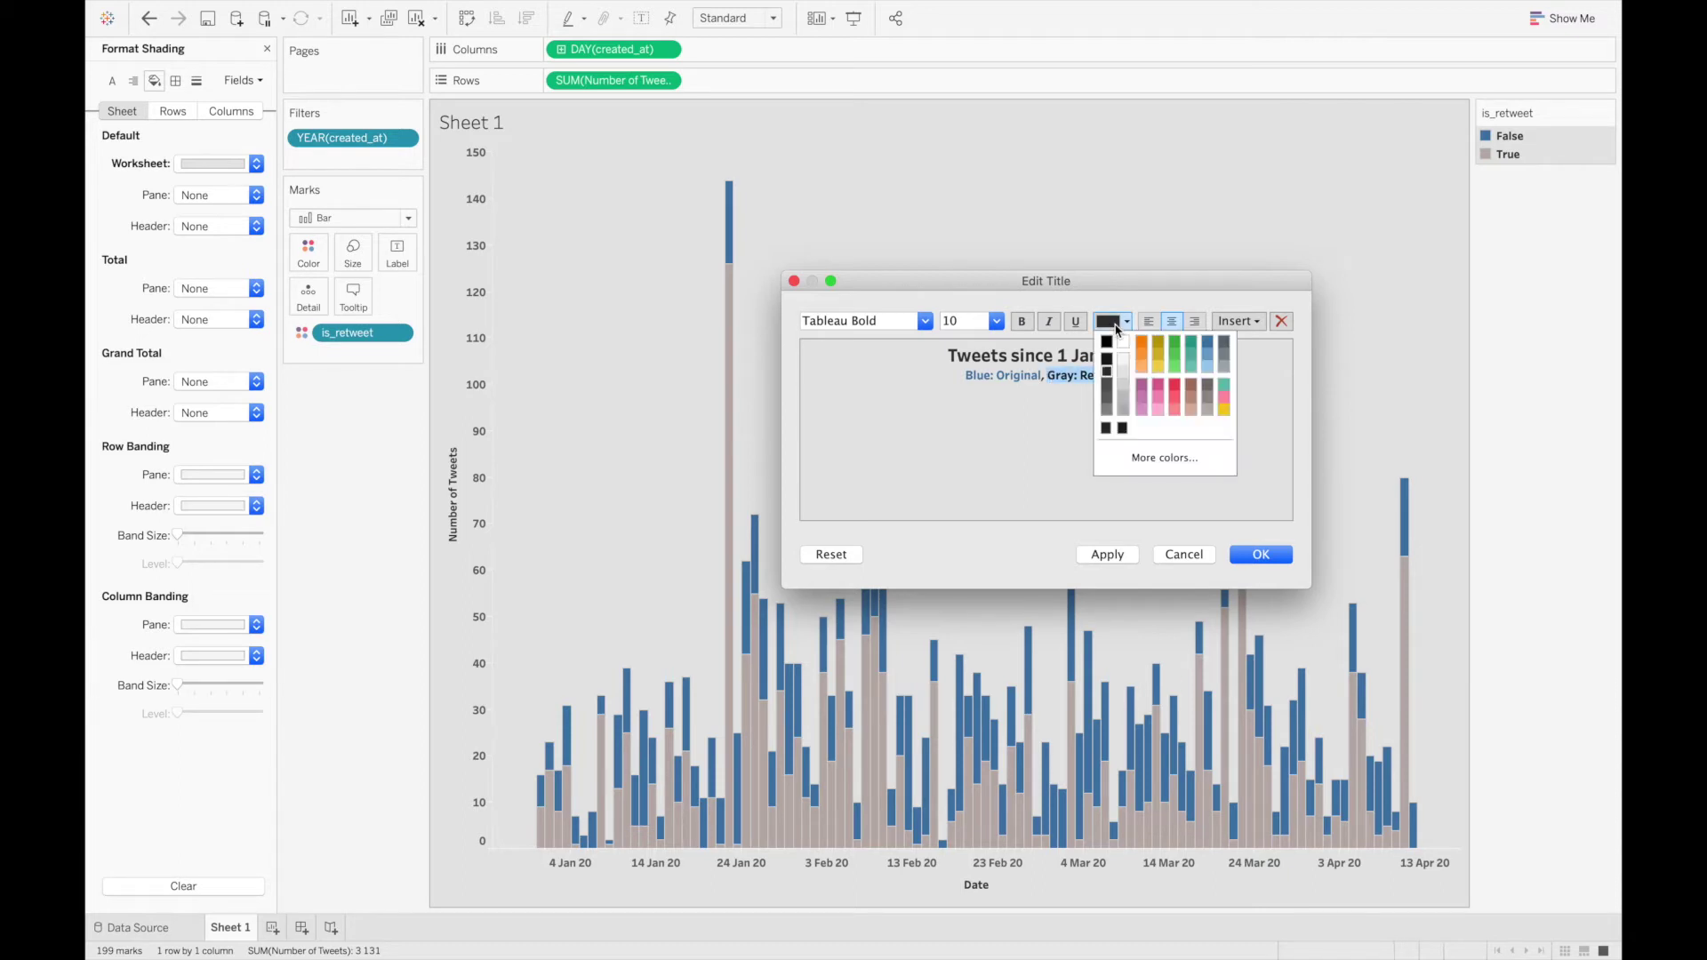
click(1108, 411)
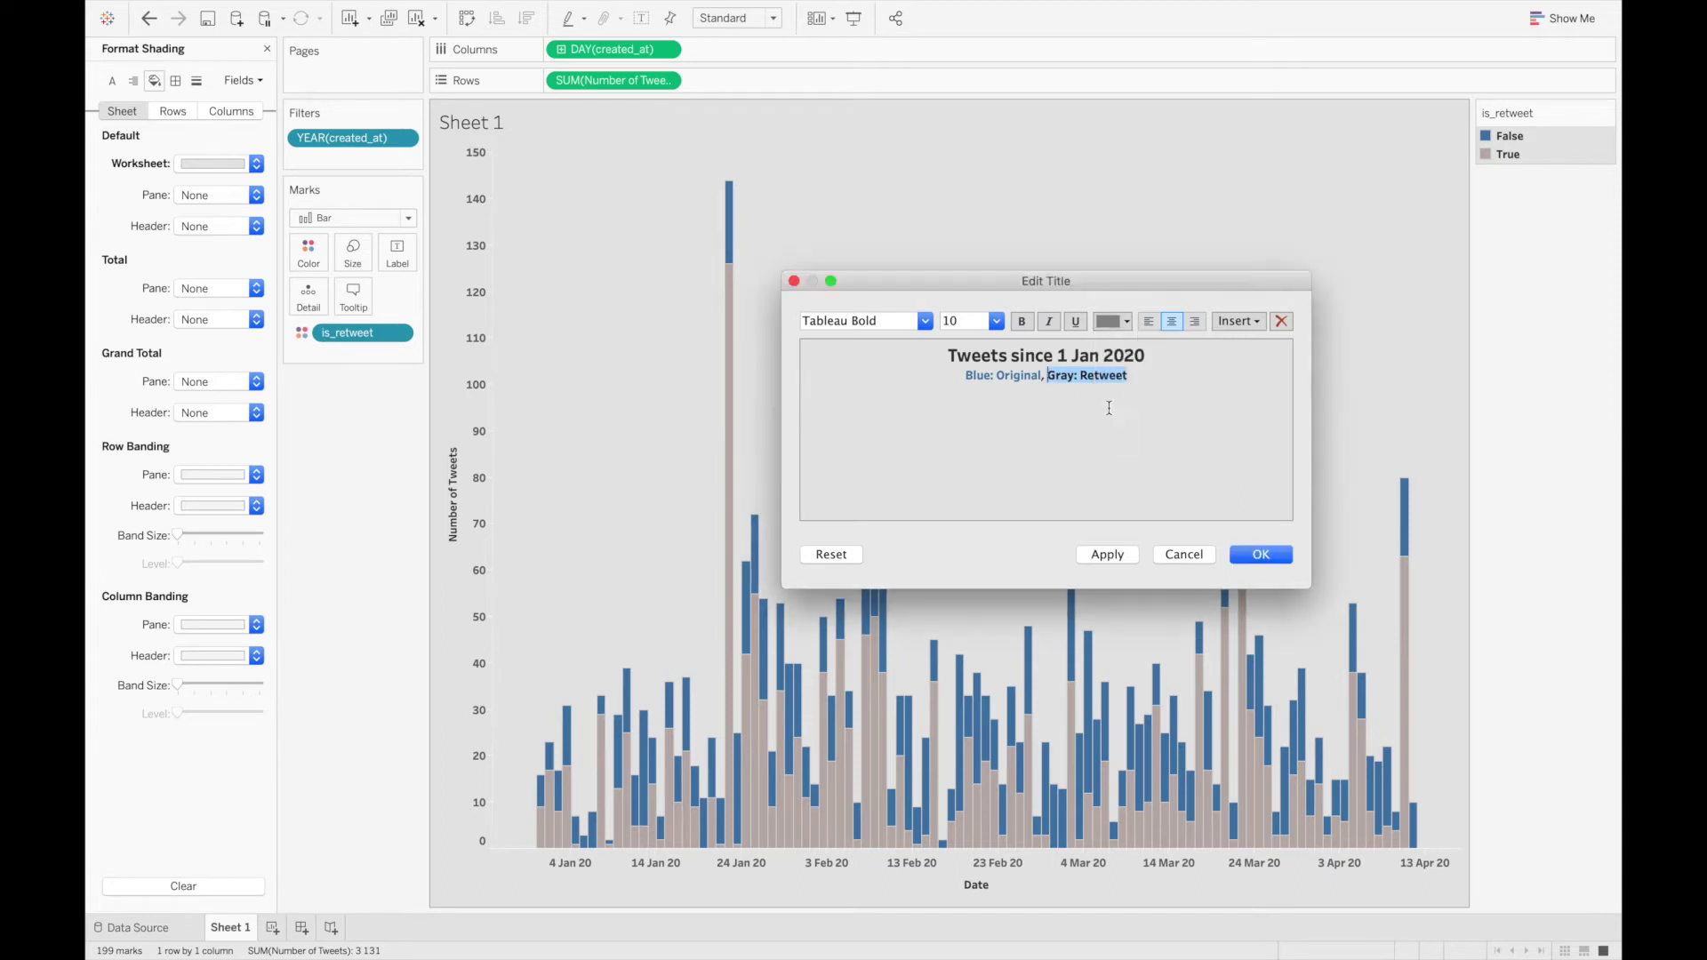
click(1198, 382)
key(shift+alt+Left)
key(shift+alt+Left)
click(1122, 321)
click(1116, 398)
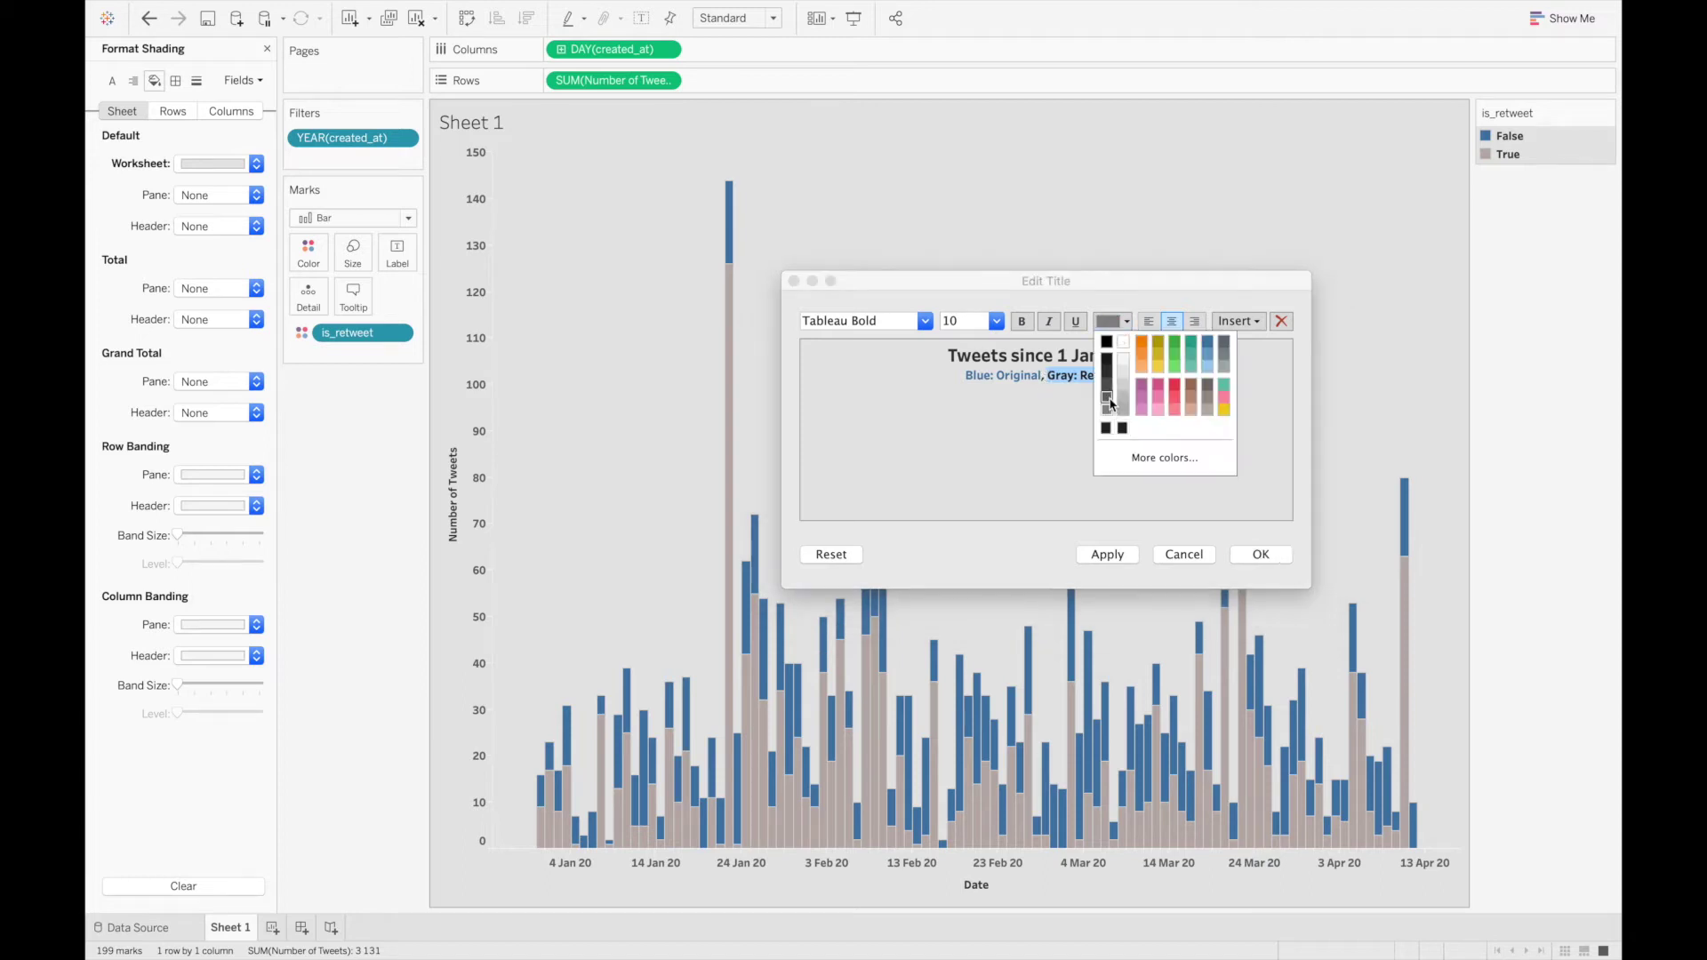
click(1128, 381)
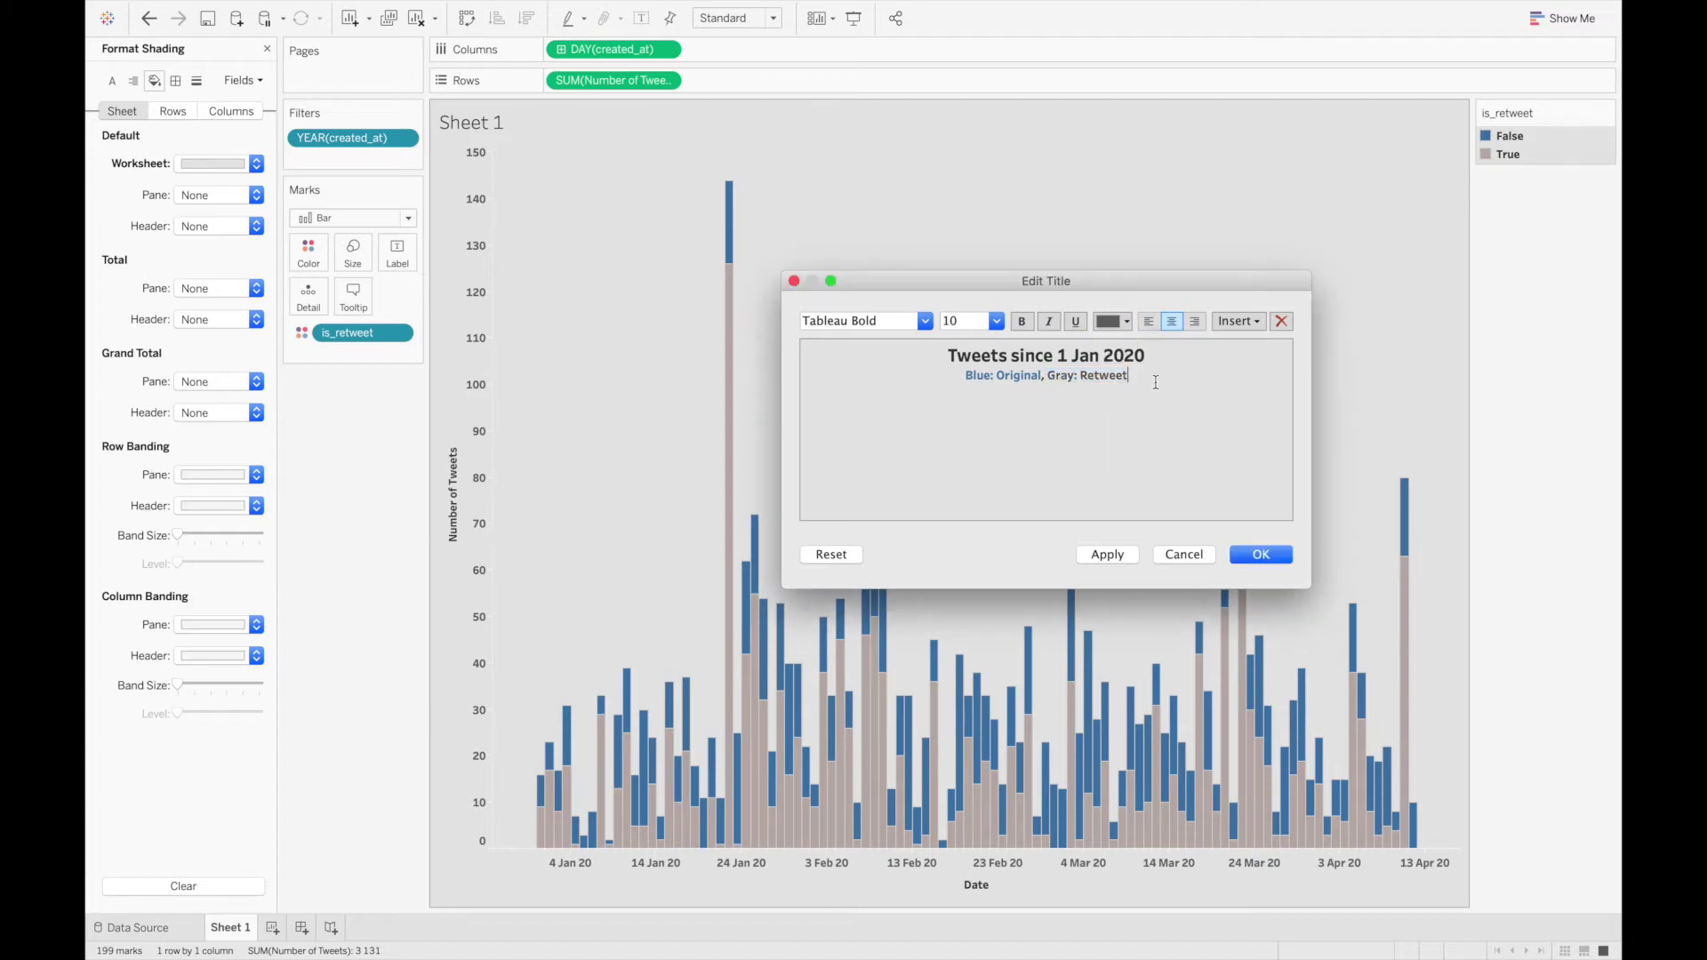
click(1122, 557)
click(1249, 555)
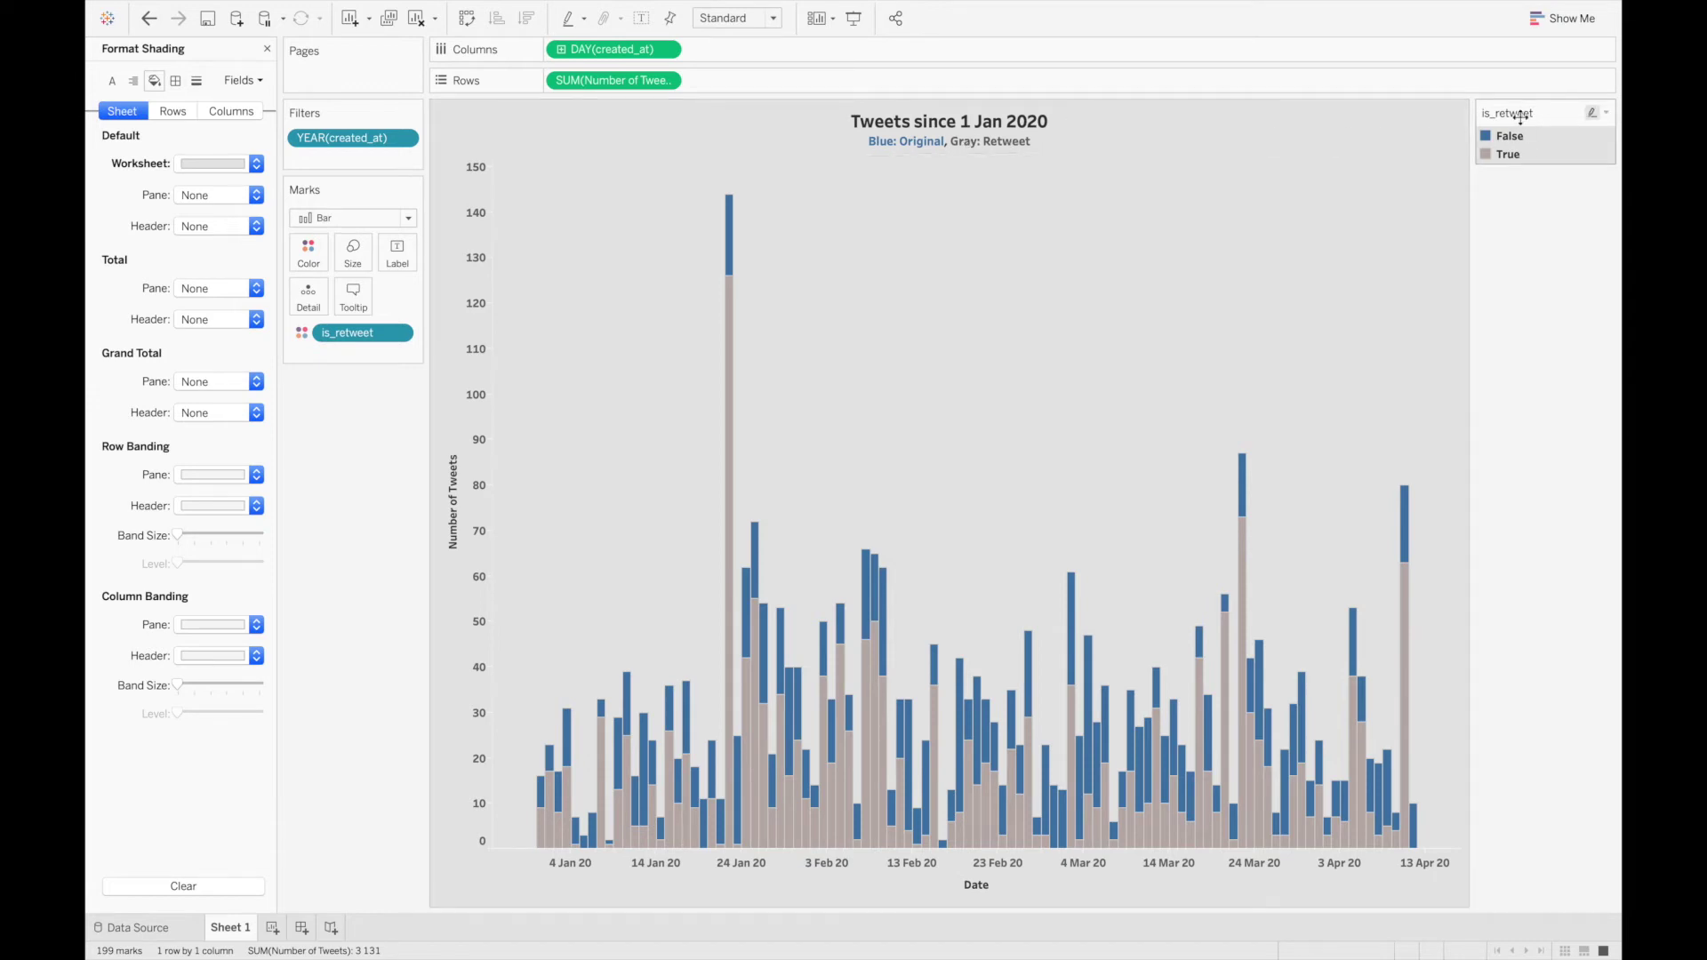
Step: Hide the is_retweet color legend card
click(1607, 113)
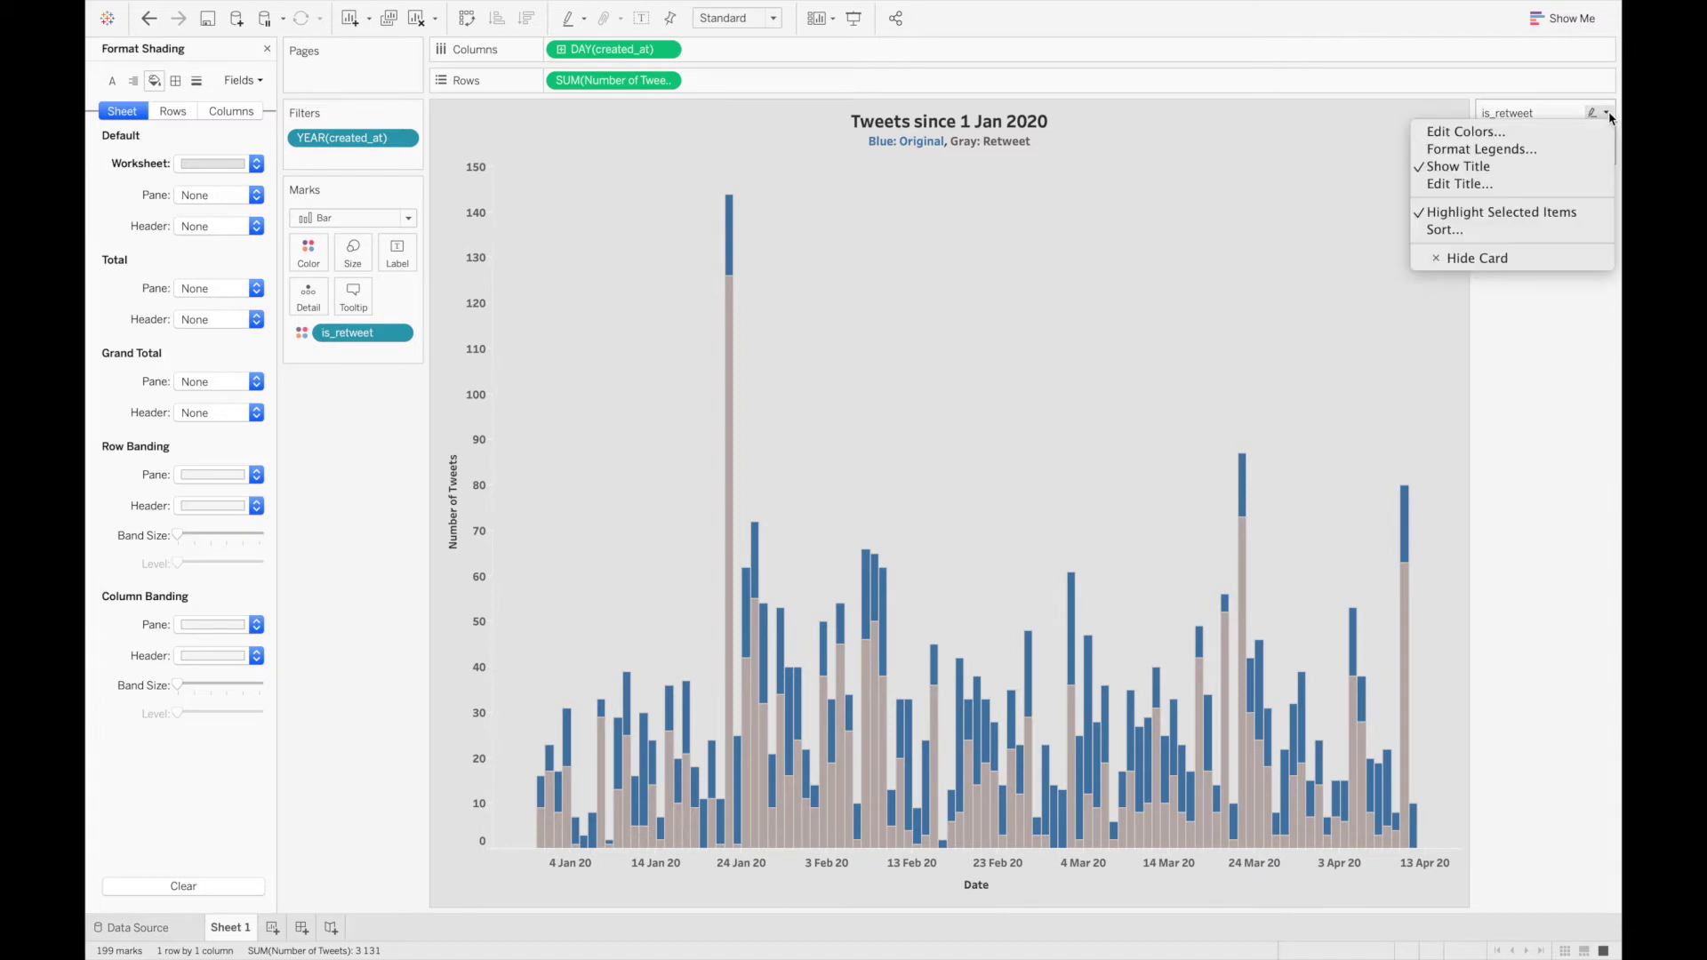
click(1506, 259)
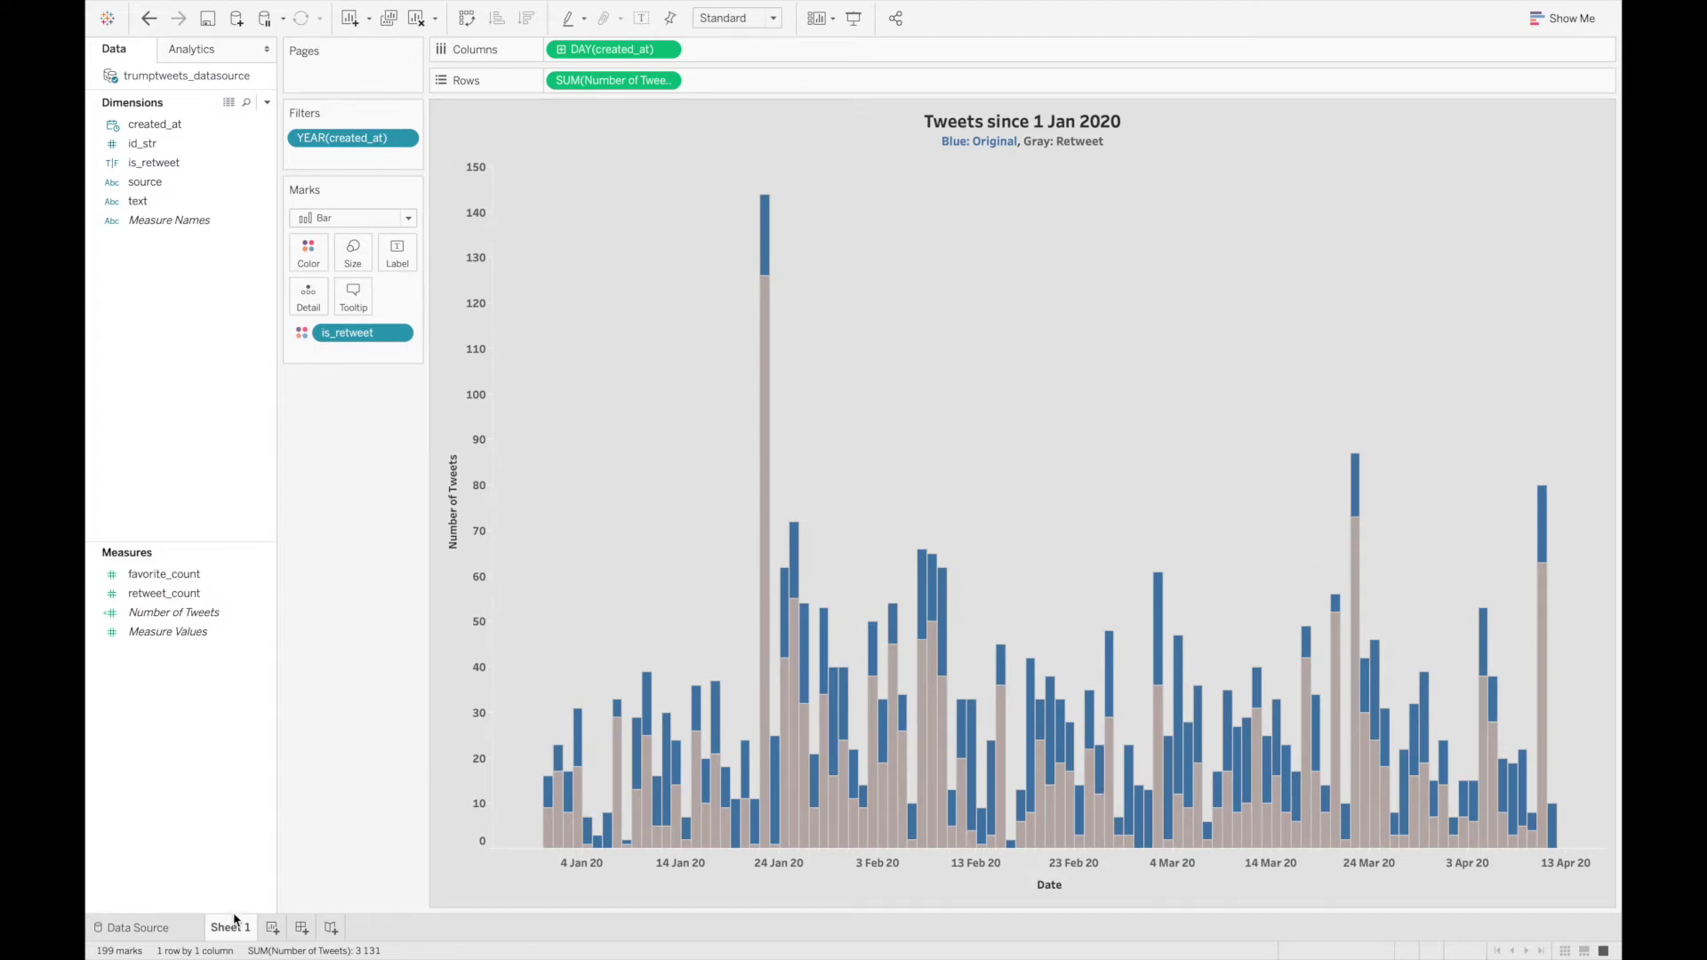
Step: Rename the worksheet Sheet 1 as "Tweet Count"
mouse_move(234, 922)
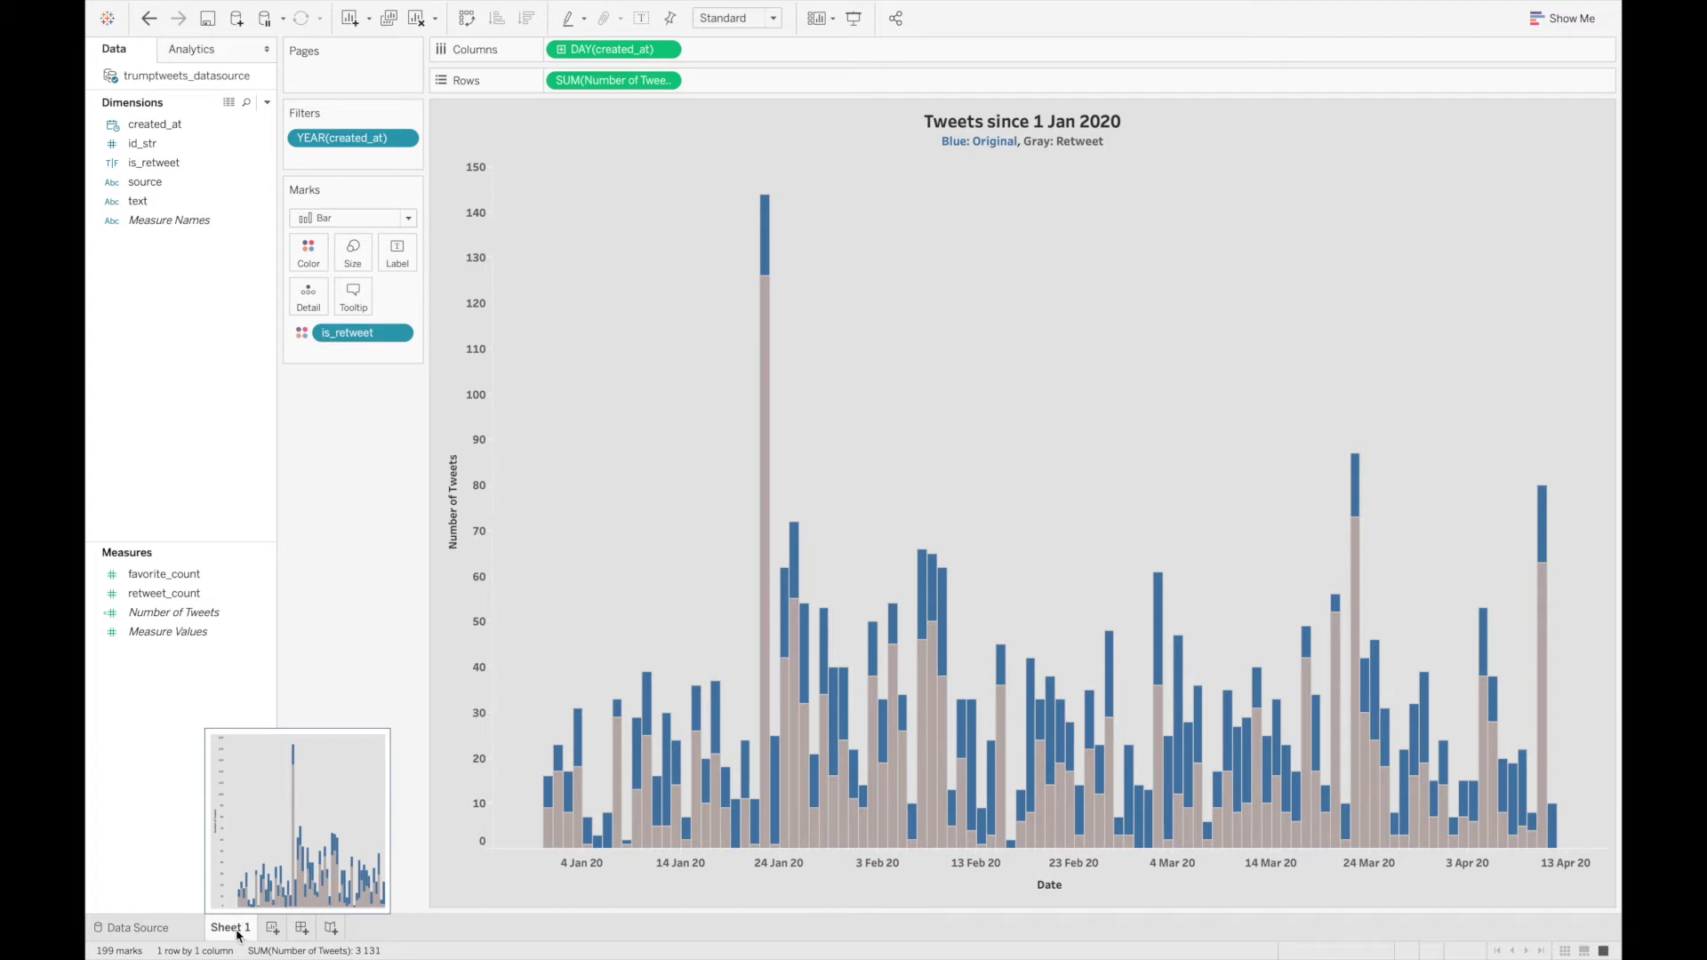
double_click(238, 933)
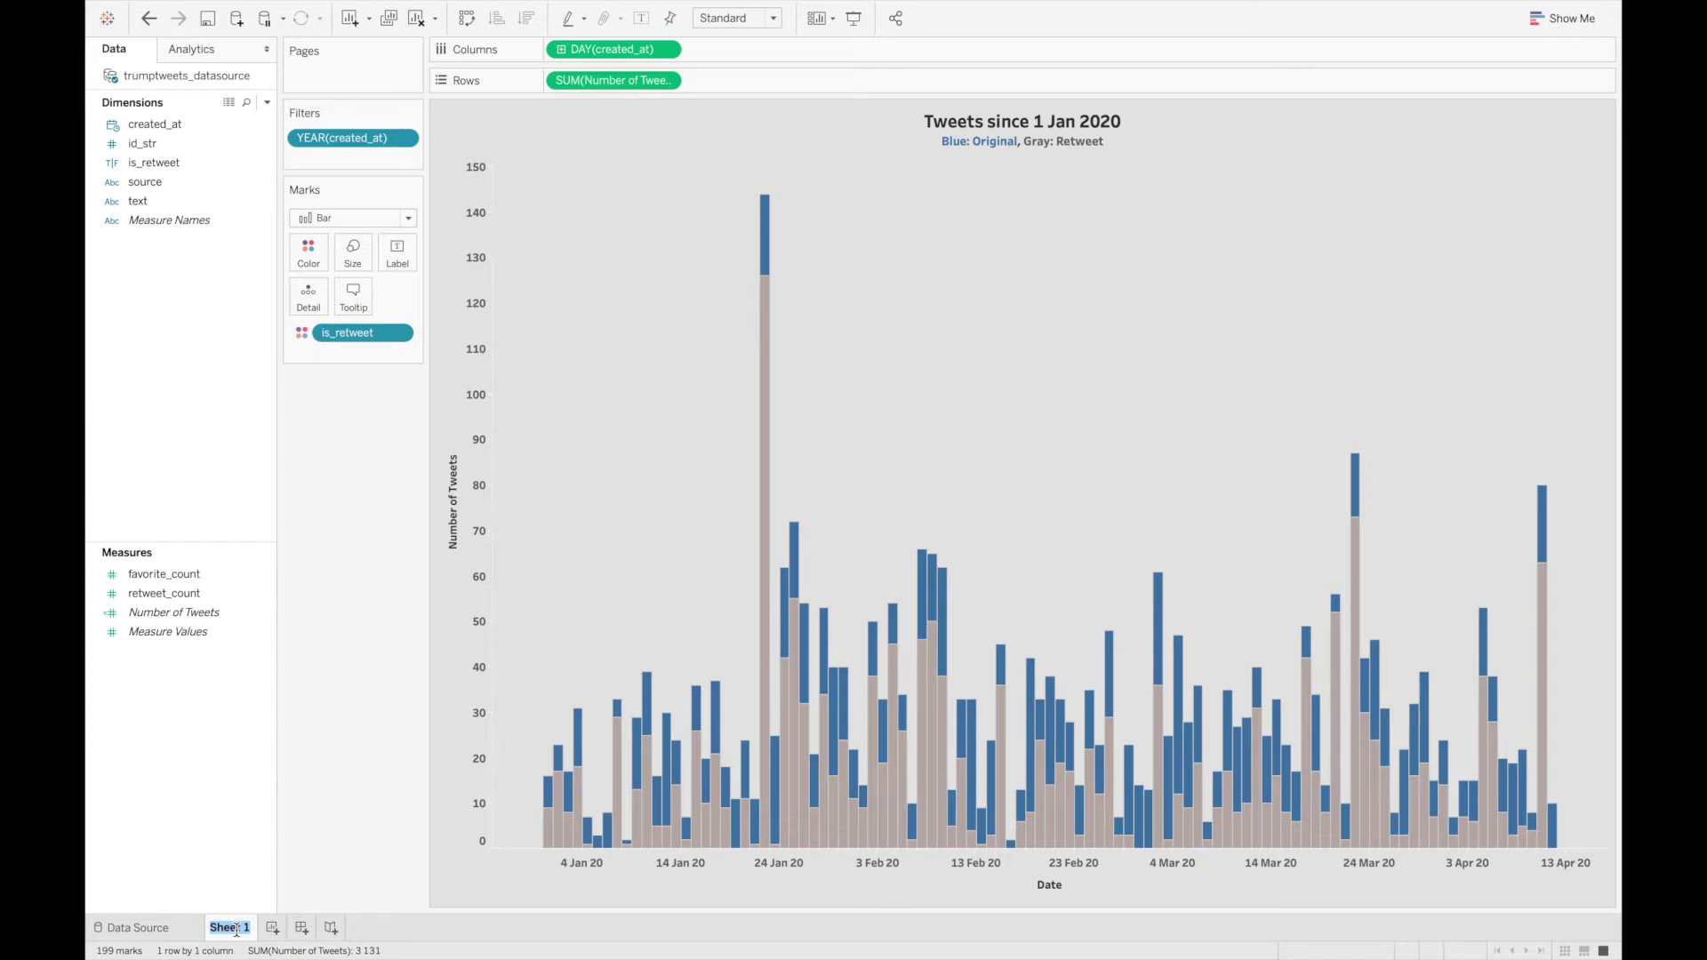
text(Tweet Count)
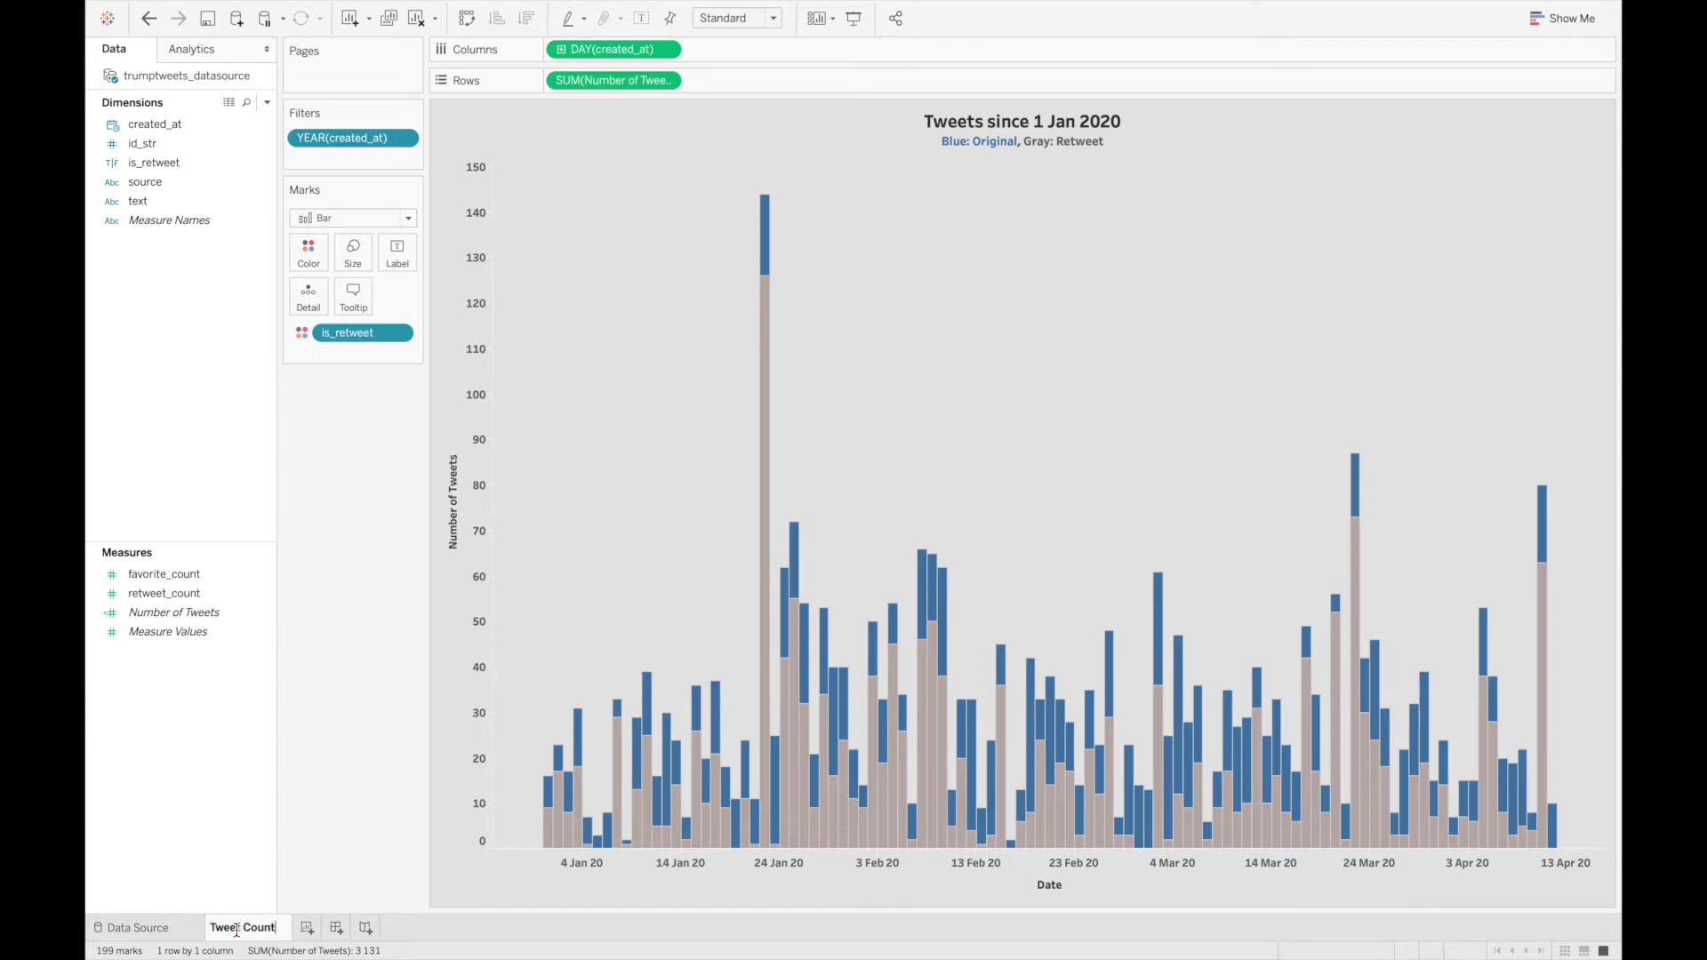
click(296, 876)
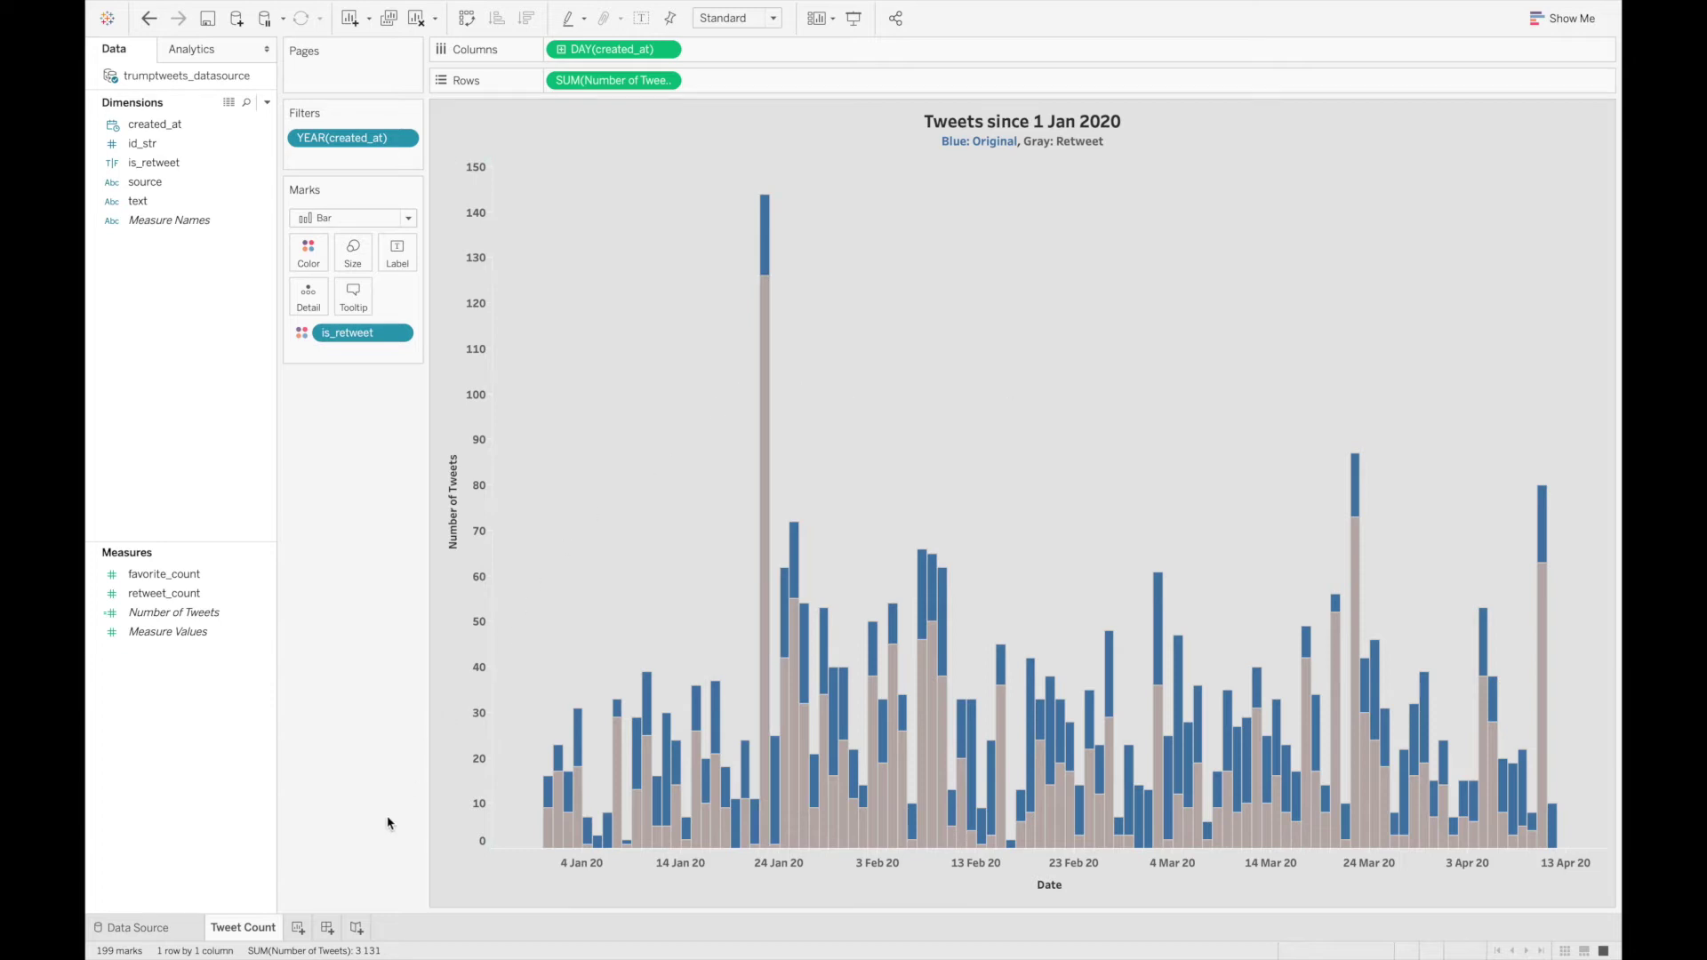
Step: Add a new worksheet and start a calculated field named "Mentions COVID-19", widening its editor window
click(298, 929)
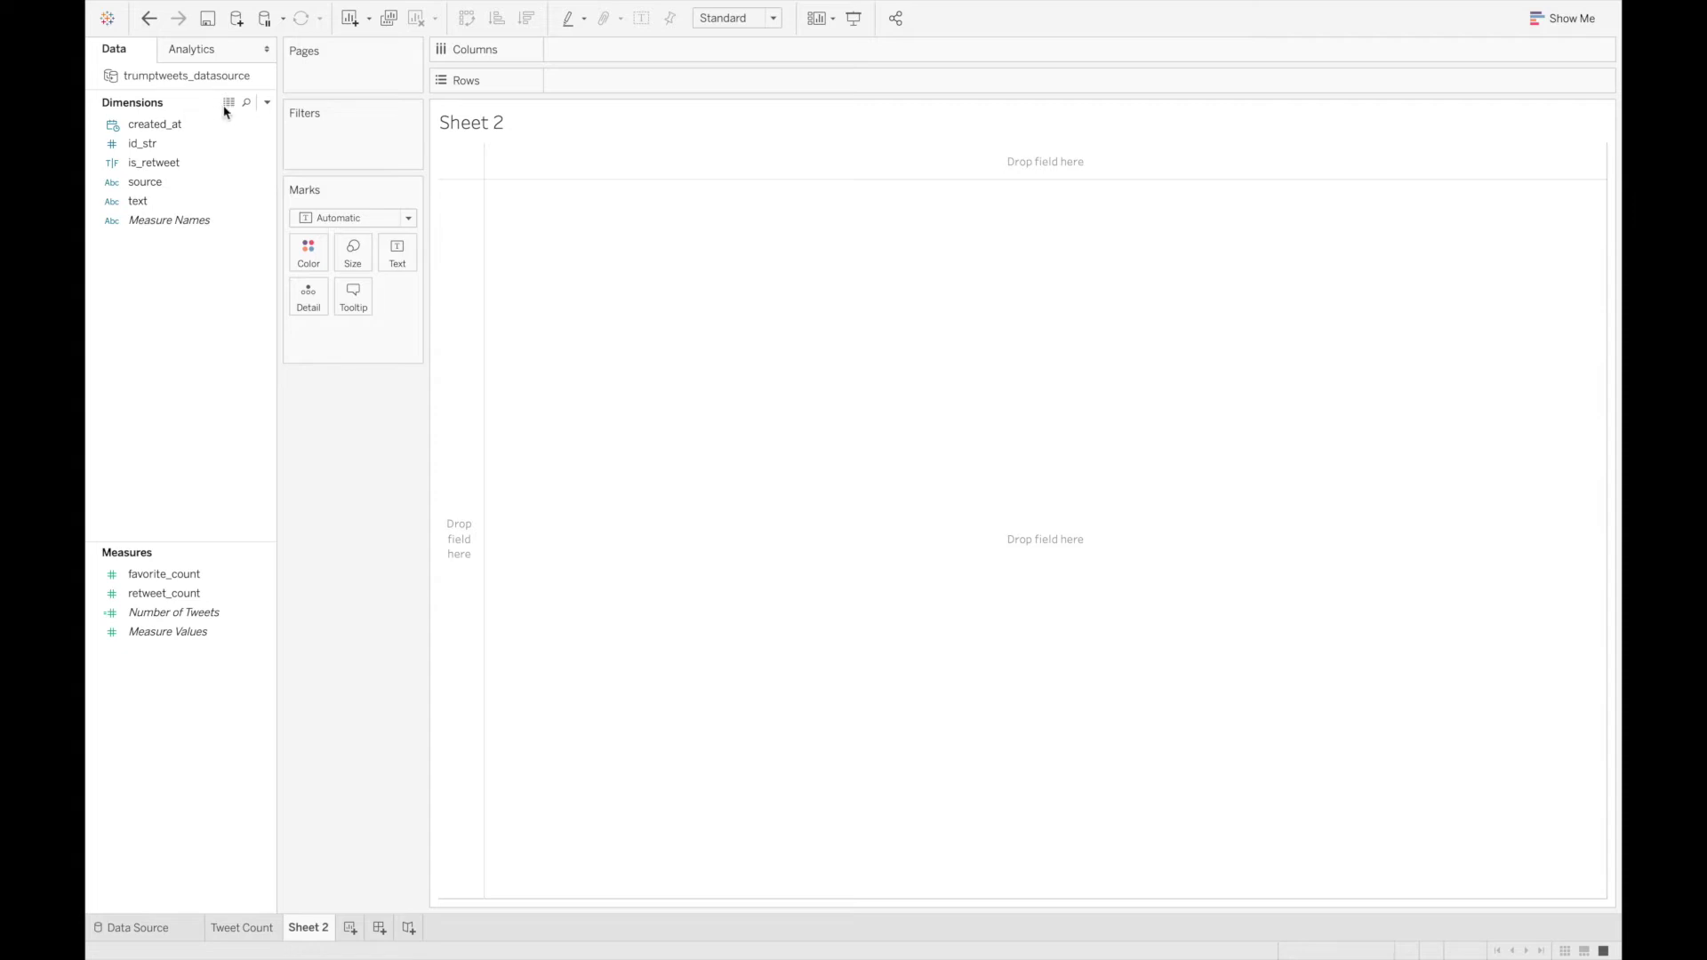
click(269, 104)
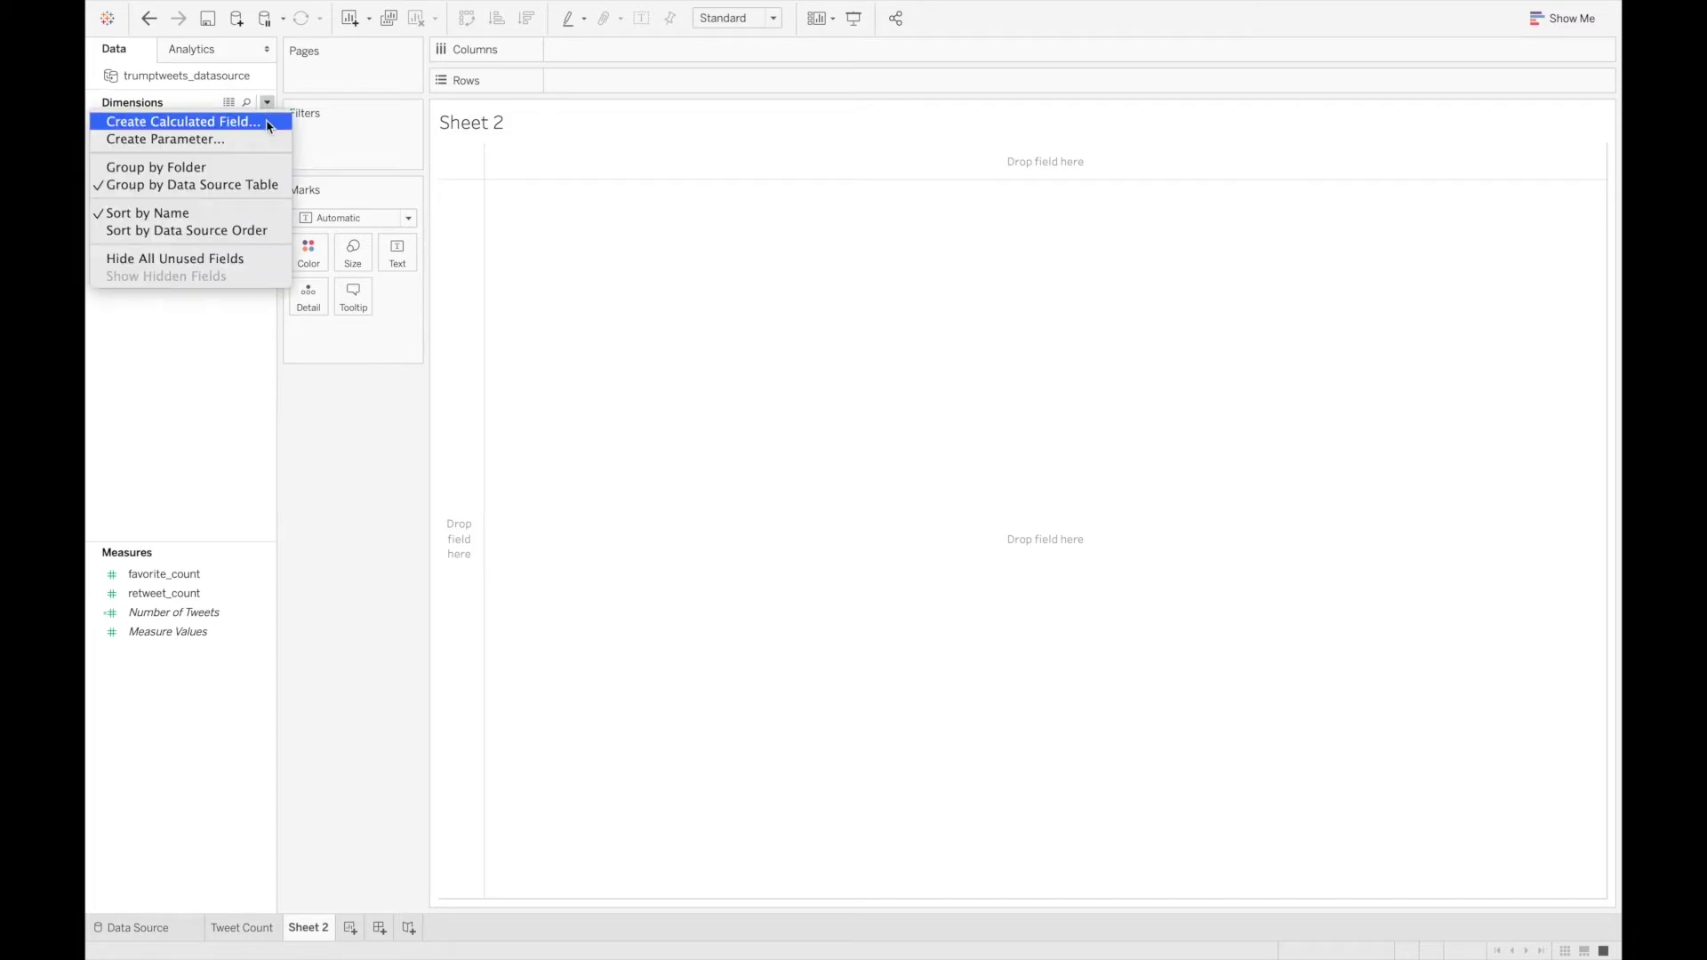
click(214, 122)
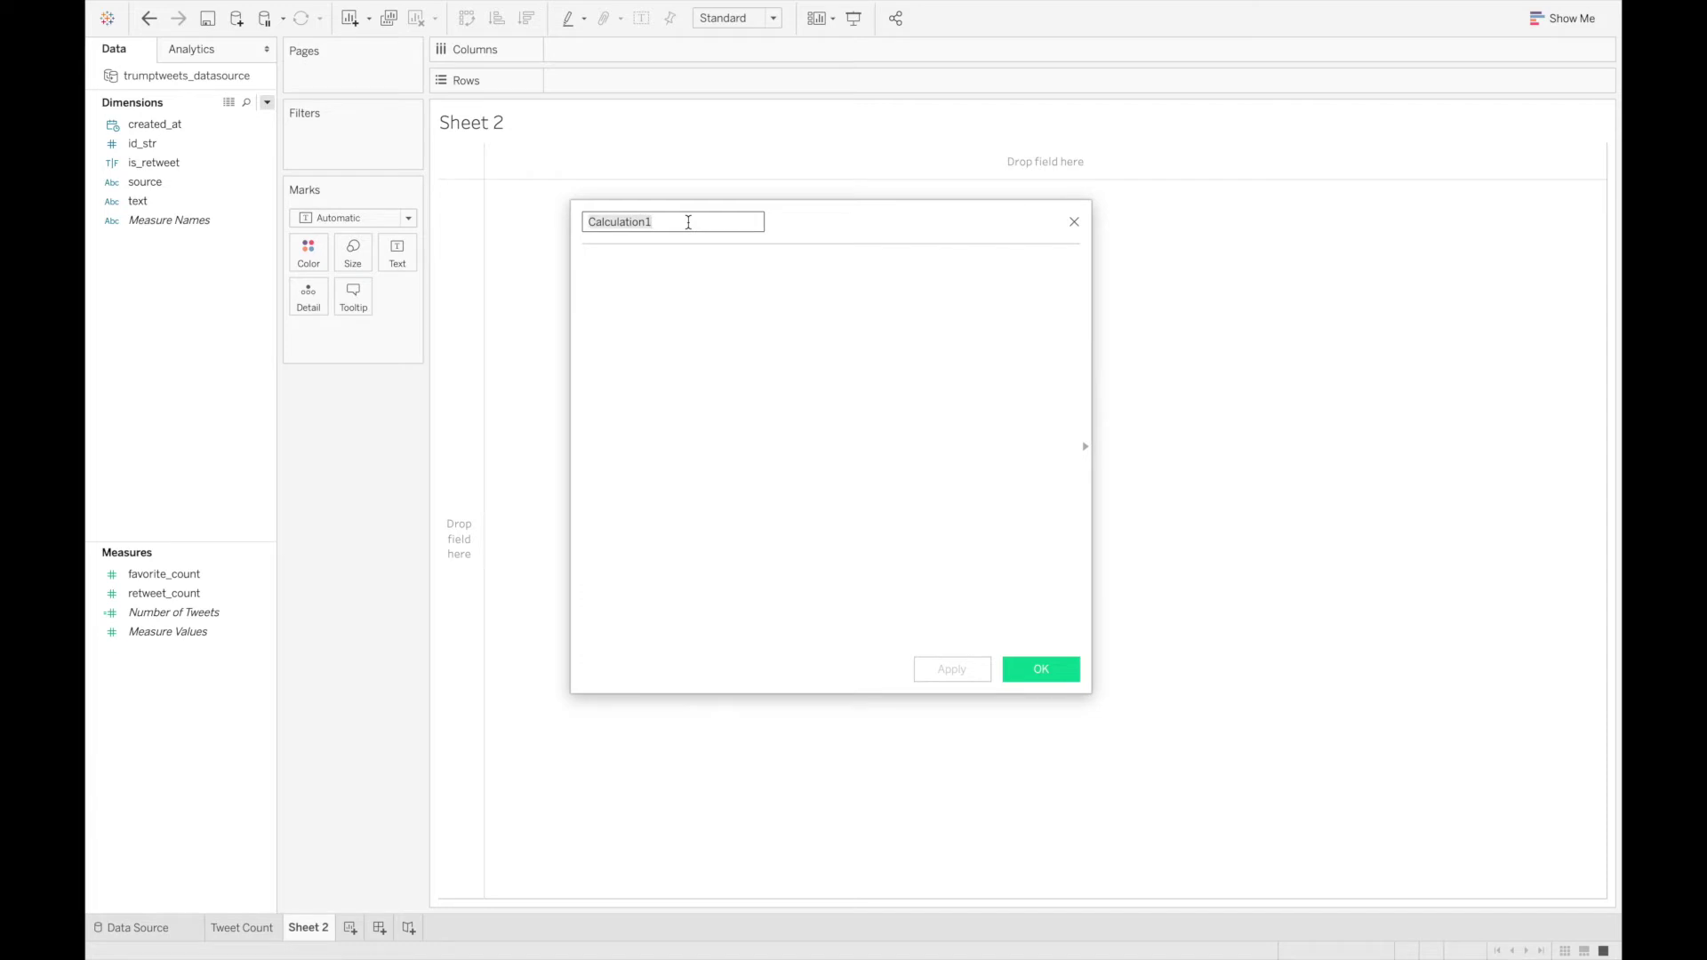
key(BackSpace)
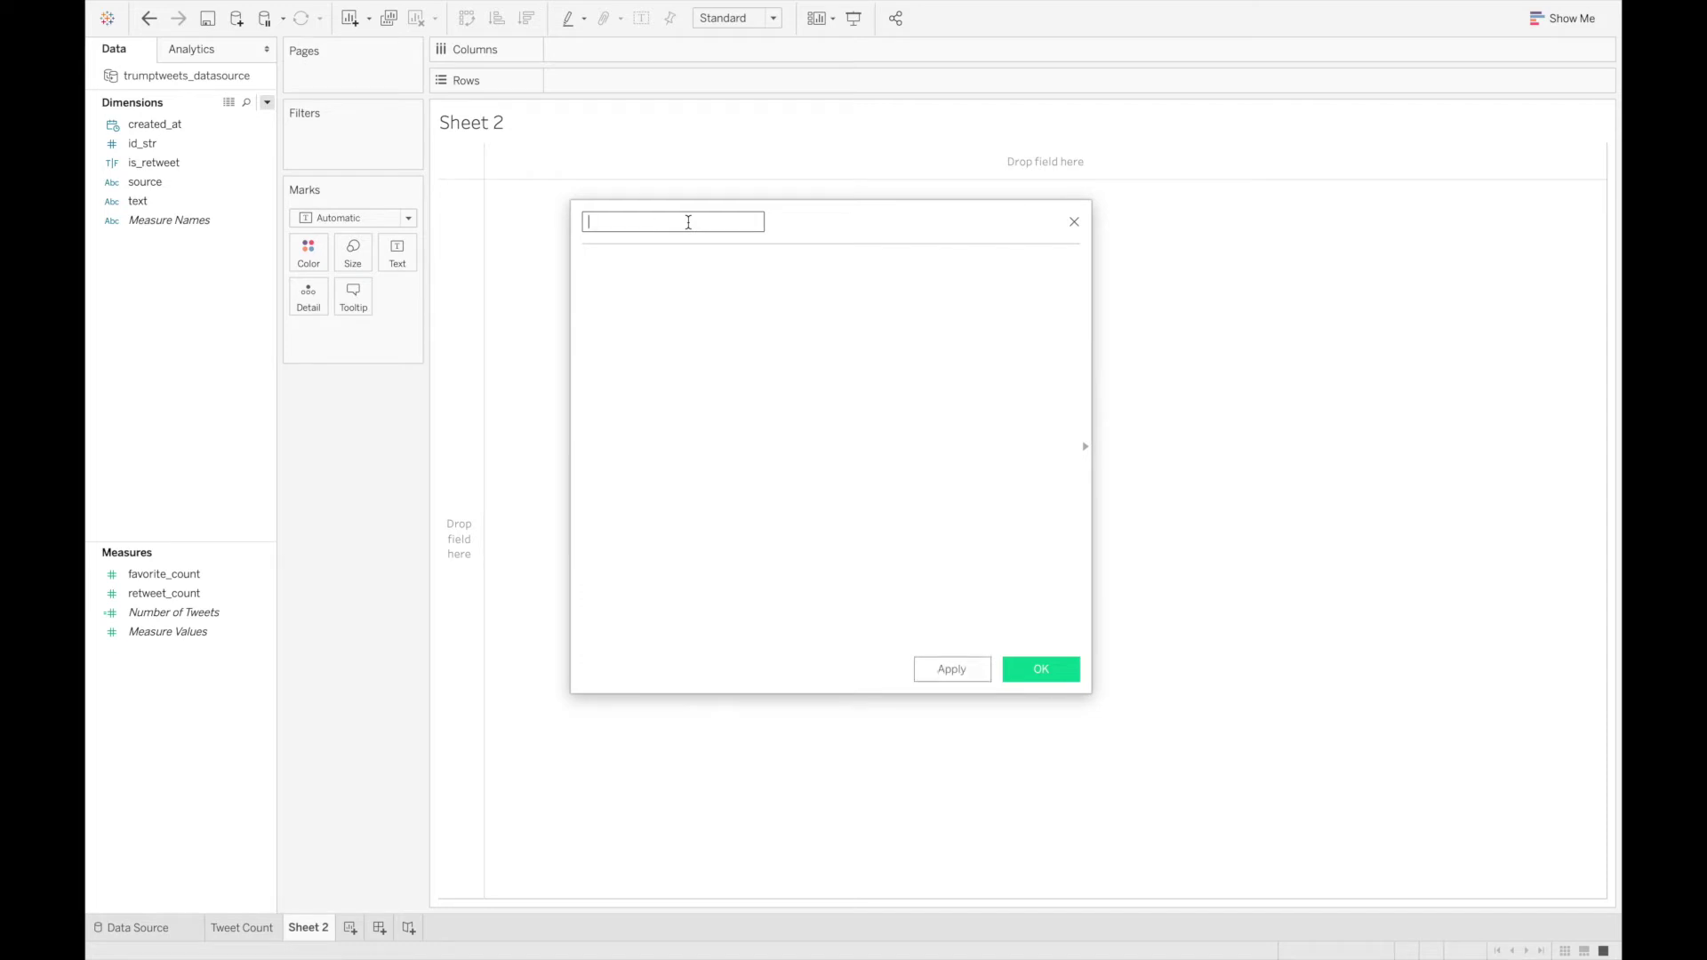
text(Mentions COVID-19)
drag(914, 339, 1299, 335)
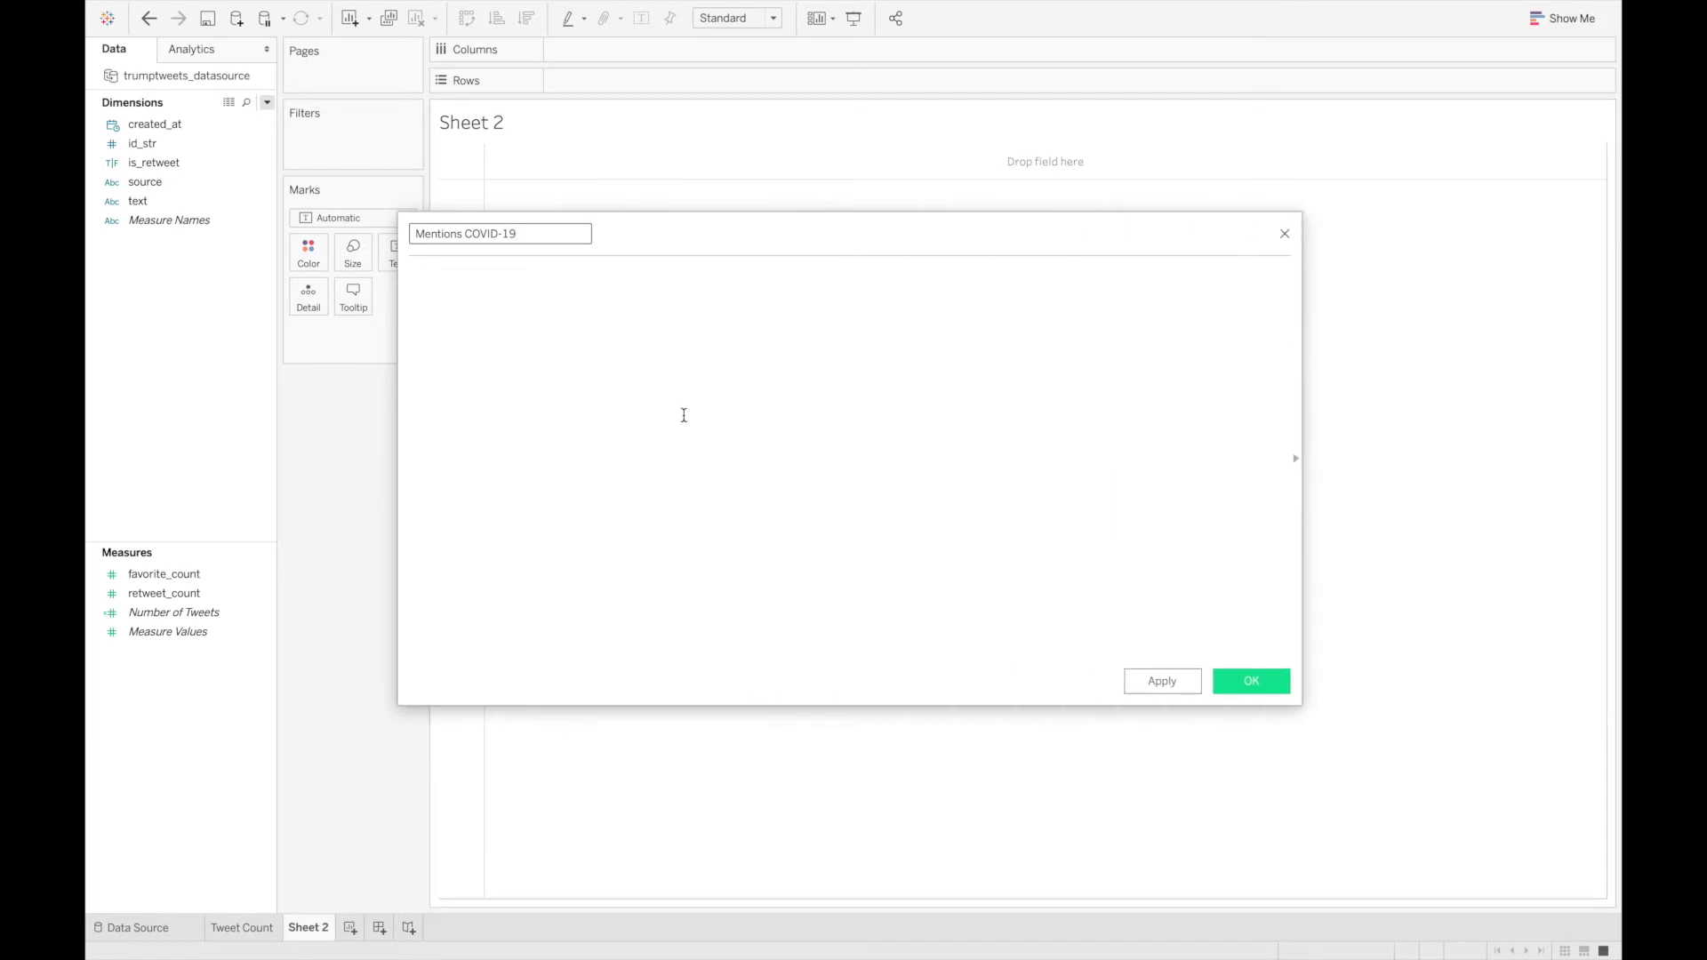
Step: Define the Mentions COVID-19 calculated field as CONTAINS(text, "COVID-19") and save it
click(639, 296)
text(CONT)
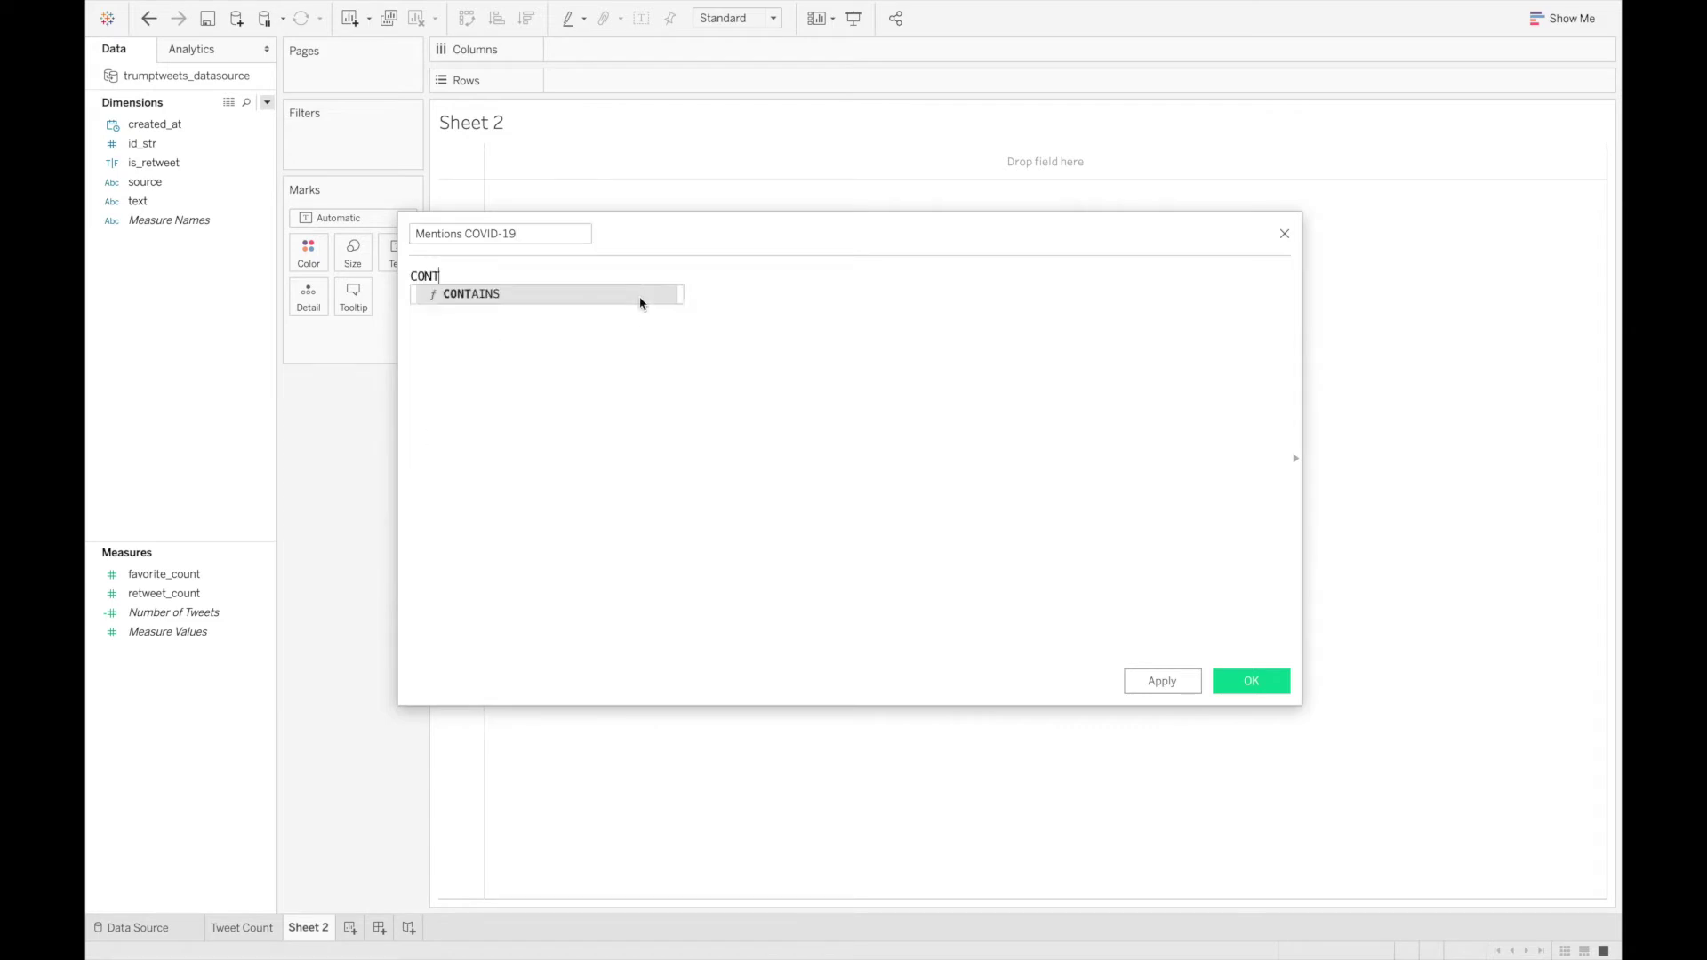
text(AINS()
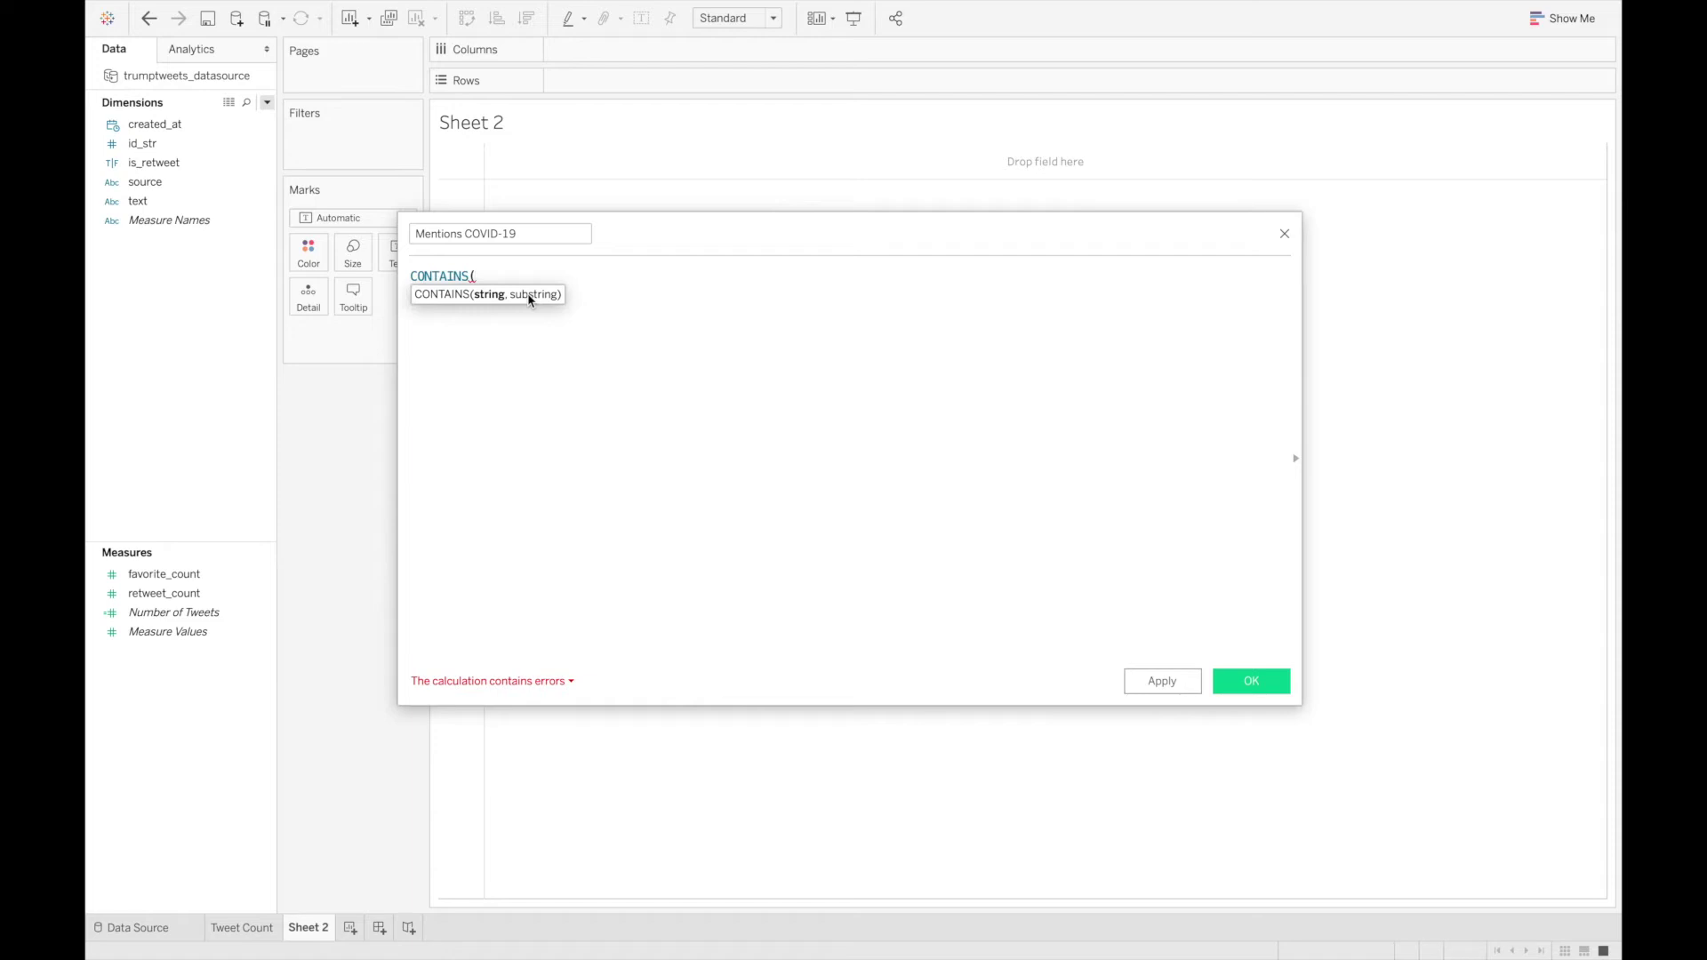
click(221, 204)
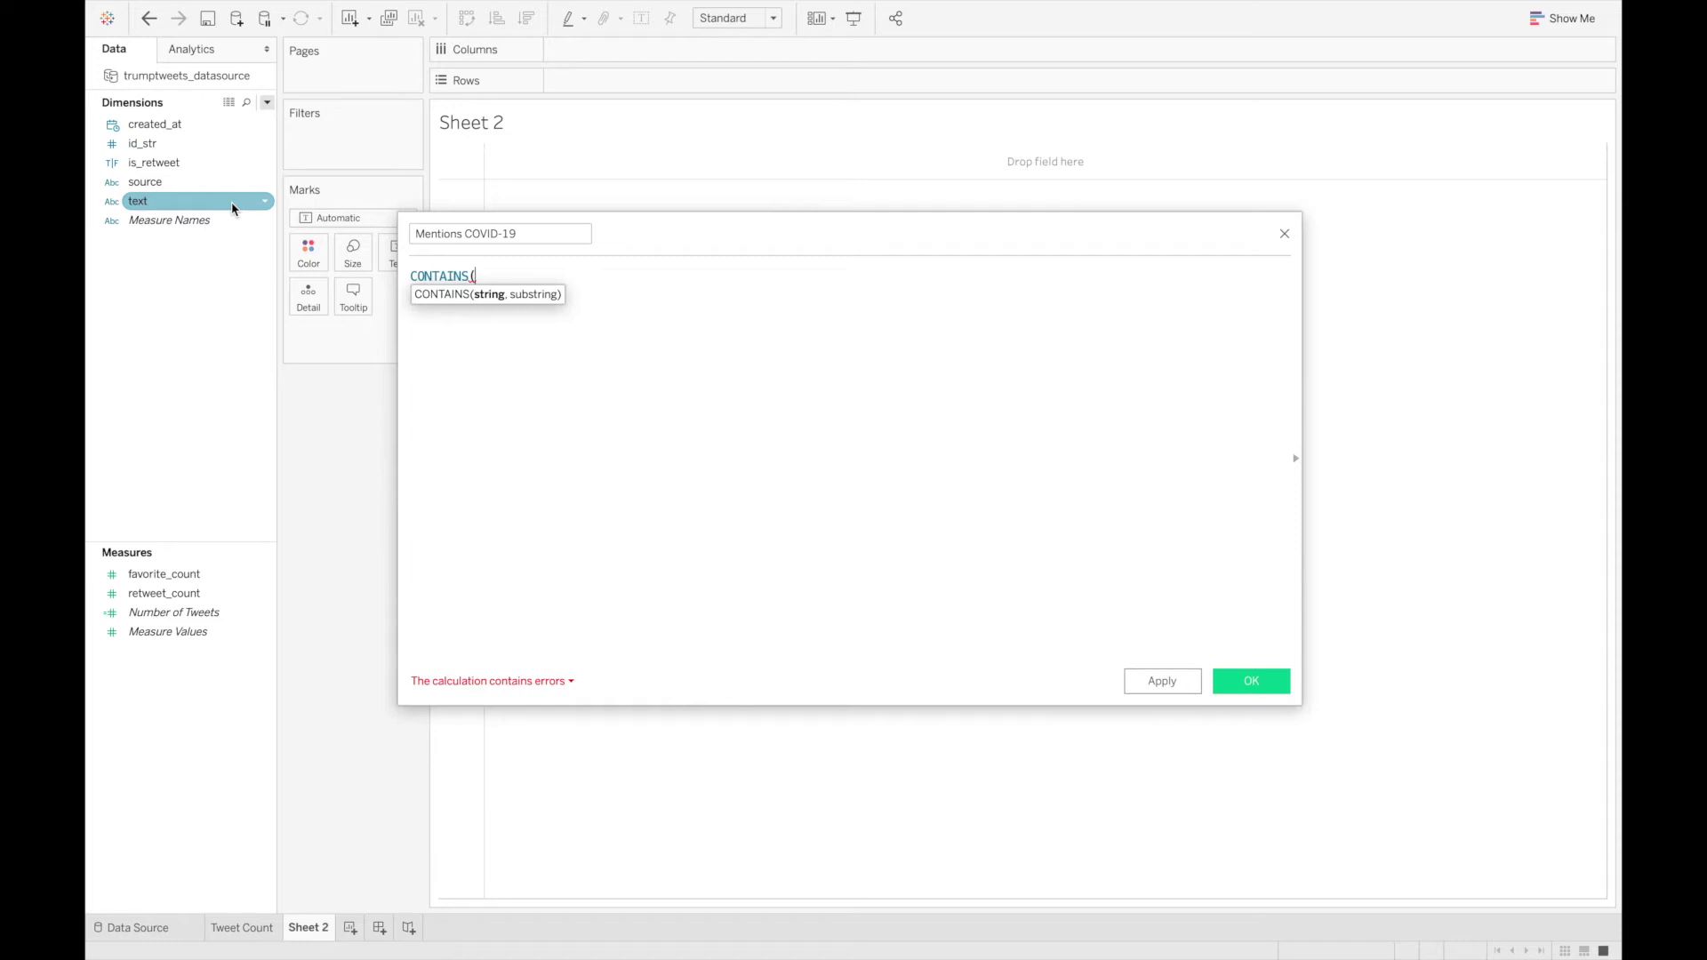
text(te)
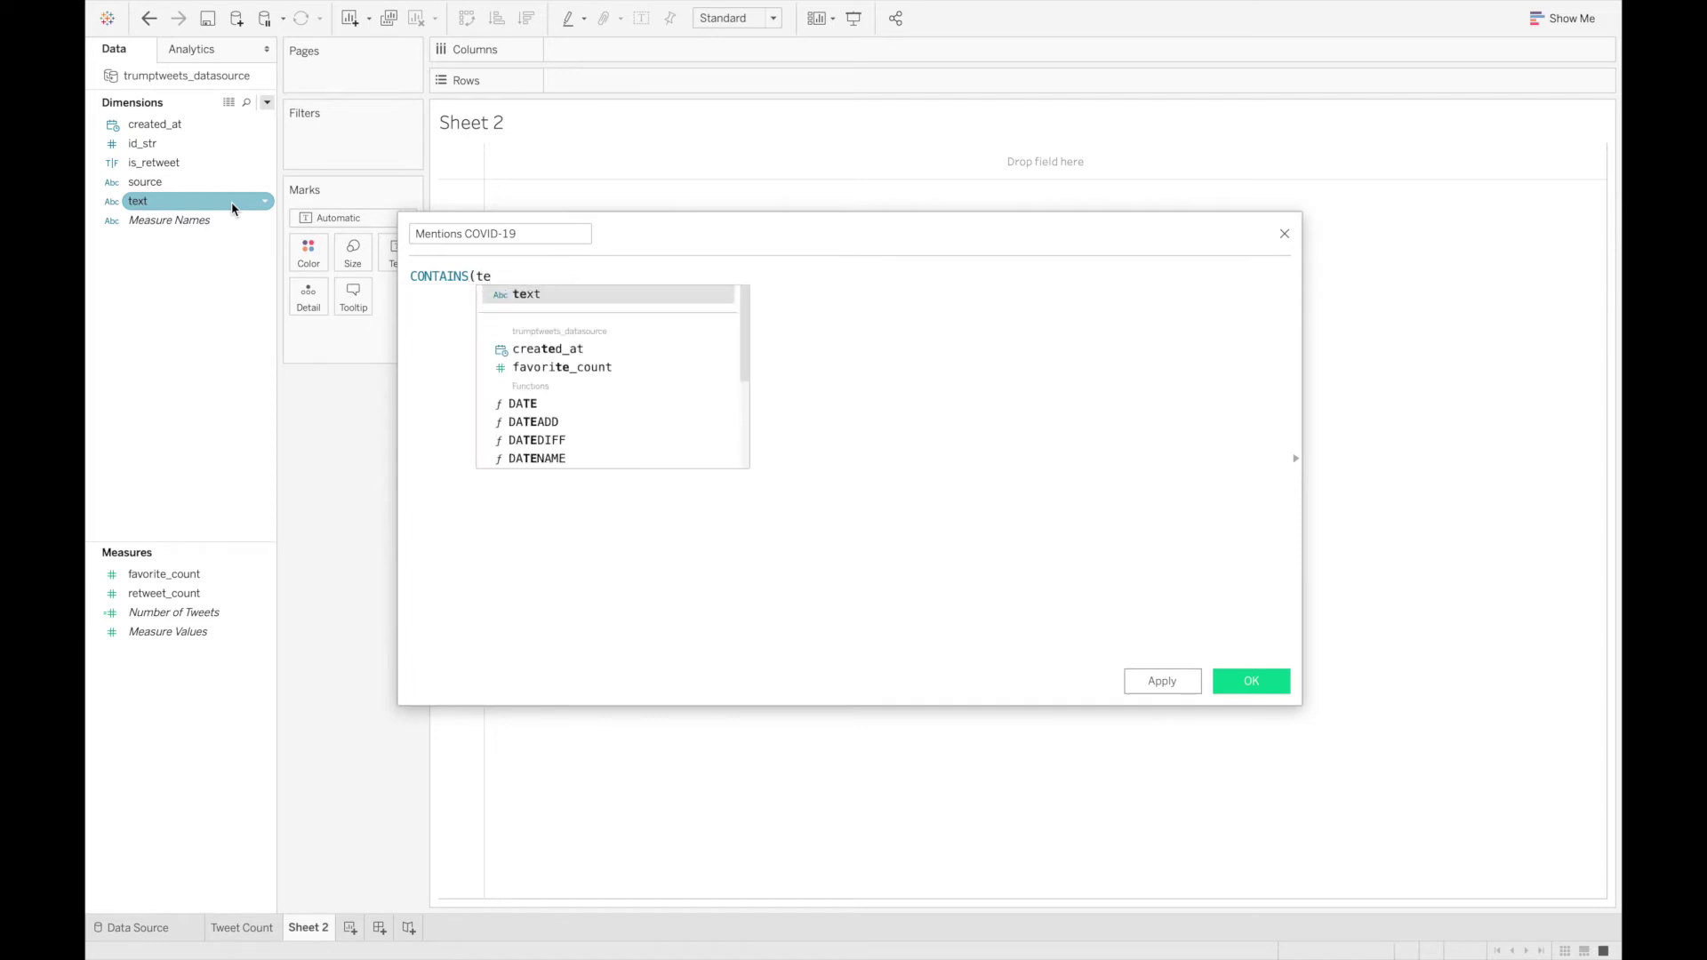
text(xt)
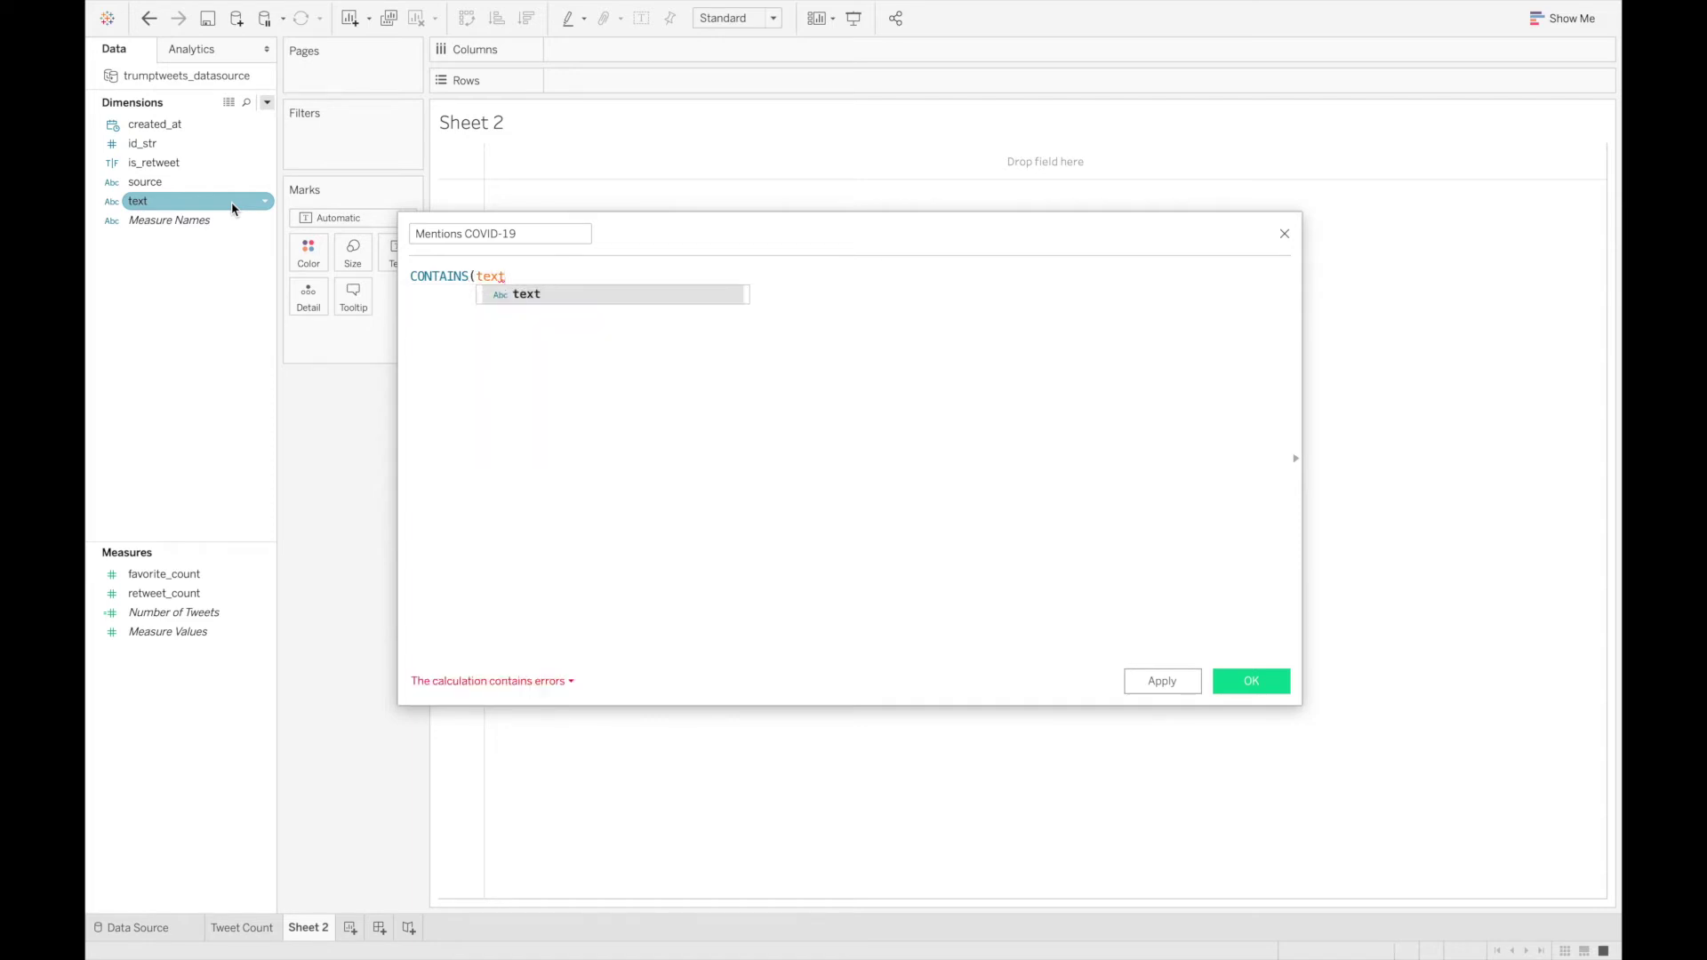
text(,)
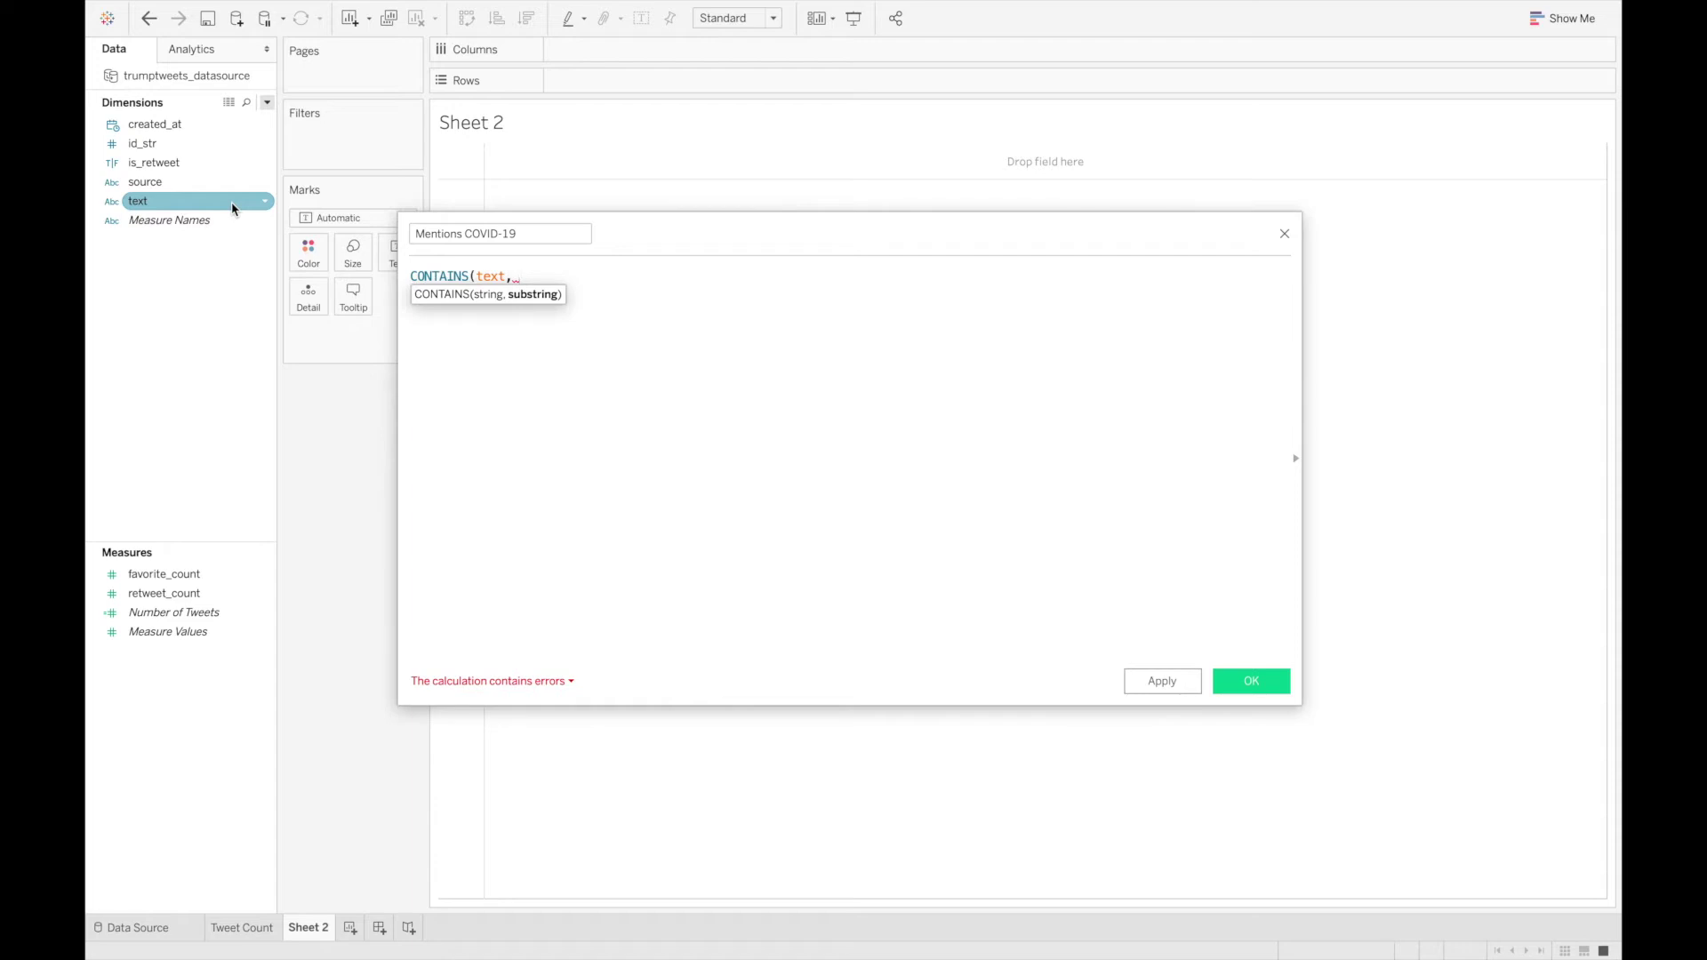
text("COVID)
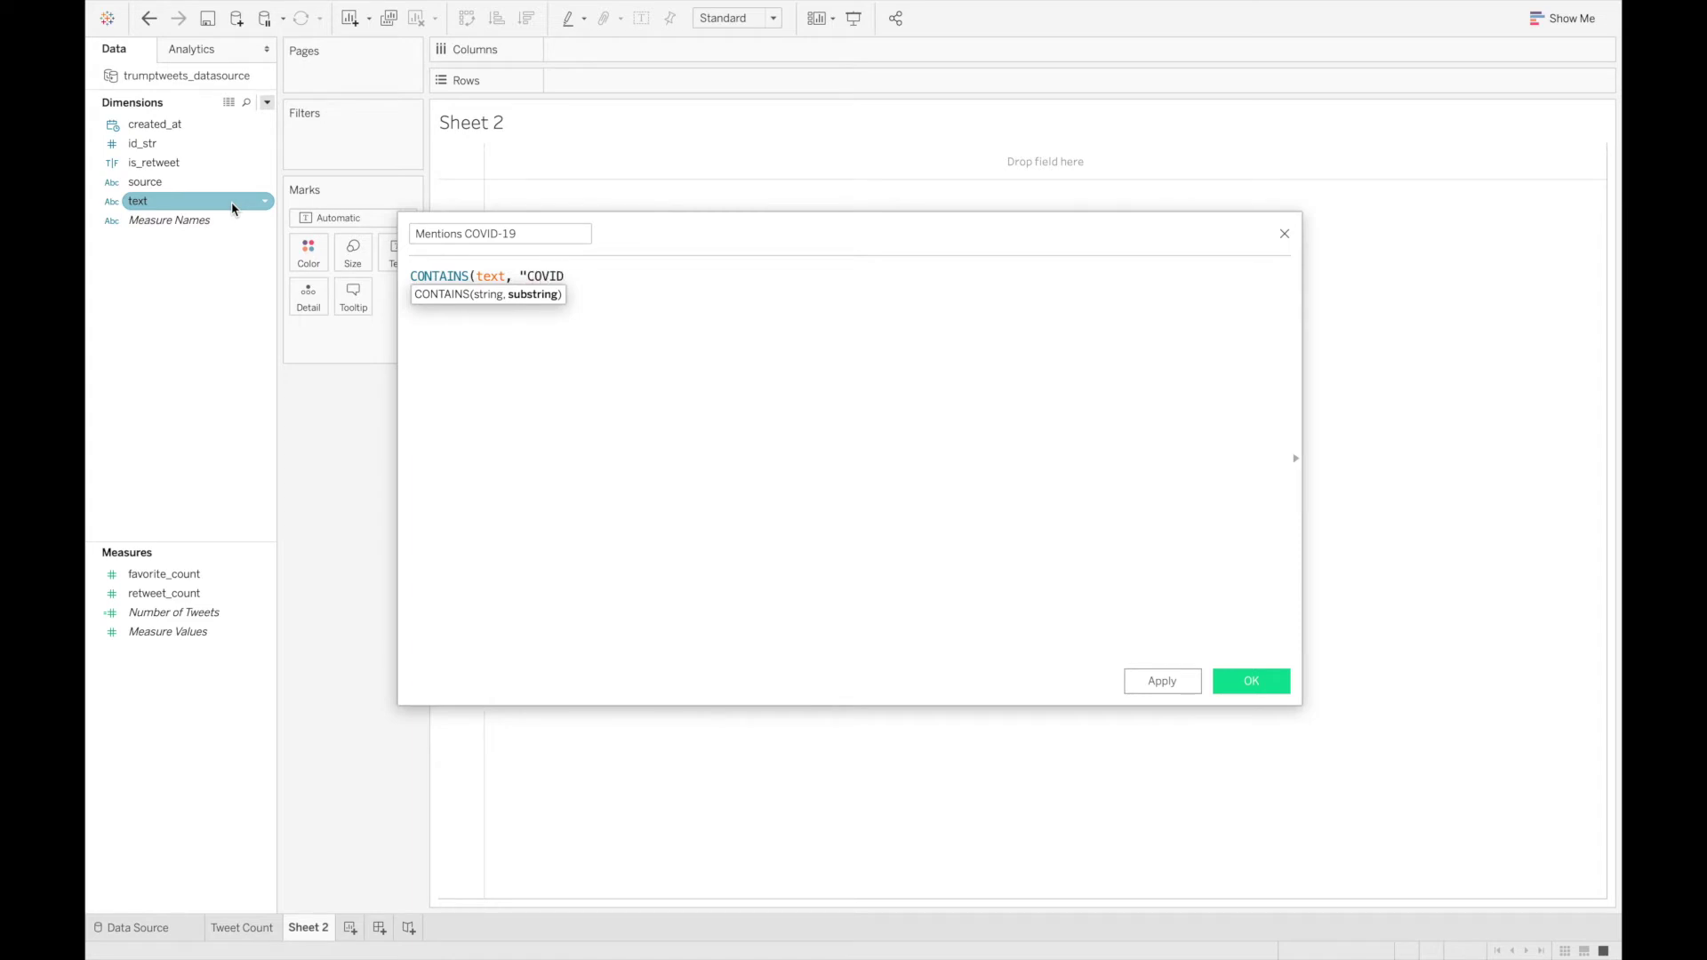
text(-19")
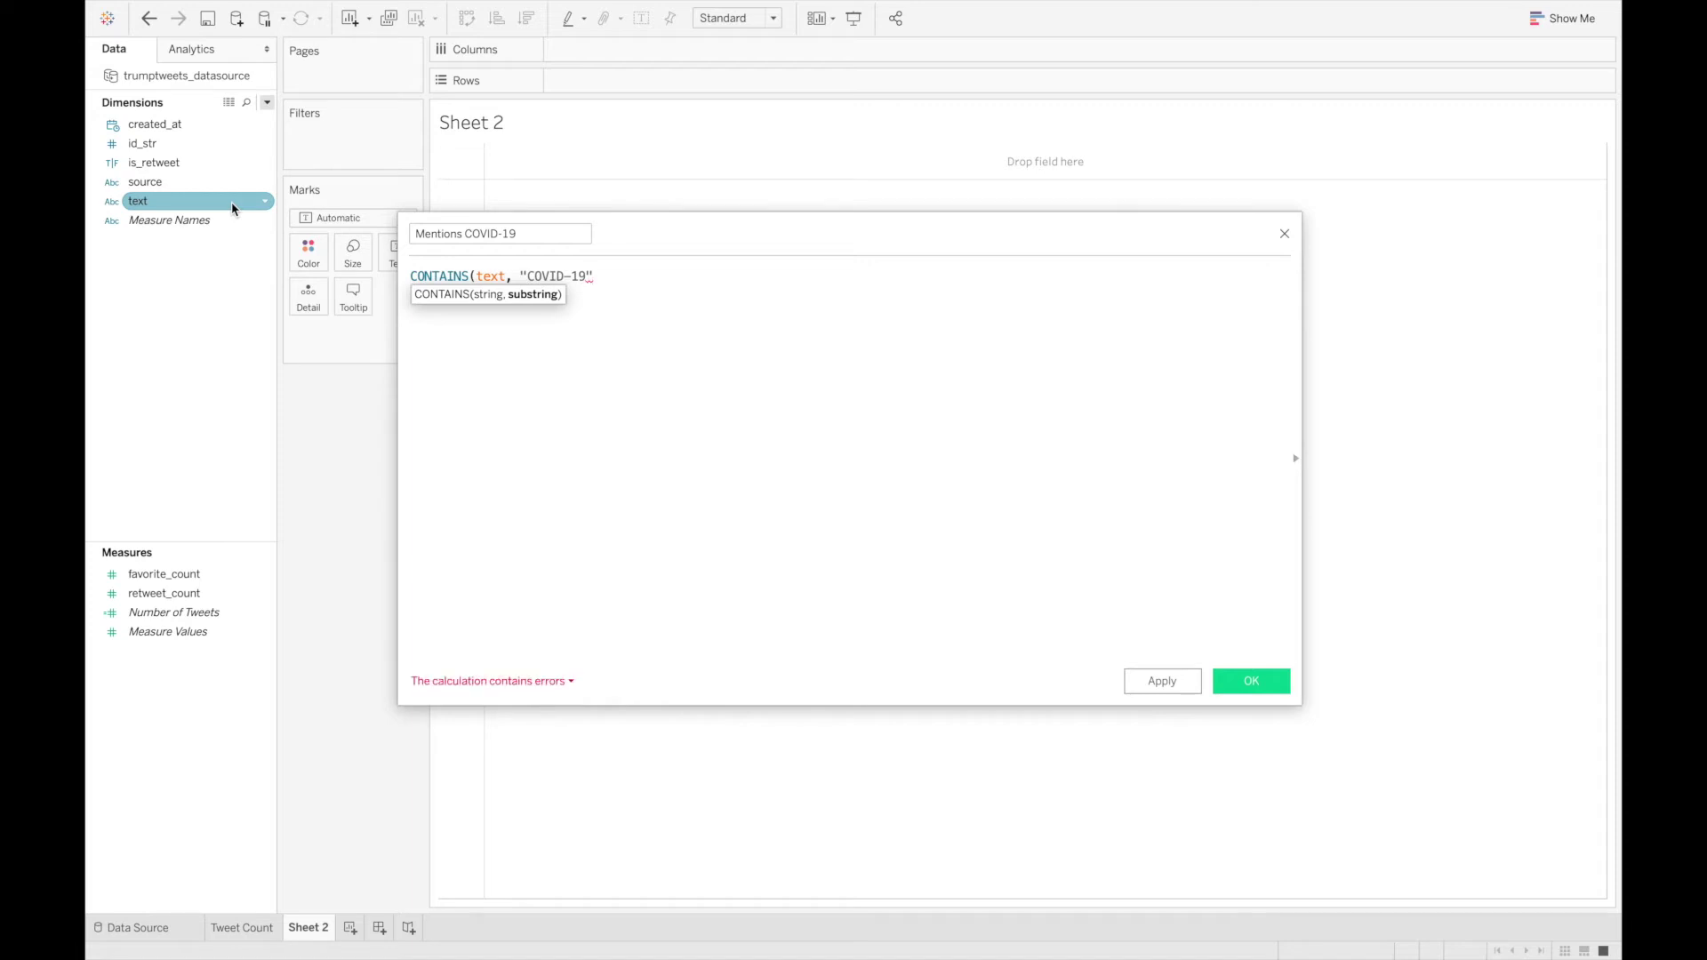
text())
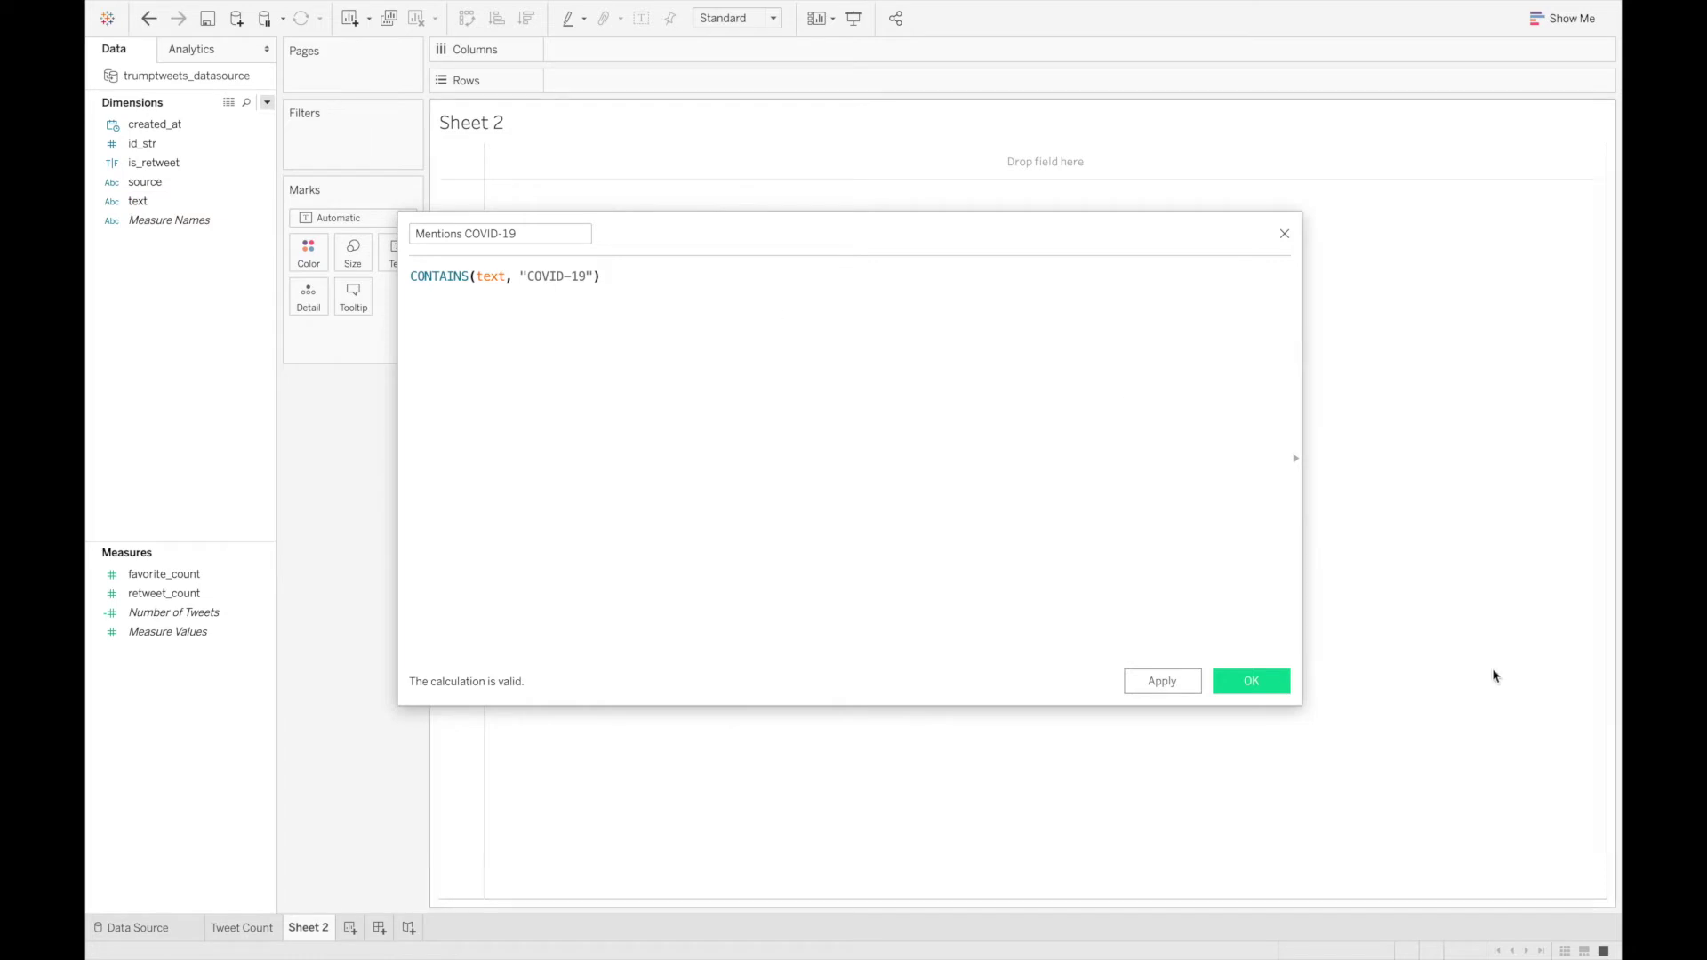
click(1249, 683)
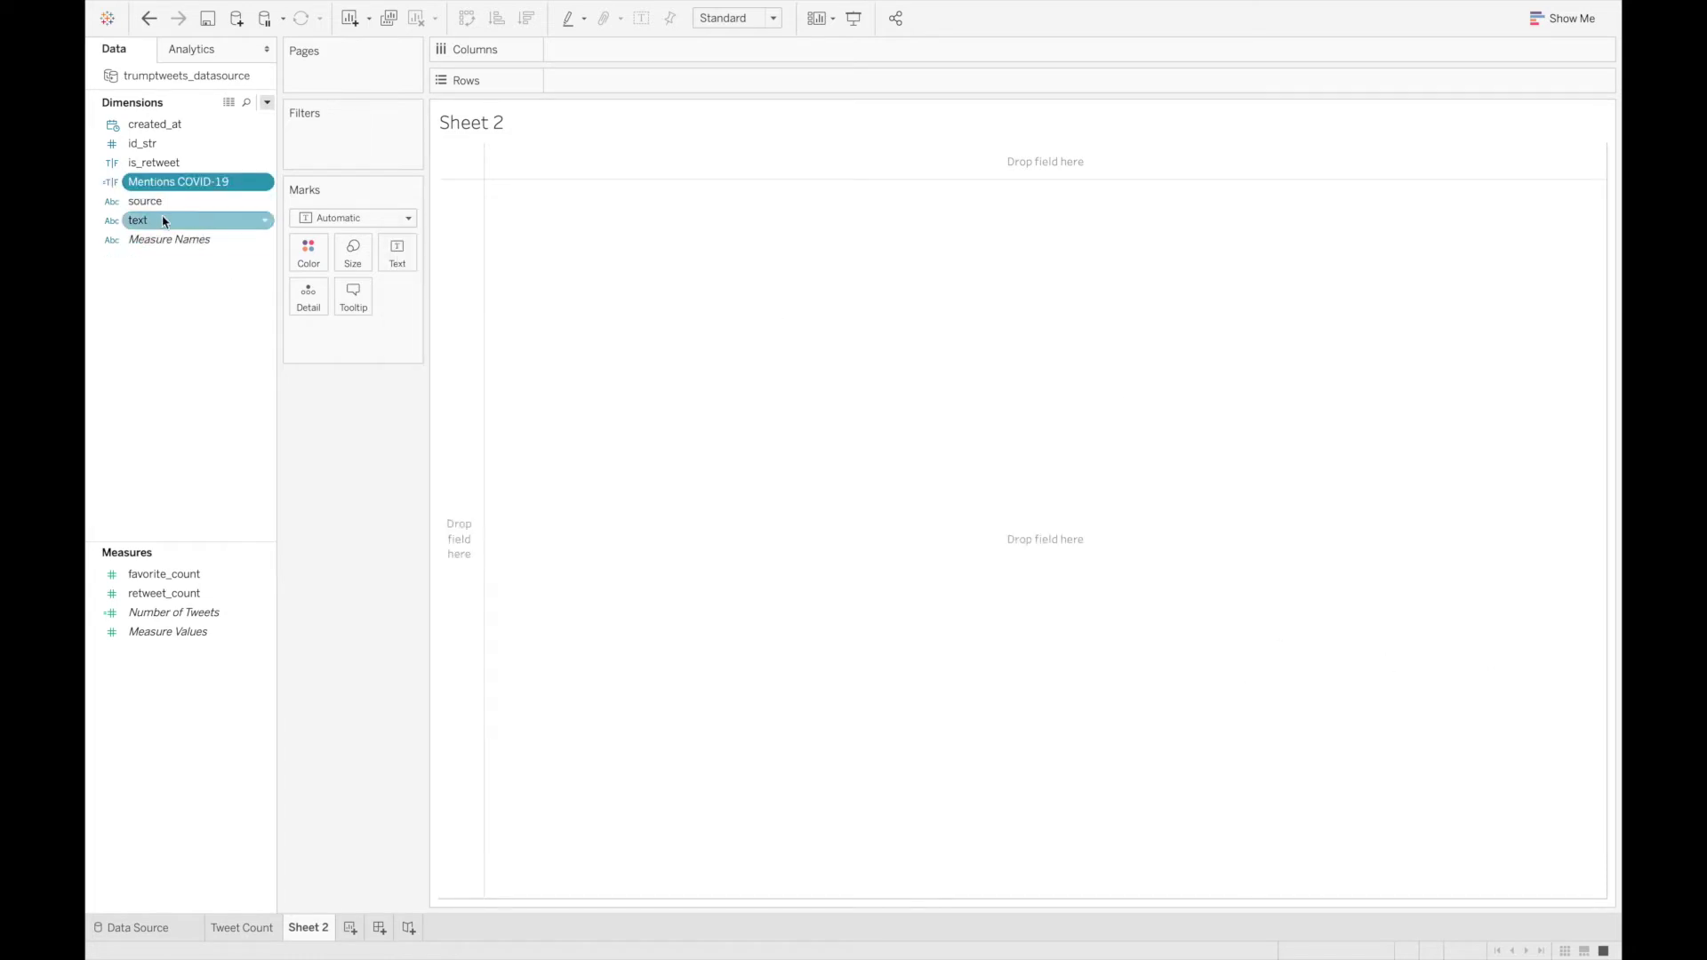
Step: List every member of the text field as rows and widen the text column to show more of each tweet
drag(142, 221, 600, 87)
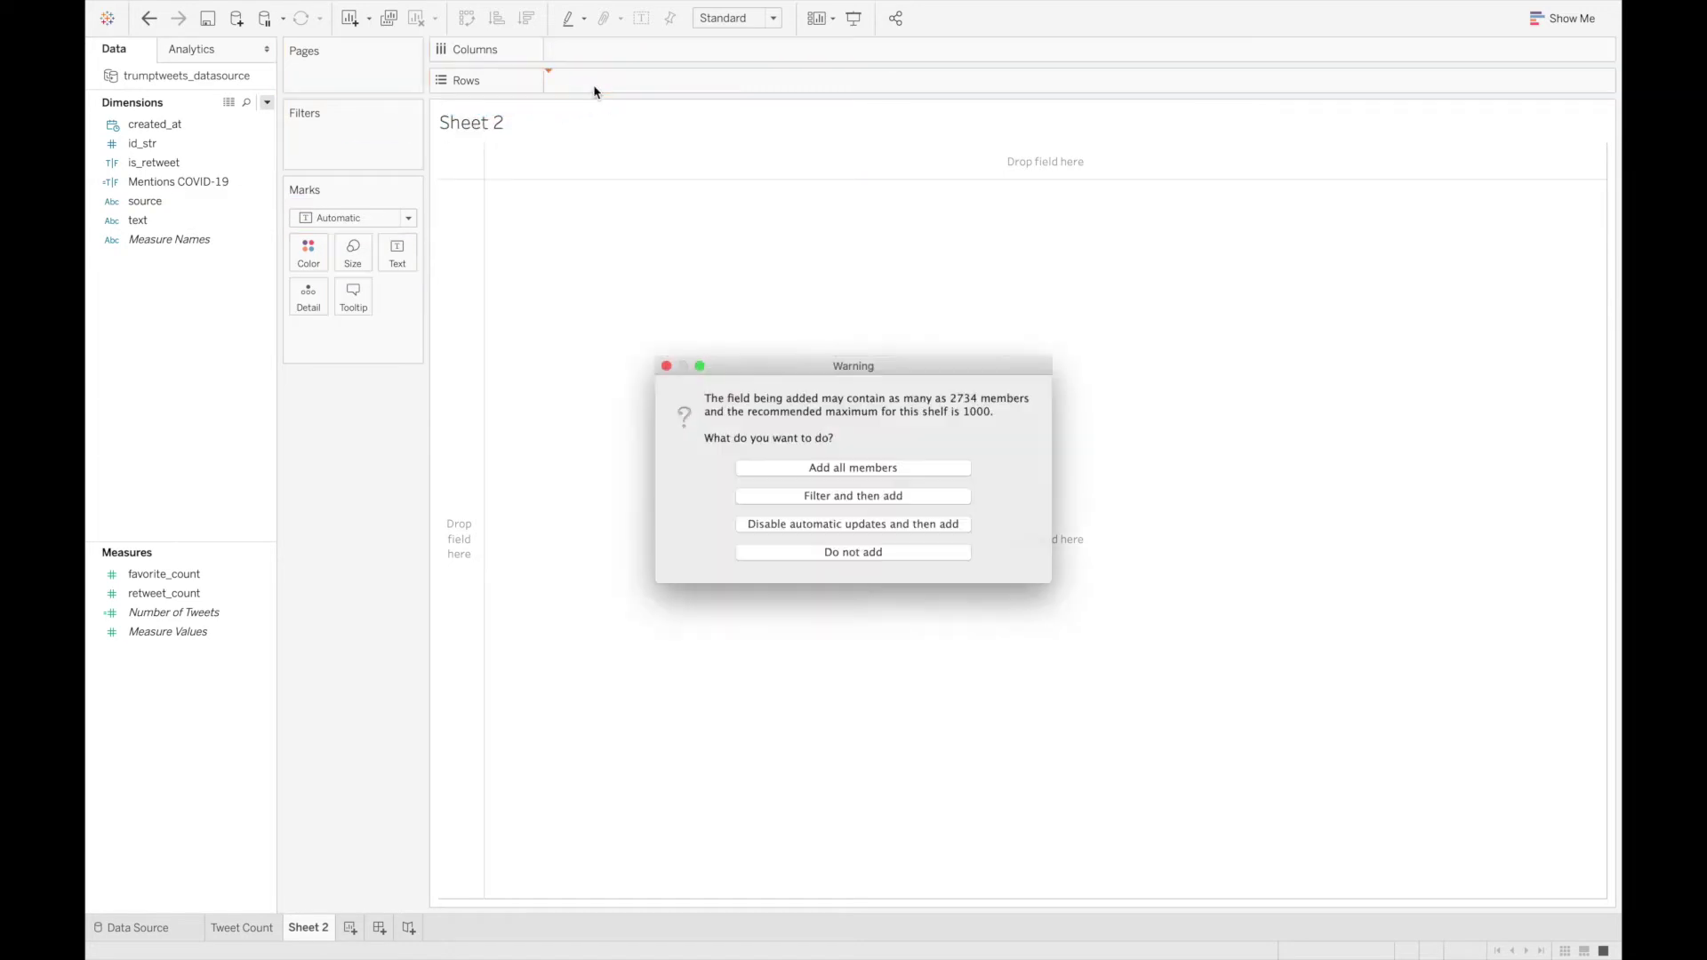
click(831, 469)
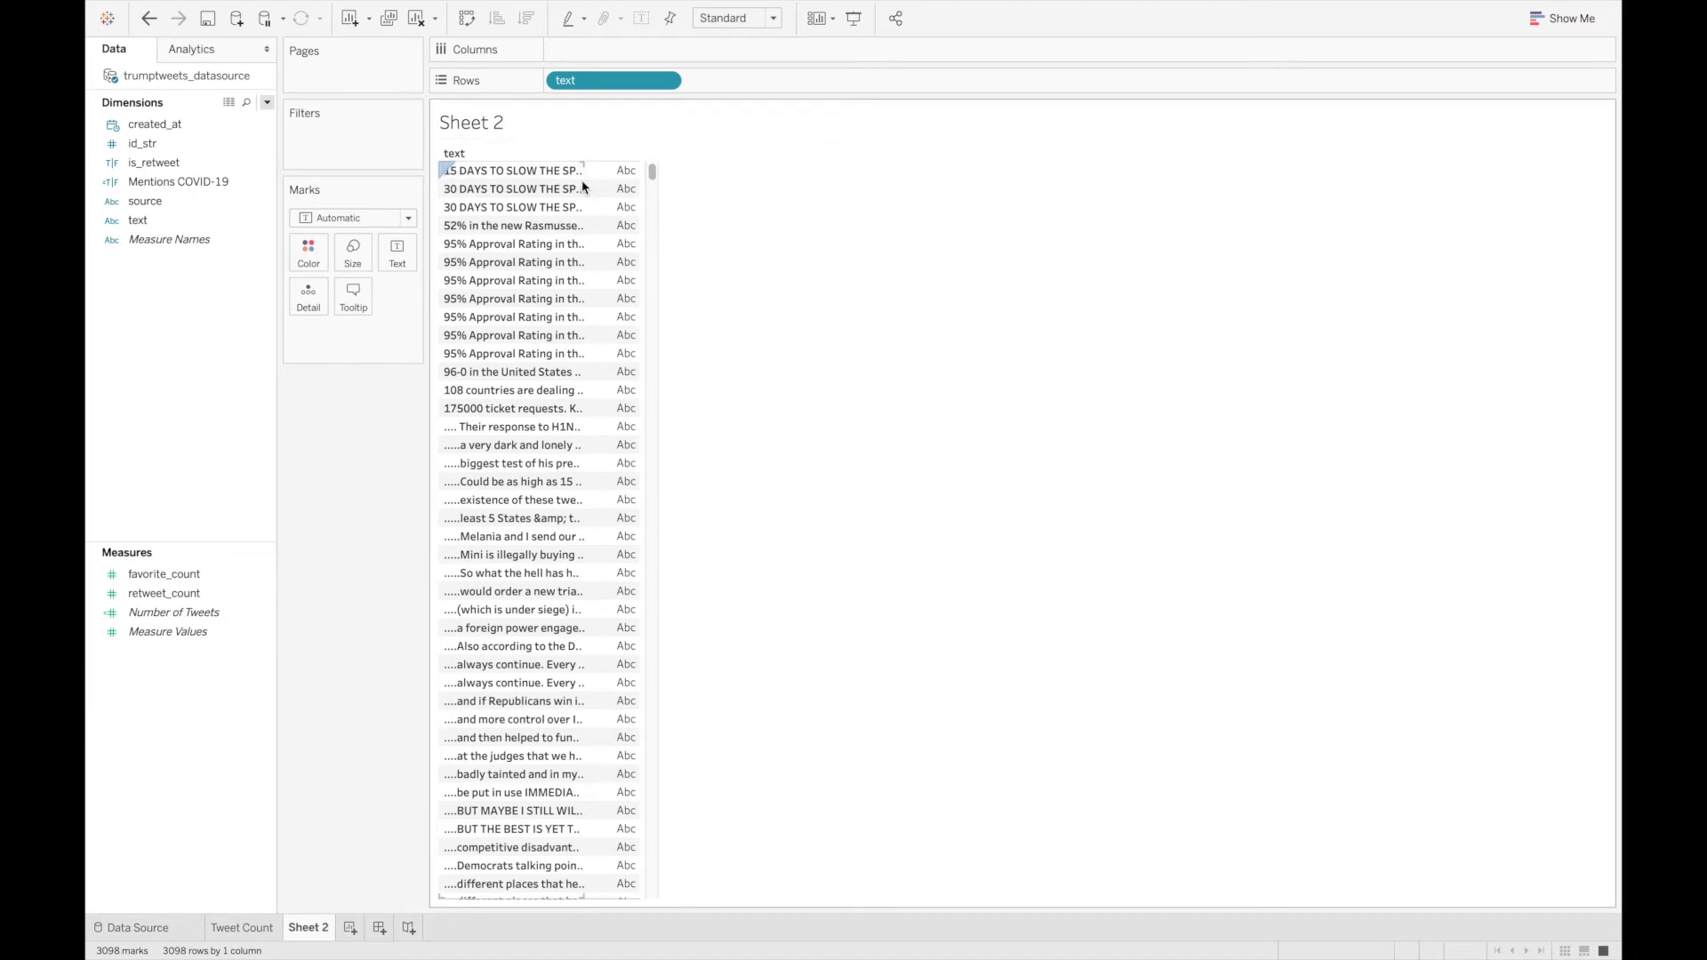
mouse_move(583, 185)
drag(583, 185, 911, 214)
mouse_move(911, 218)
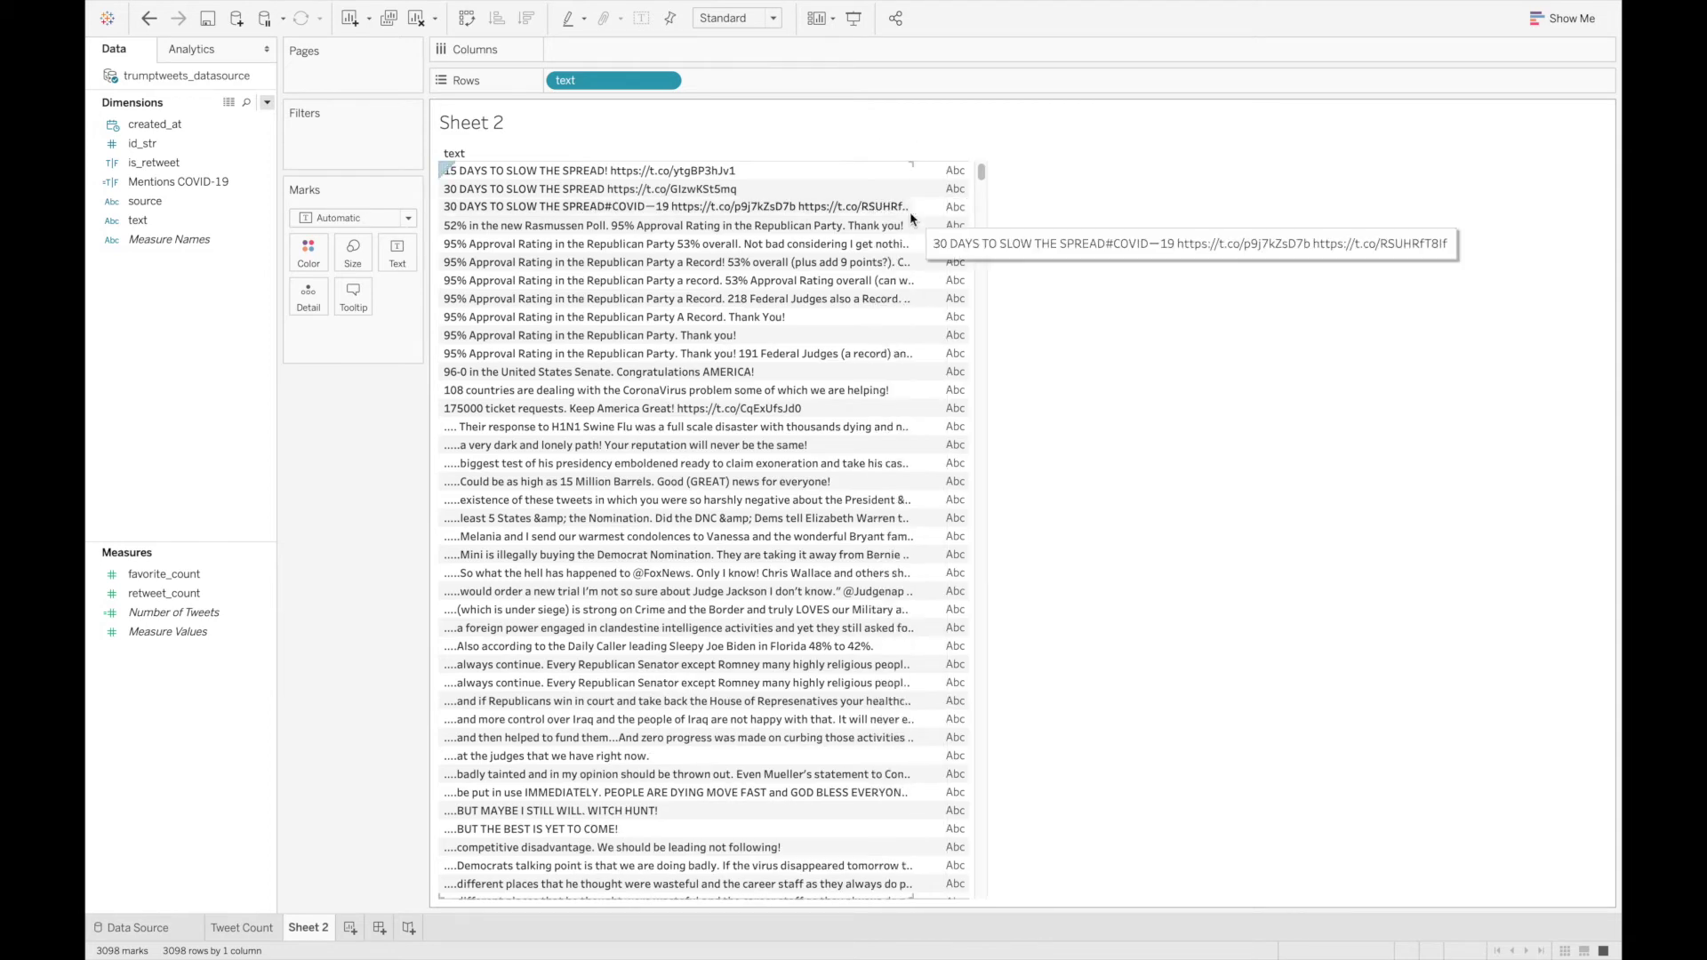
Step: Add Mentions COVID-19 as a second row field after text and widen its column to fit the header
click(156, 185)
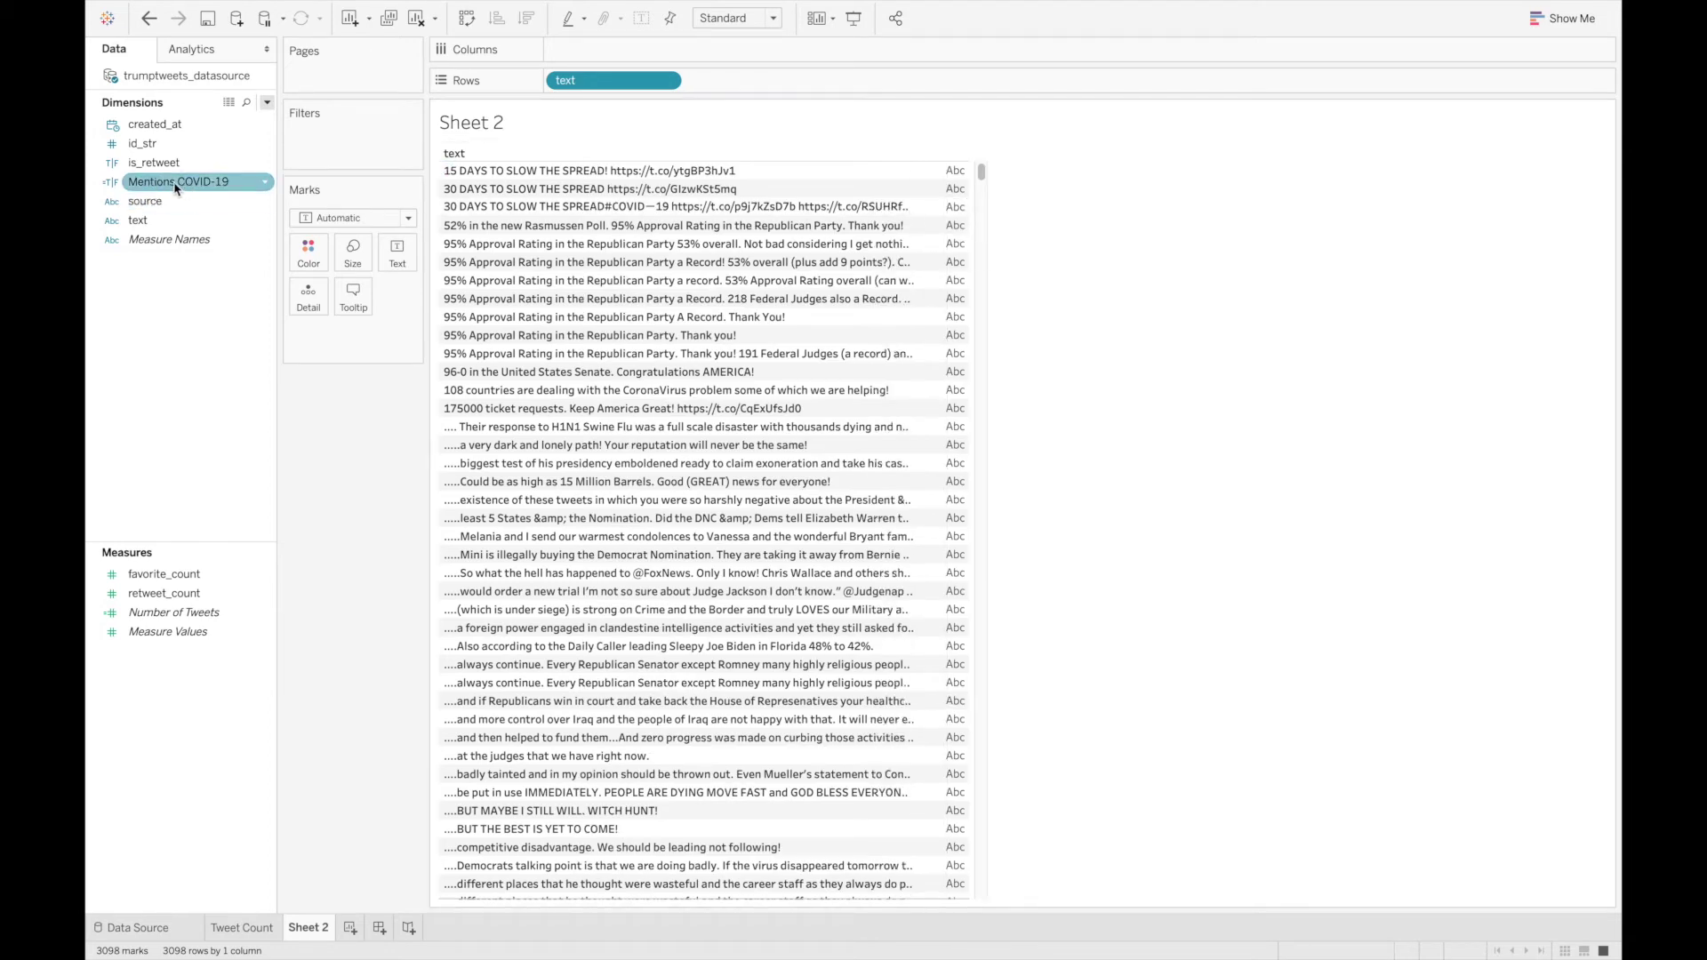
drag(172, 188, 738, 86)
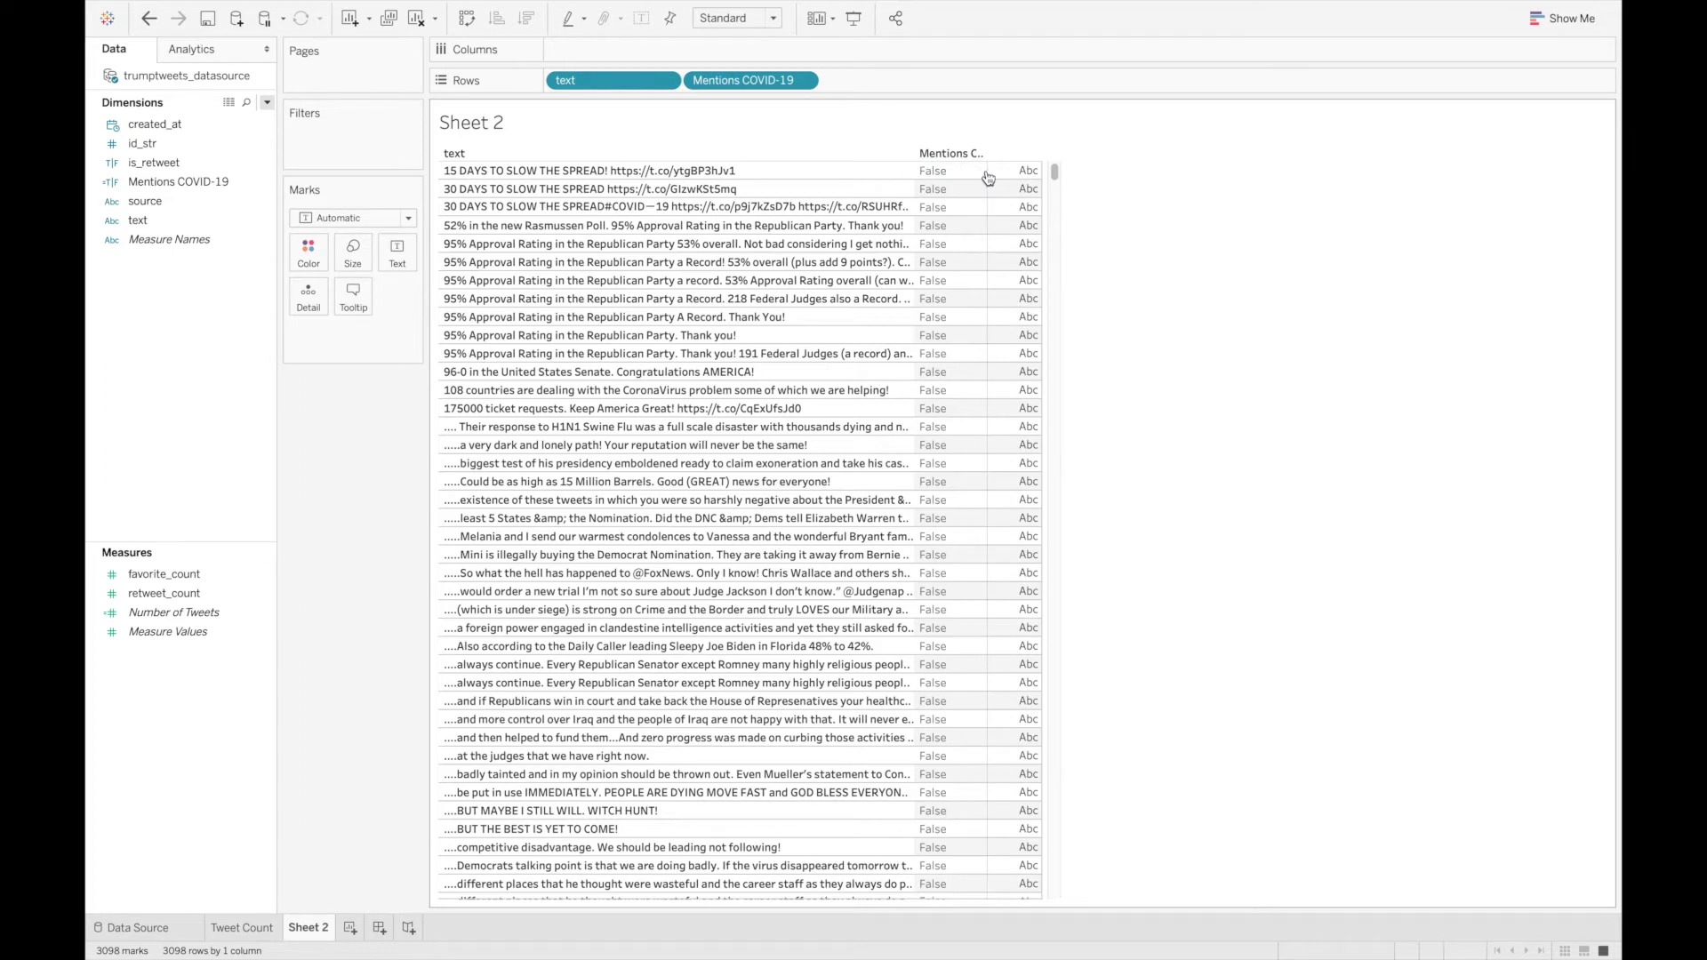
drag(985, 171, 1177, 170)
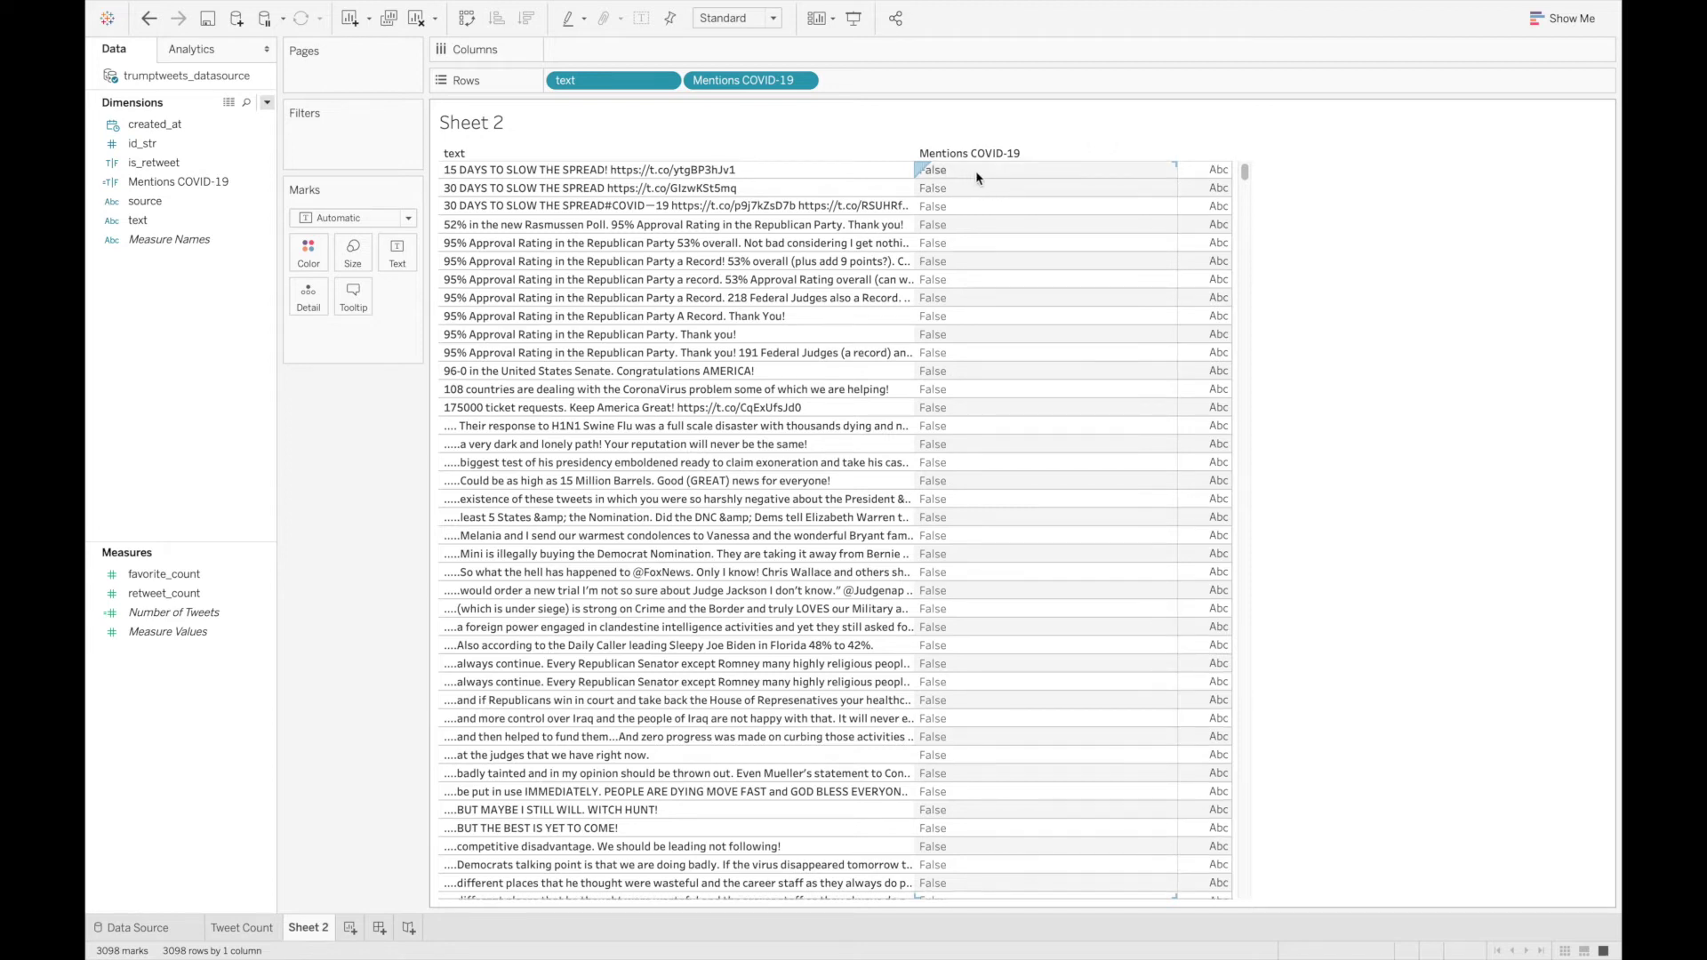
Step: Exclude the False value of Mentions COVID-19 from the table and widen the text column
click(976, 177)
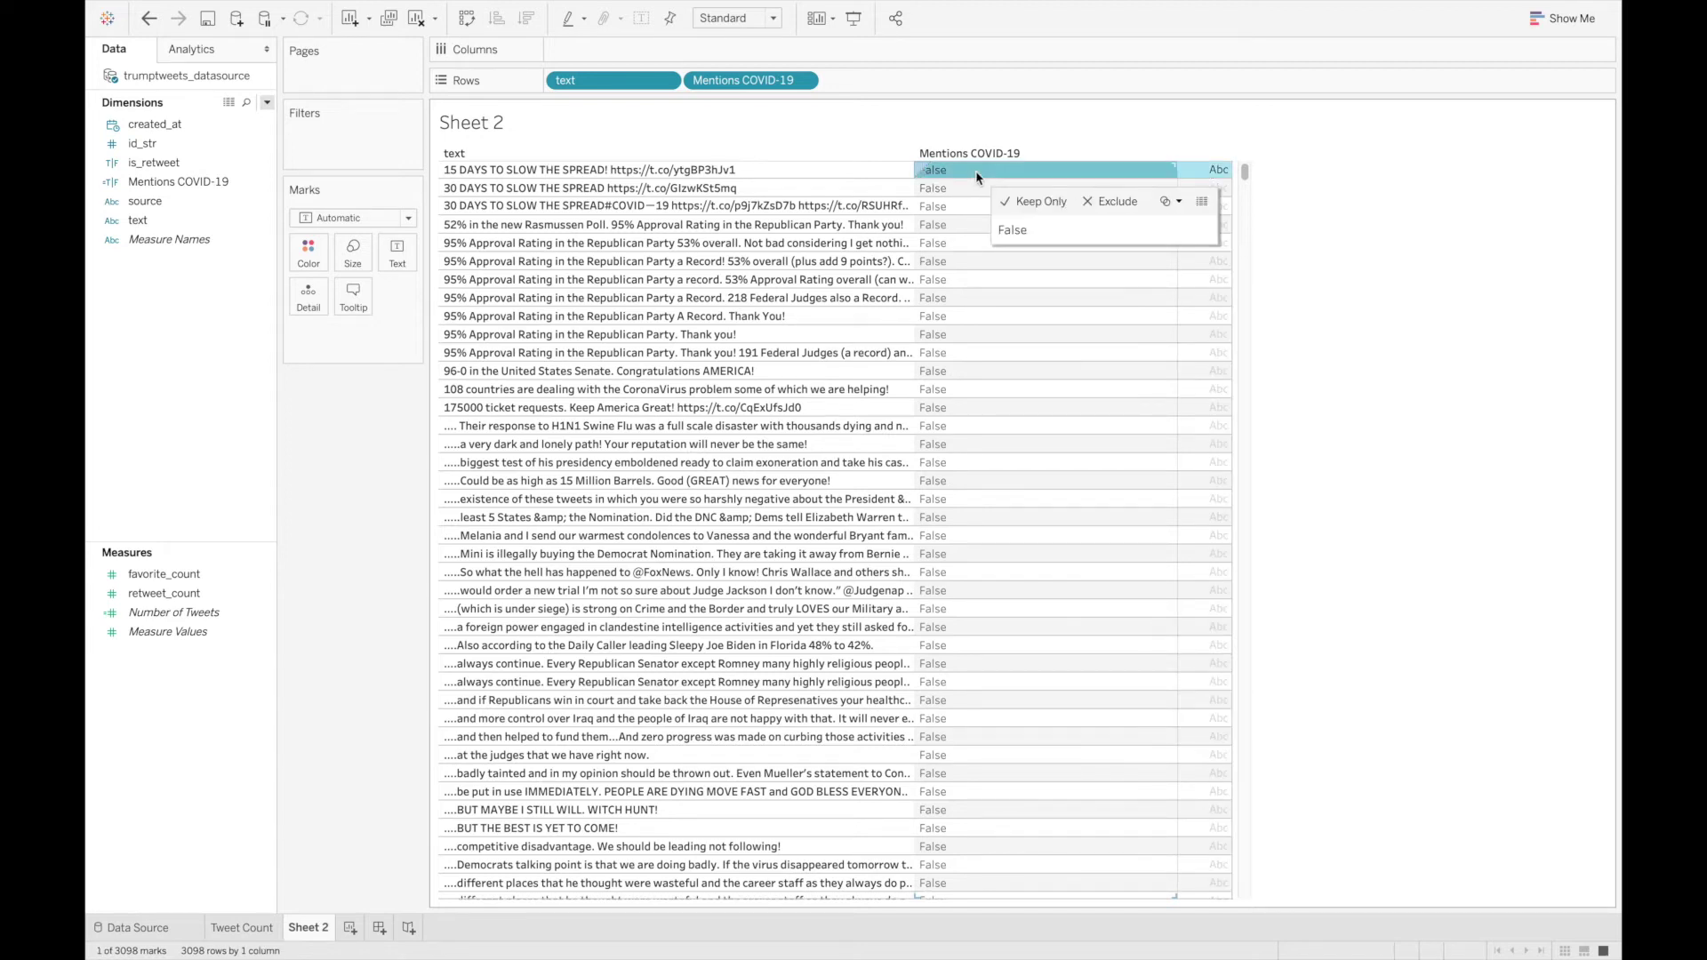
click(1109, 202)
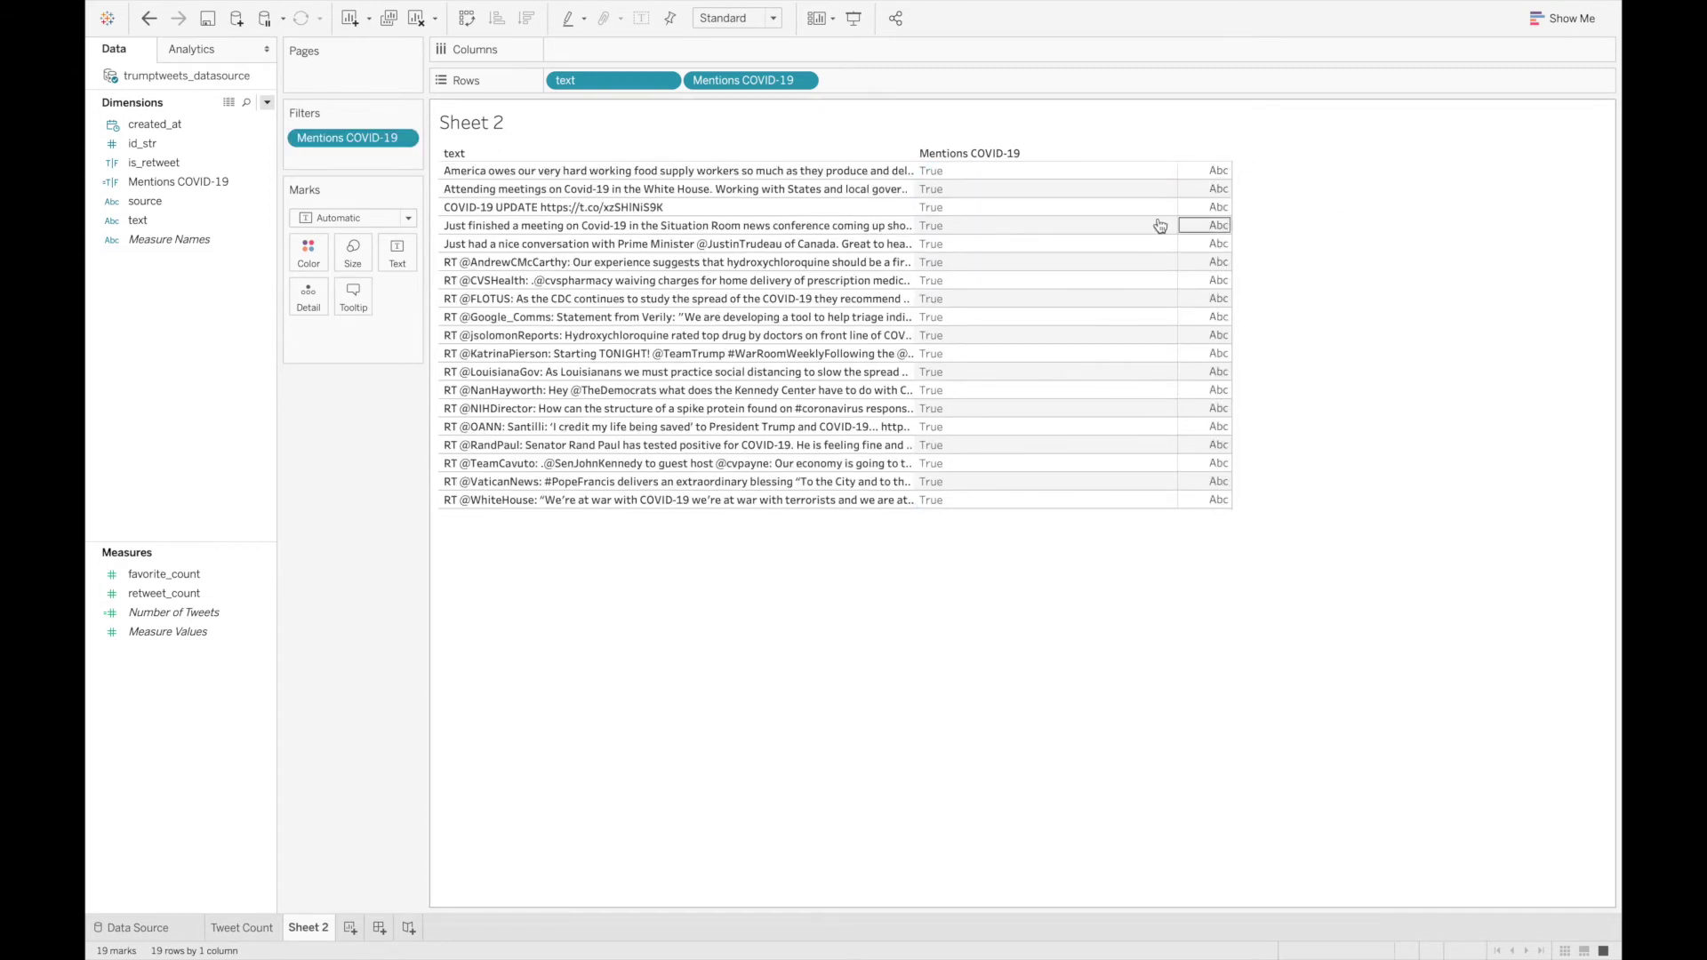
drag(915, 206, 999, 205)
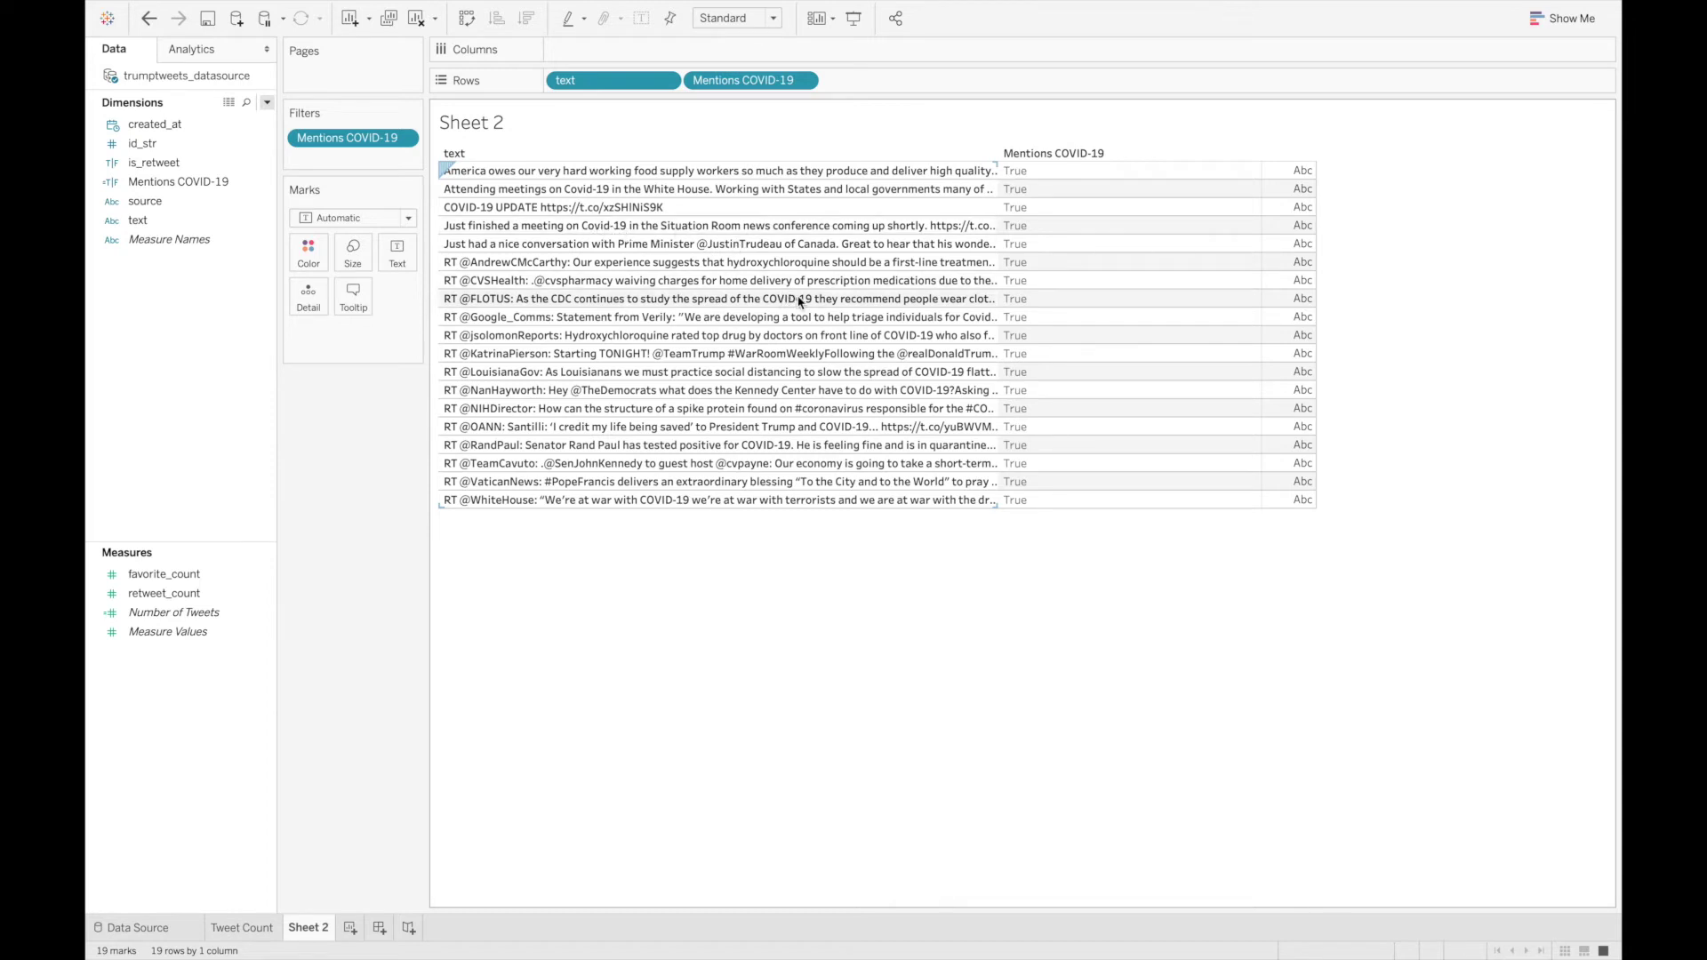
mouse_move(799, 302)
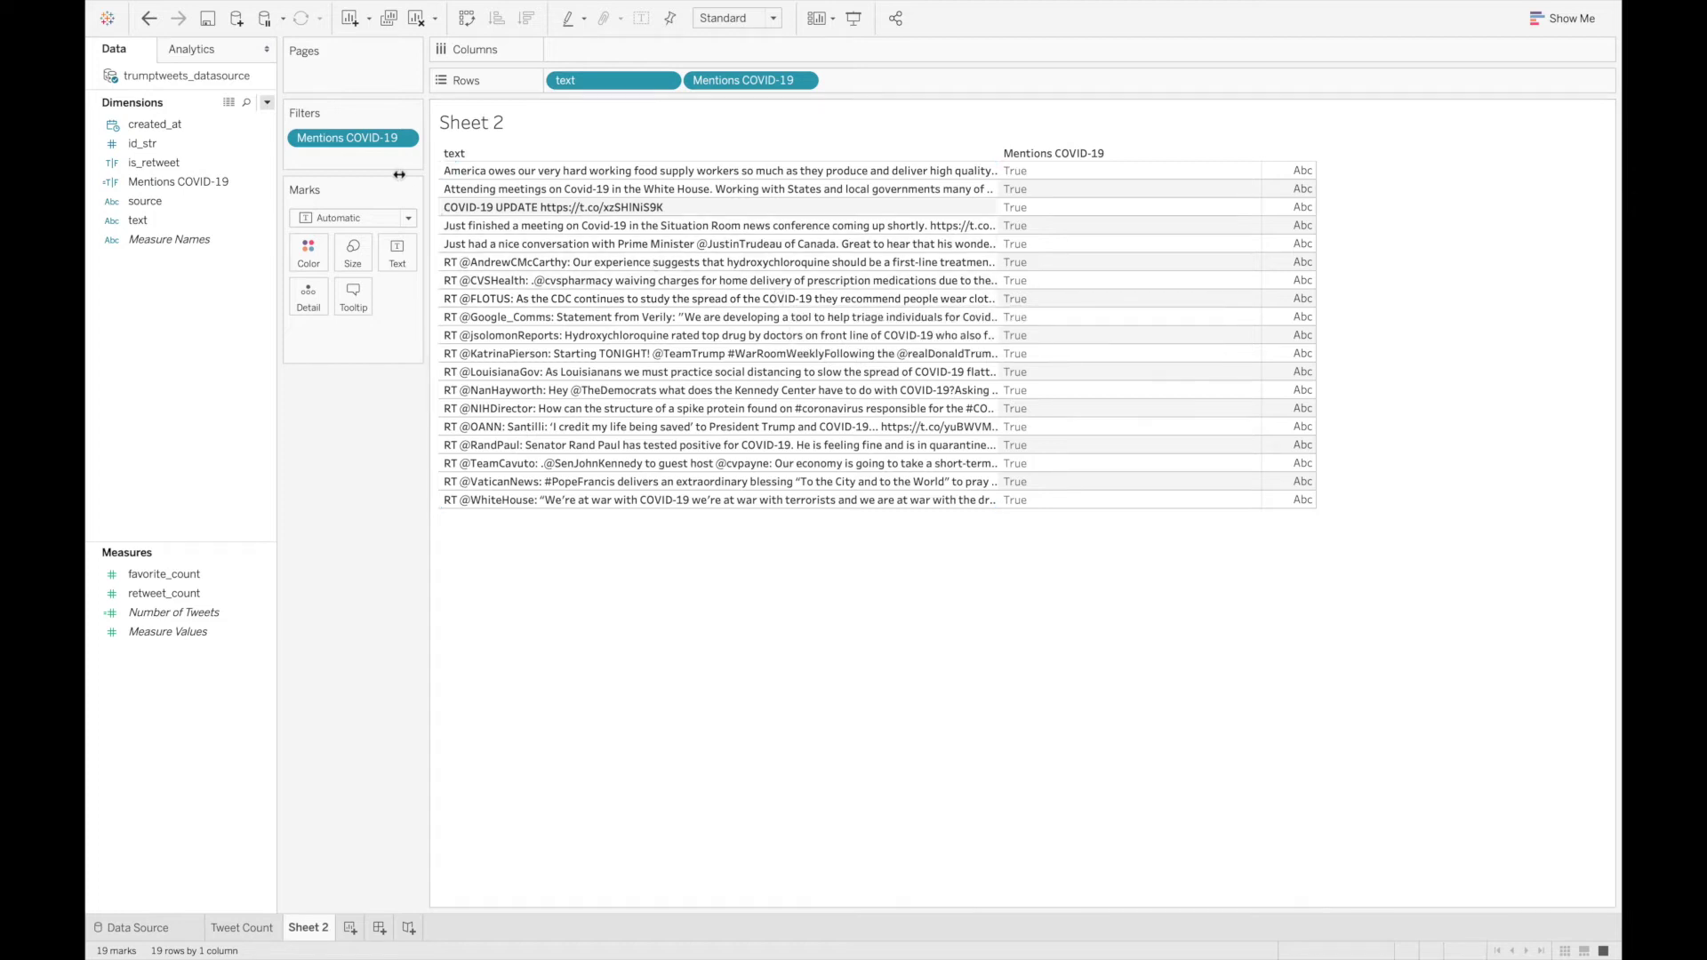
Step: Extend the Mentions COVID-19 calculation with OR CONTAINS([text], "Coronavirus") and save it
click(247, 187)
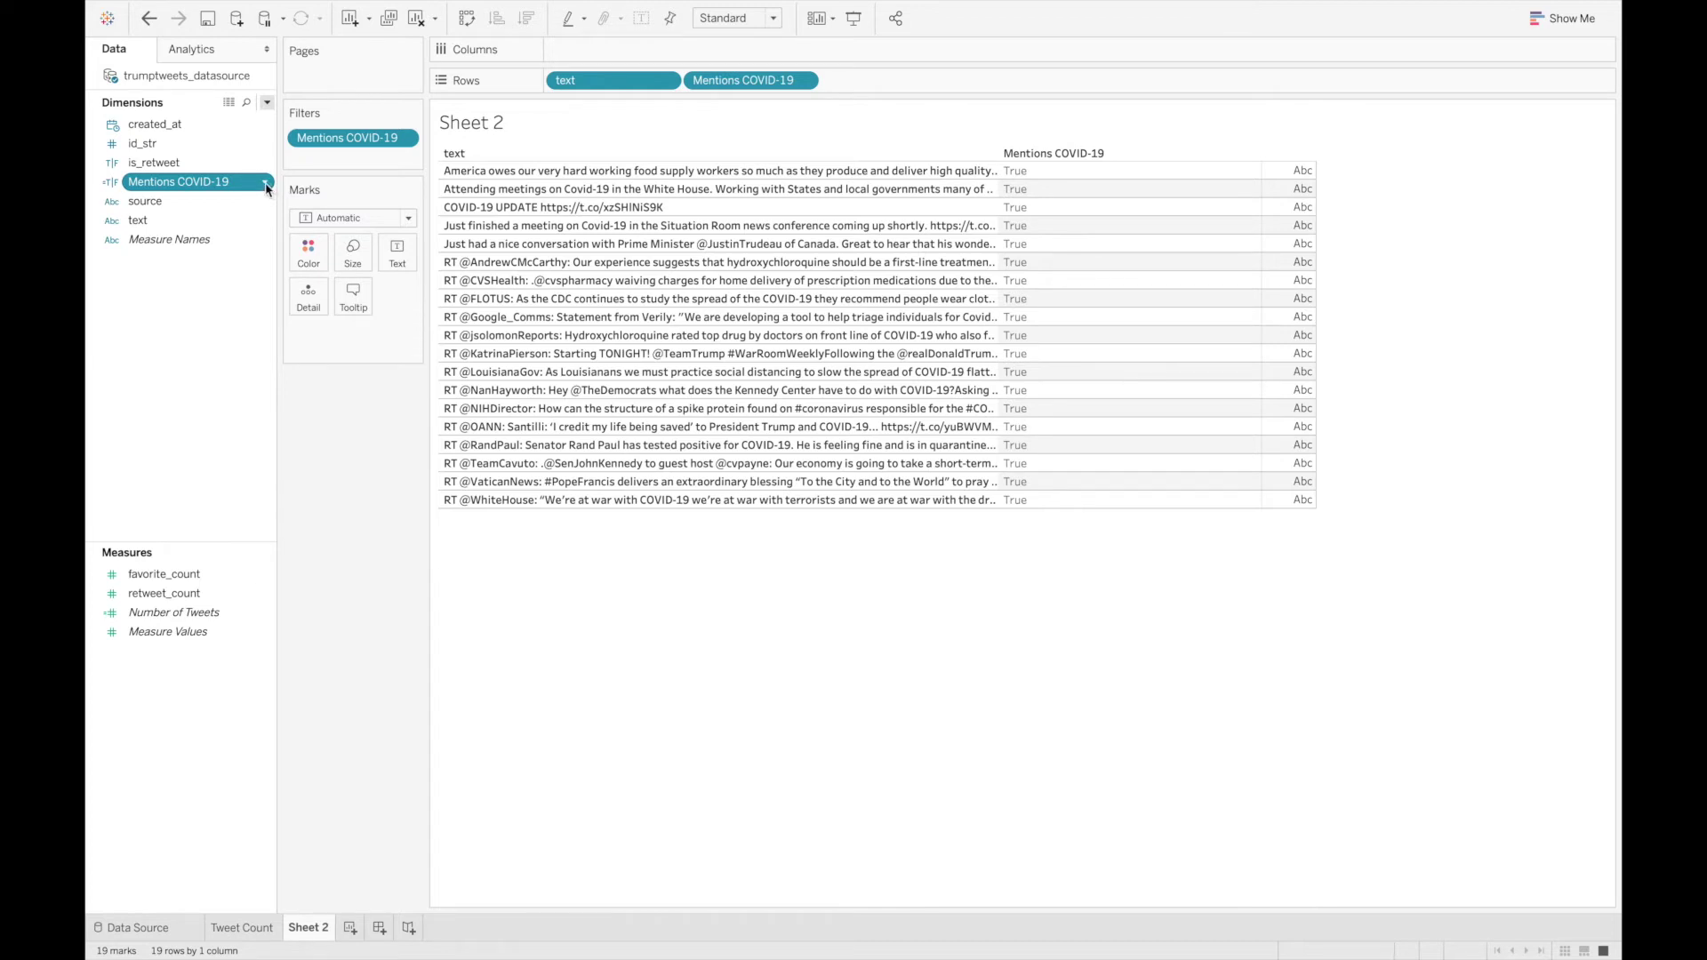
click(266, 184)
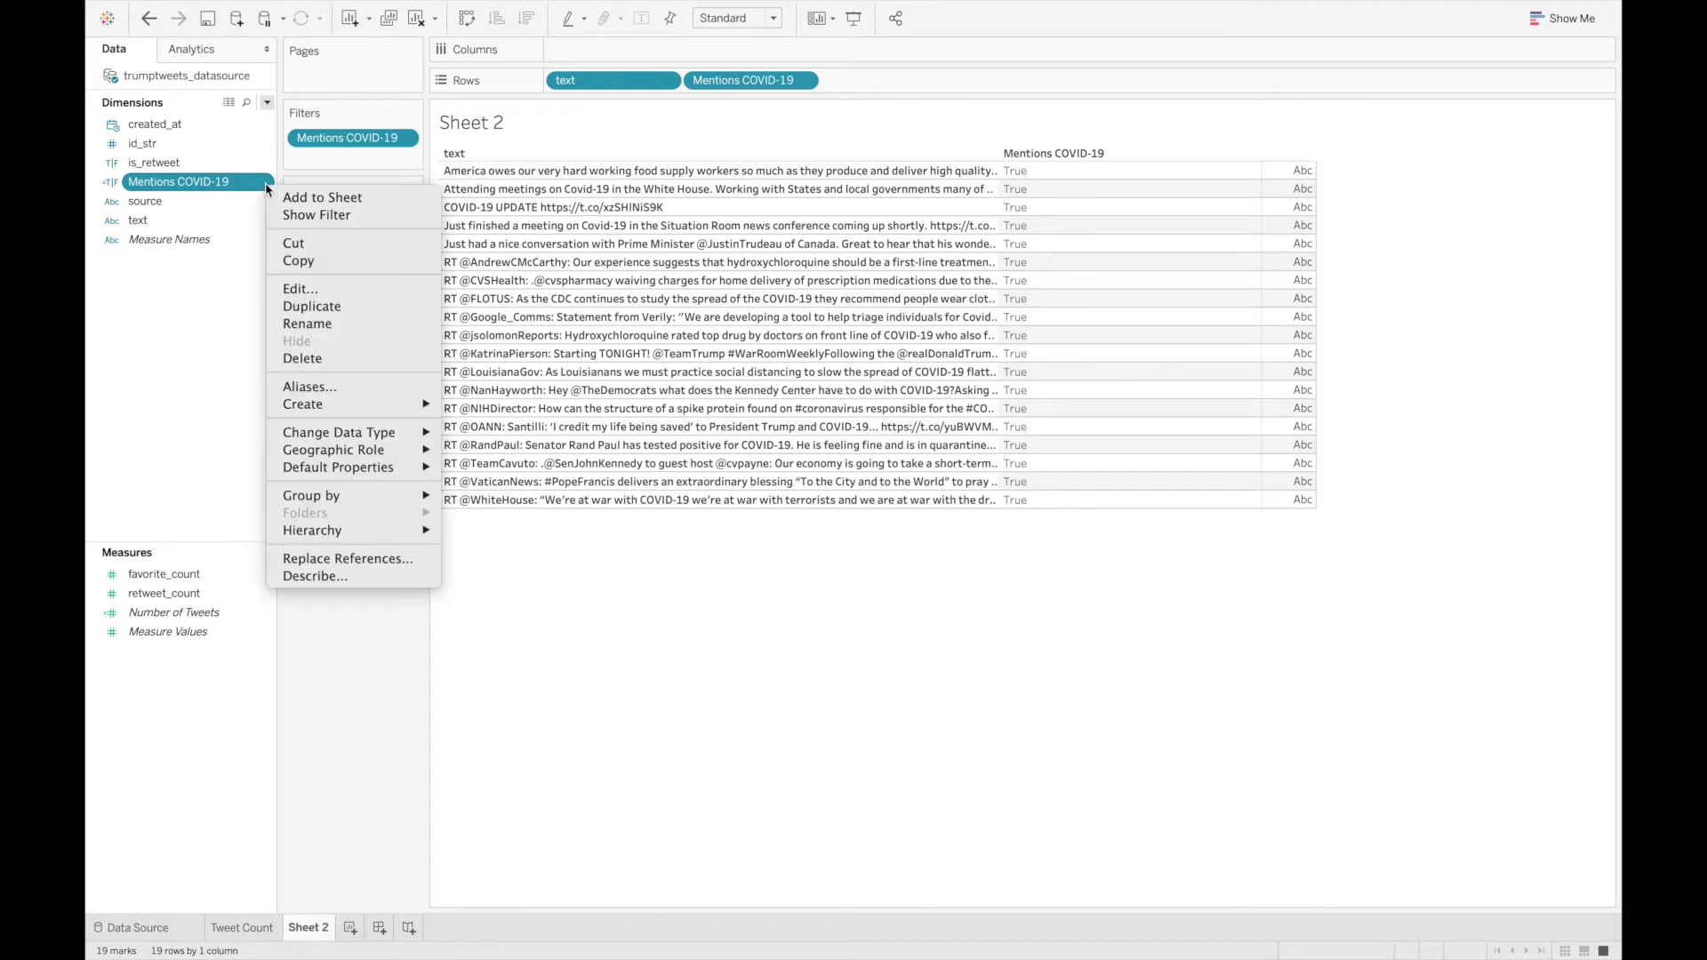
click(324, 291)
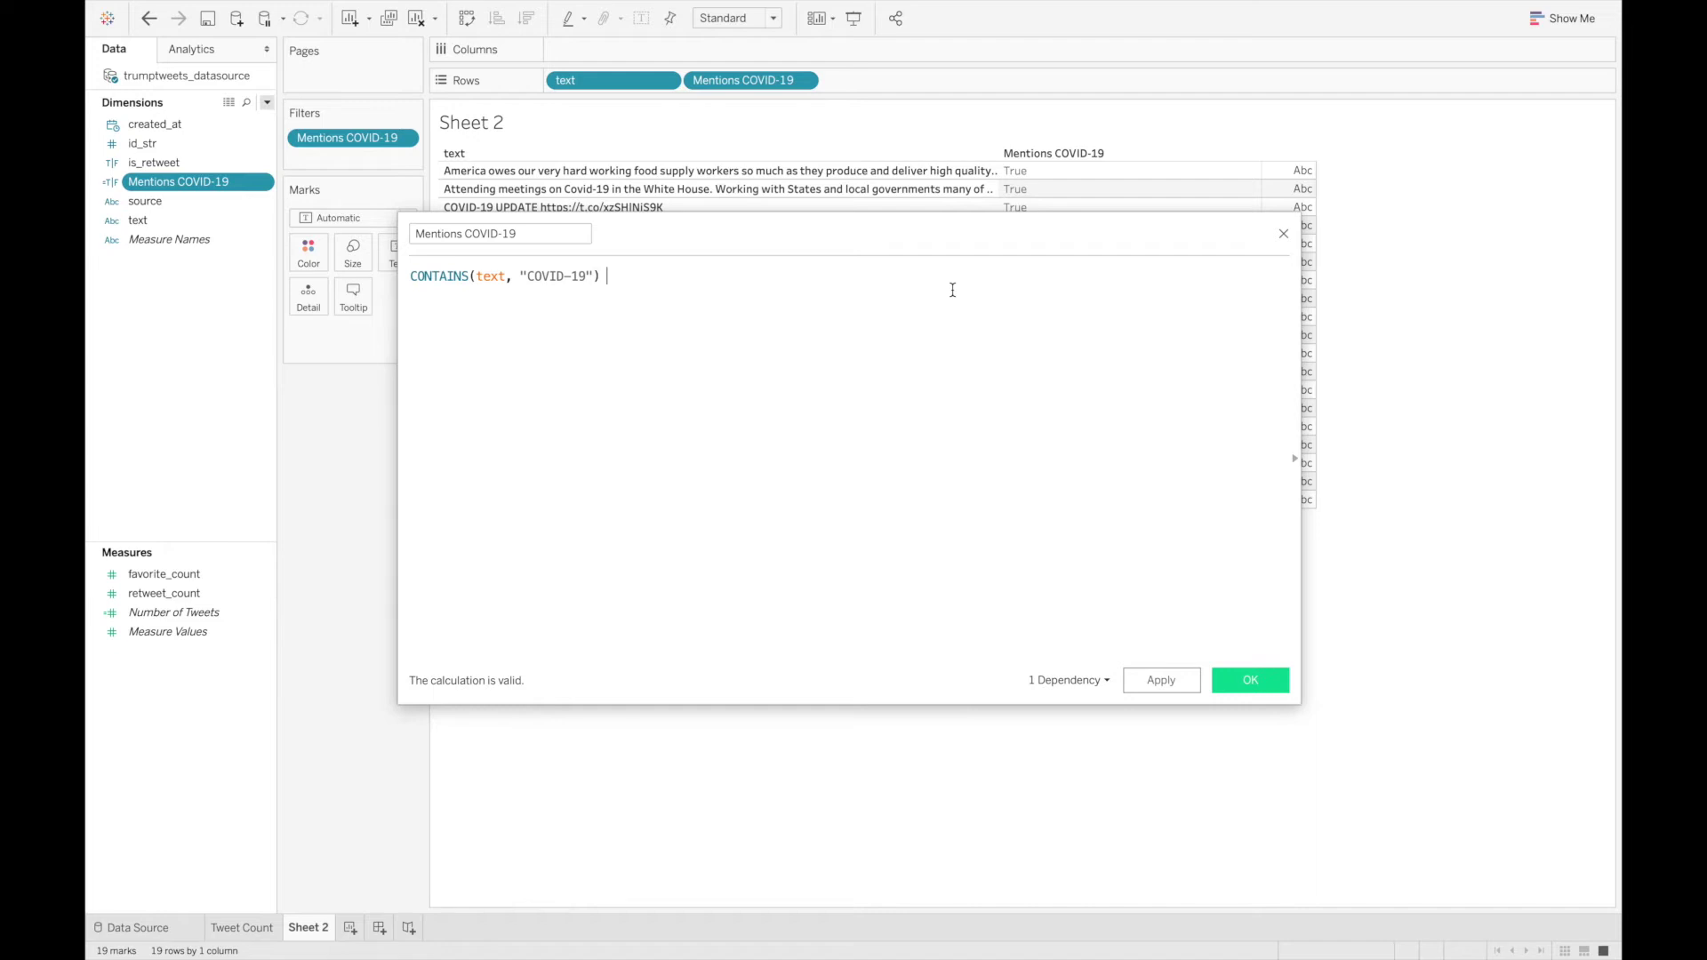
text(OR CONTAINS)
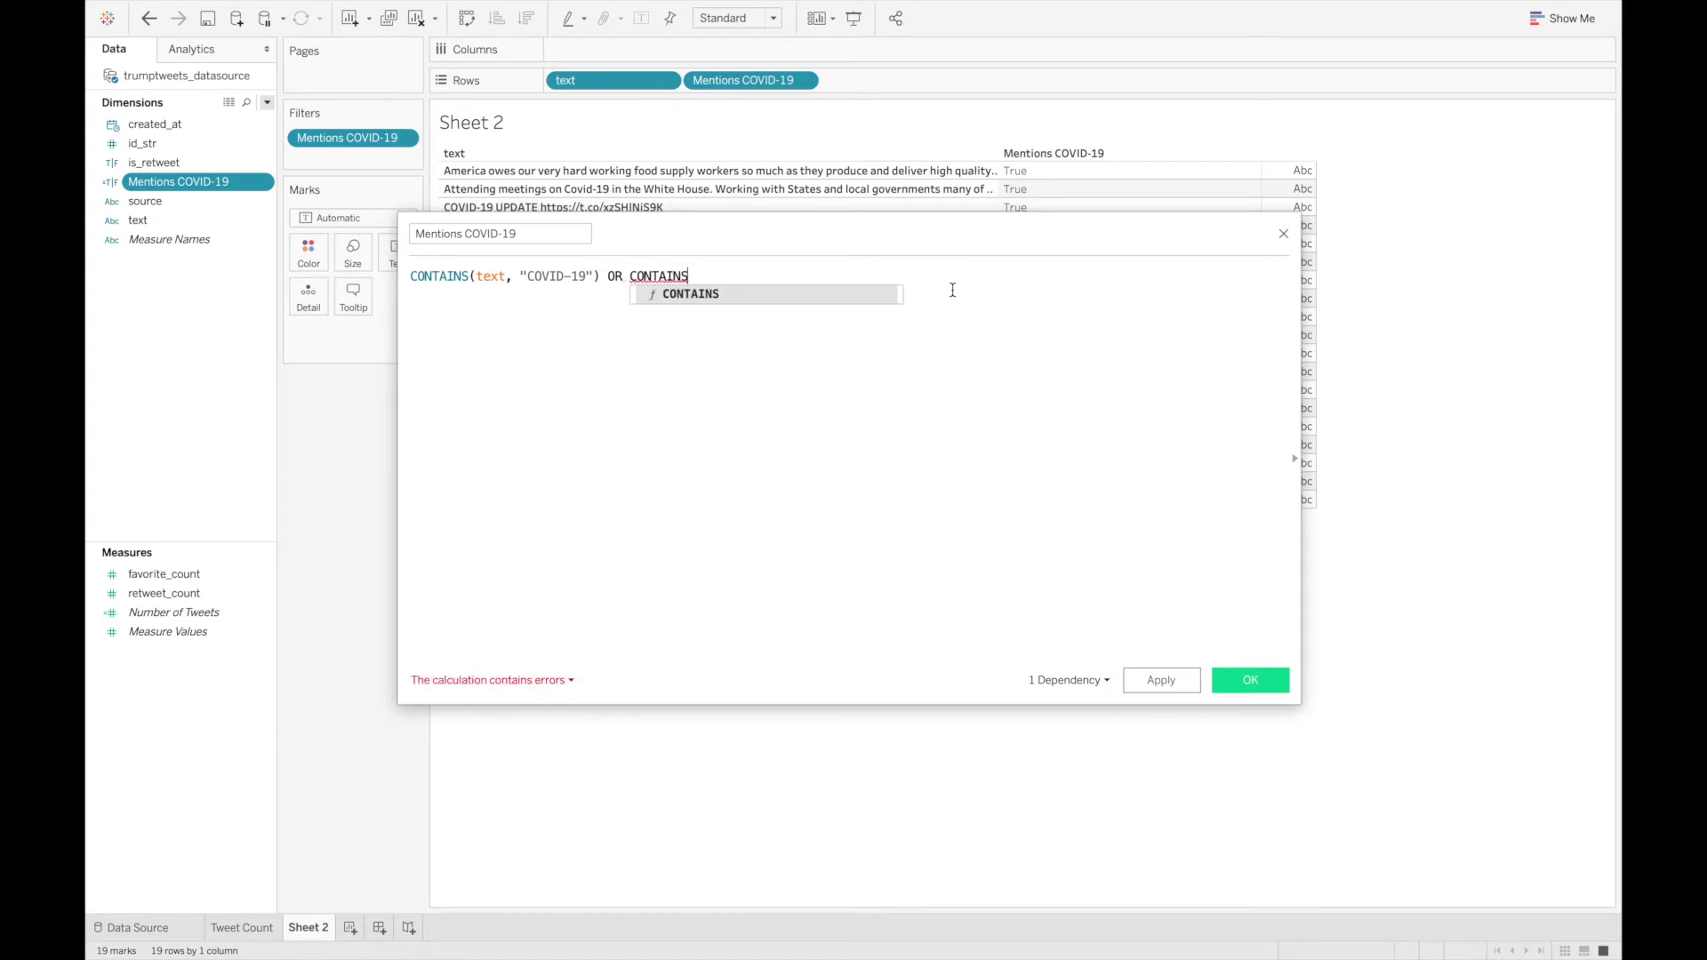
text(()
key(BackSpace)
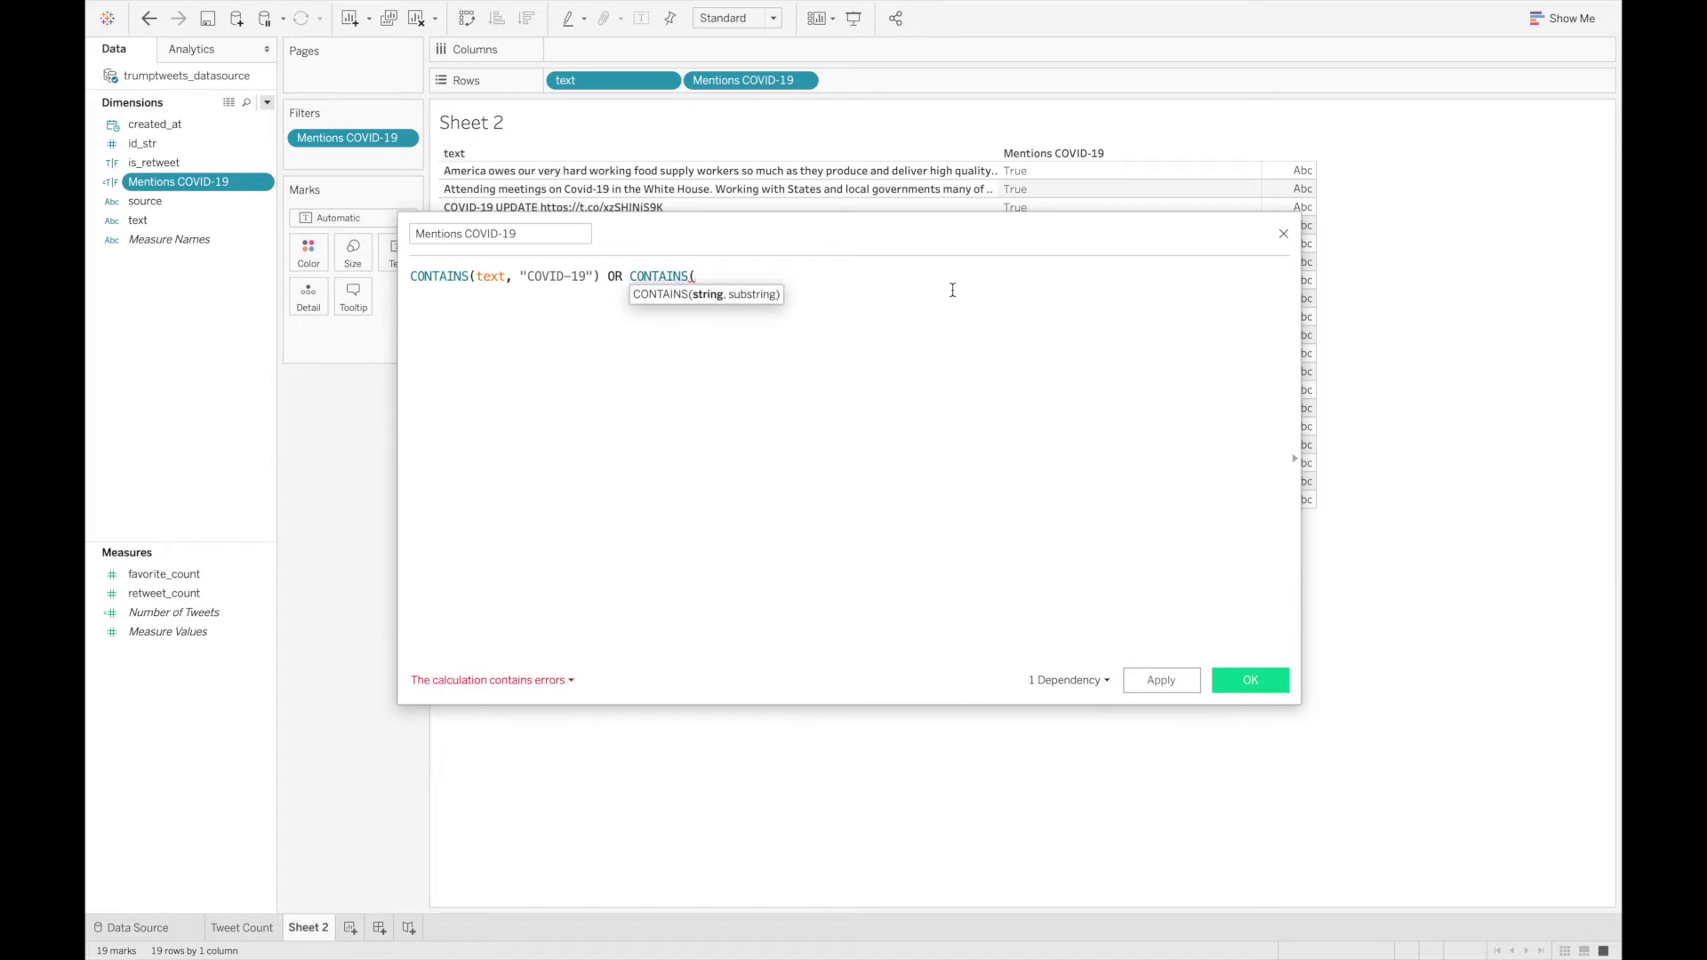
text(text)
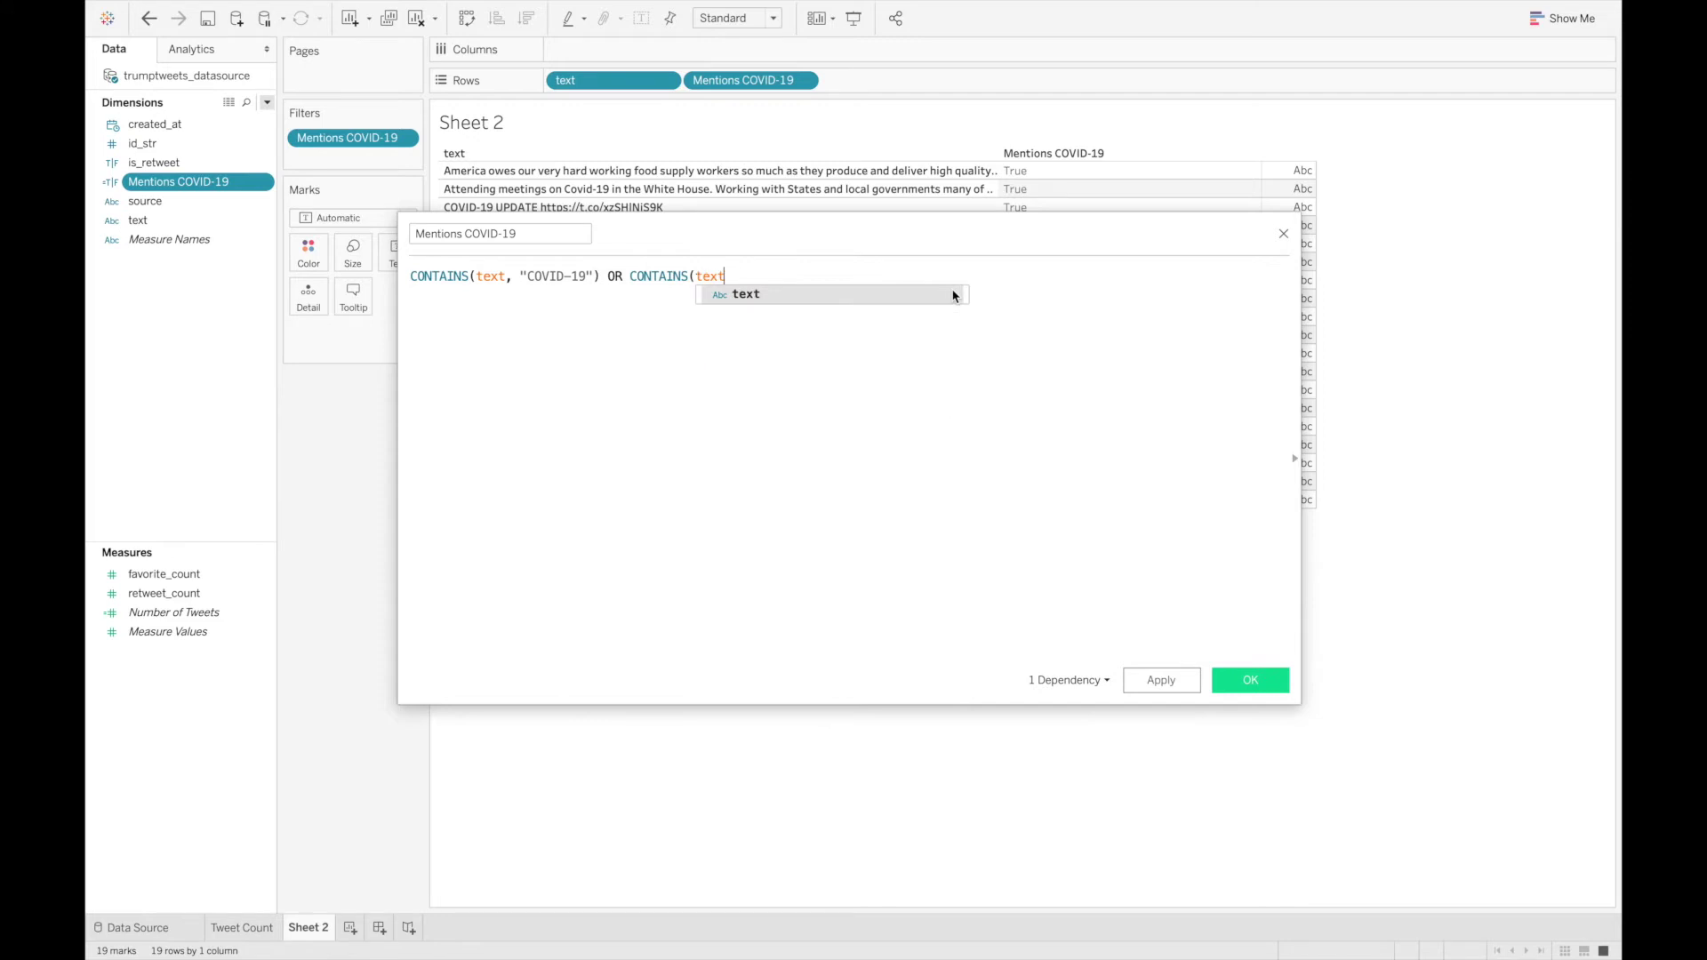
key(Return)
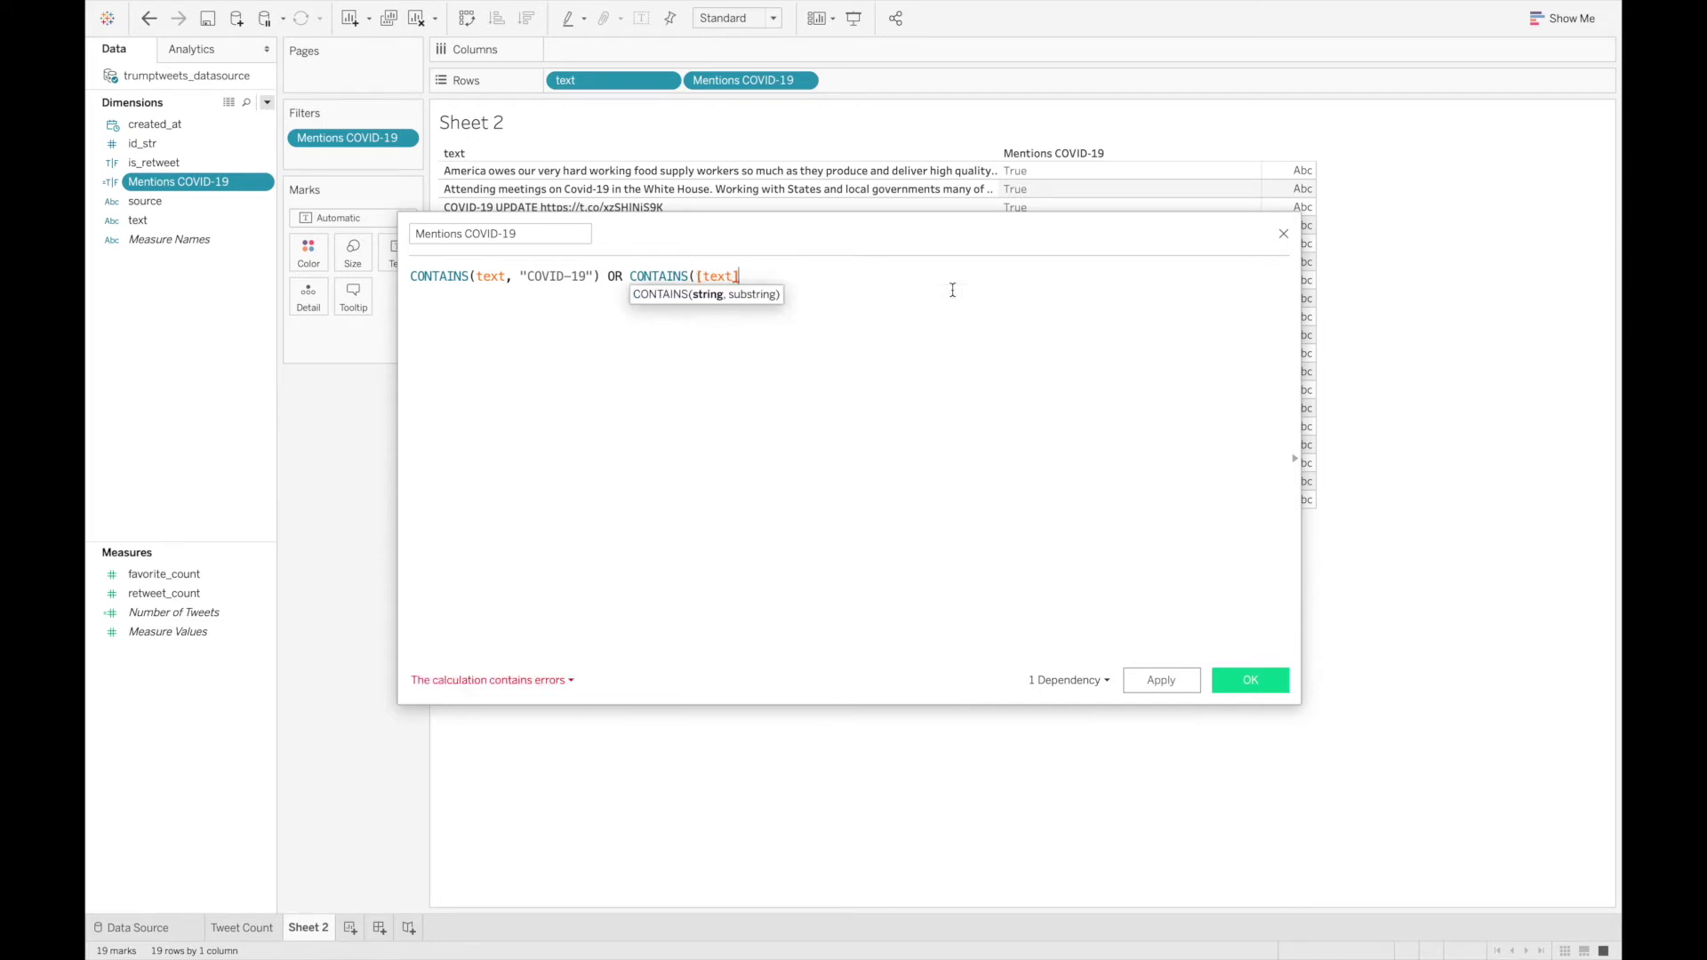
text(, "Coron)
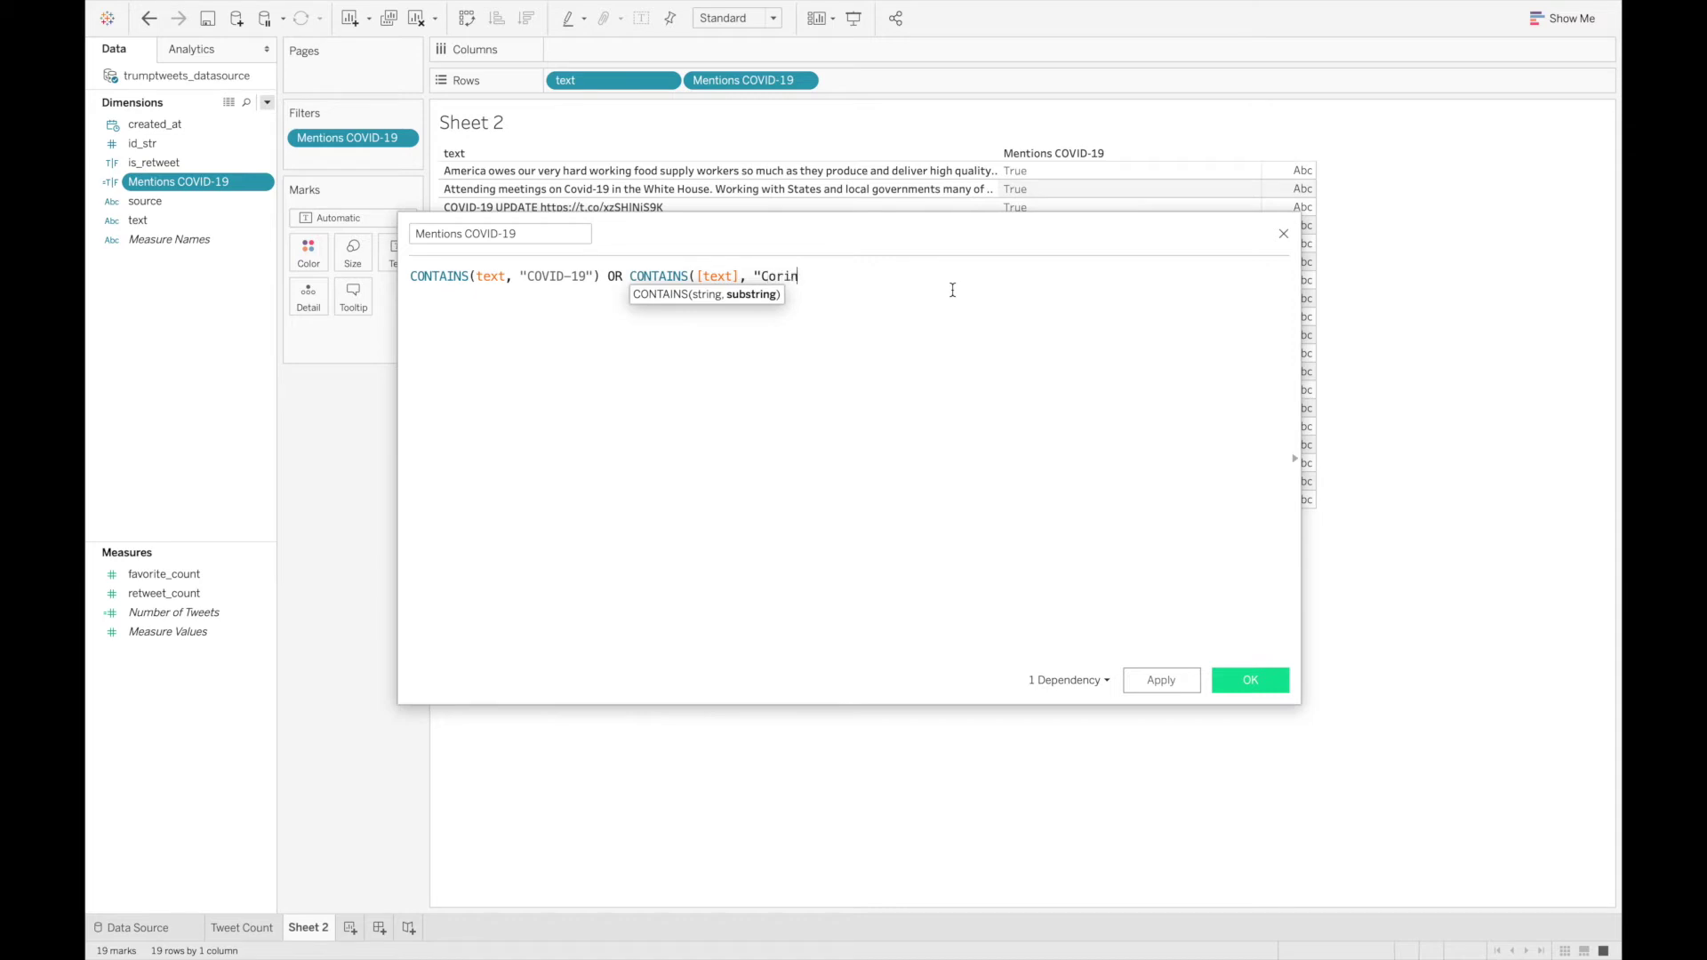
text(avirus")
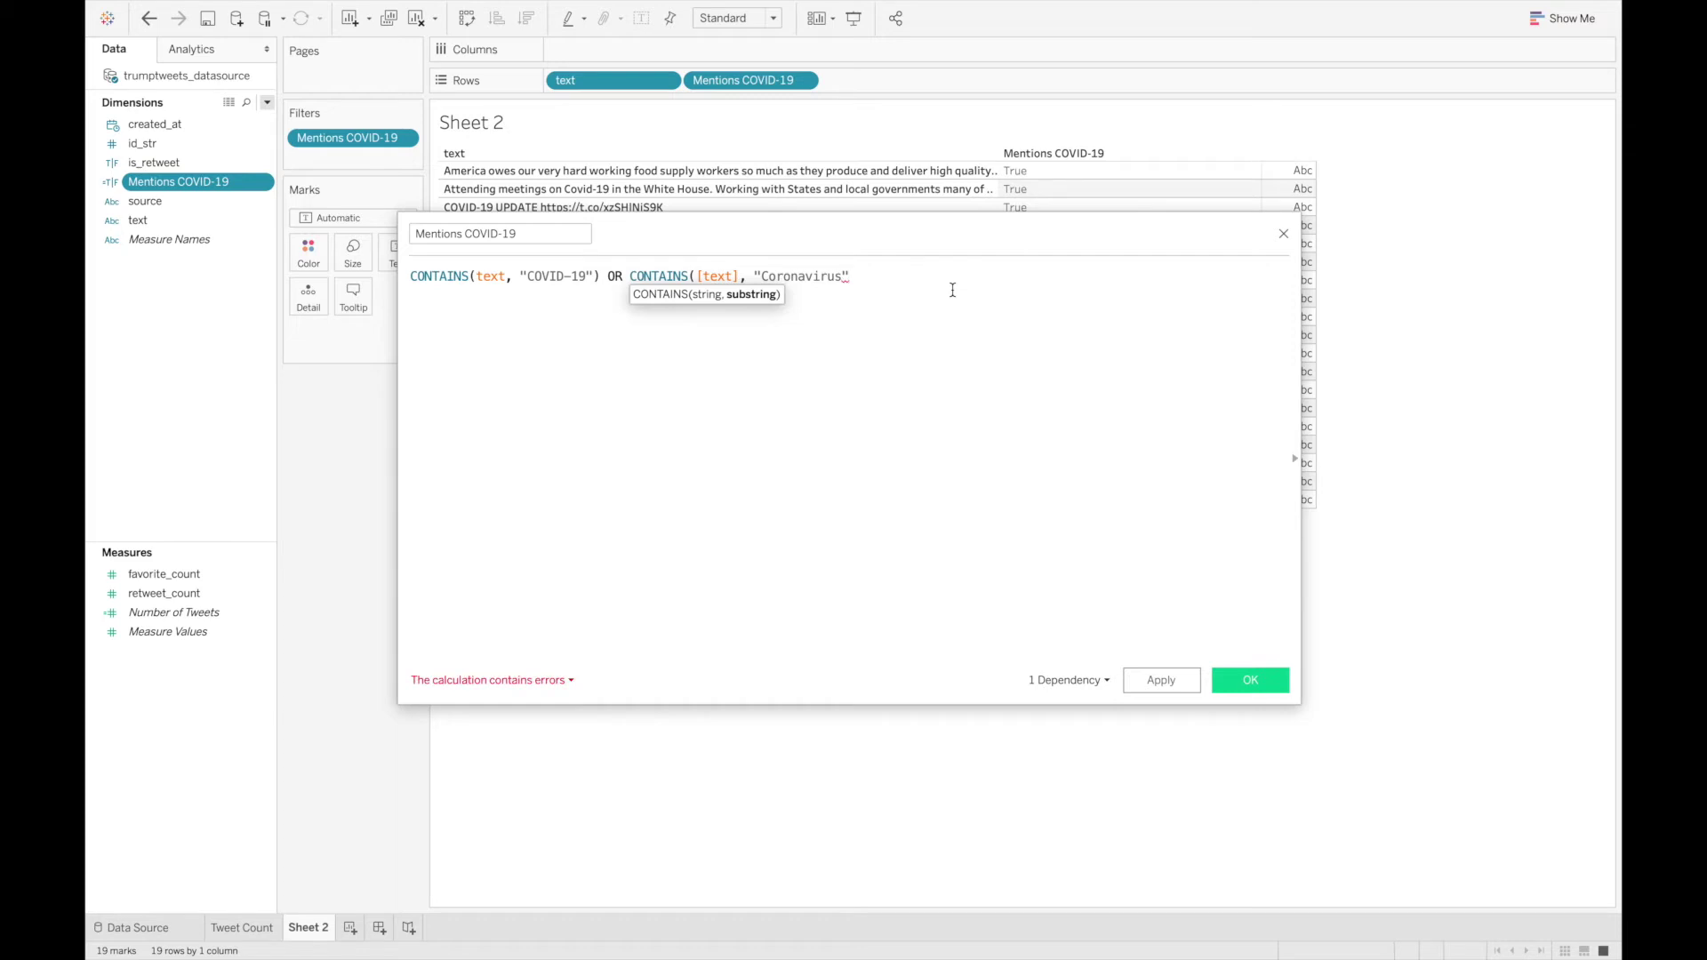
text())
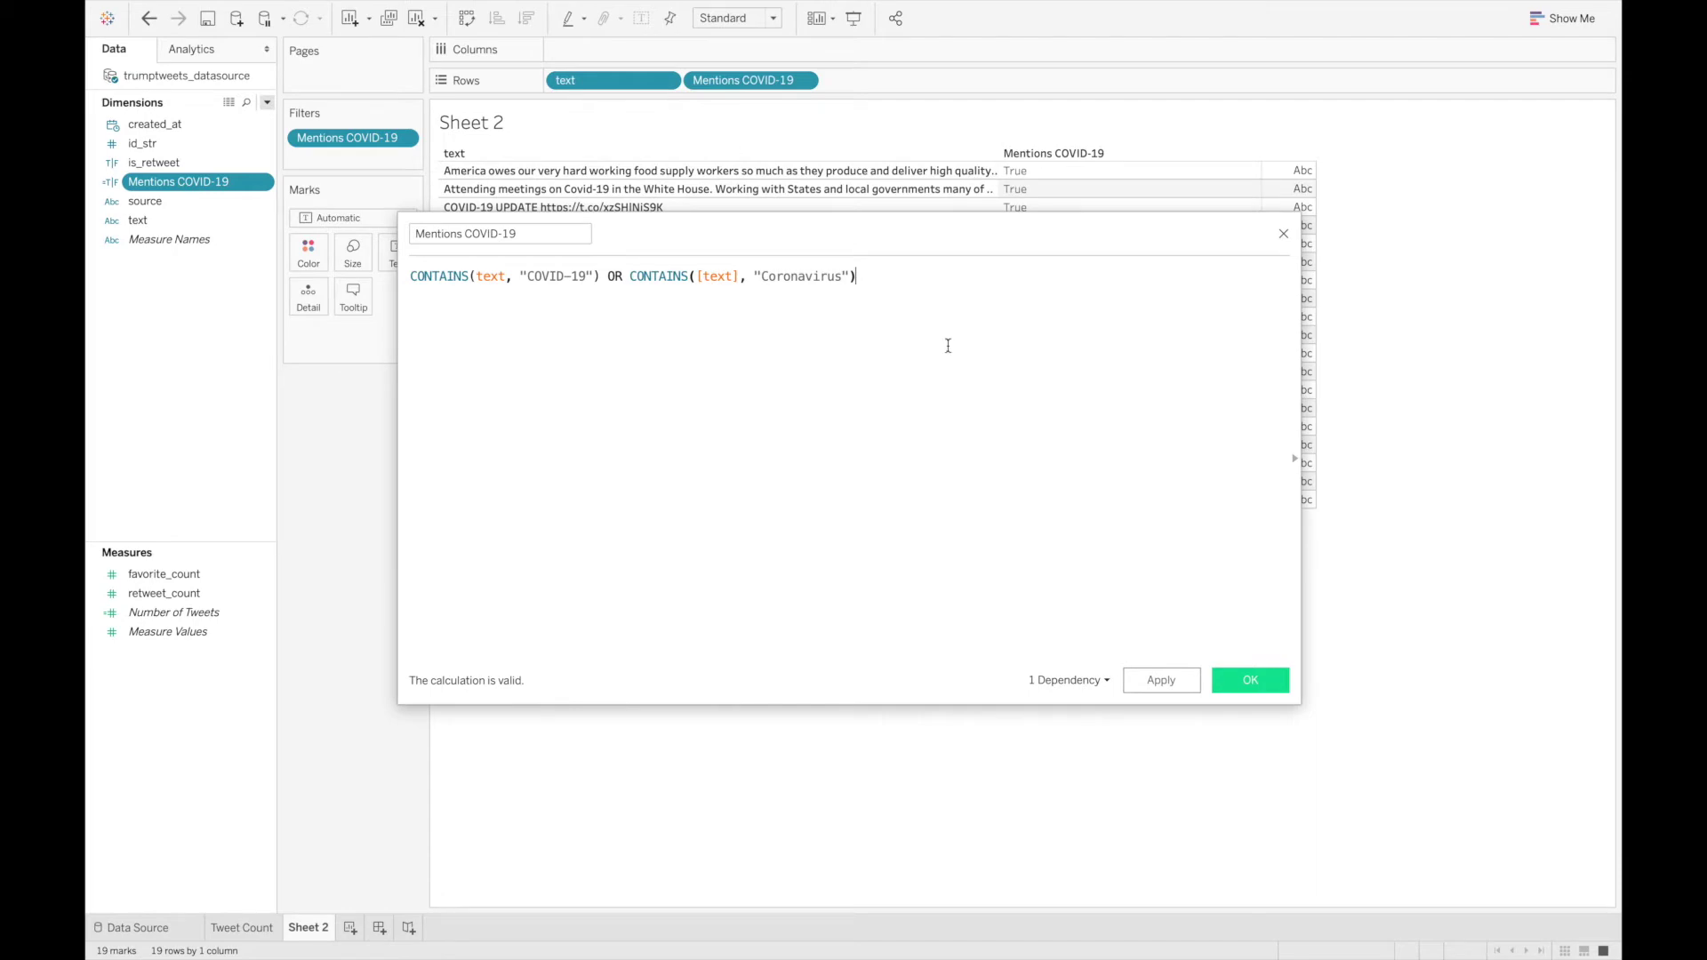
click(1249, 681)
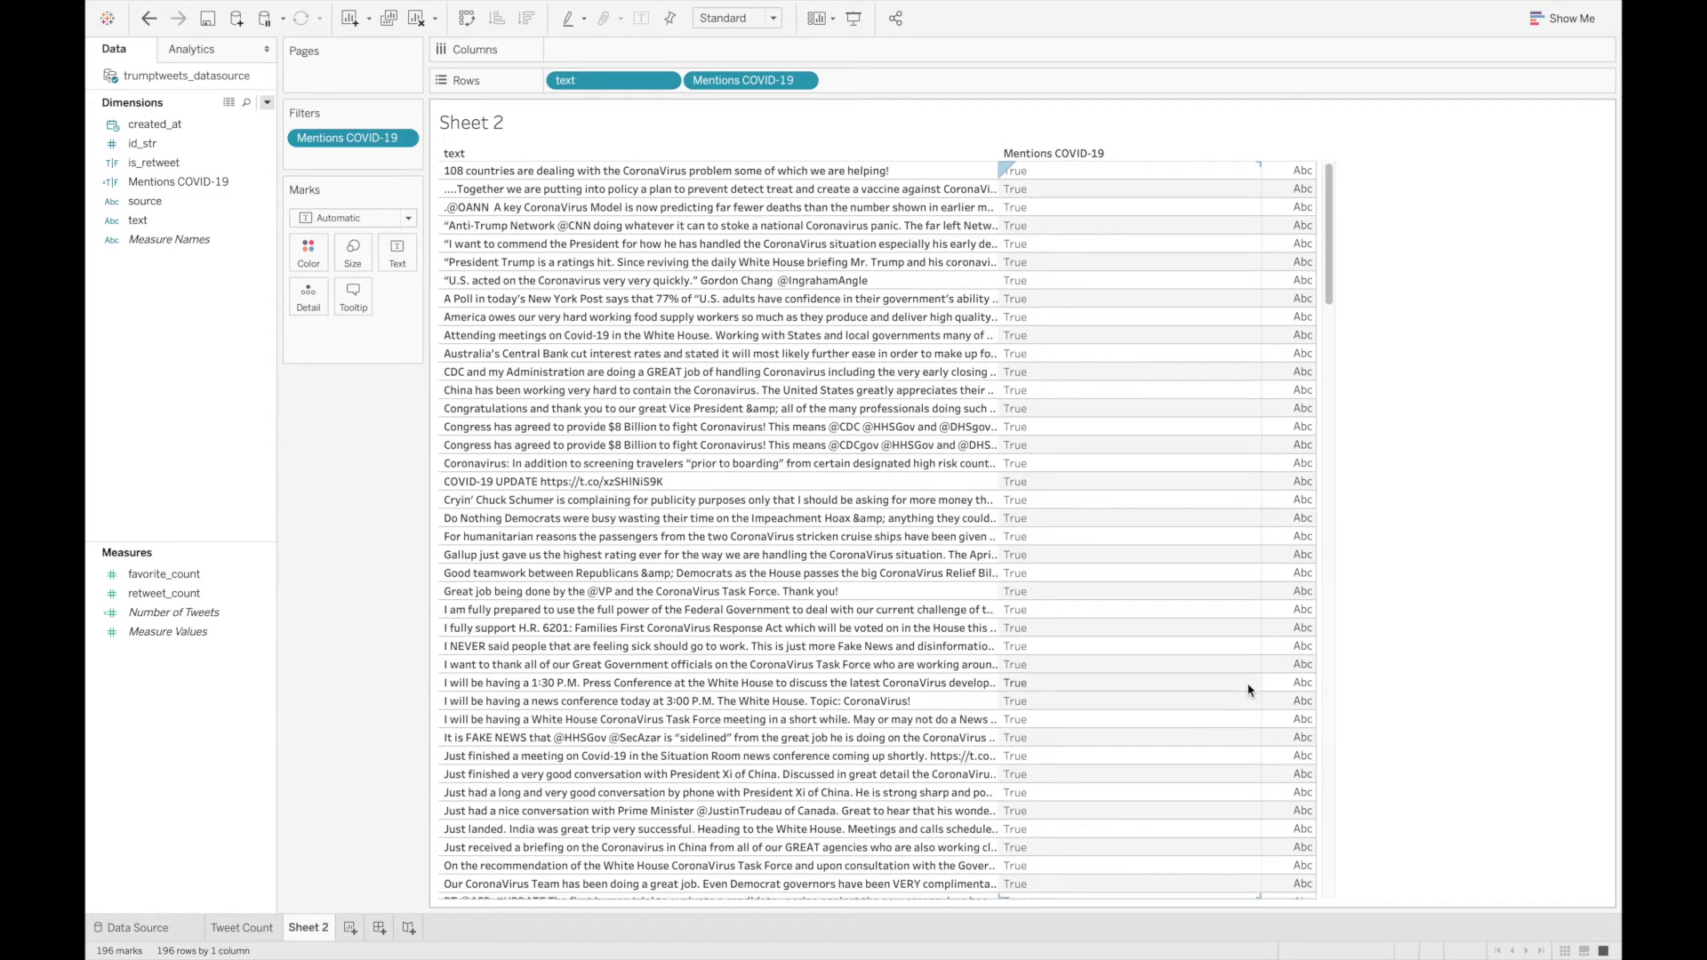
Step: Review the tweets matched by the extended calculation, widening the text column further to read them
scroll(1249, 690, down, 6)
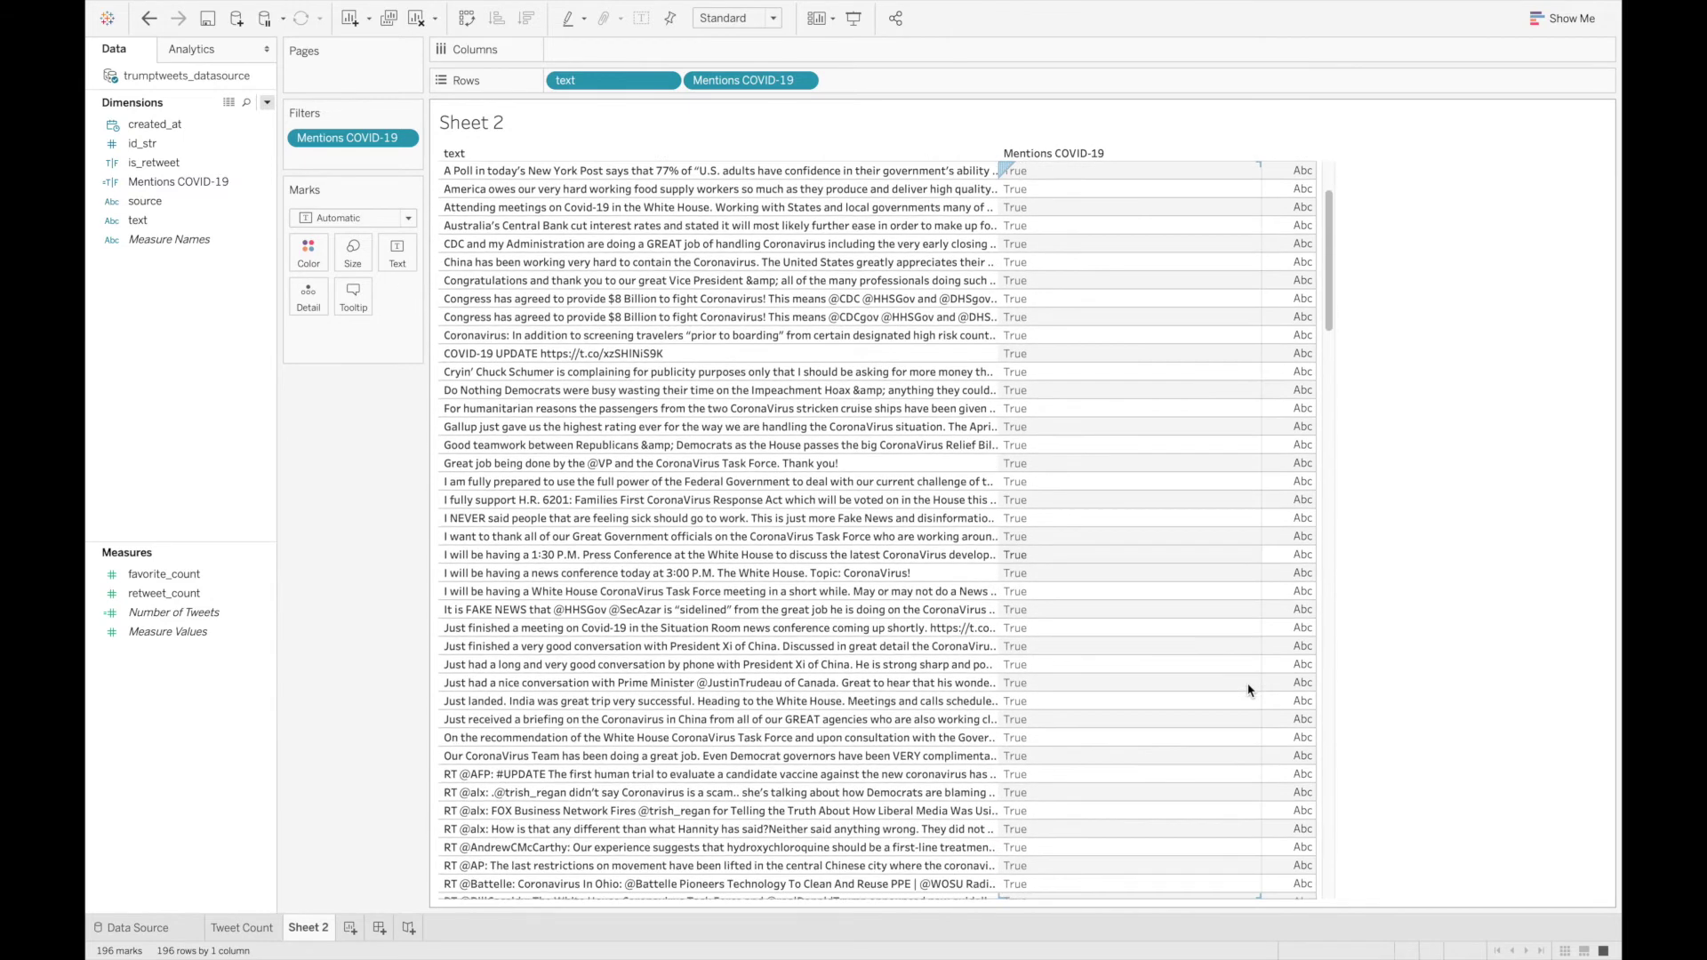
scroll(1248, 690, down, 4)
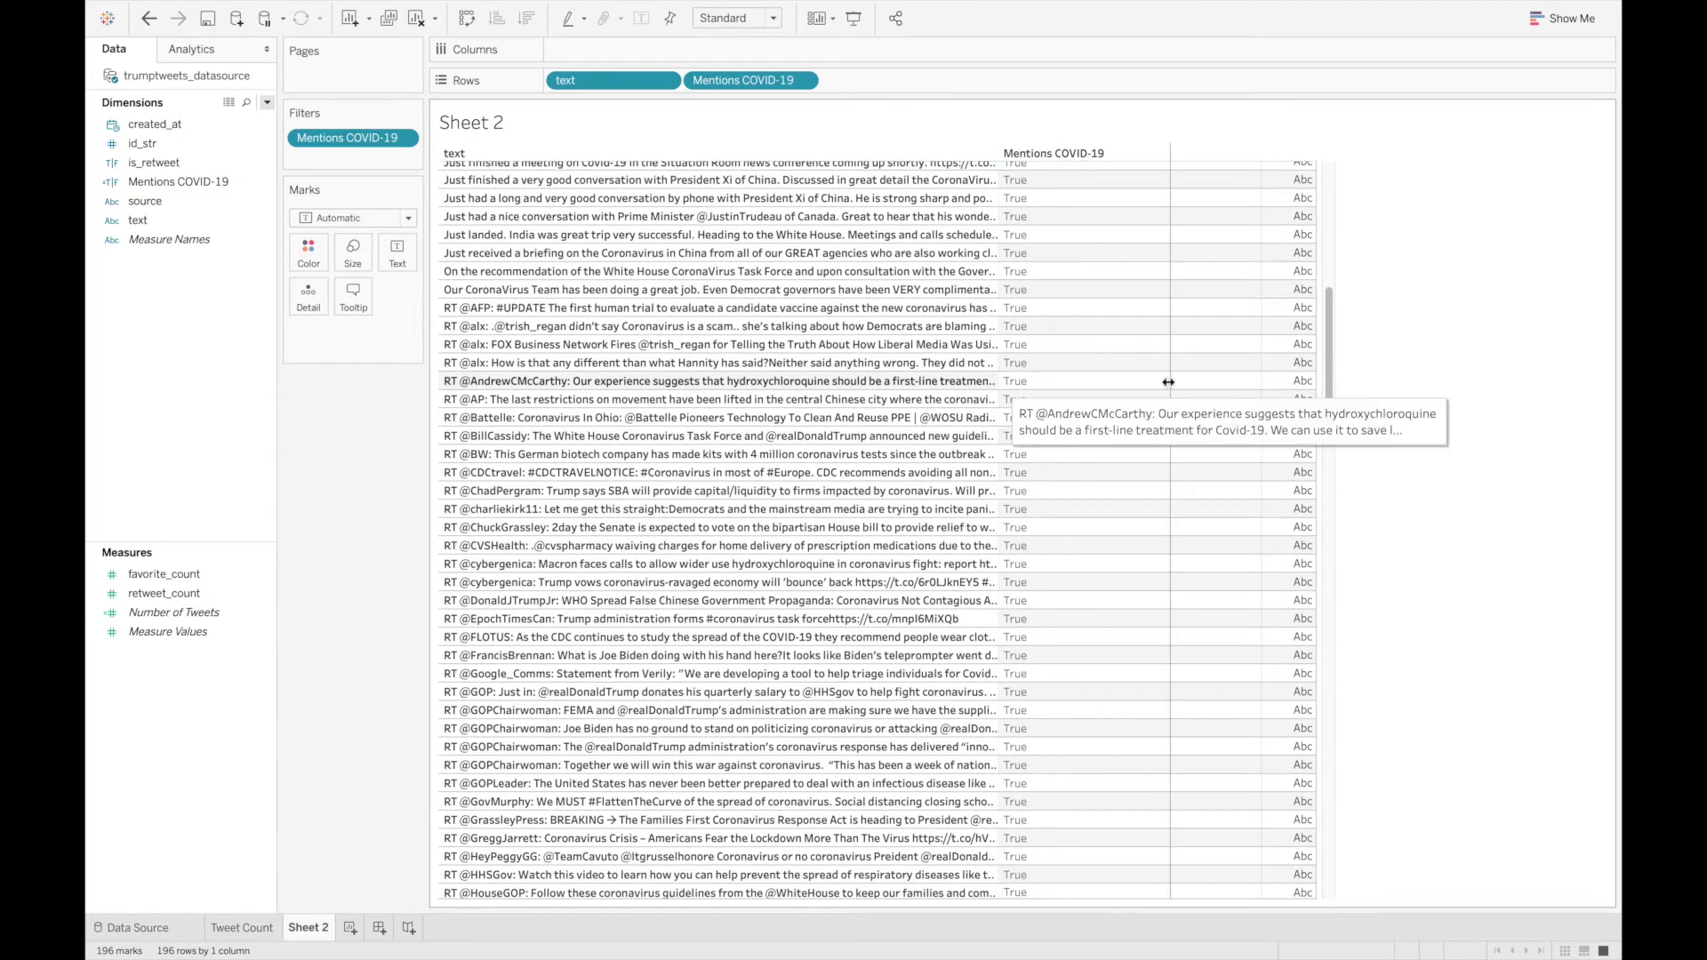
drag(998, 384, 1169, 381)
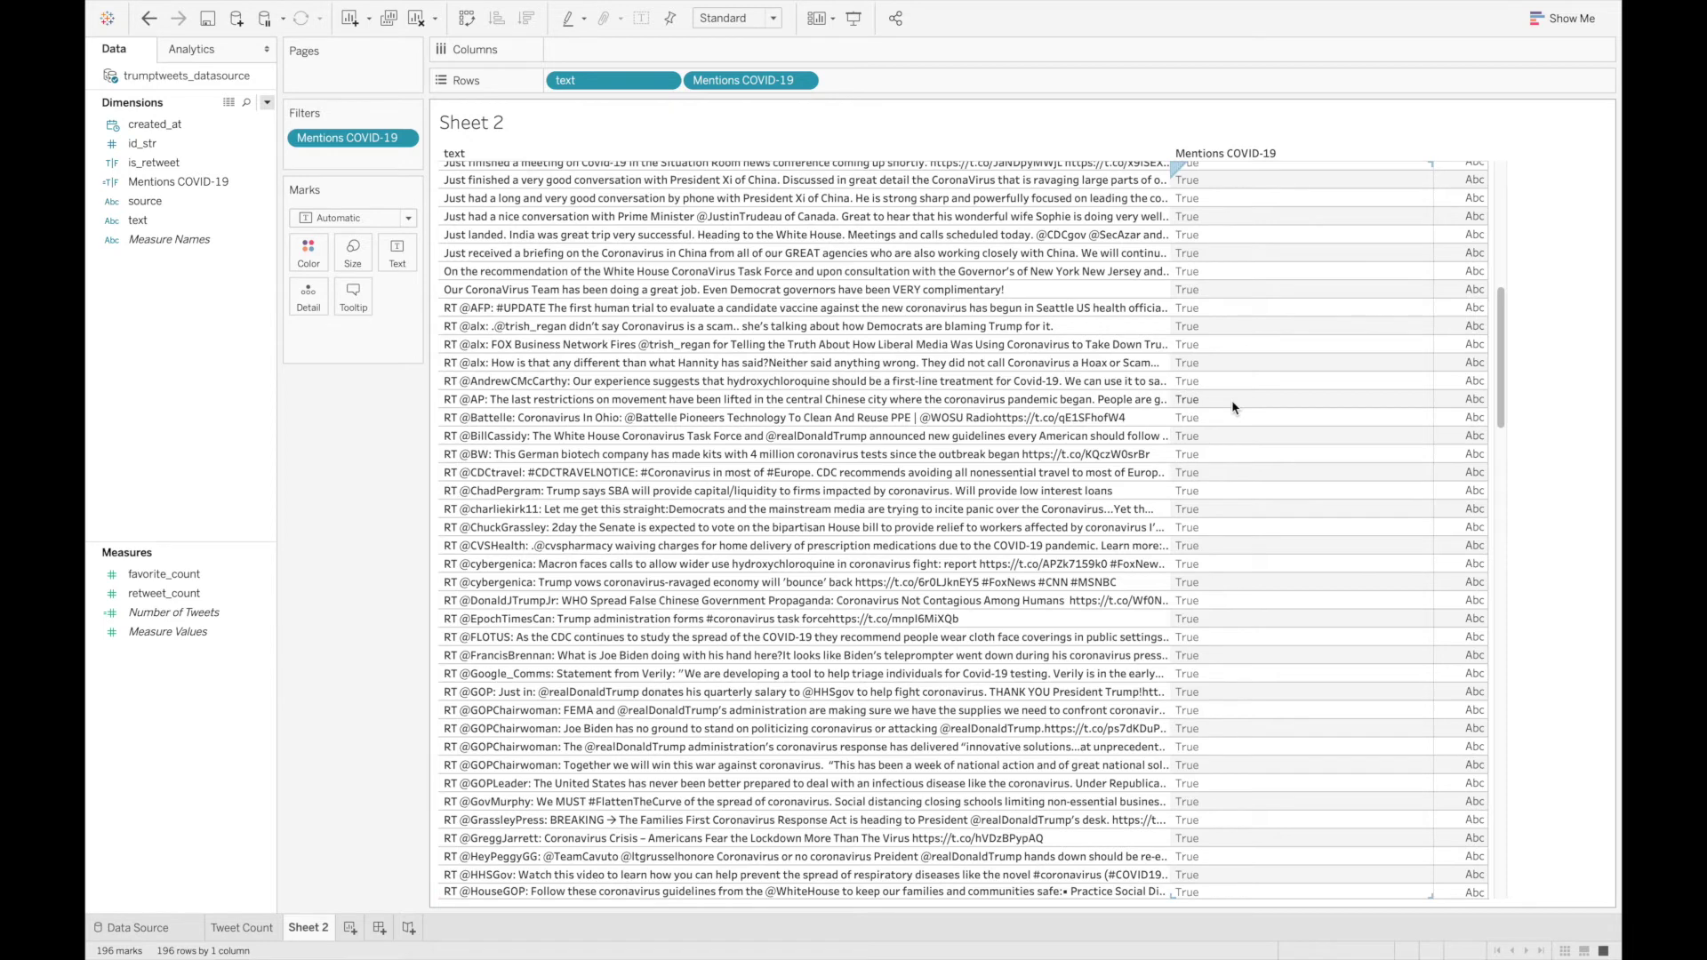
scroll(1231, 407, down, 2)
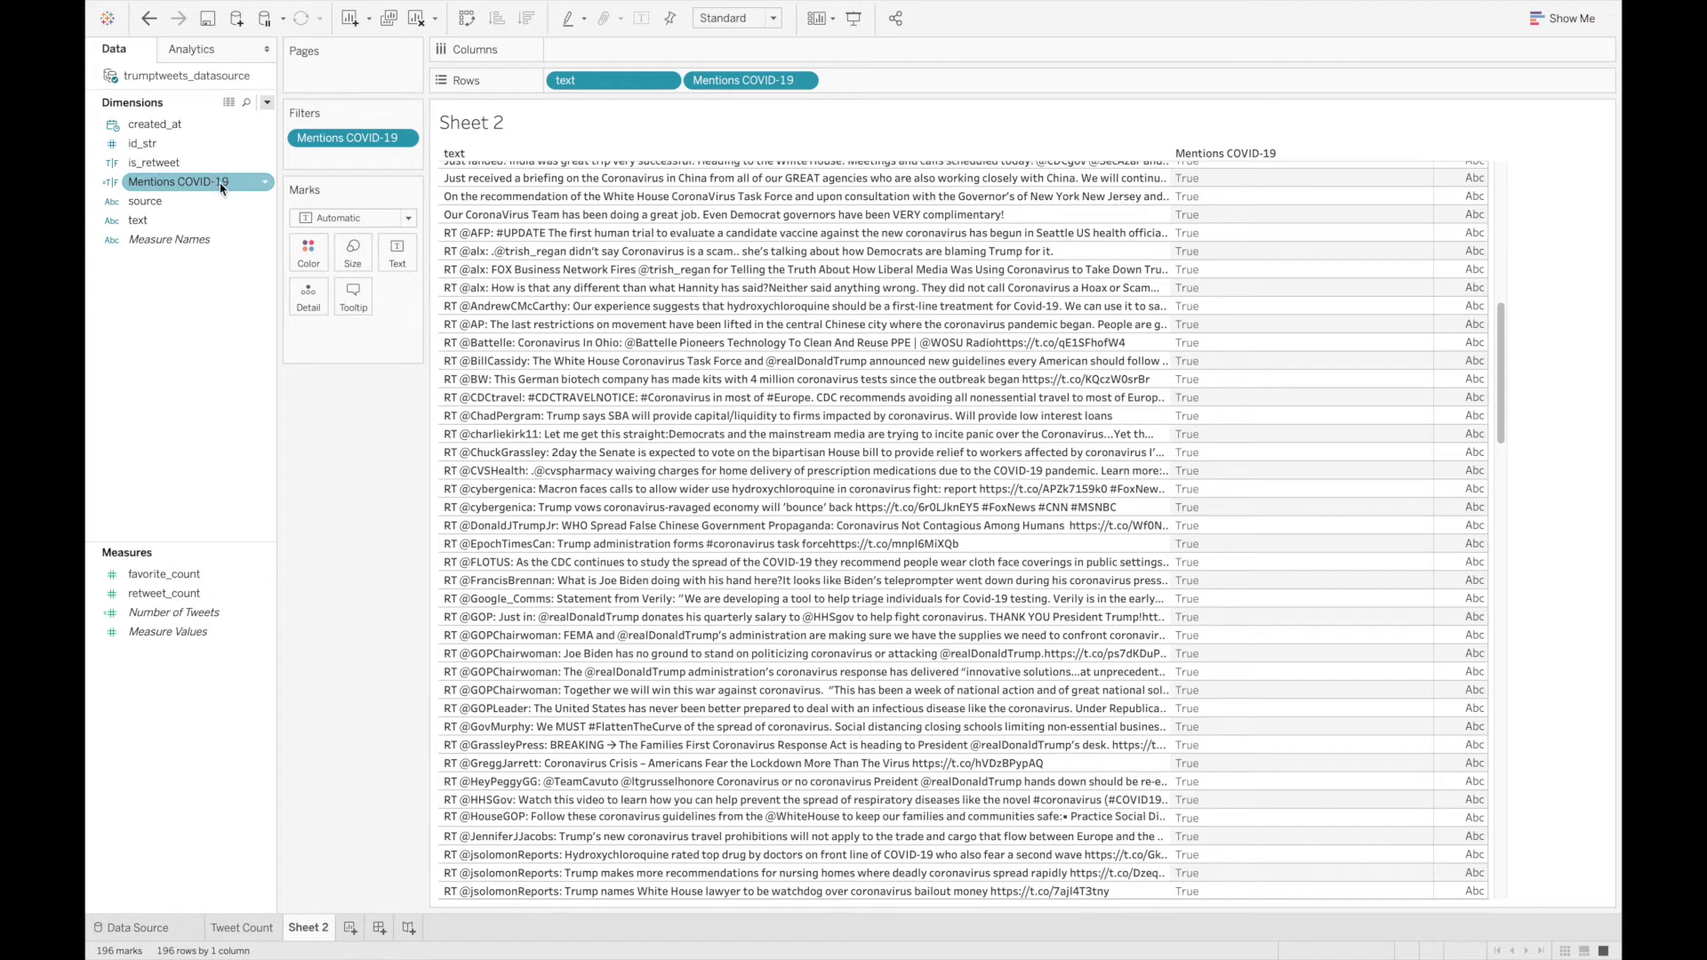
Step: Extend the Mentions COVID-19 calculation with OR CONTAINS(text, "Chinese Virus"), save it and check the matching tweets
scroll(1190, 425, down, 1)
scroll(1190, 425, down, 3)
scroll(1190, 425, down, 6)
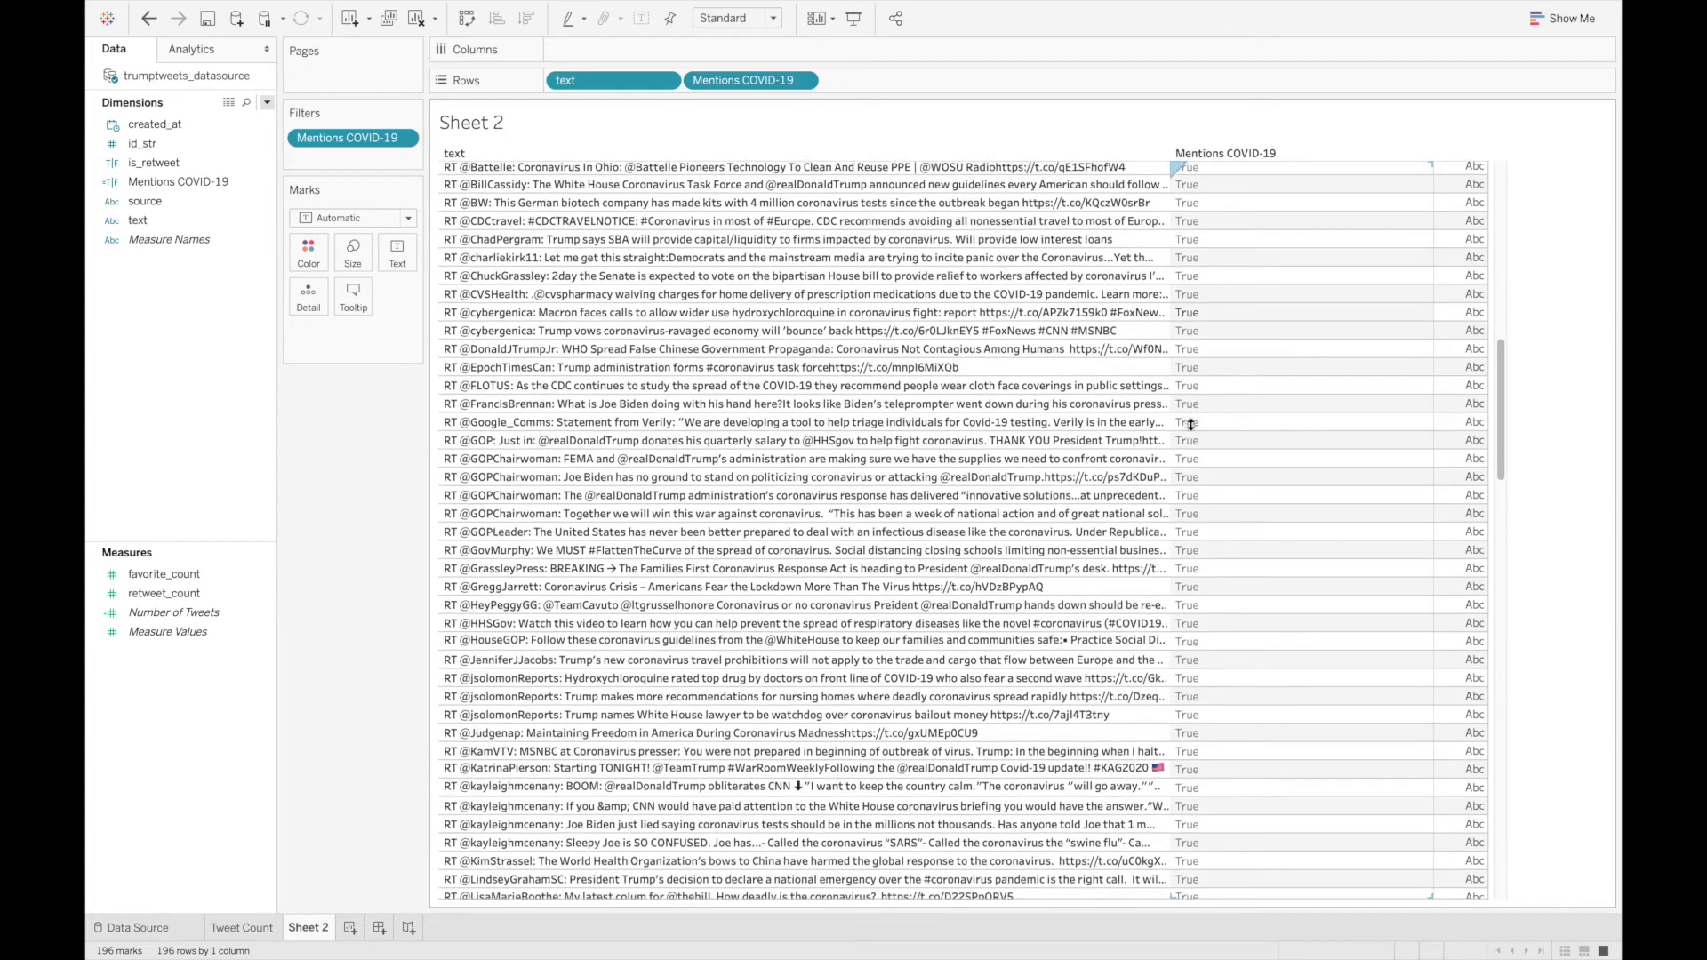
click(178, 163)
ctrl+click(203, 182)
click(203, 184)
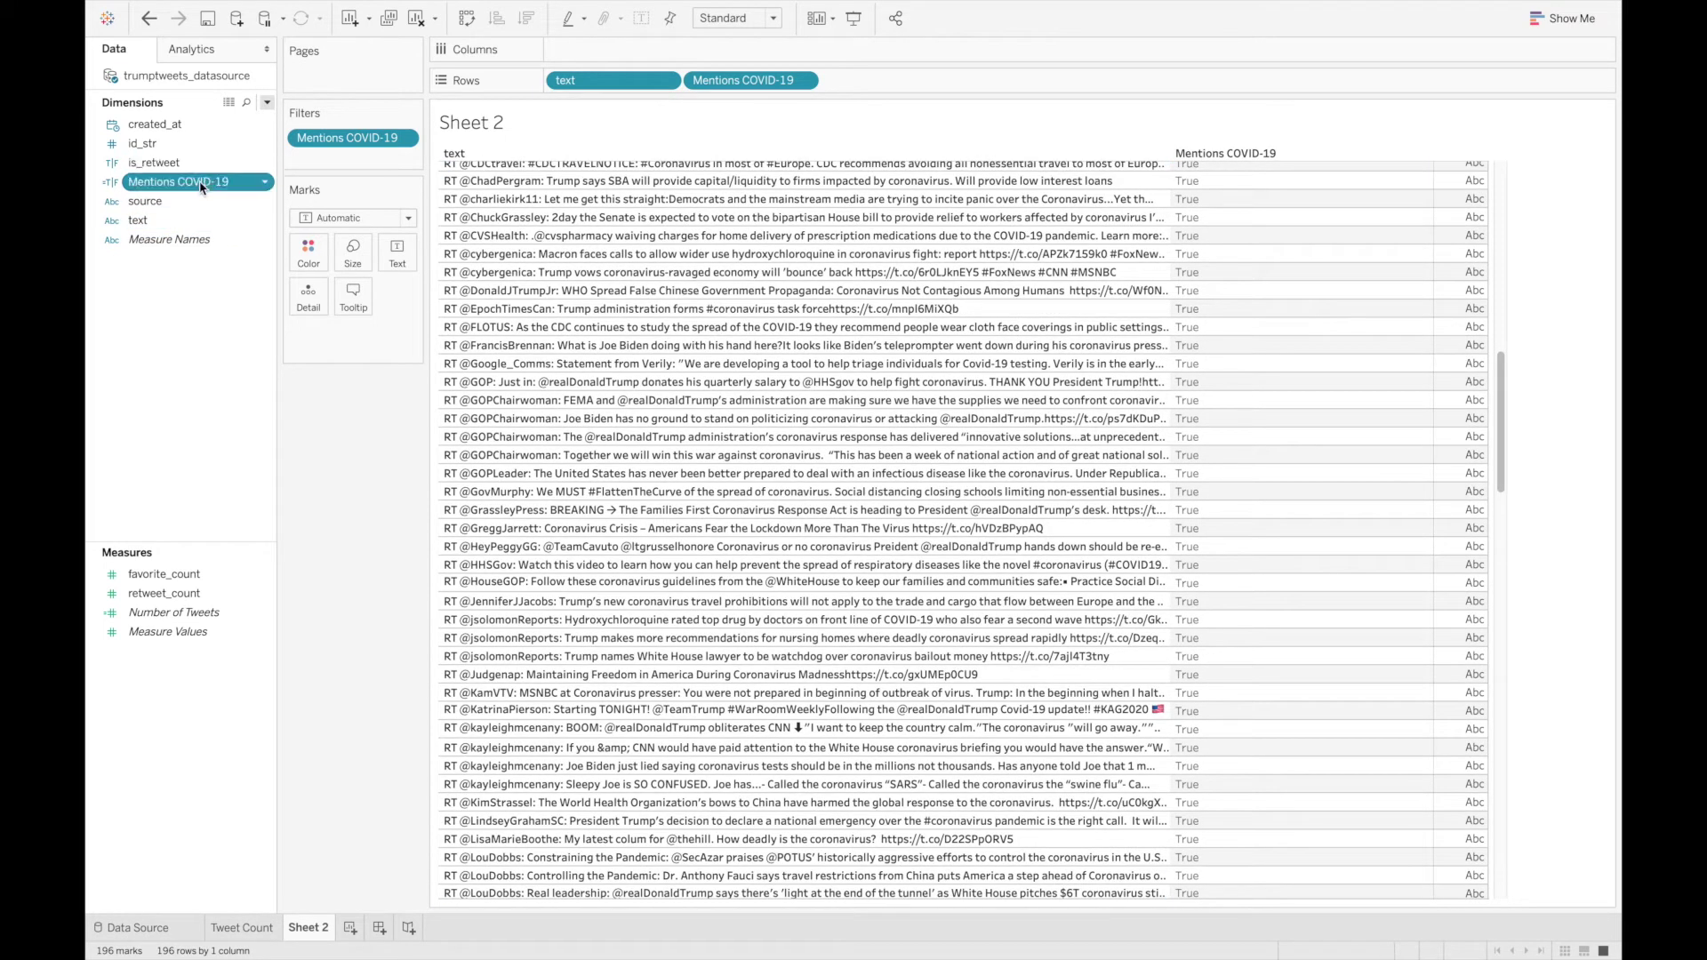
click(264, 184)
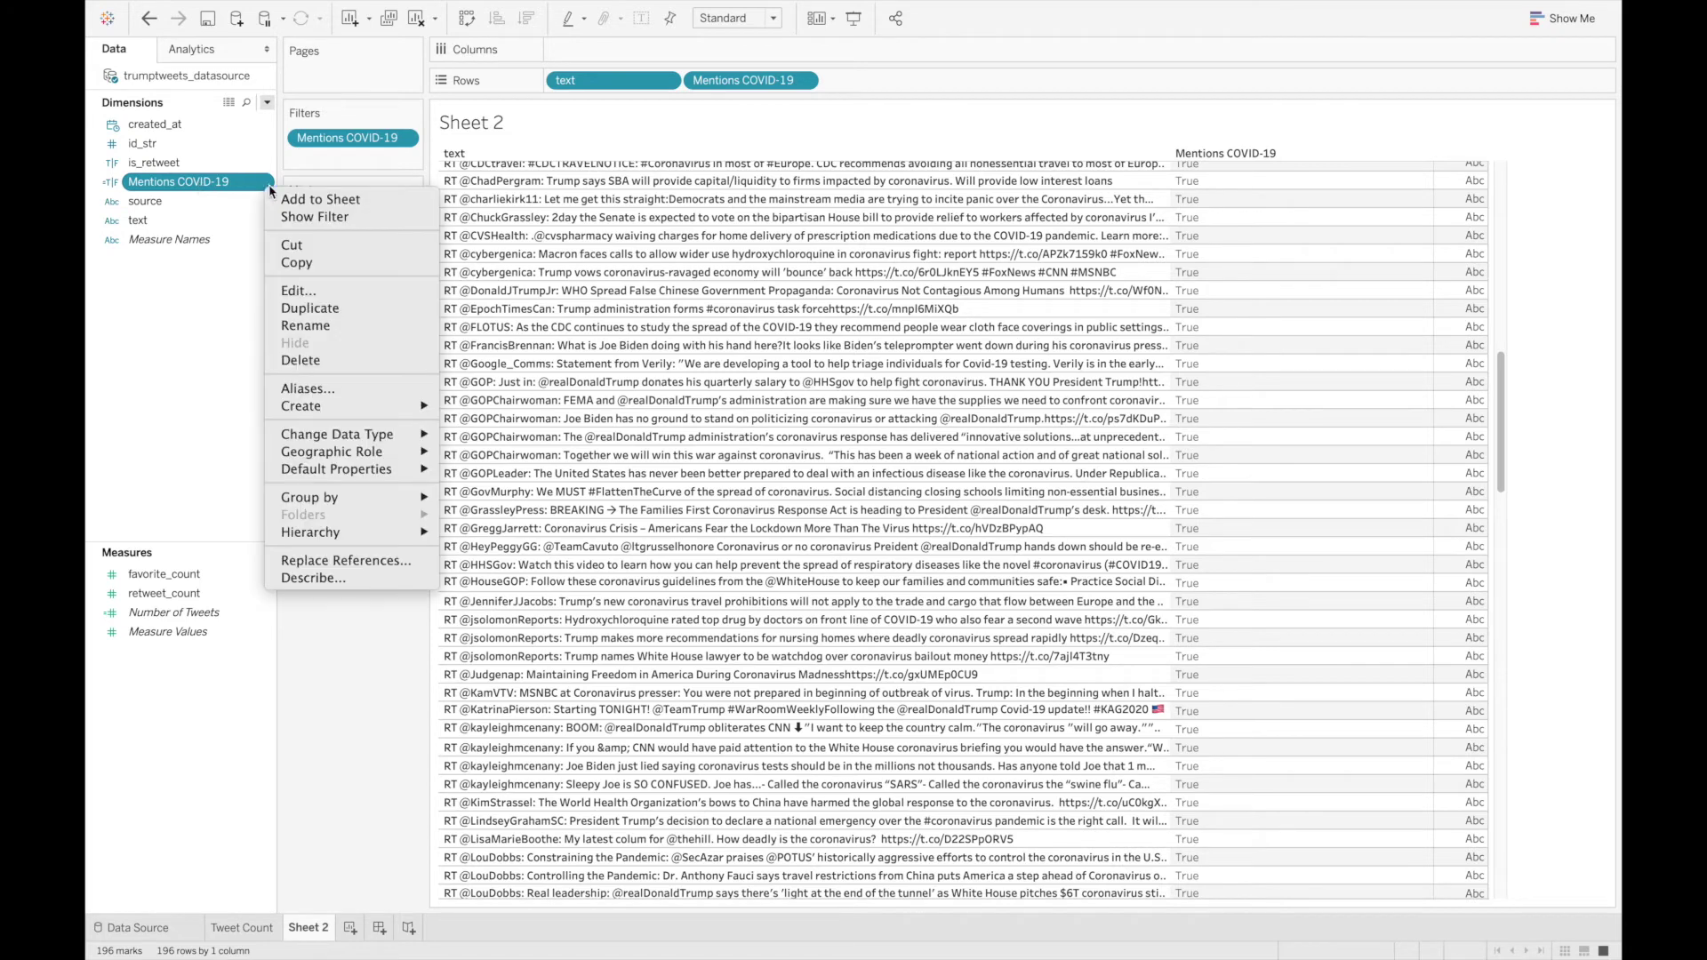
click(303, 290)
text(or)
key(BackSpace)
key(BackSpace)
text(OR)
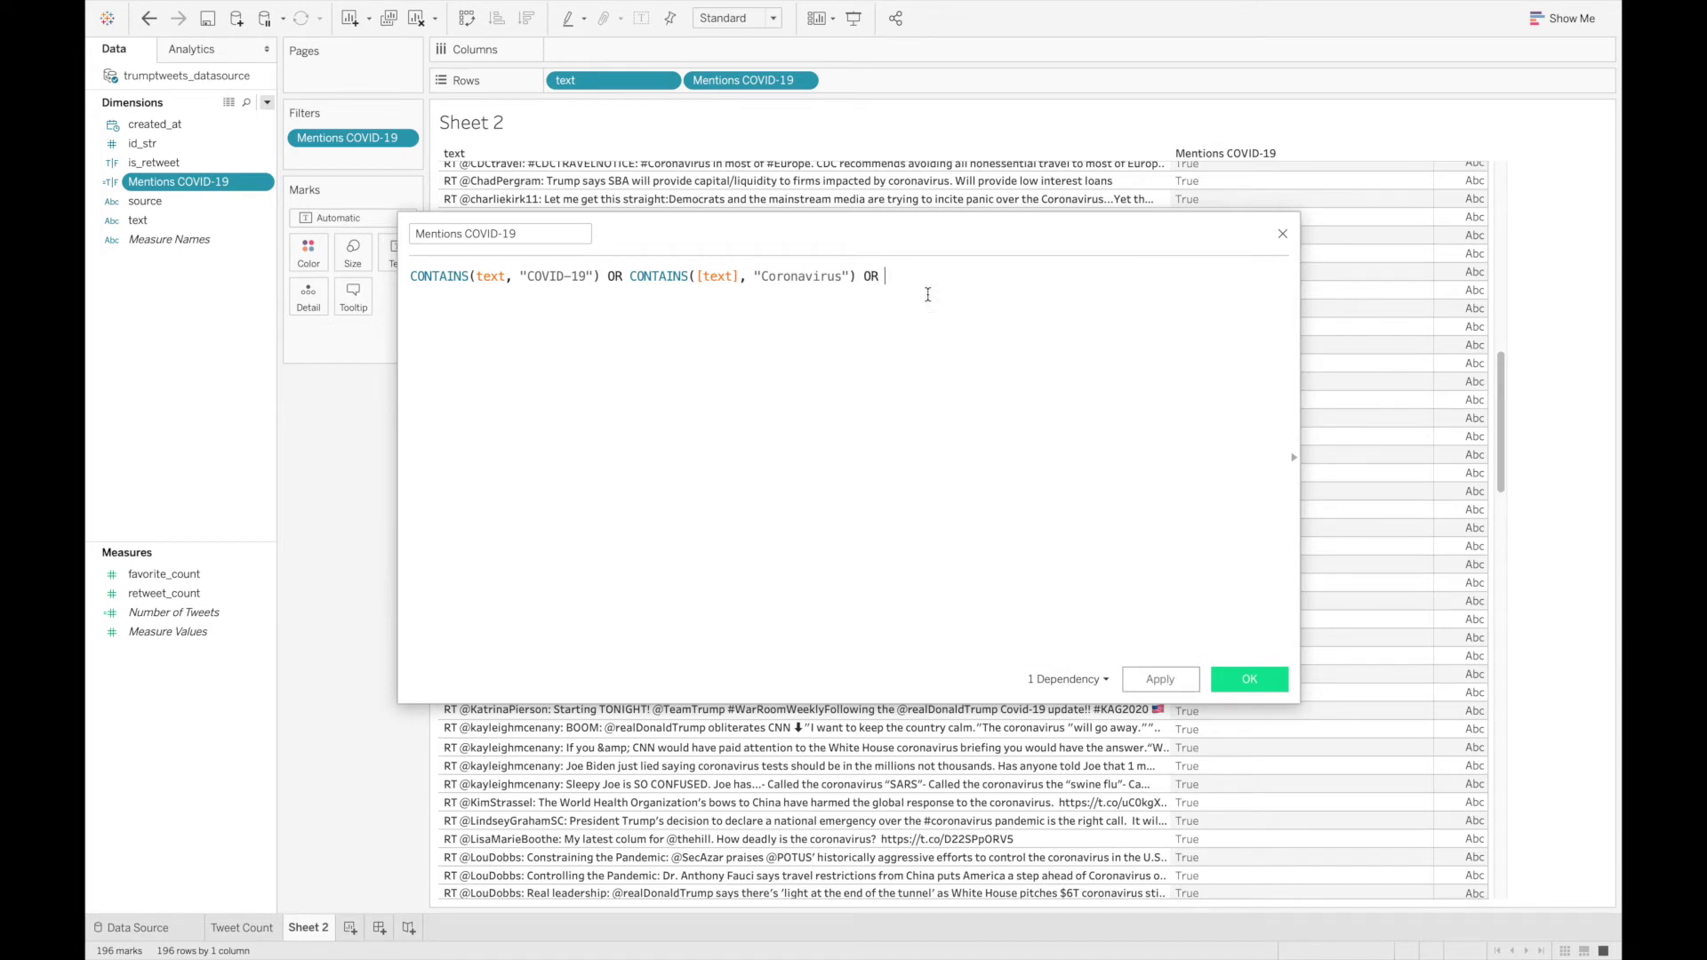
text( CONT)
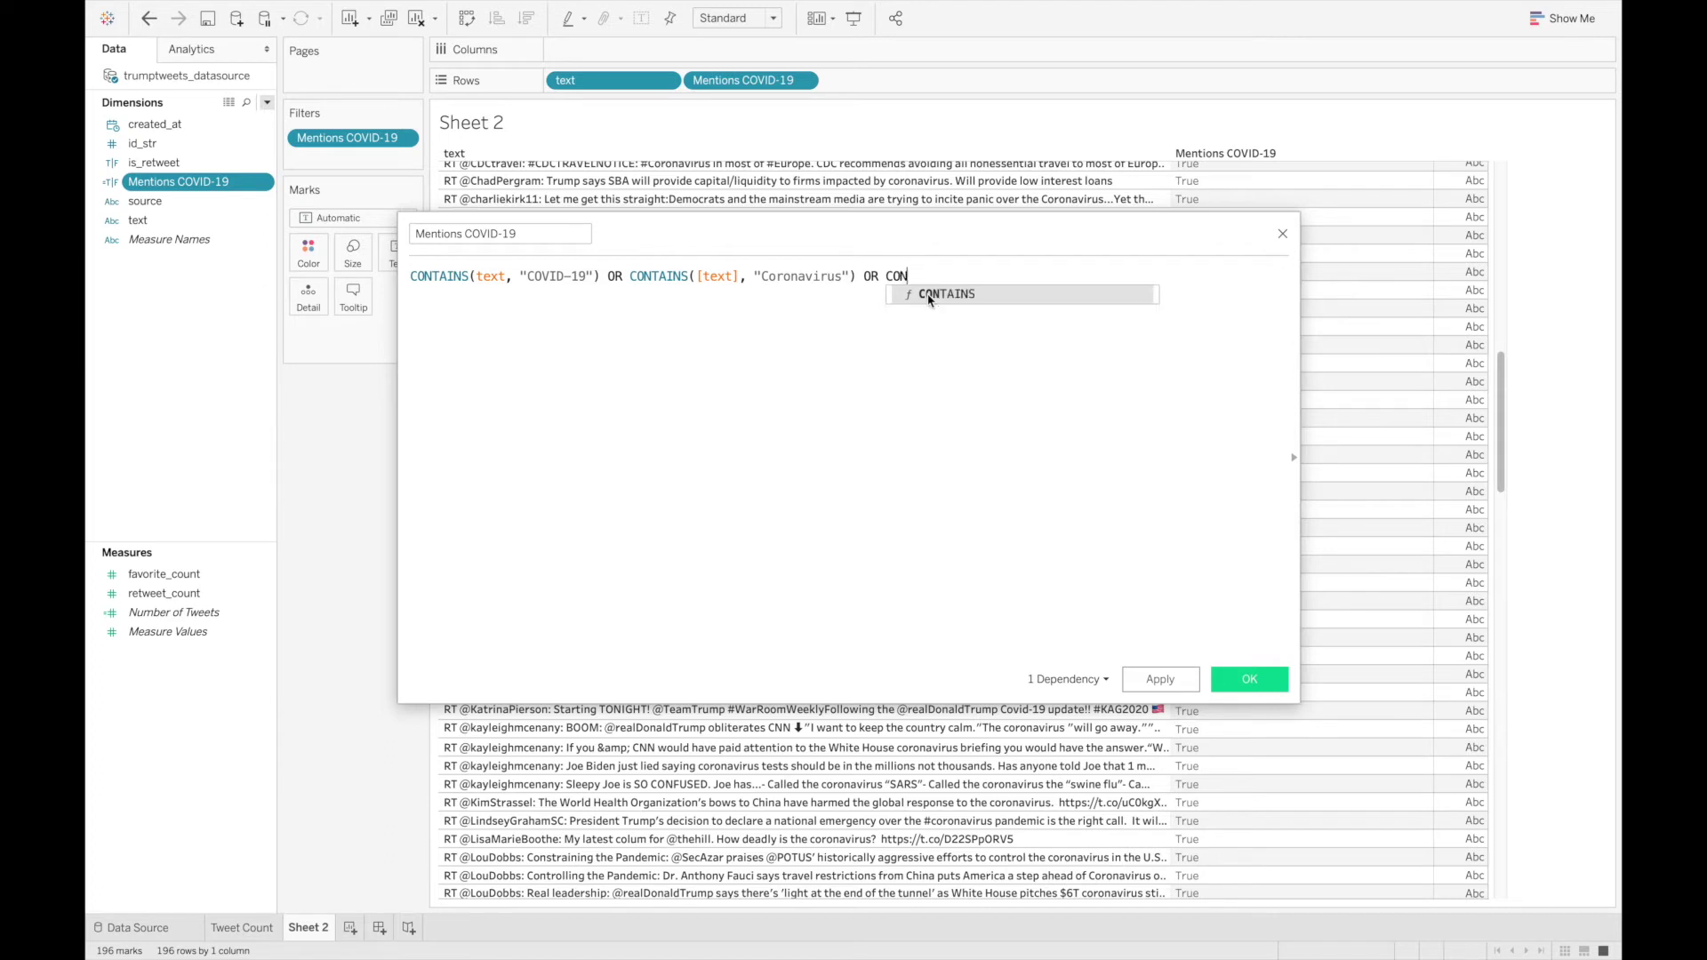
text(AINS)
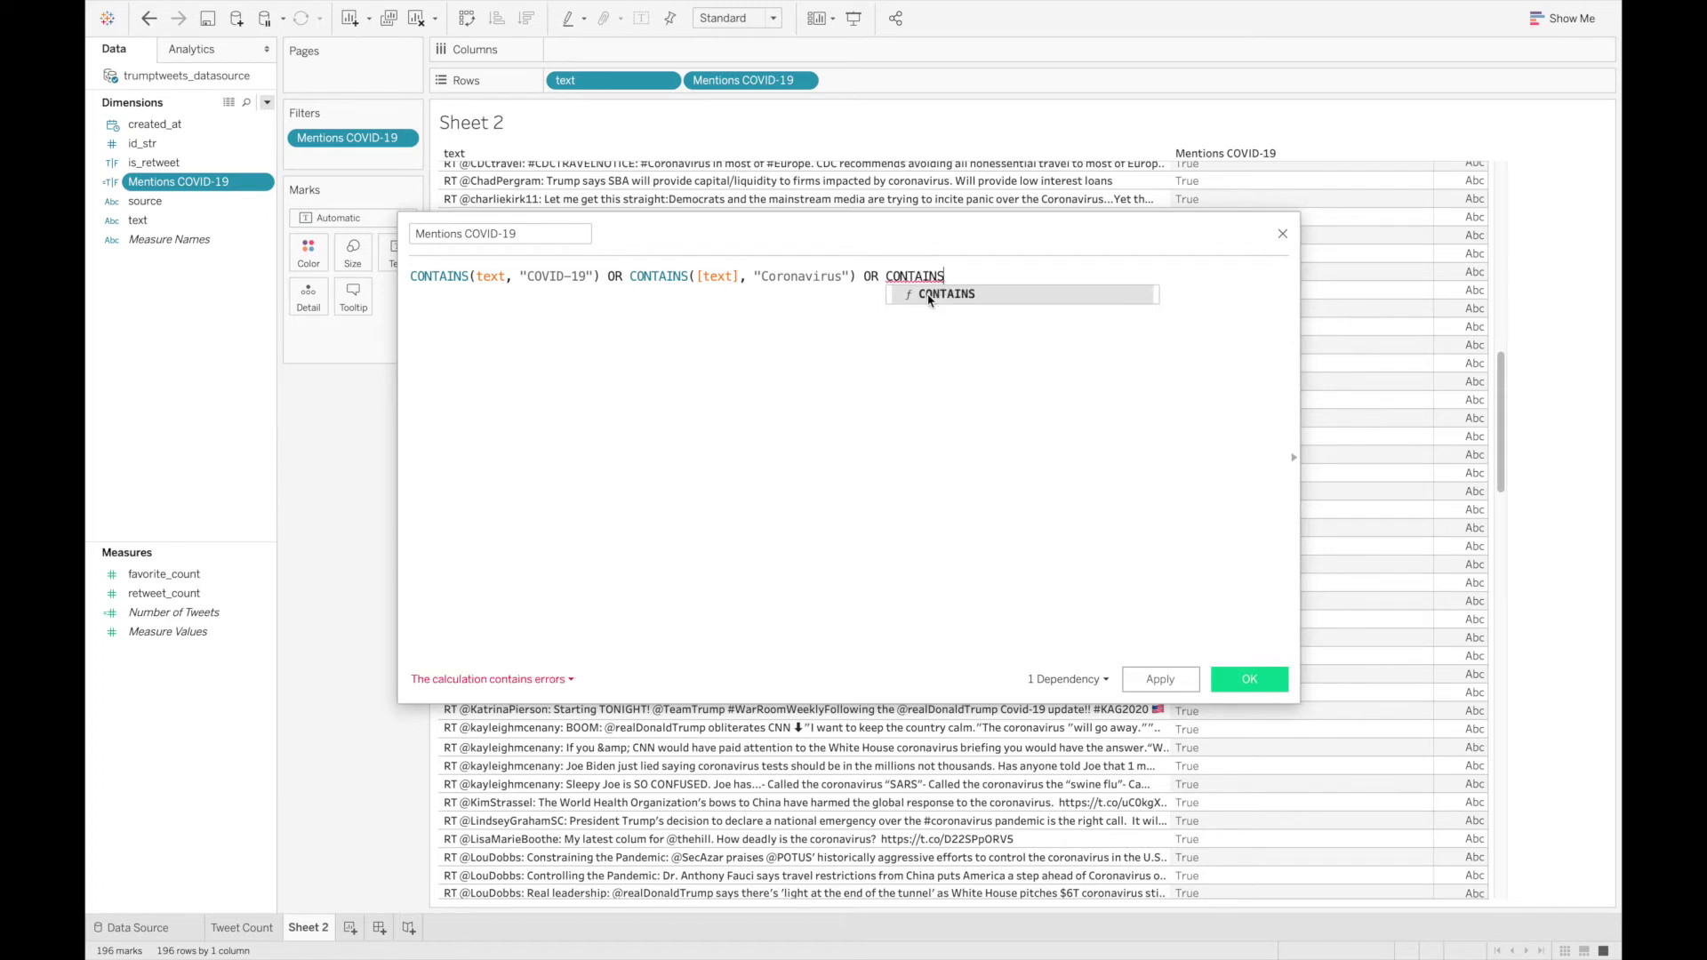
click(929, 294)
key(Delete)
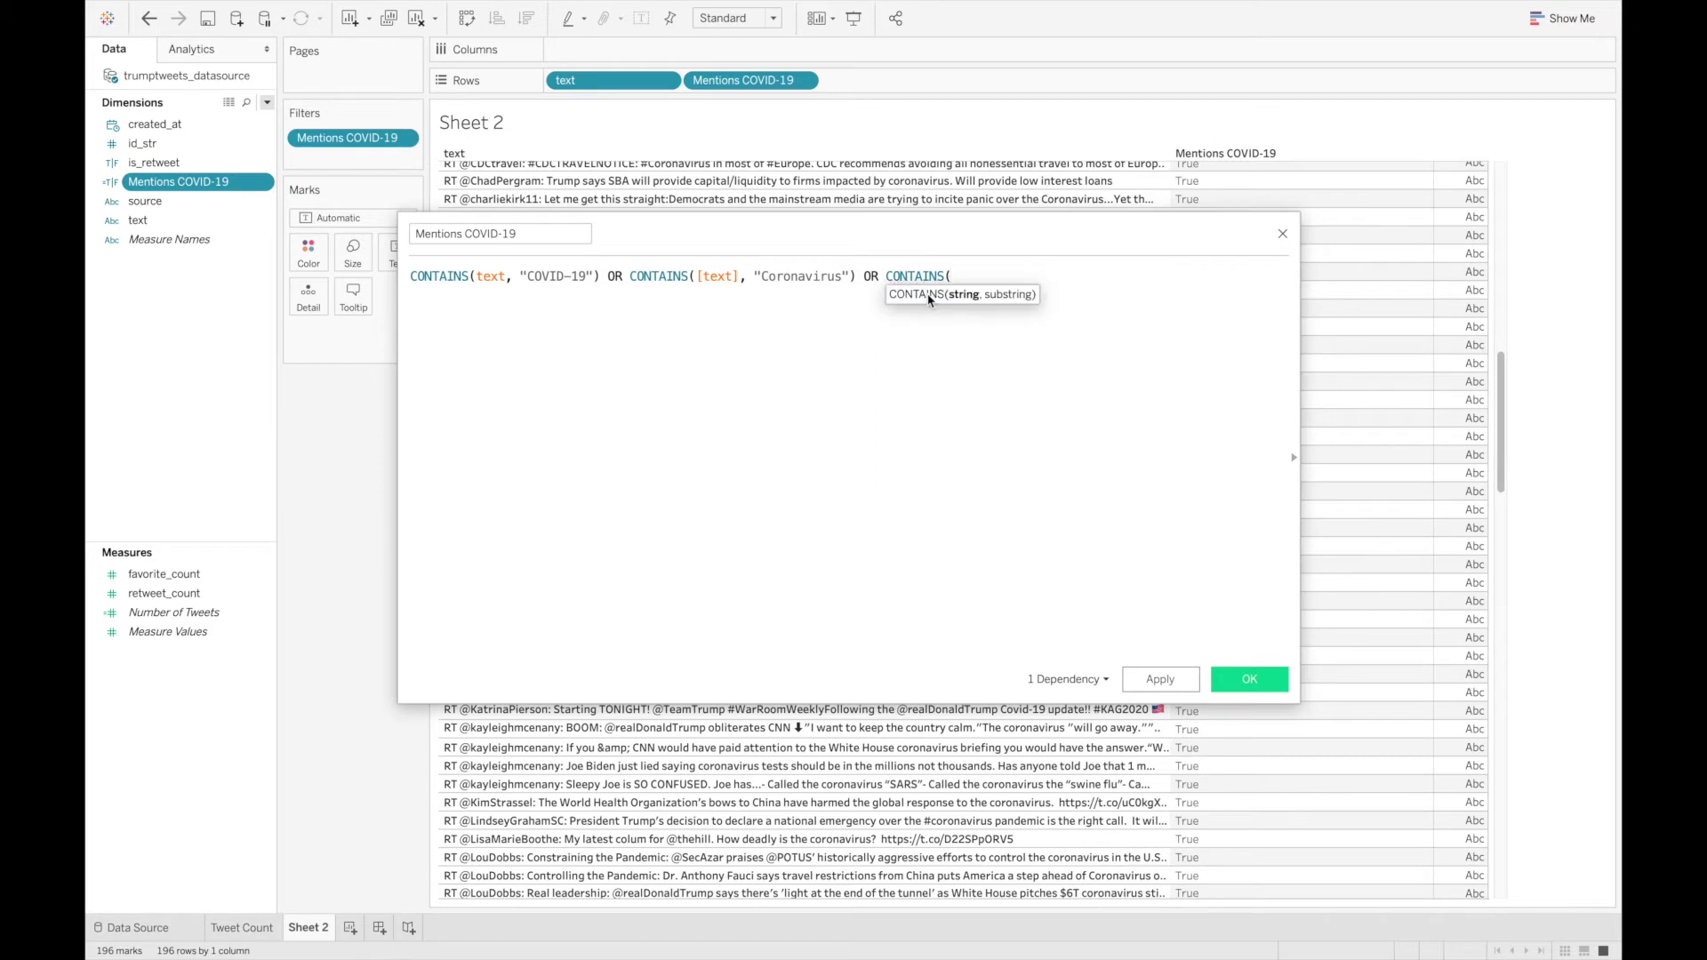
text(text)
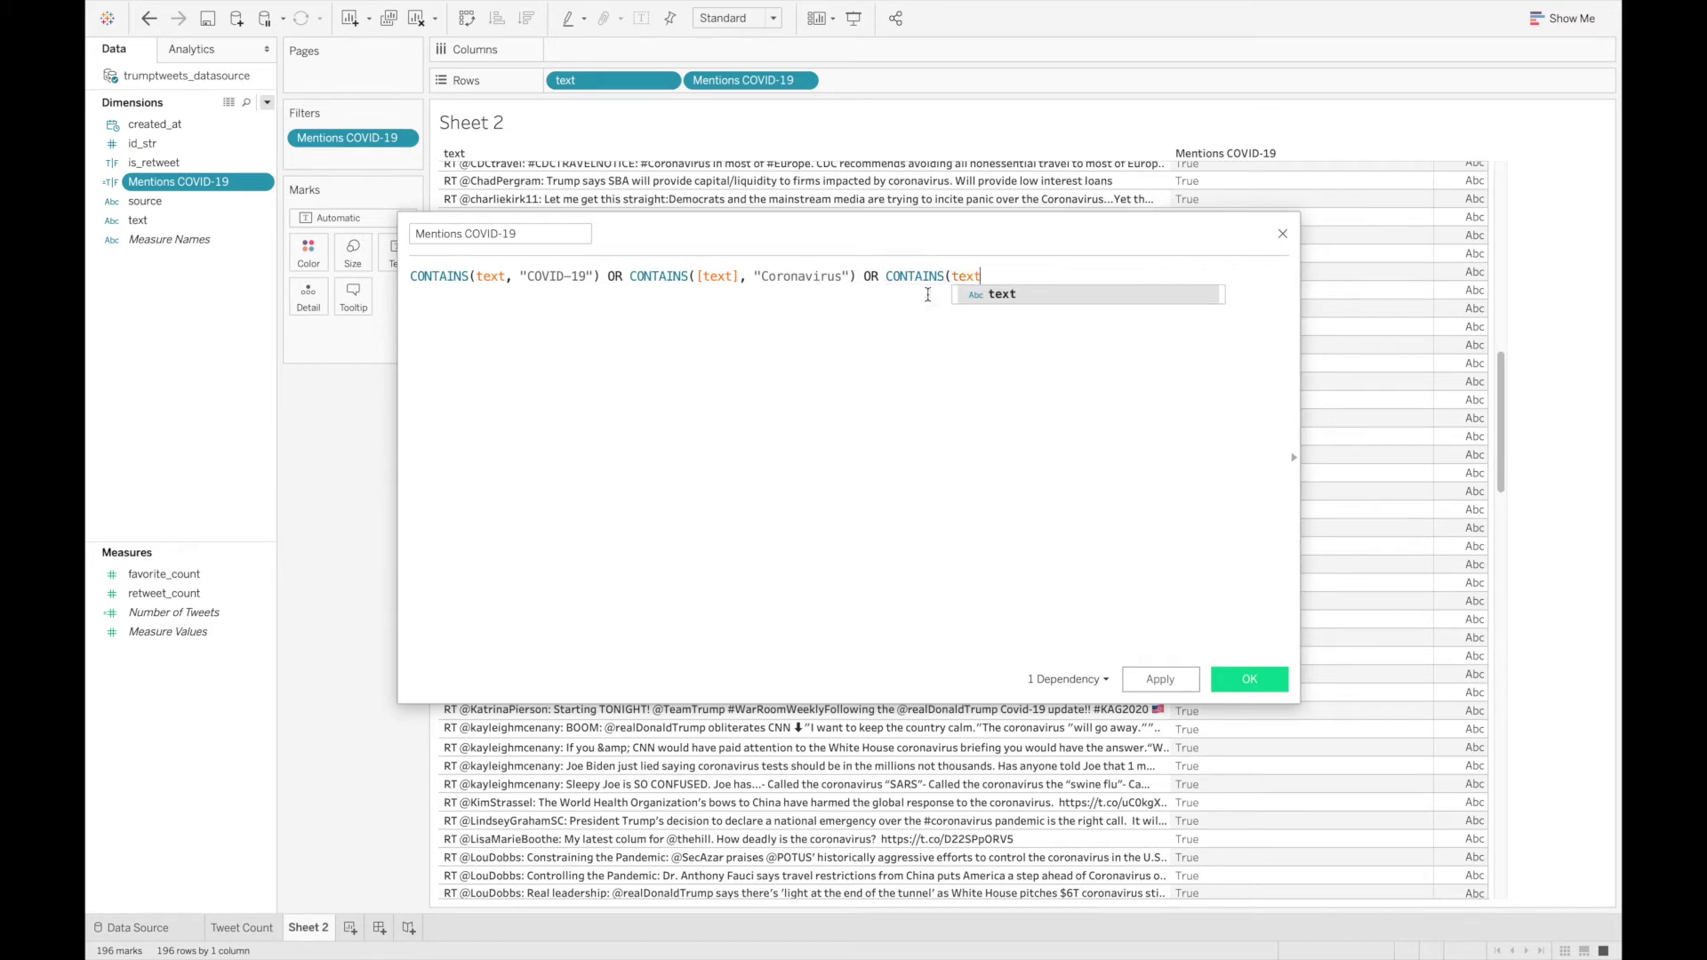
text(, )
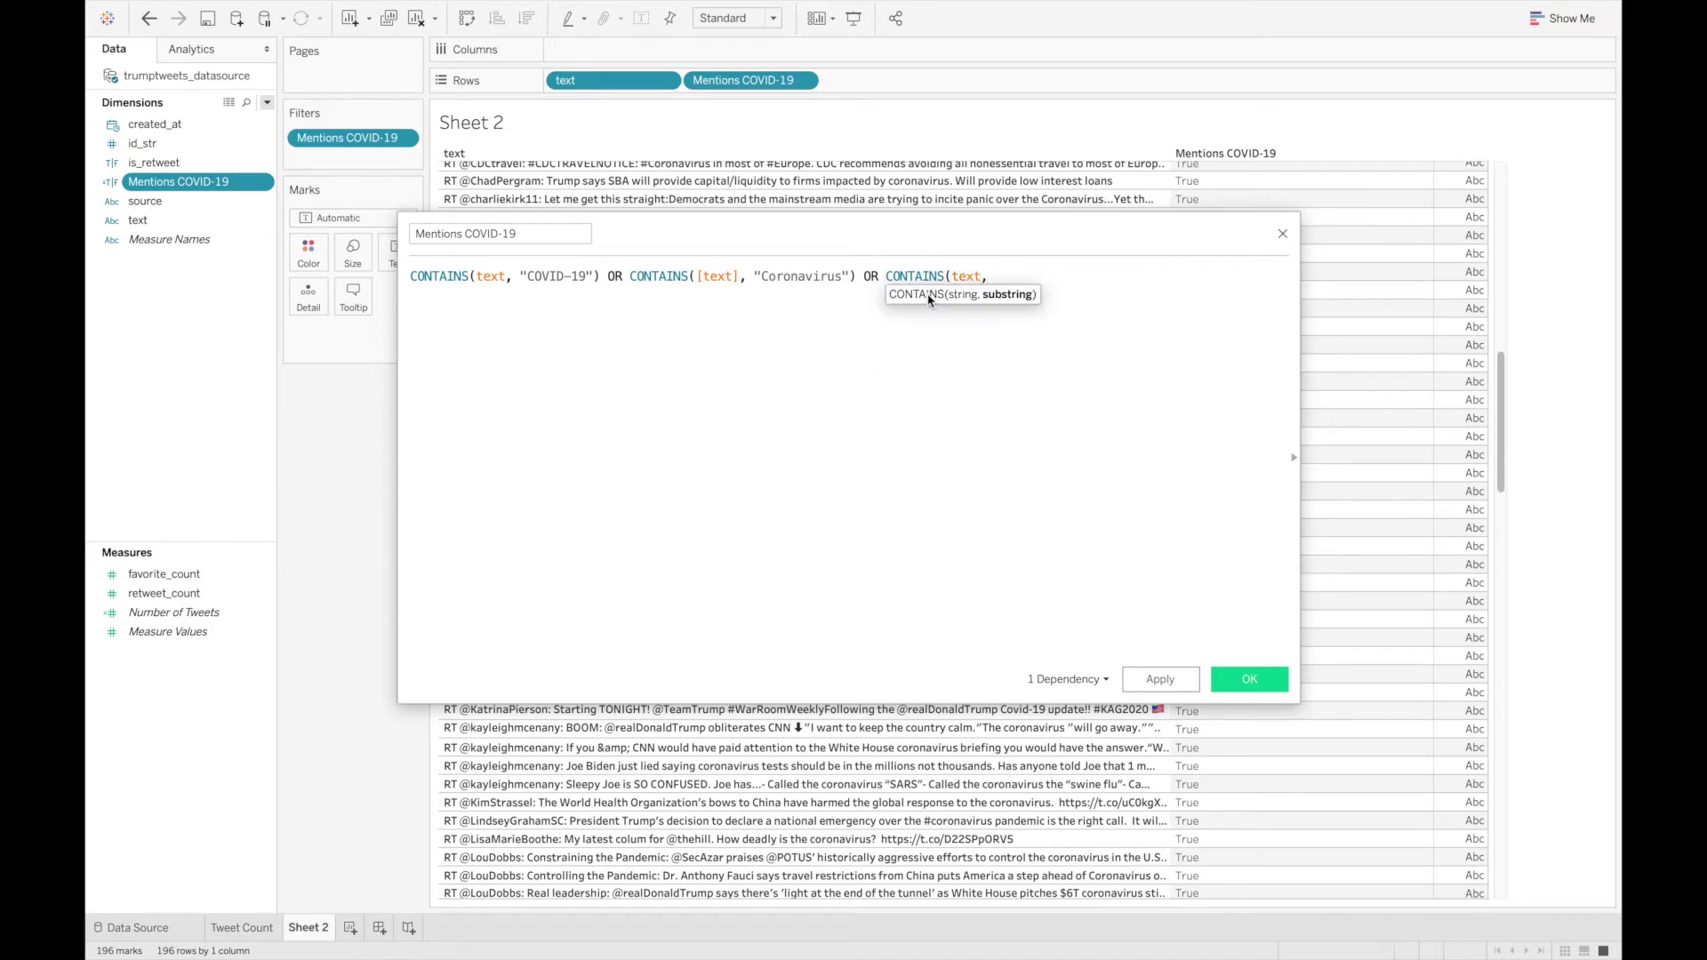
text("Chinese Virus"))
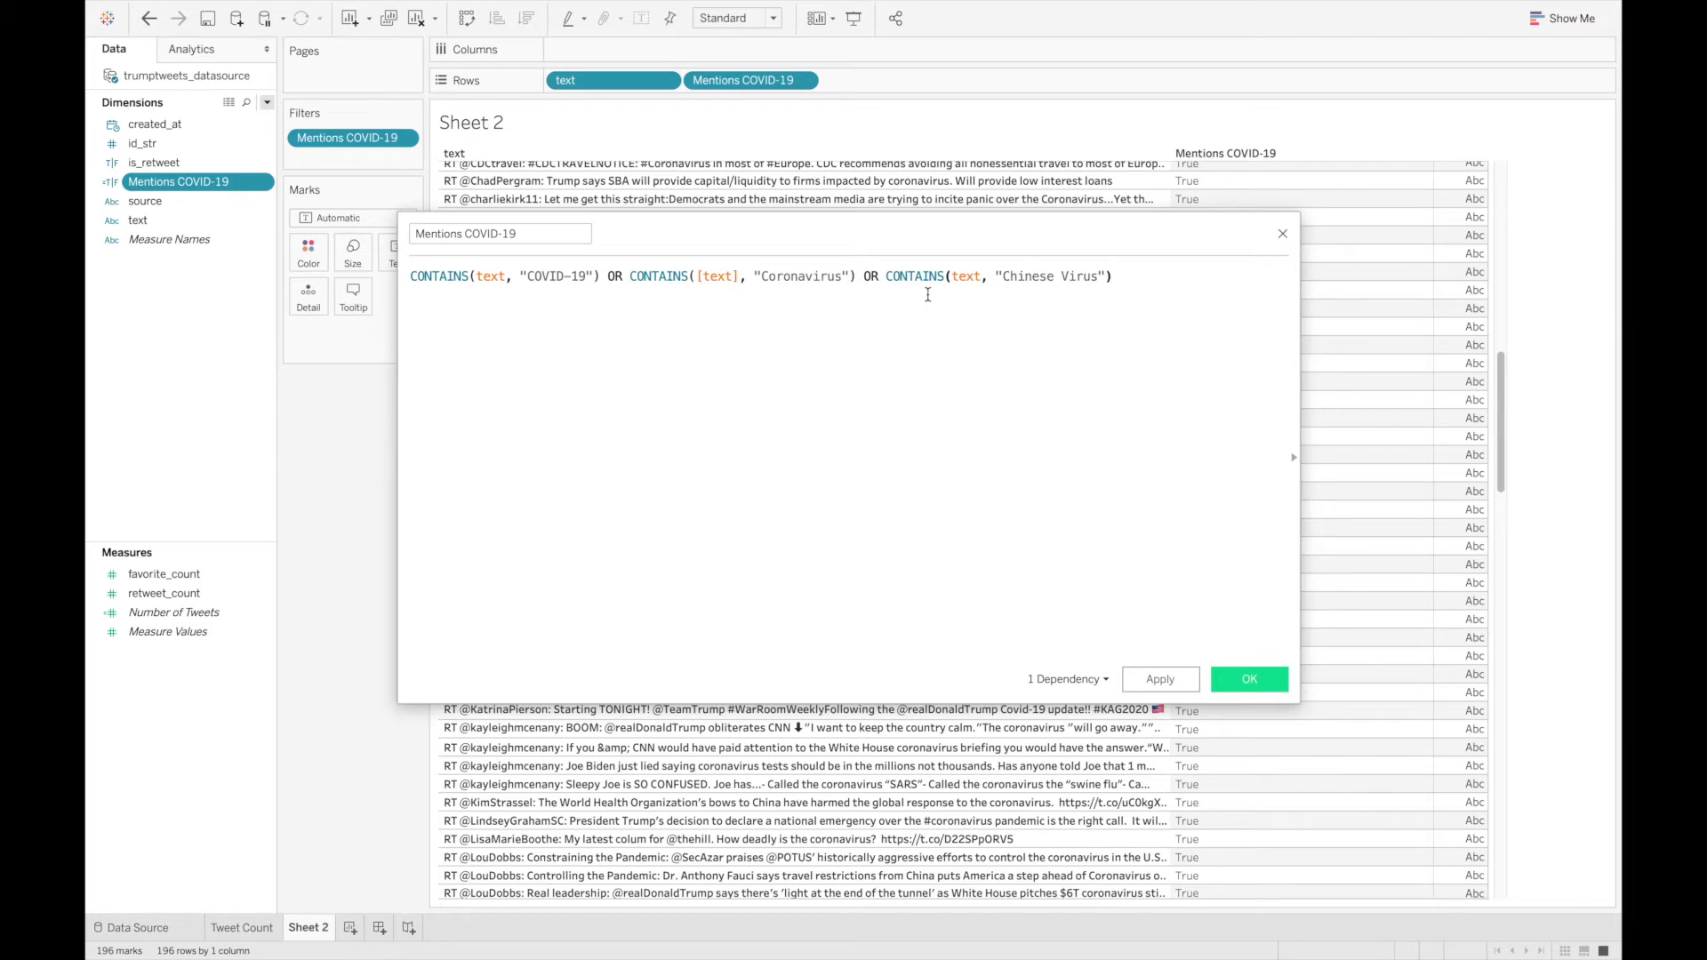
click(1230, 681)
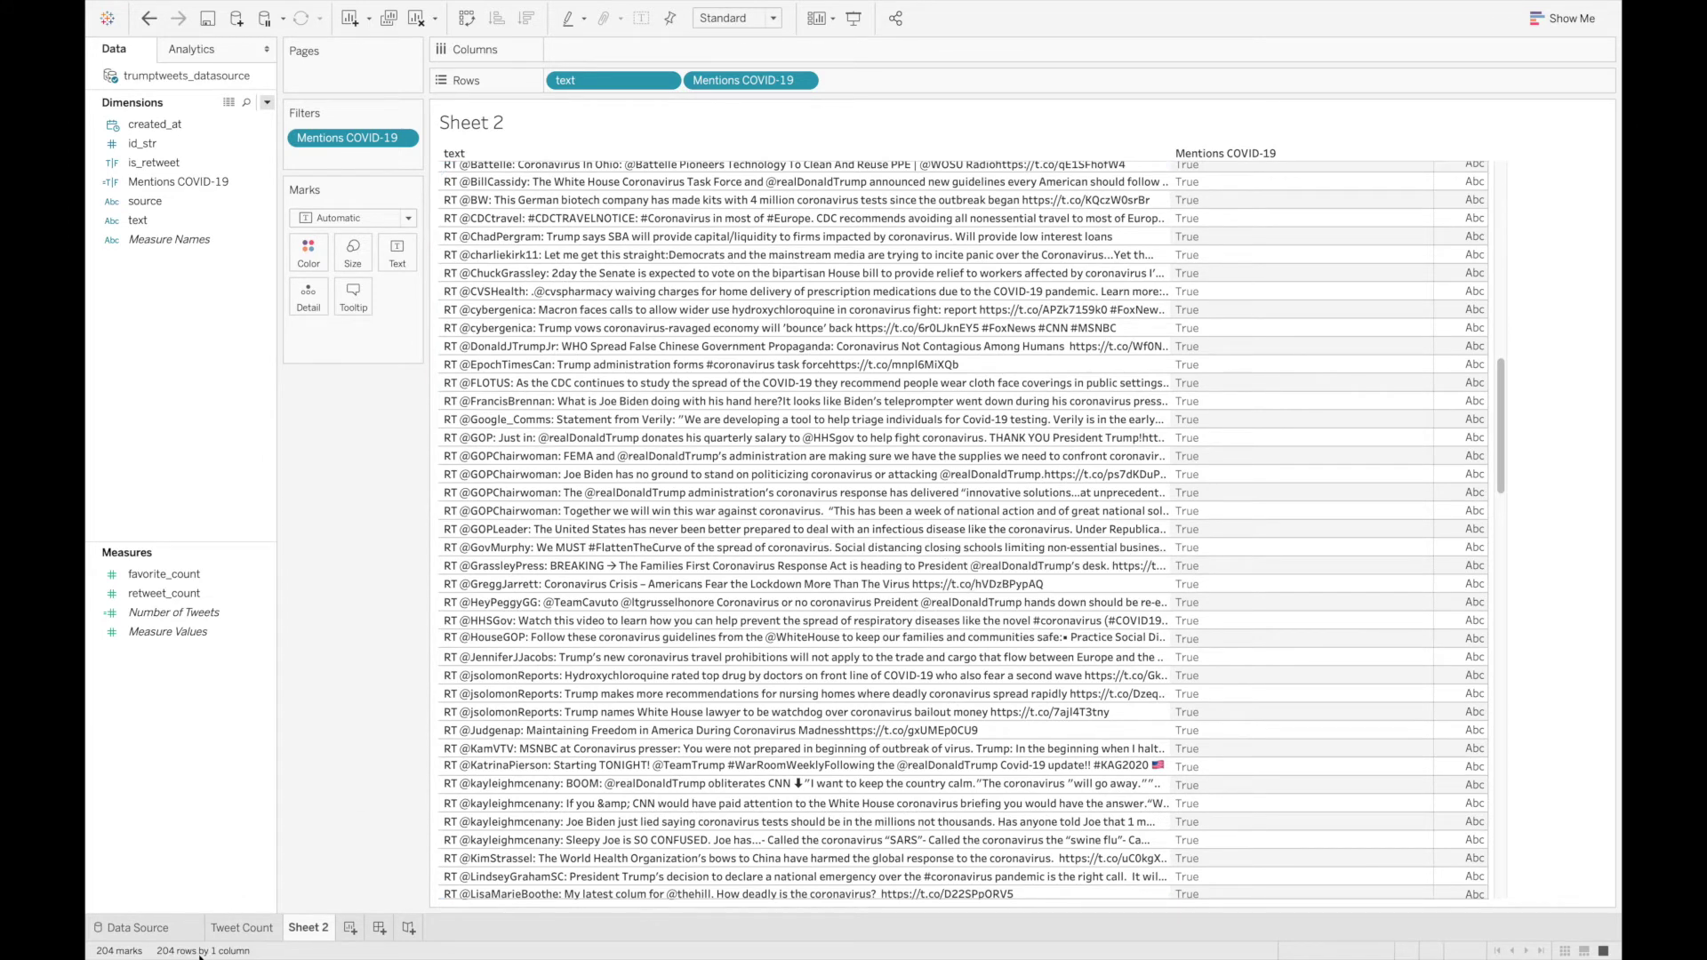
scroll(791, 533, up, 15)
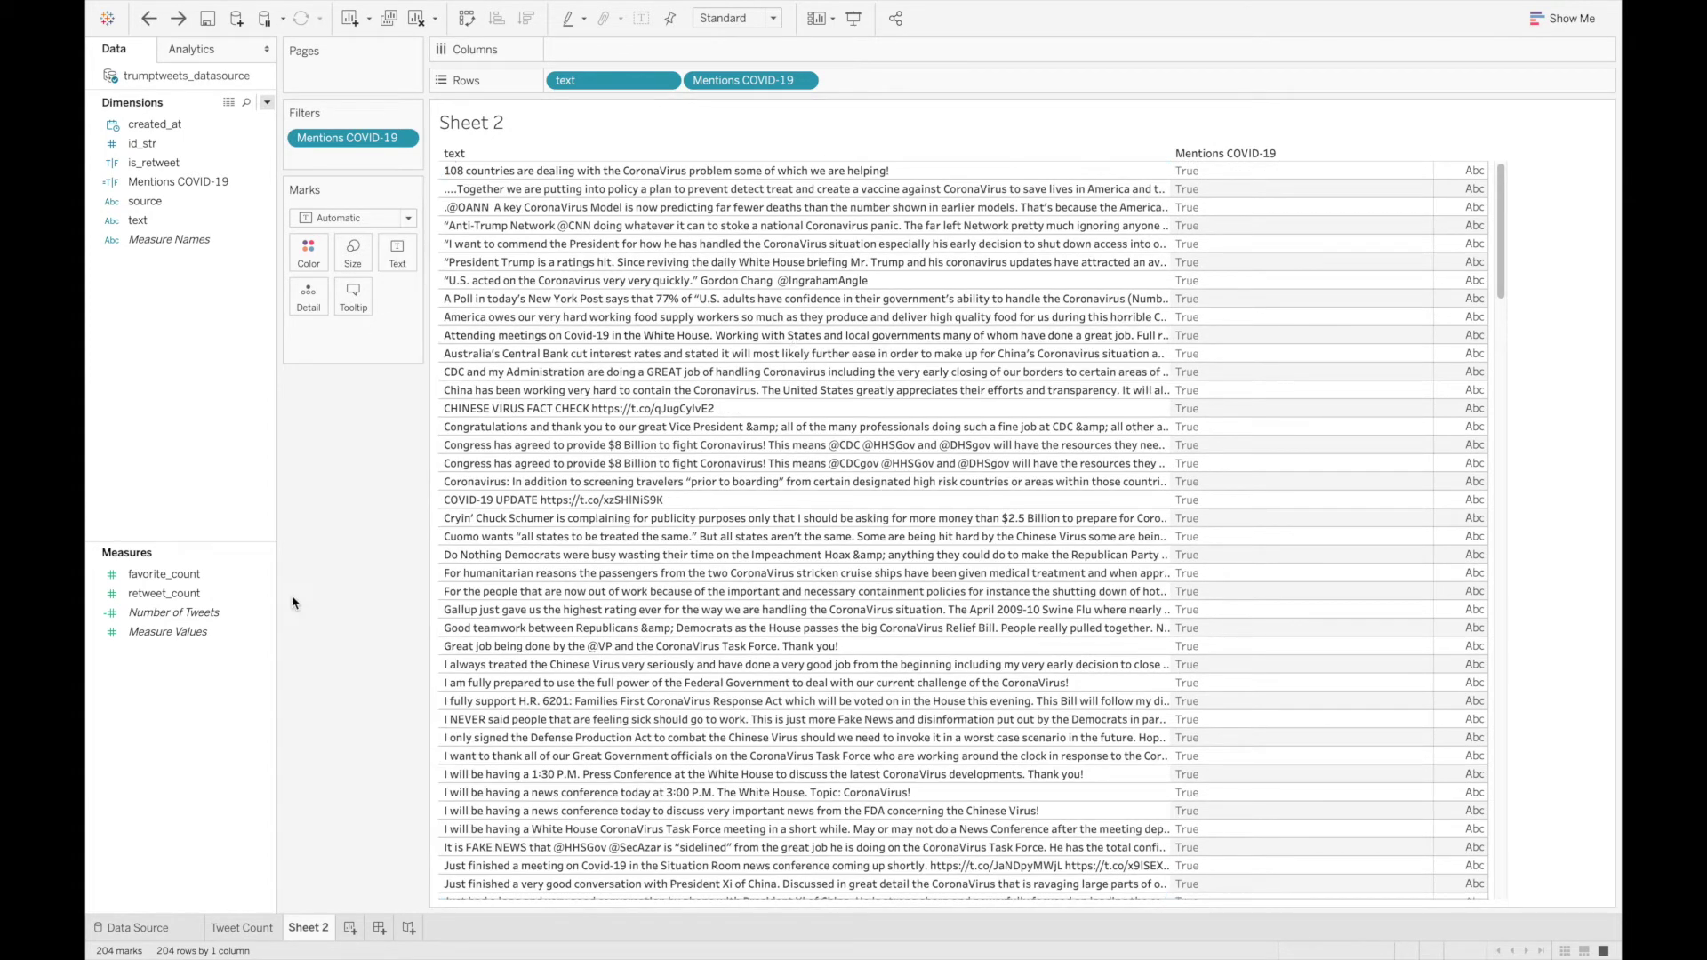
Step: Duplicate the Tweet Count worksheet and remove is_retweet from the copy's bar colouring
click(255, 932)
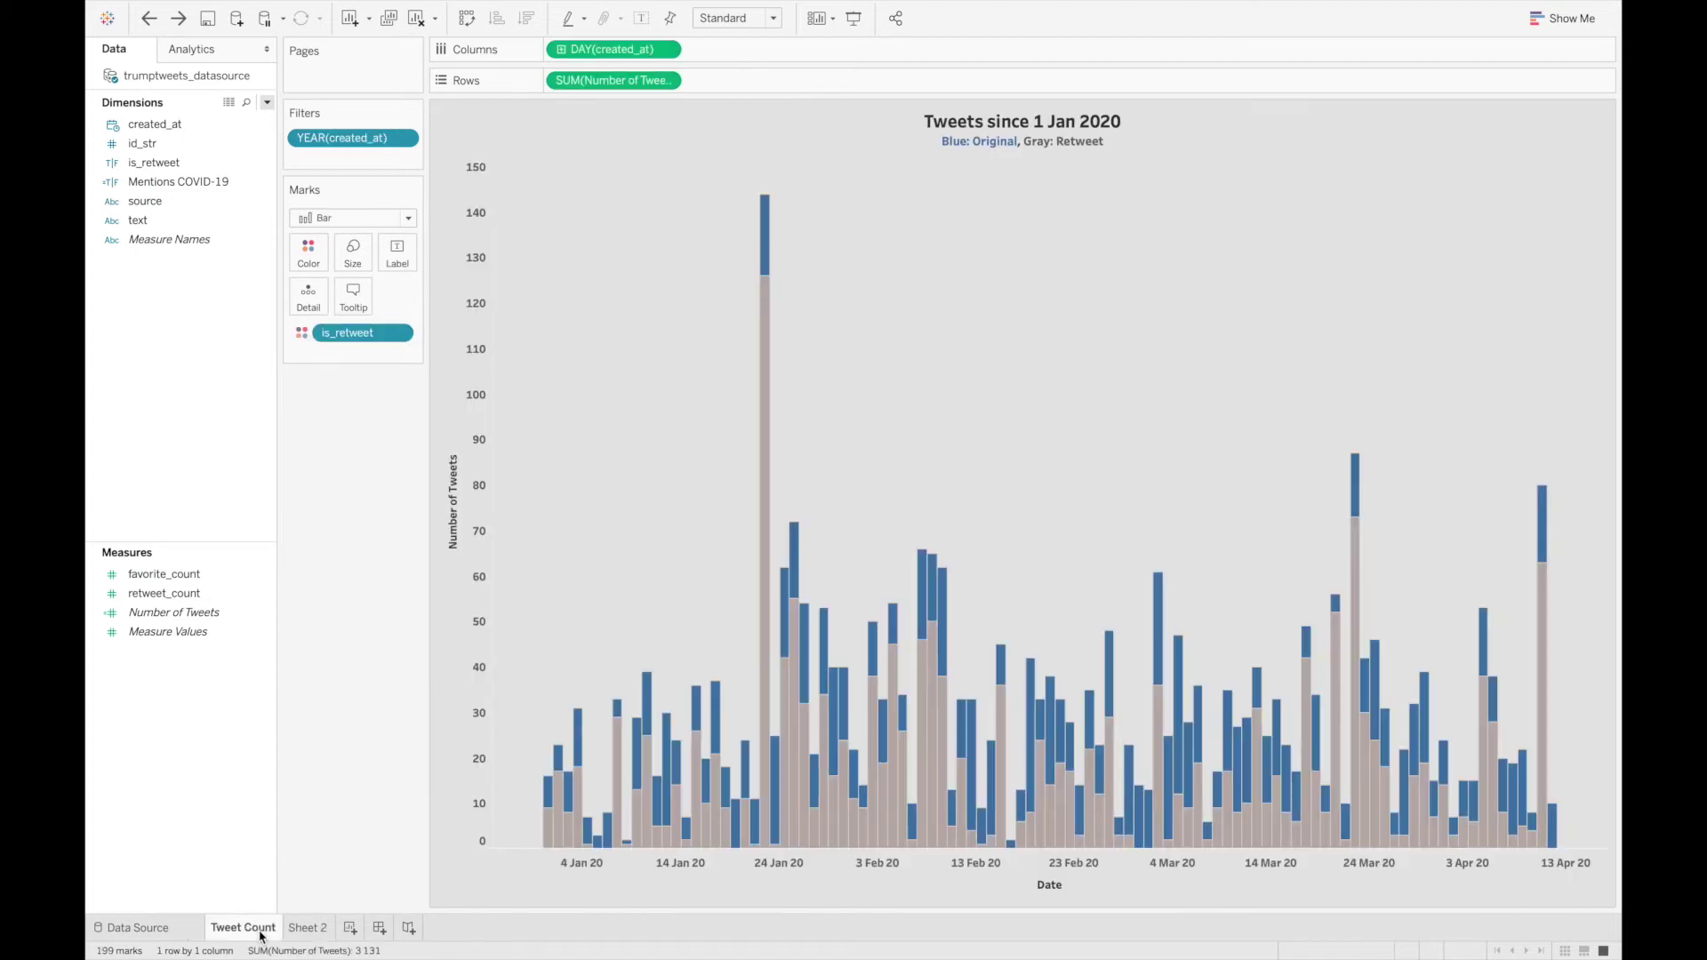
right_click(257, 936)
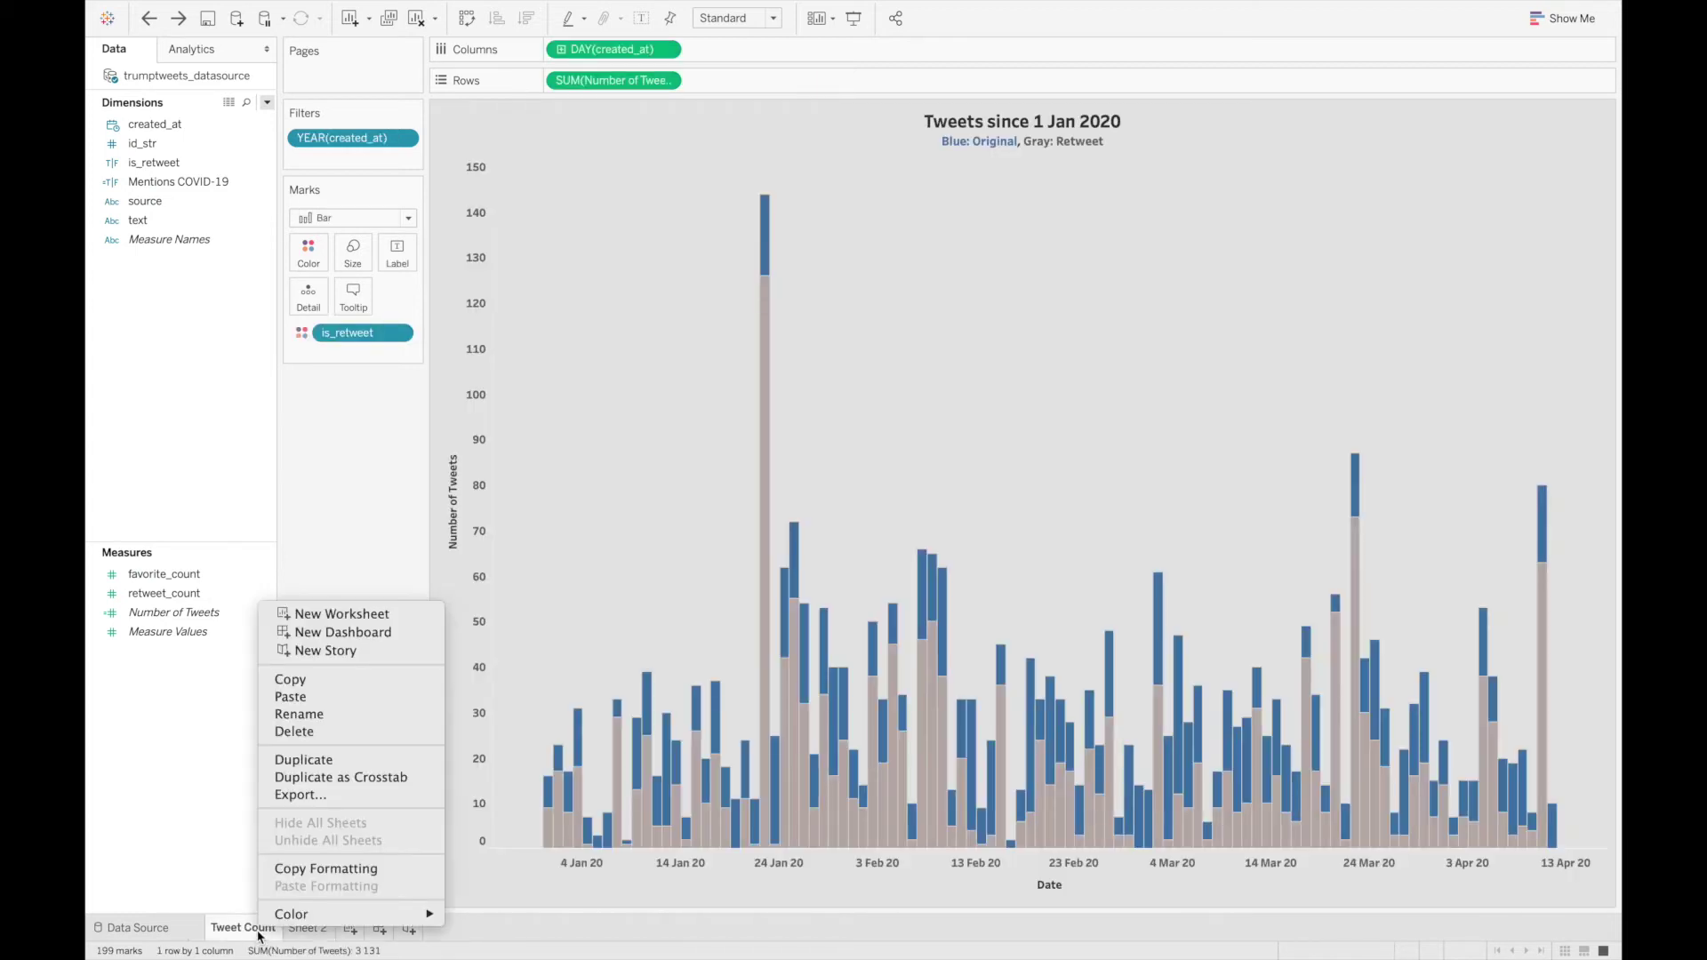
click(324, 762)
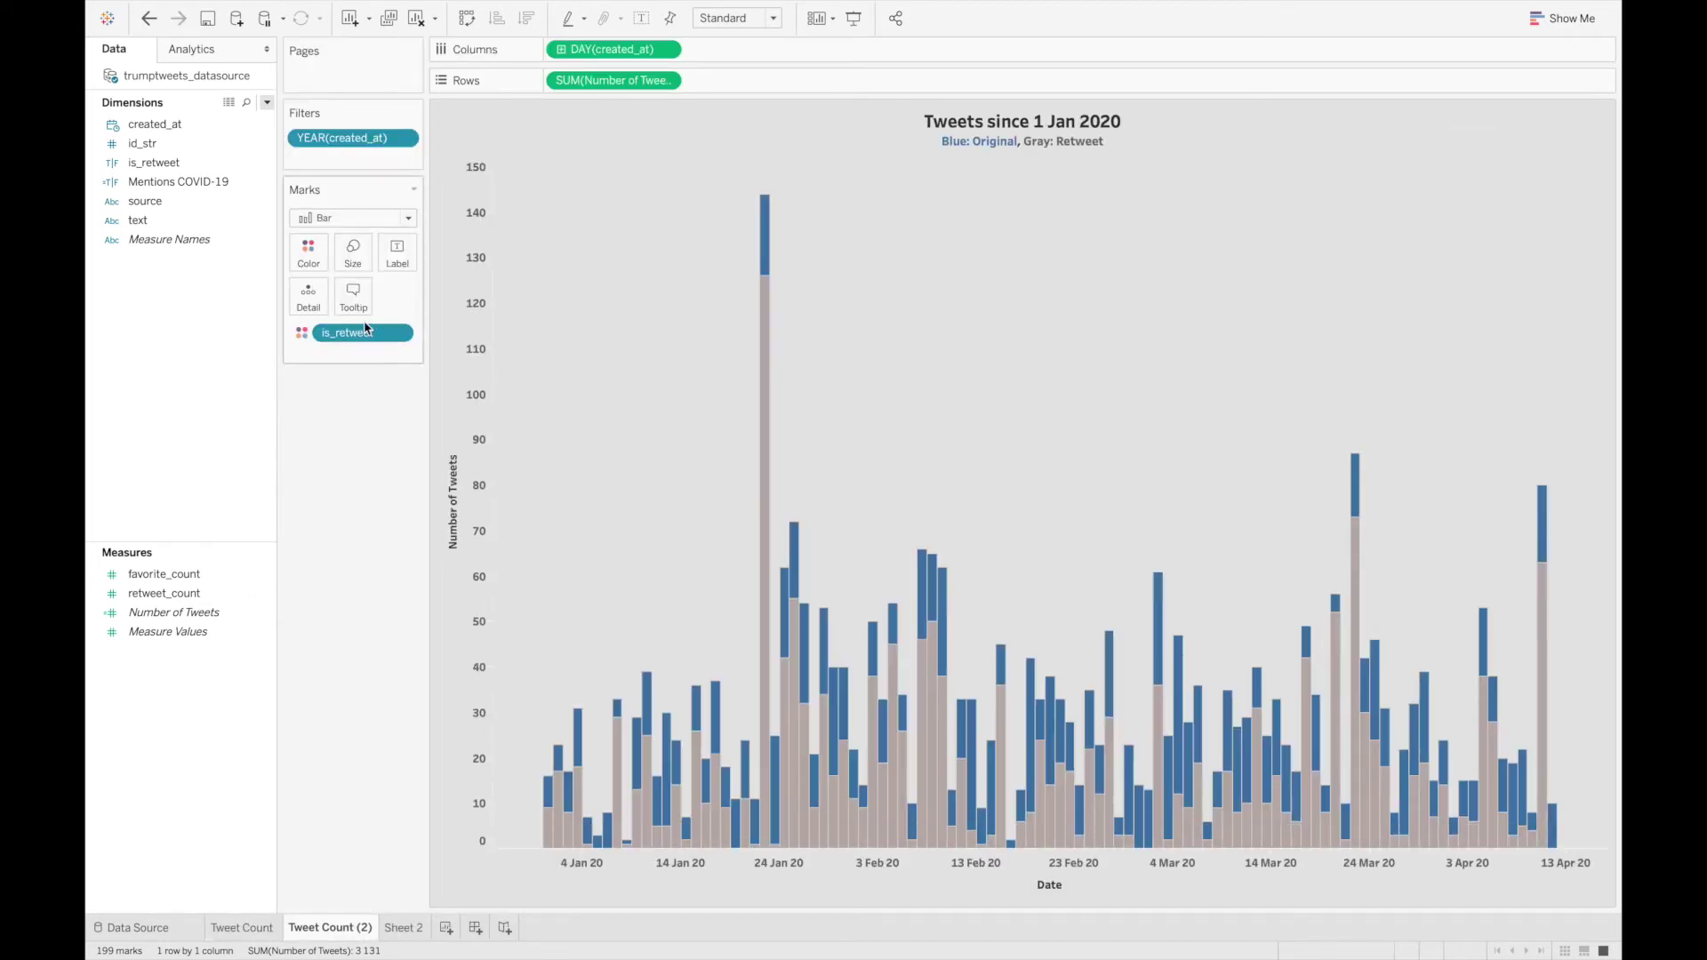
drag(365, 330, 323, 494)
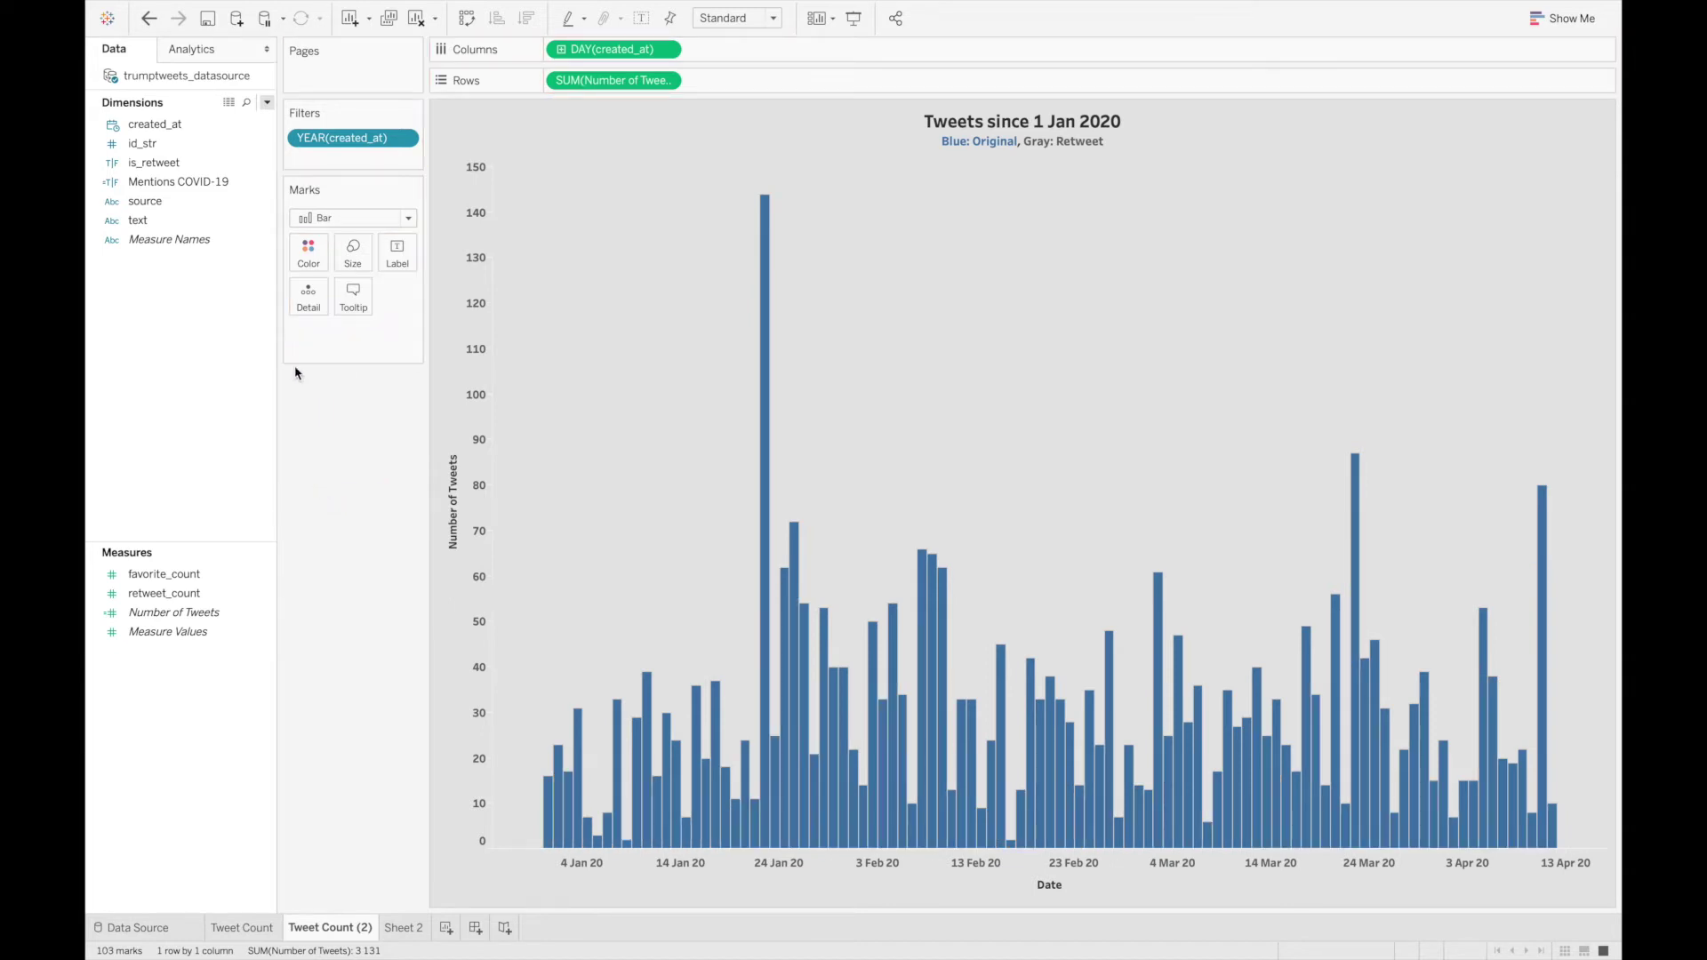
Step: Filter the duplicated chart by Mentions COVID-19, keeping only the True value
click(164, 188)
drag(164, 189, 323, 167)
click(691, 338)
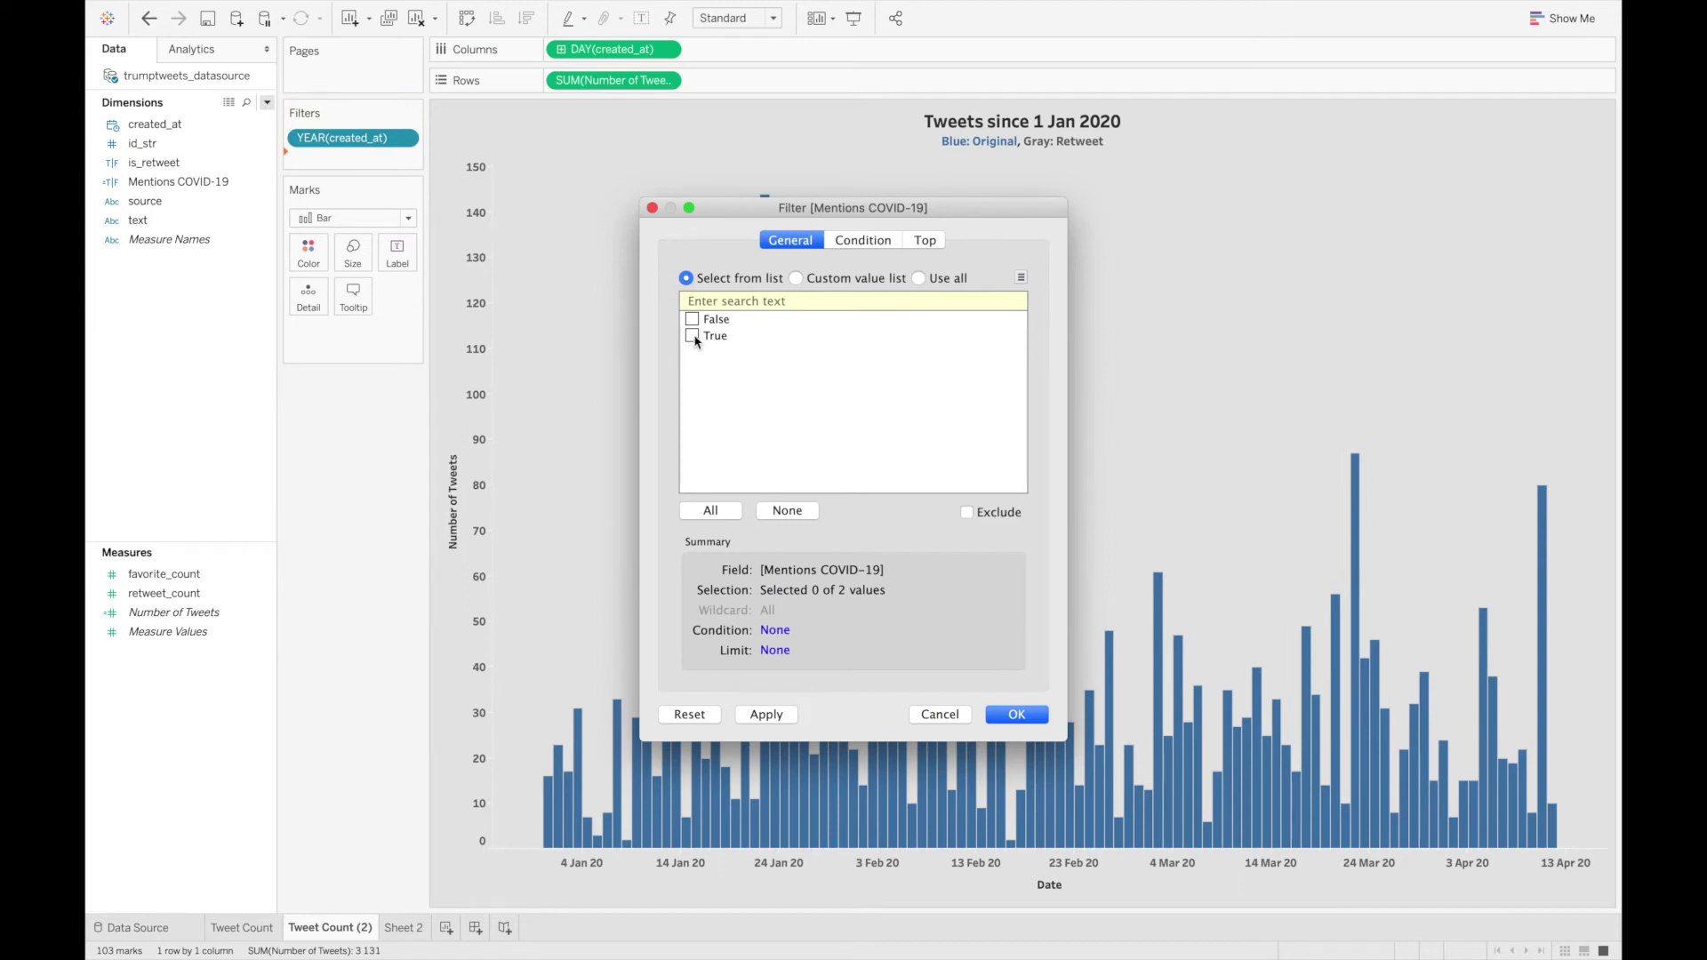
click(1020, 719)
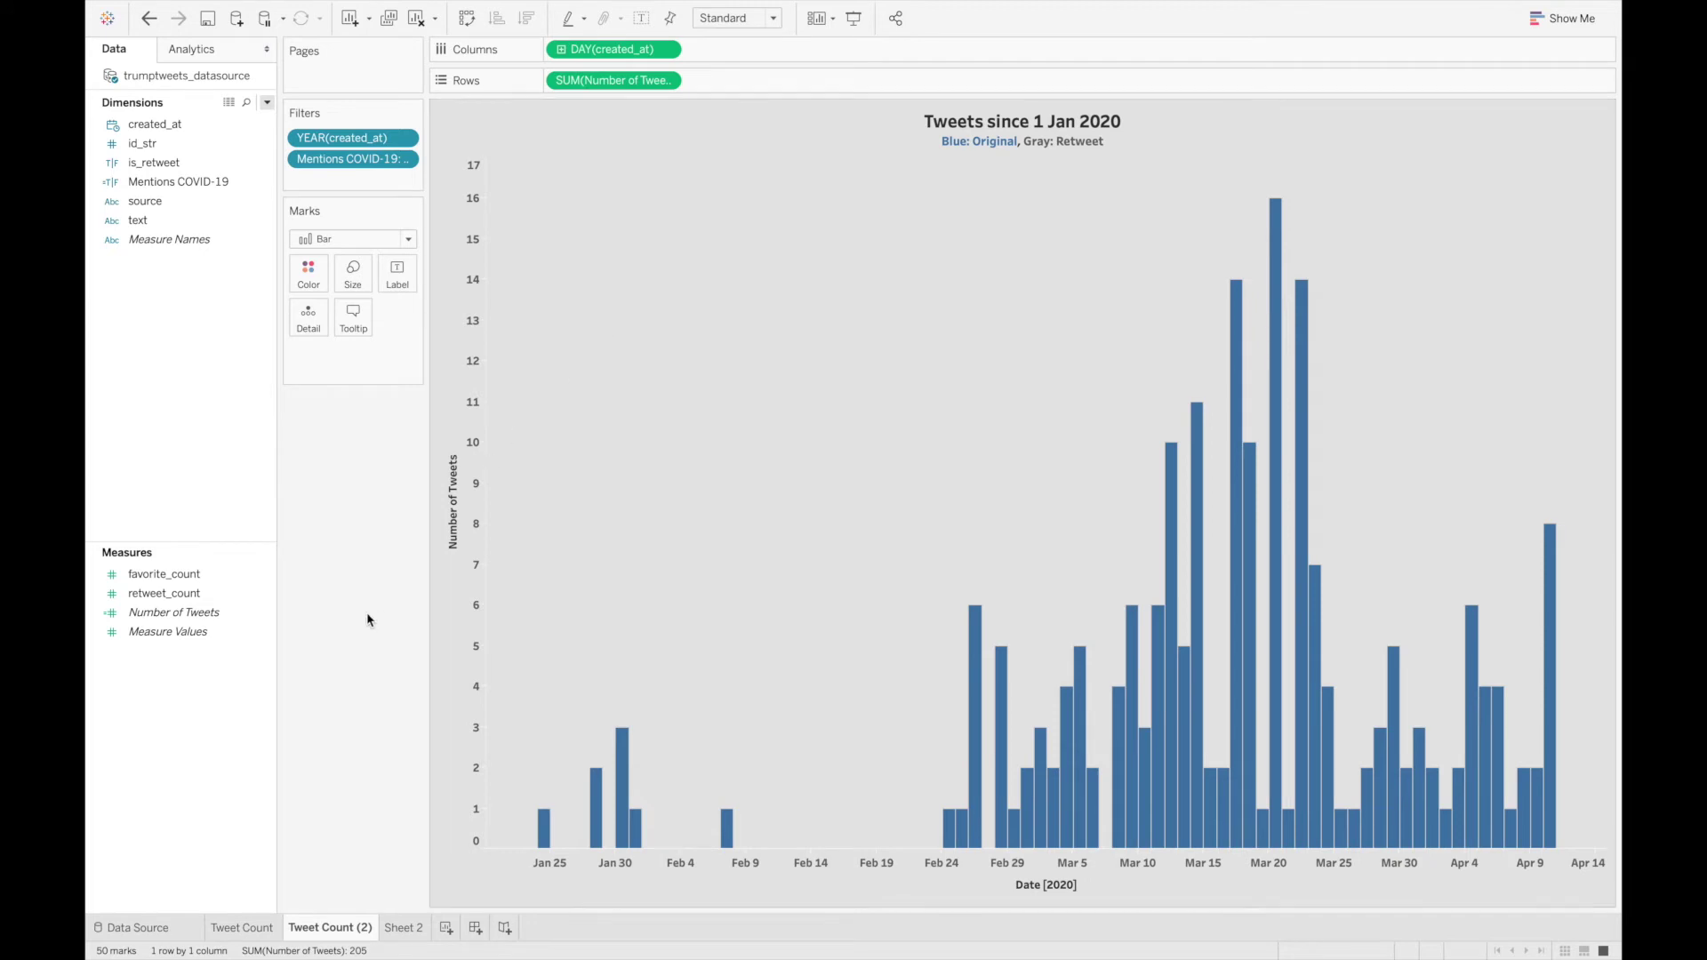
Step: Label the bars with Number of Tweets and set the label text direction to horizontal
click(250, 615)
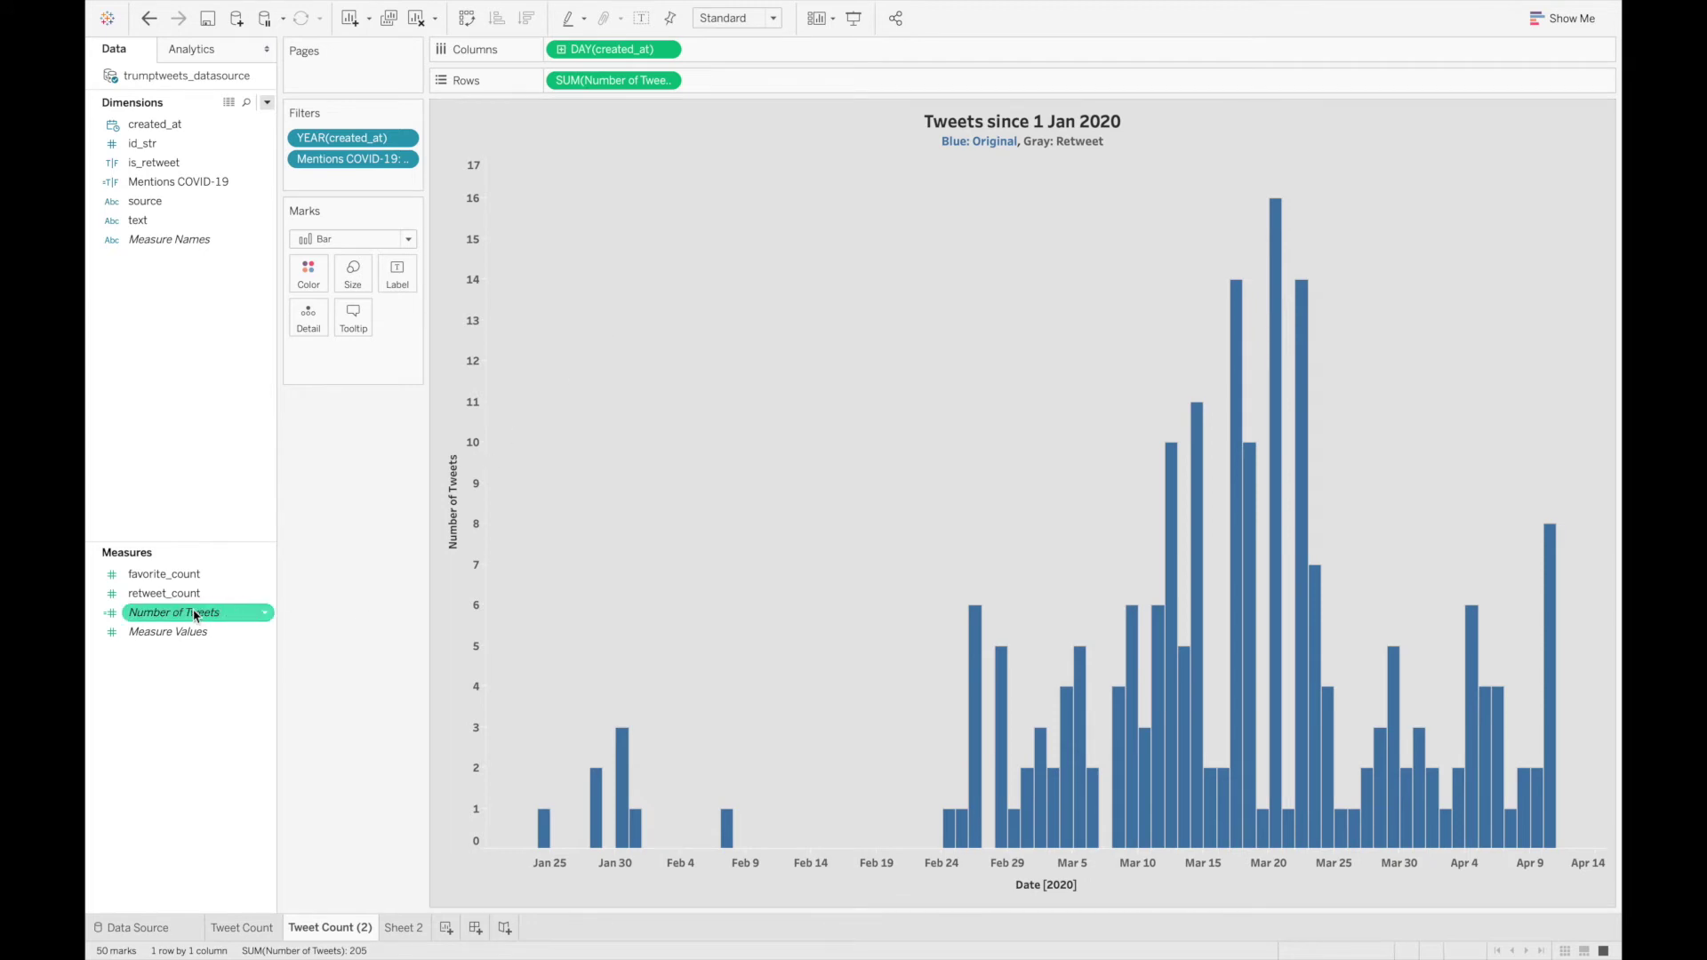
drag(195, 615, 386, 286)
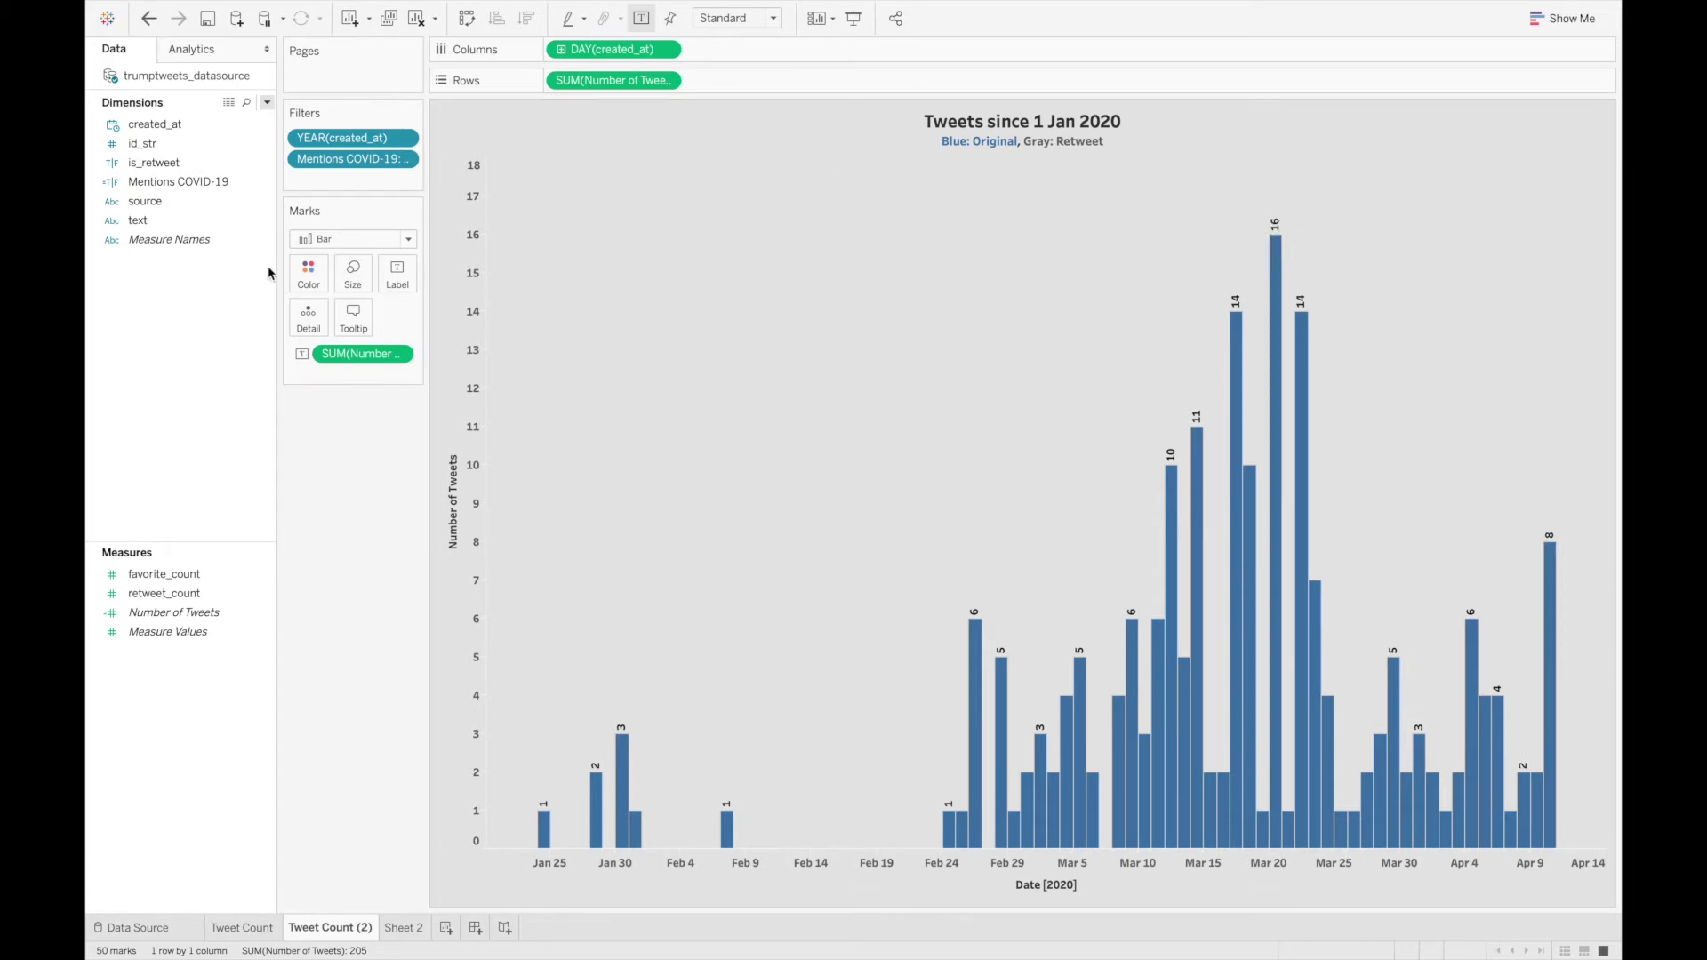
click(401, 284)
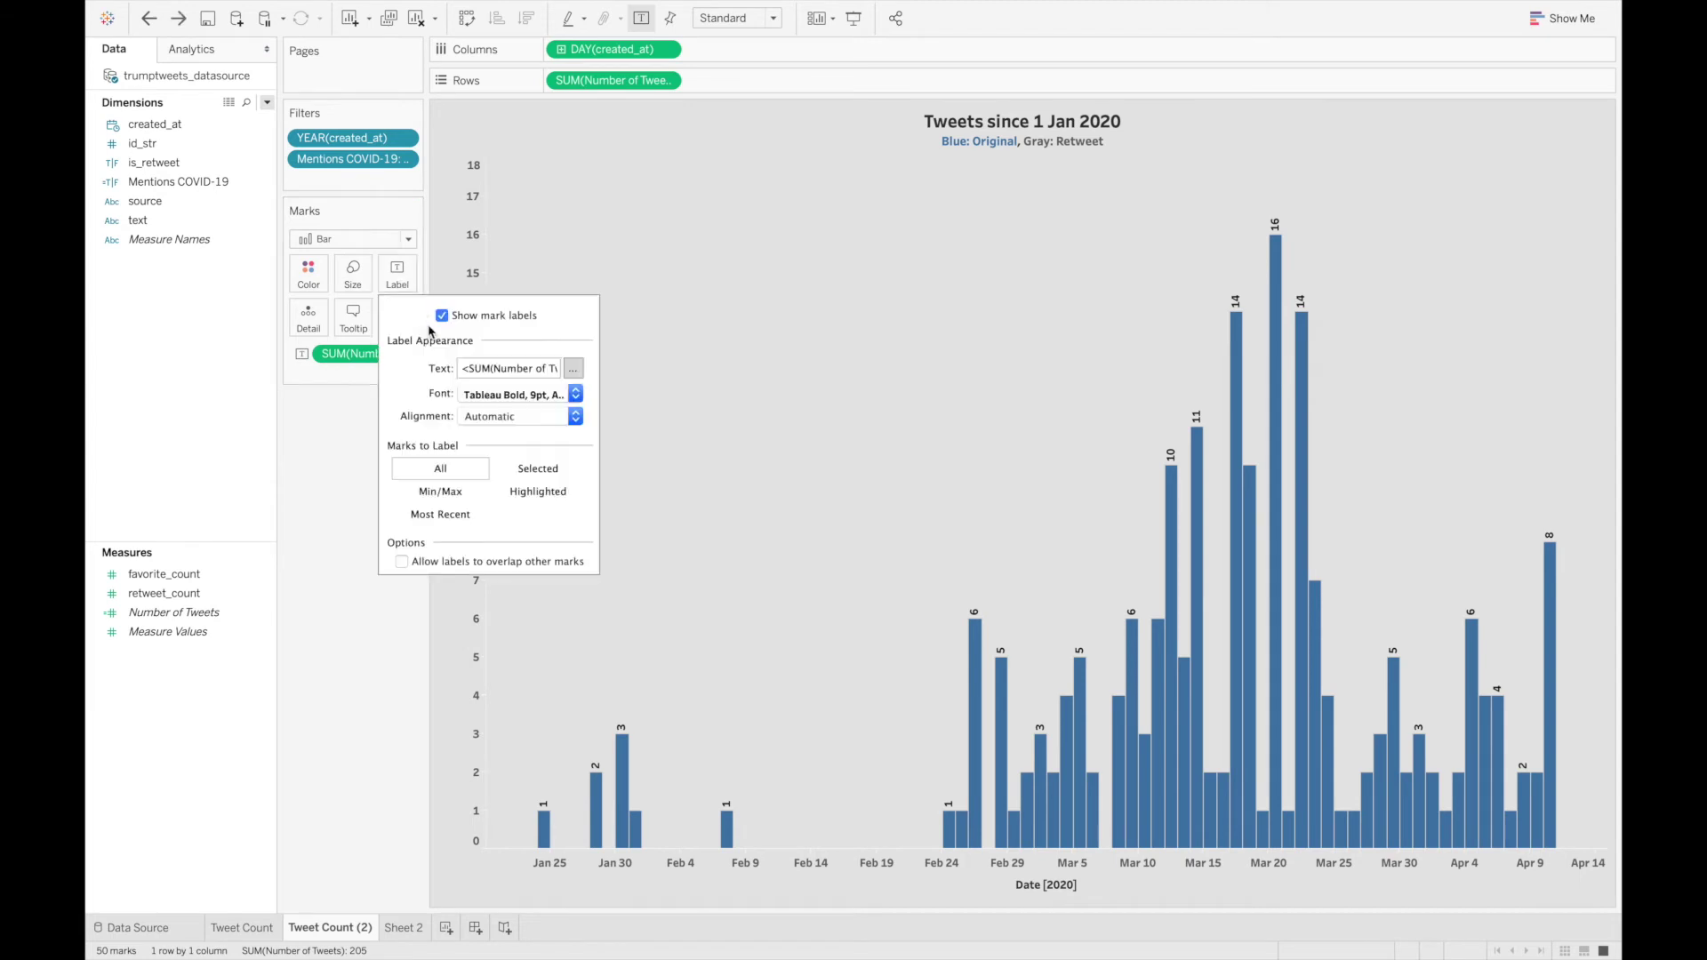
click(507, 419)
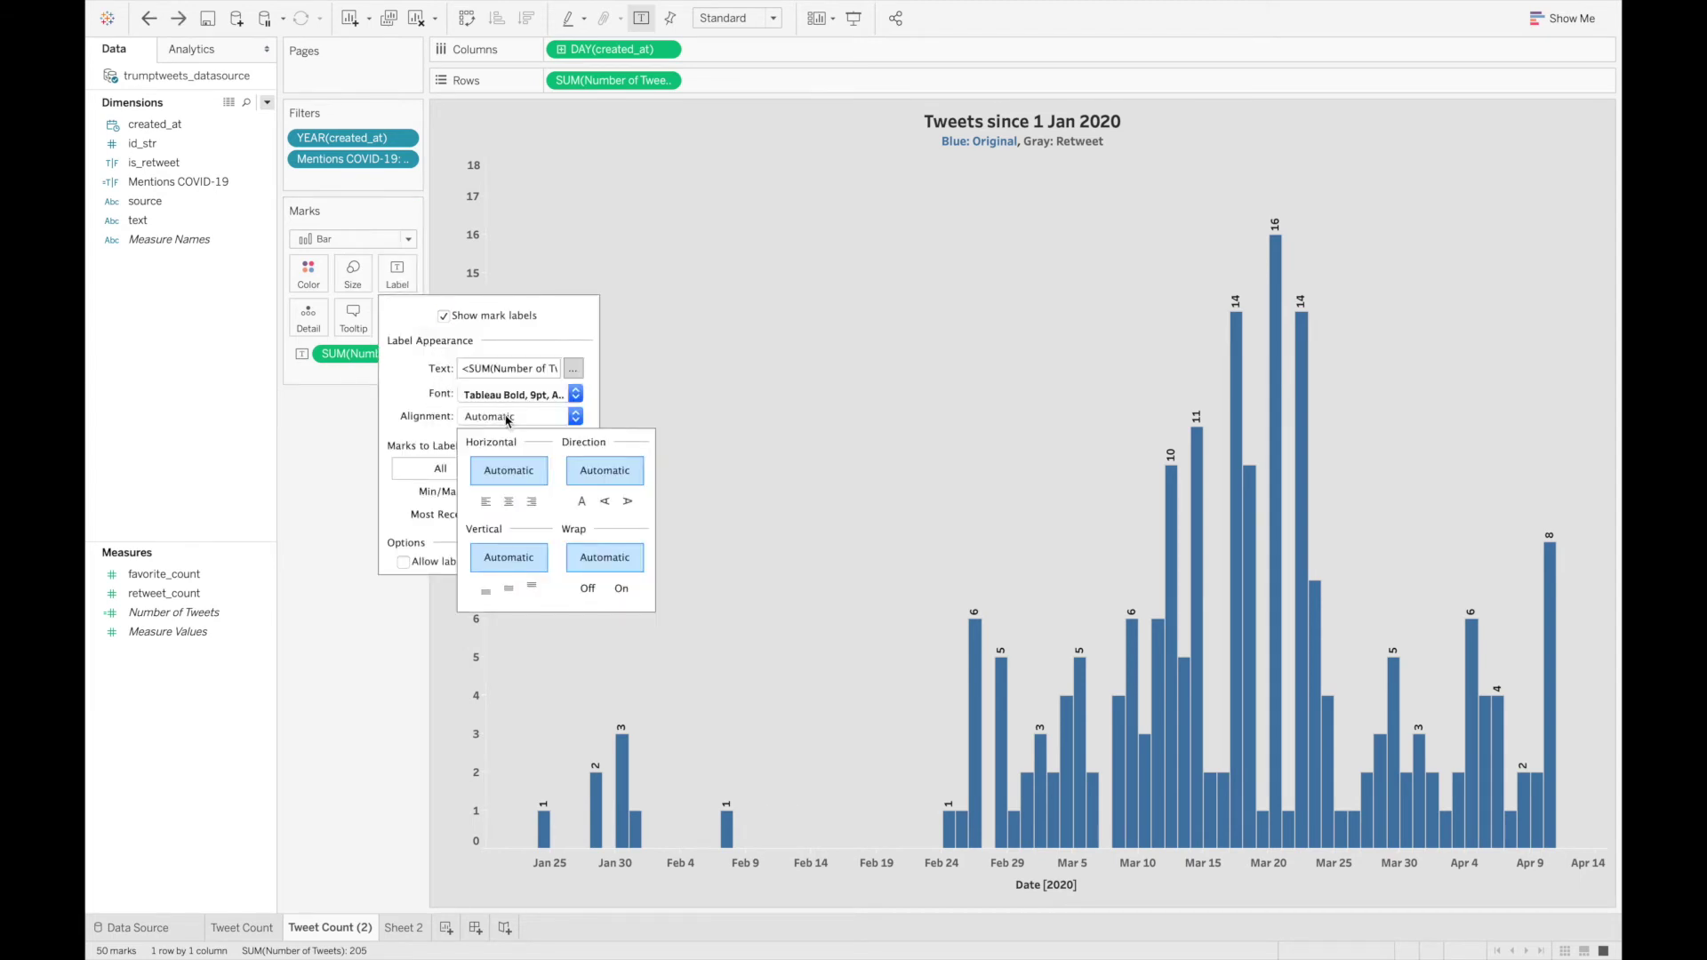
click(582, 500)
click(749, 542)
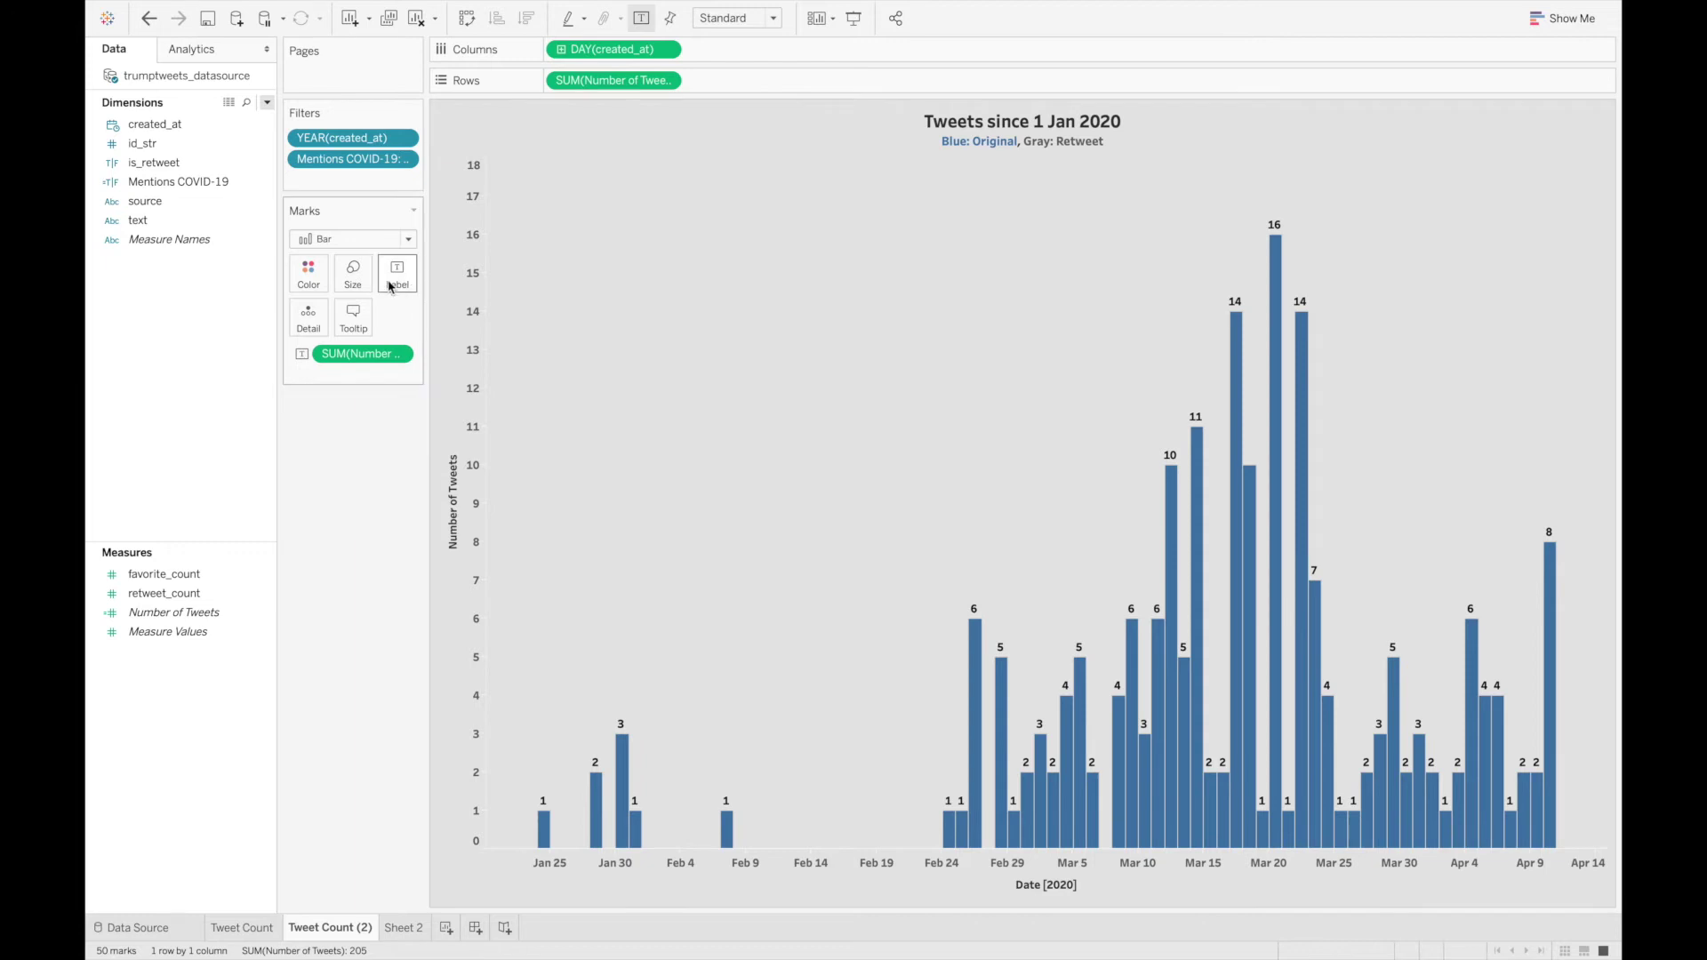
Step: Recolour all bars of the COVID-19 mentions chart red
click(300, 283)
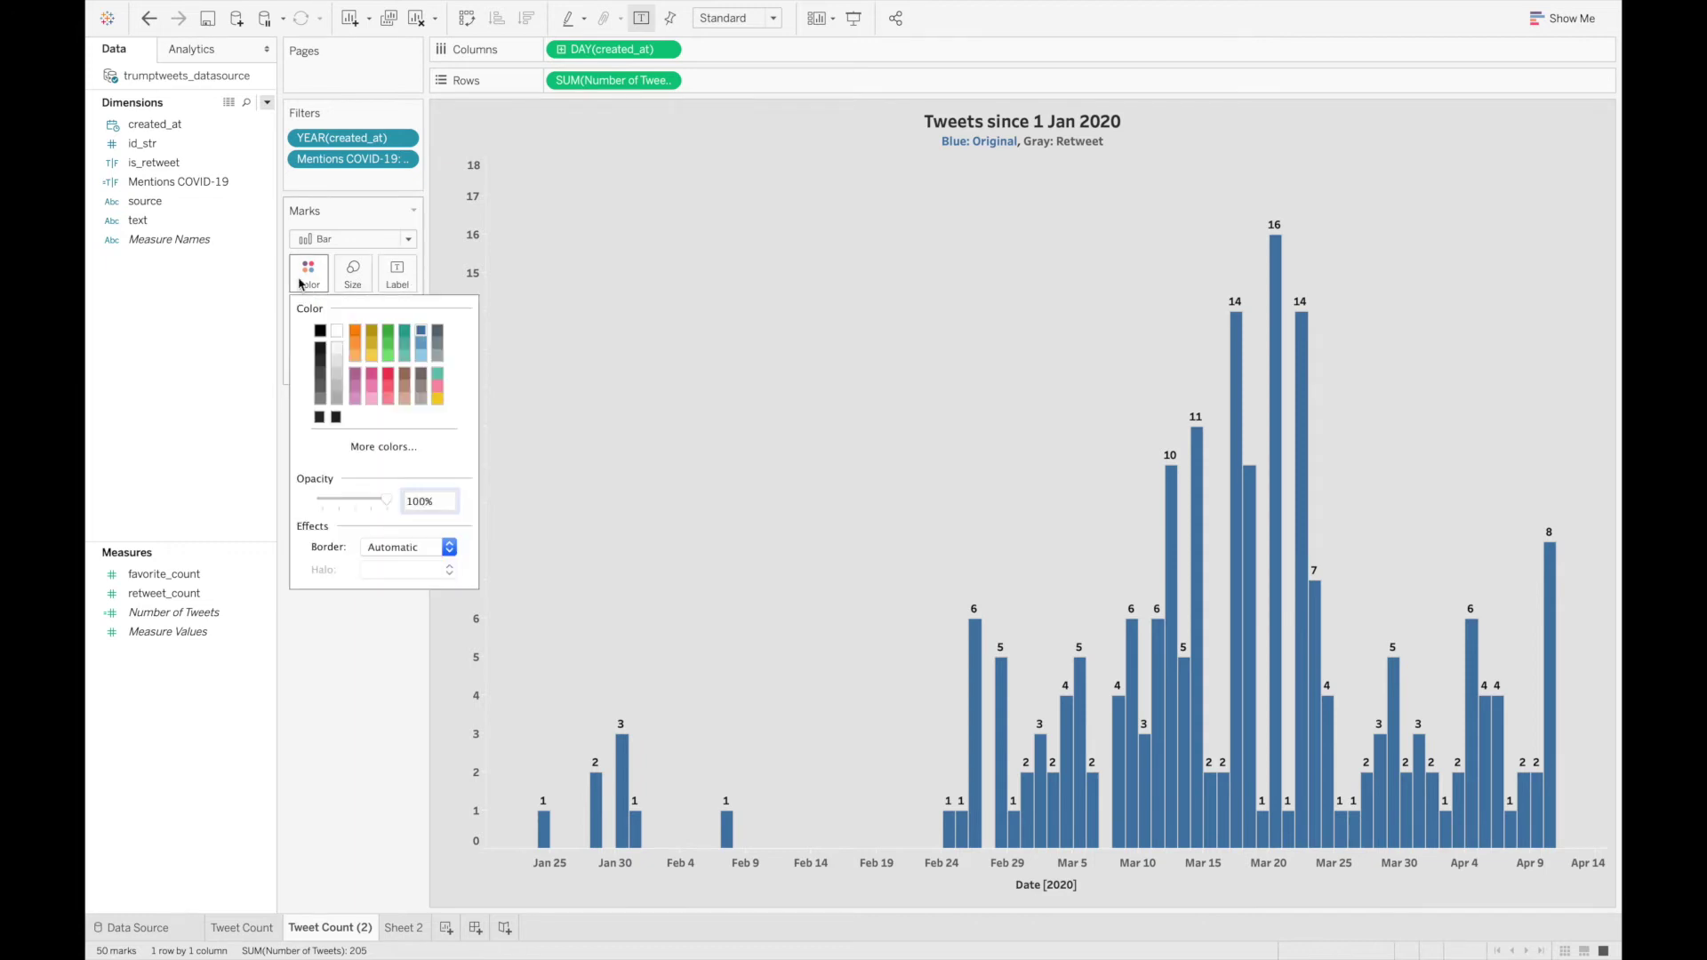
click(387, 377)
click(910, 402)
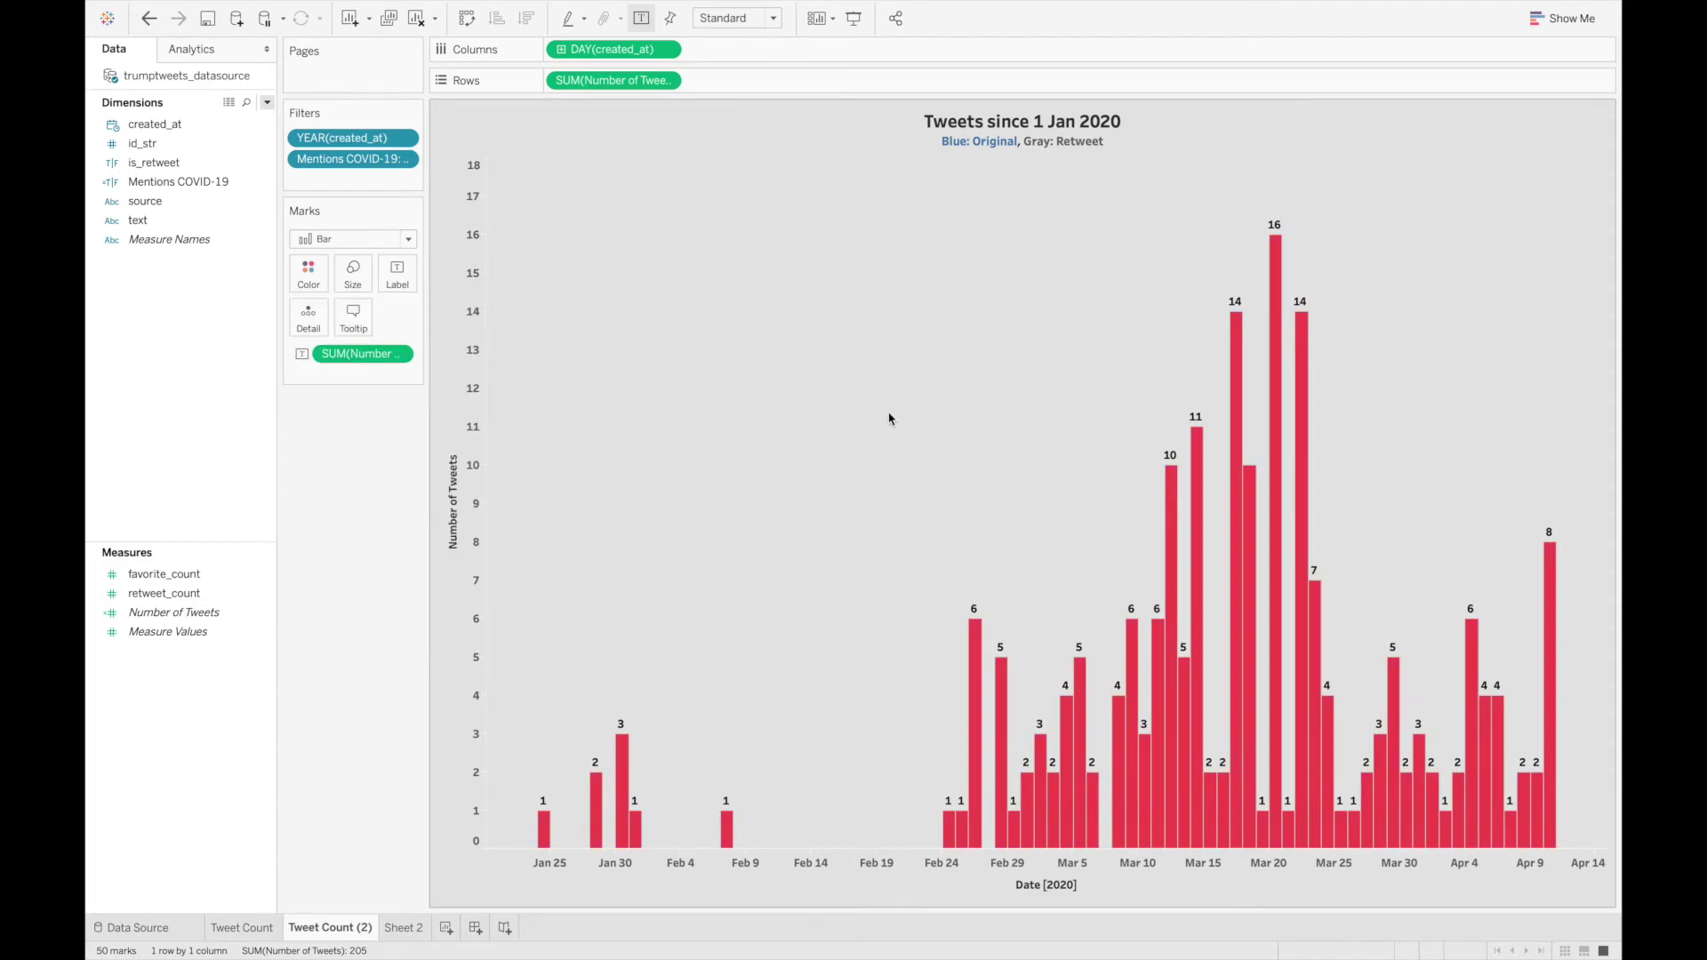
Step: Delete the "Blue: Original, Gray: Retweet" line from the duplicated chart's title
double_click(1016, 138)
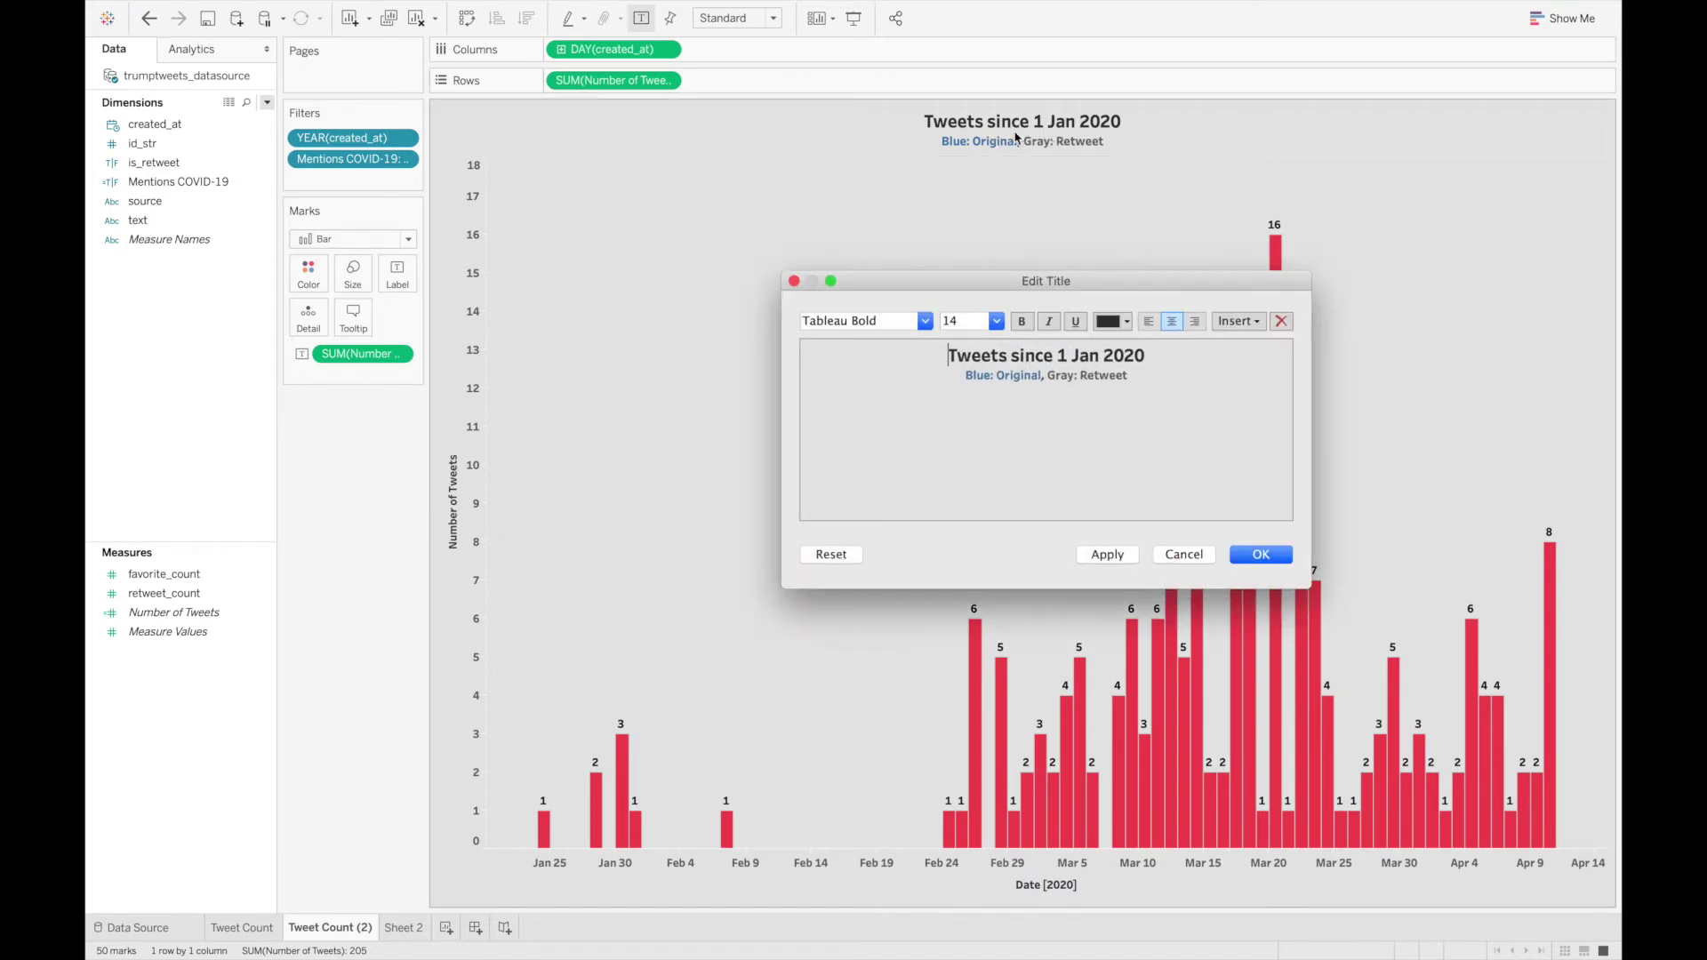
triple_click(1114, 378)
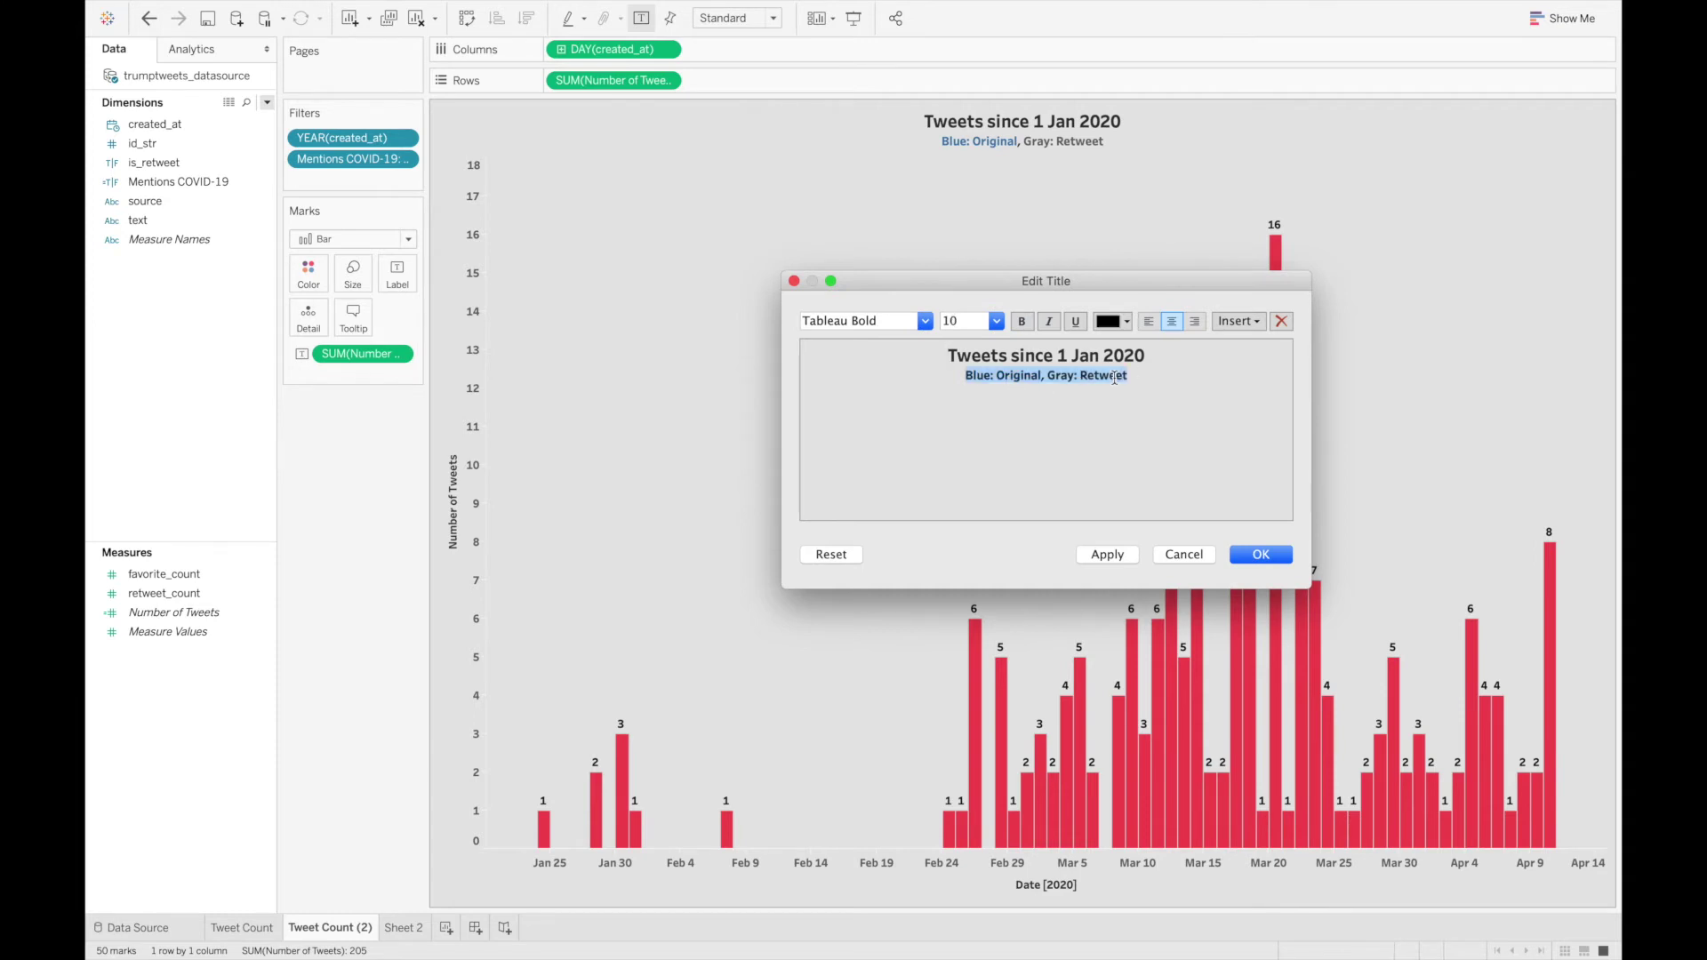
key(BackSpace)
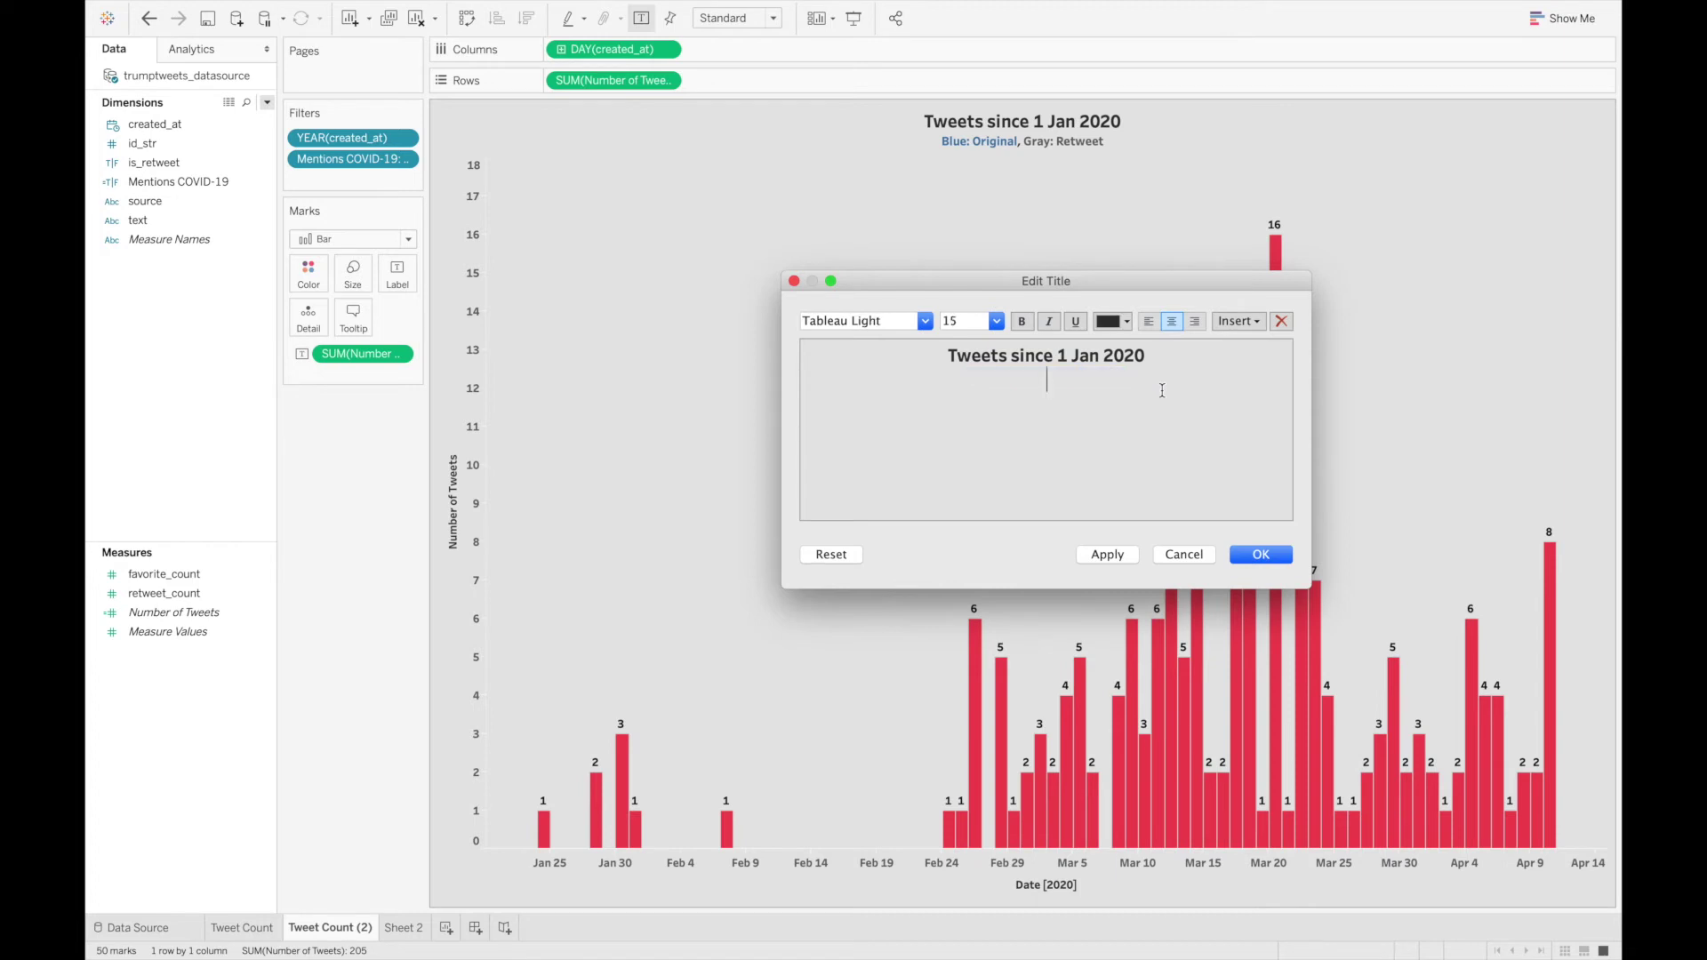